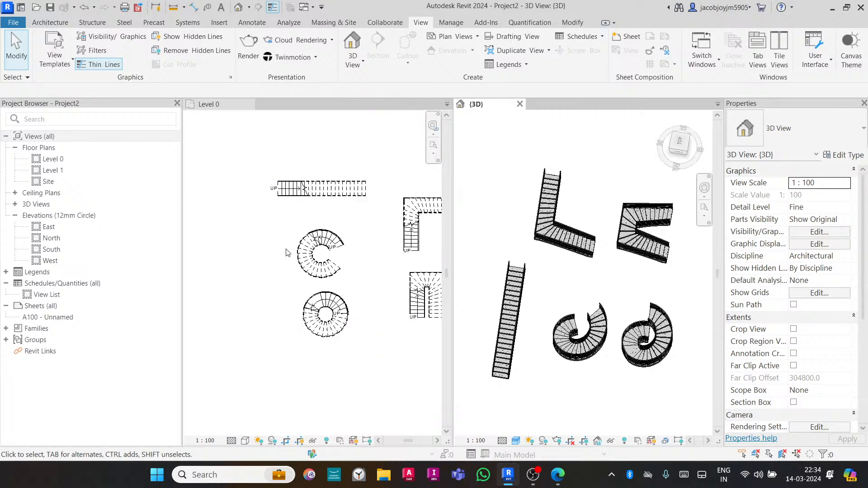
# - Examine the stair layouts by panning the Level 0 plan and orbiting and zooming the 3D view
pyautogui.scroll(3, 395, 250)
pyautogui.scroll(-1, 361, 267)
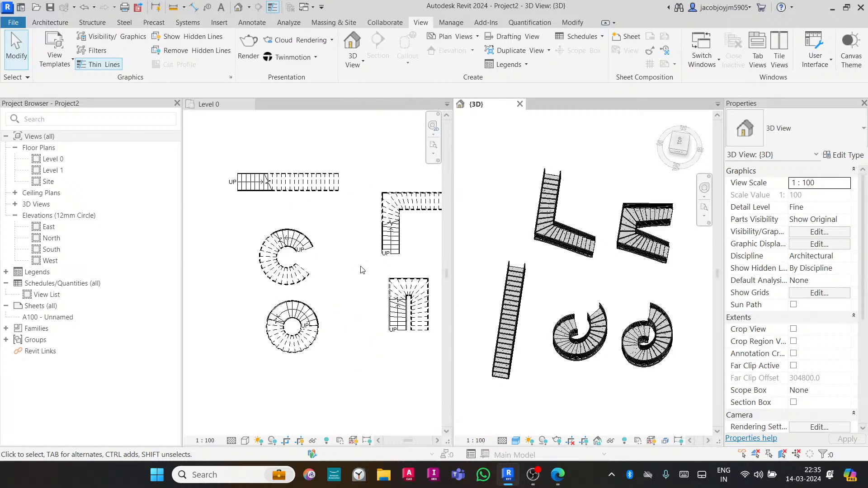
pyautogui.click(342, 265)
pyautogui.moveTo(360, 285); pyautogui.dragTo(325, 284, button='middle')
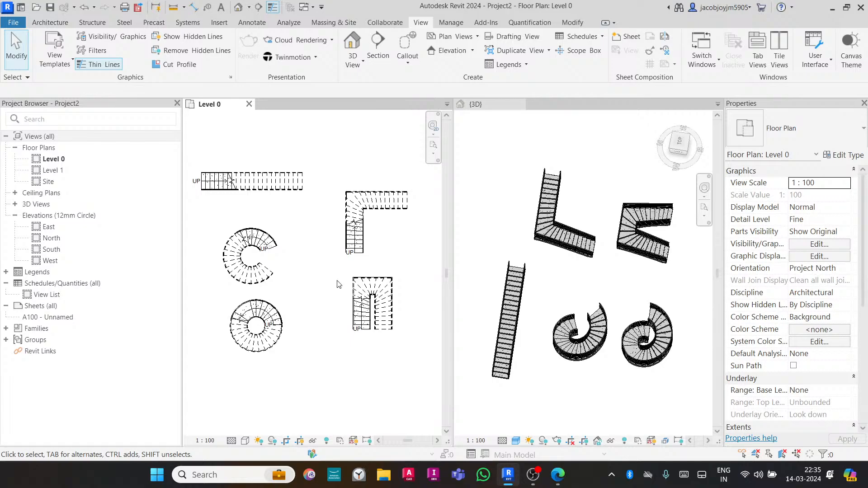
pyautogui.click(472, 215)
pyautogui.keyDown('shift'); pyautogui.moveTo(573, 335); pyautogui.dragTo(549, 256, button='middle'); pyautogui.keyUp('shift')
pyautogui.scroll(2, 492, 290)
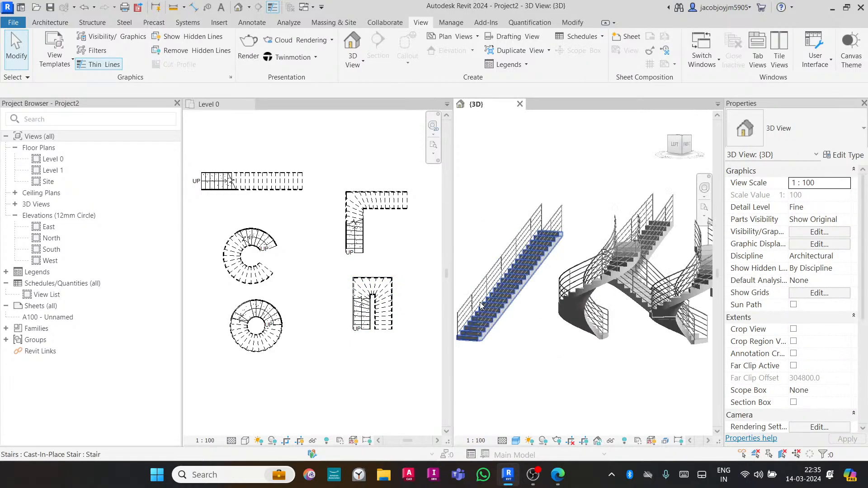
# - Select the railing along the straight stair in the 3D view and delete it
pyautogui.click(488, 276)
pyautogui.moveTo(488, 277)
pyautogui.keyDown('shift'); pyautogui.mouseDown(button='middle')
pyautogui.moveTo(623, 283)
pyautogui.moveTo(502, 279)
pyautogui.mouseUp(button='middle'); pyautogui.keyUp('shift')
pyautogui.moveTo(552, 289); pyautogui.dragTo(602, 289, button='middle')
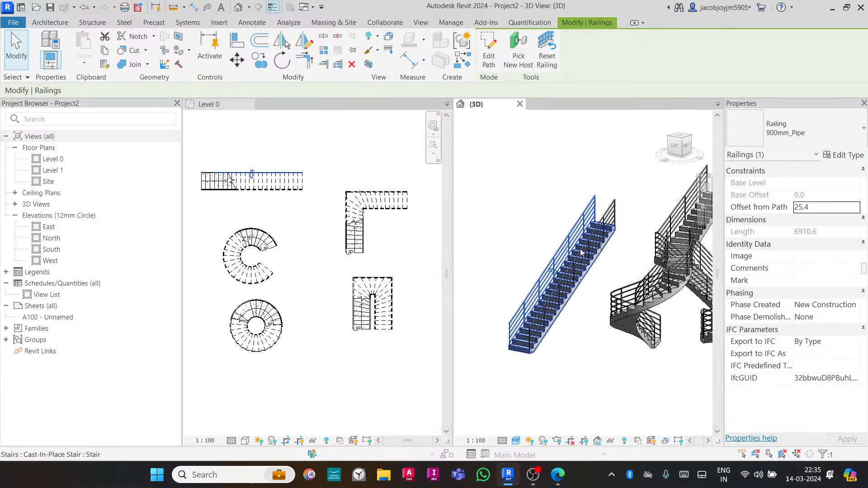
pyautogui.scroll(2, 581, 249)
pyautogui.moveTo(581, 249); pyautogui.dragTo(604, 259, button='middle')
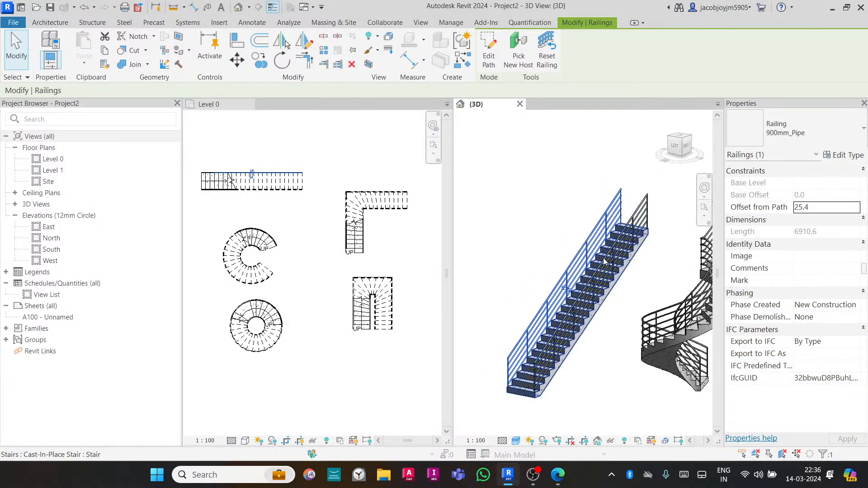
pyautogui.press('Delete')
# - Inspect the straight stair and the L-shaped stair's railing in the 3D view
pyautogui.click(629, 248)
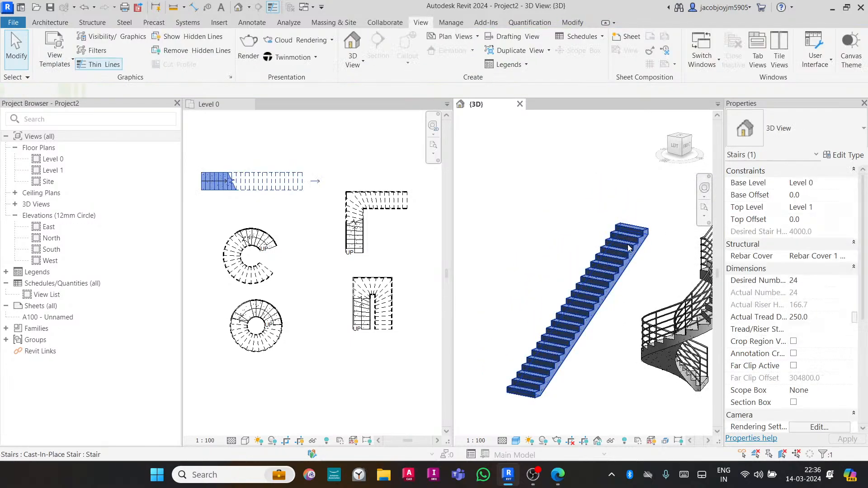
pyautogui.keyDown('shift'); pyautogui.moveTo(629, 252); pyautogui.dragTo(567, 302, button='middle'); pyautogui.keyUp('shift')
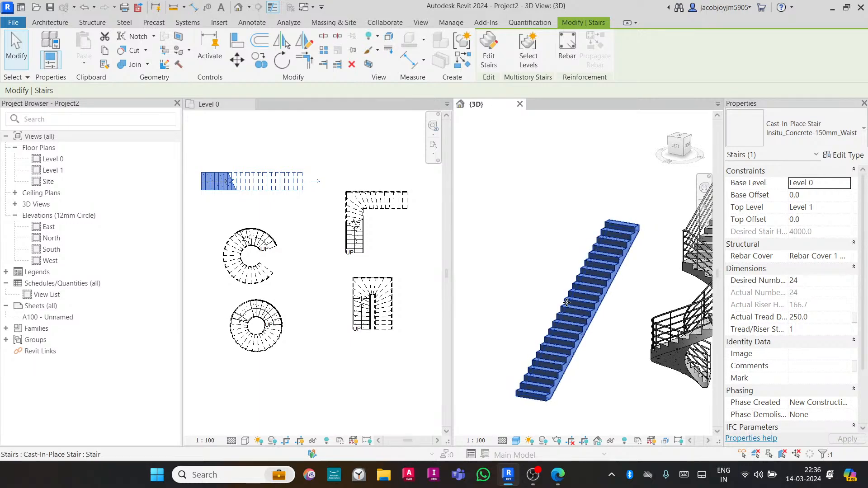
pyautogui.scroll(-3, 567, 303)
pyautogui.moveTo(685, 298); pyautogui.dragTo(602, 285, button='middle')
pyautogui.click(614, 297)
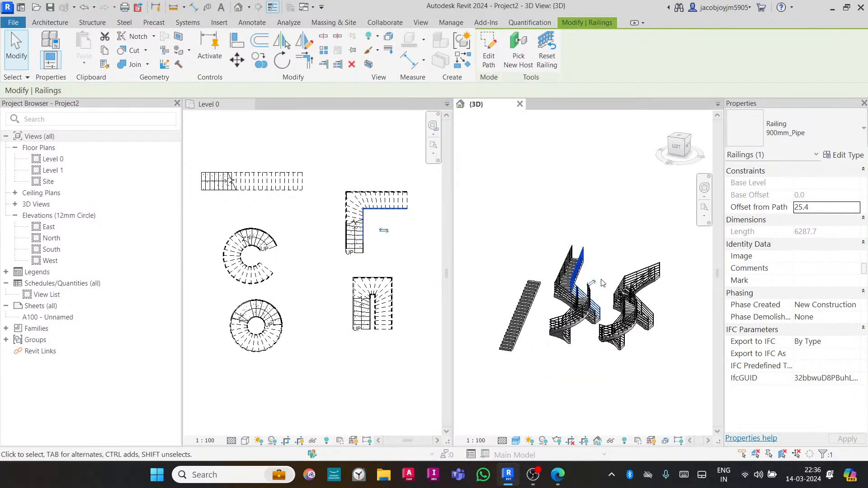
pyautogui.click(325, 175)
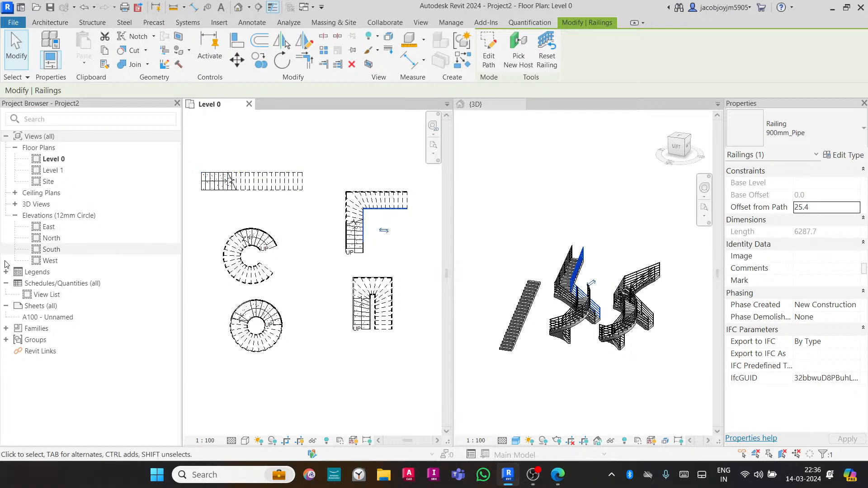
# - Open the East elevation view and dismiss the save reminder dialog
pyautogui.click(49, 229)
pyautogui.doubleClick(48, 228)
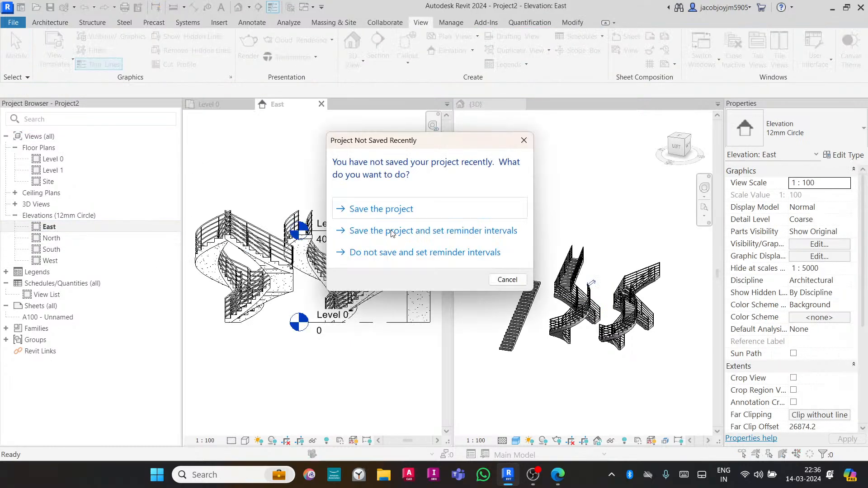
pyautogui.click(520, 152)
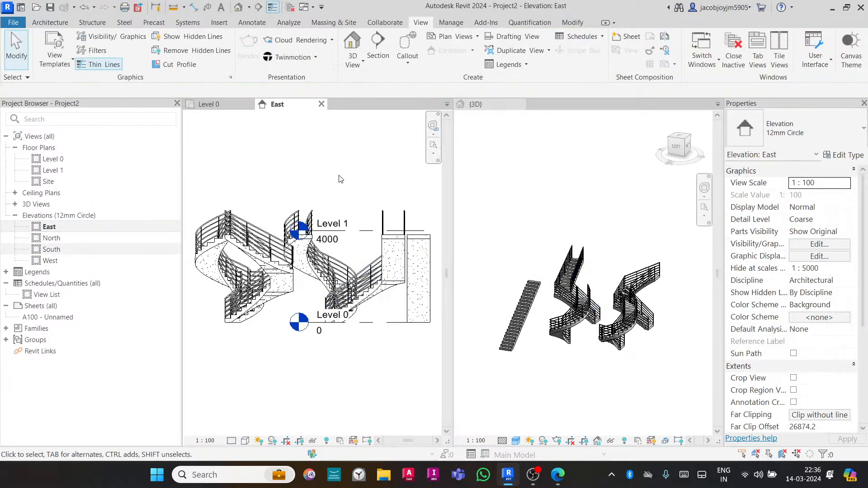
# - Extend the Level 1 and Level 0 lines leftward past the stairs in the East elevation
pyautogui.scroll(-1, 355, 190)
pyautogui.scroll(-3, 355, 190)
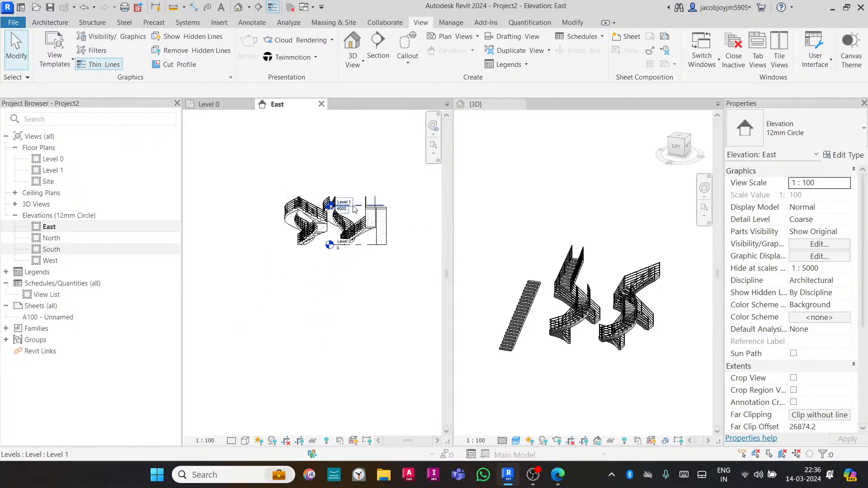
pyautogui.click(352, 206)
pyautogui.moveTo(330, 206); pyautogui.dragTo(200, 206)
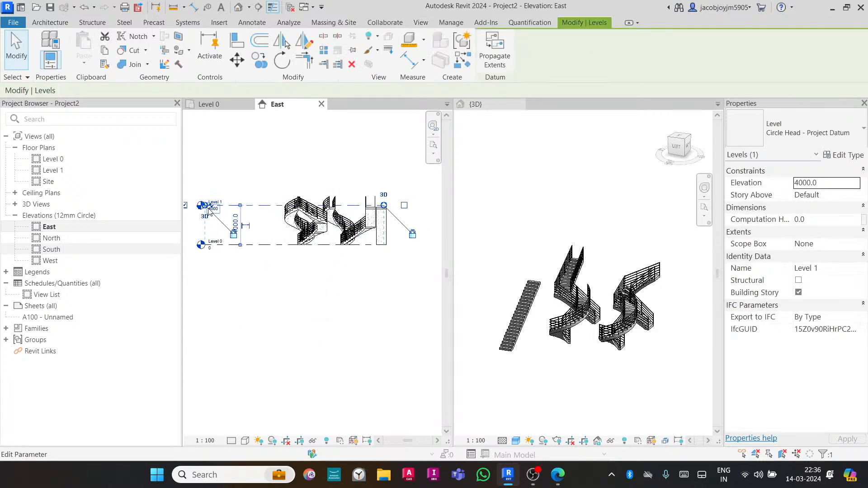
pyautogui.click(341, 175)
# - Select a stair and review its desired number of risers and its type properties without changing them
pyautogui.scroll(3, 287, 238)
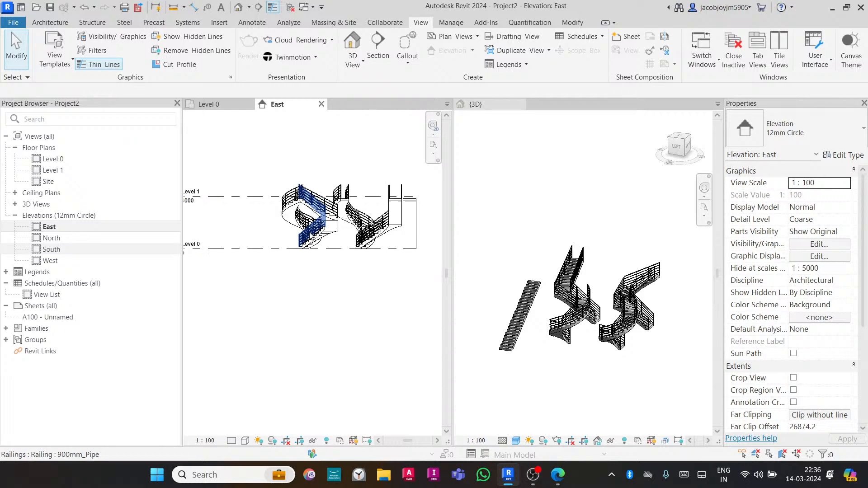
pyautogui.scroll(-2, 303, 181)
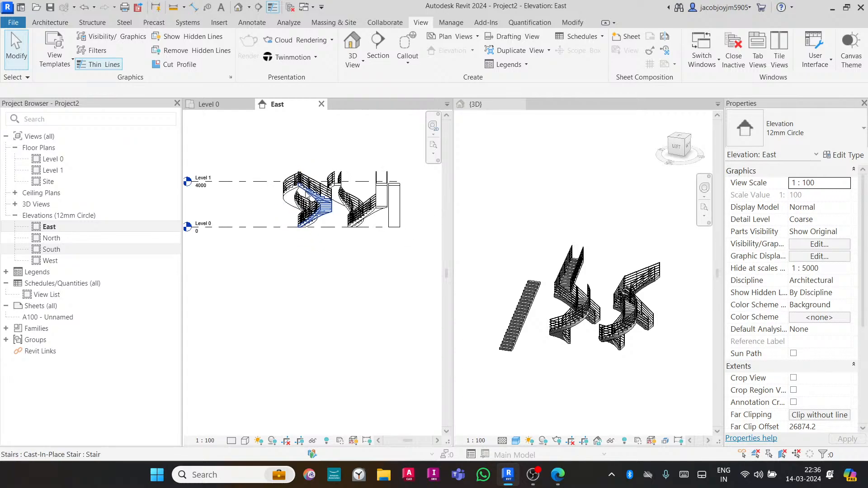
pyautogui.click(299, 192)
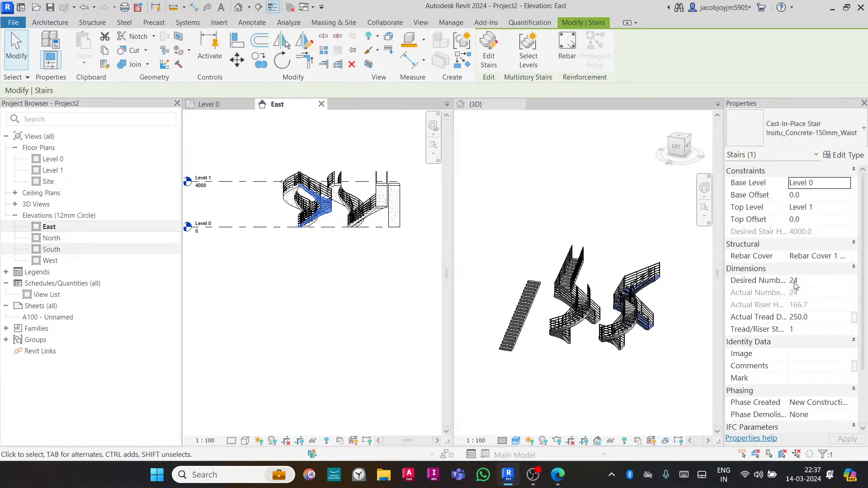
pyautogui.click(811, 281)
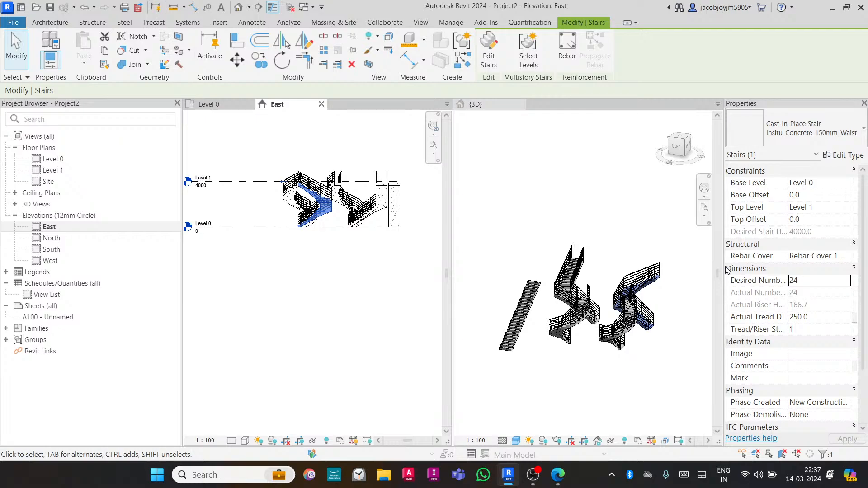
pyautogui.click(845, 156)
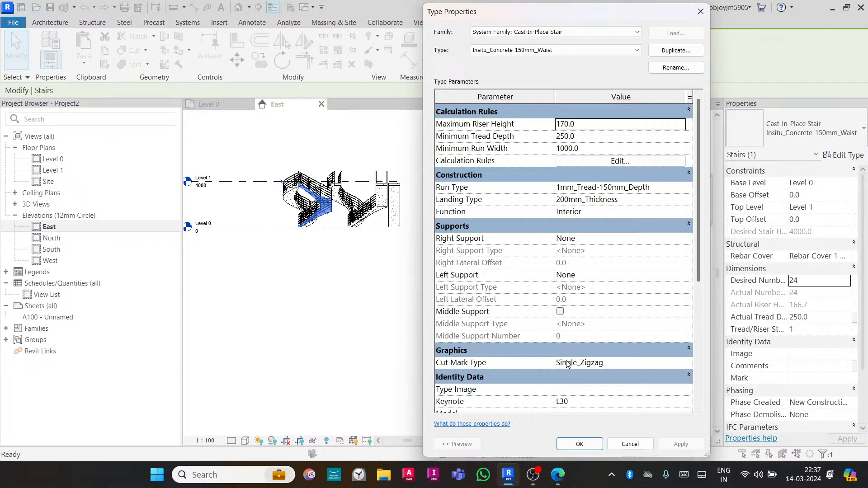
pyautogui.scroll(-3, 568, 364)
pyautogui.scroll(3, 567, 364)
pyautogui.click(701, 11)
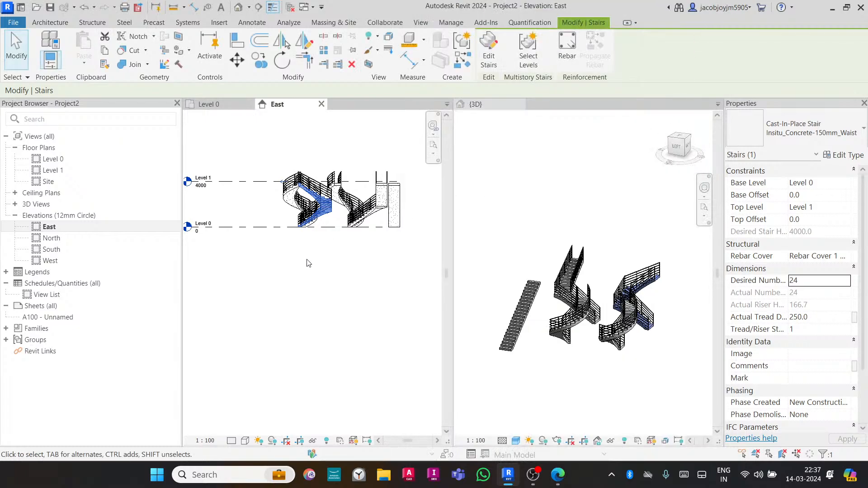
pyautogui.click(325, 252)
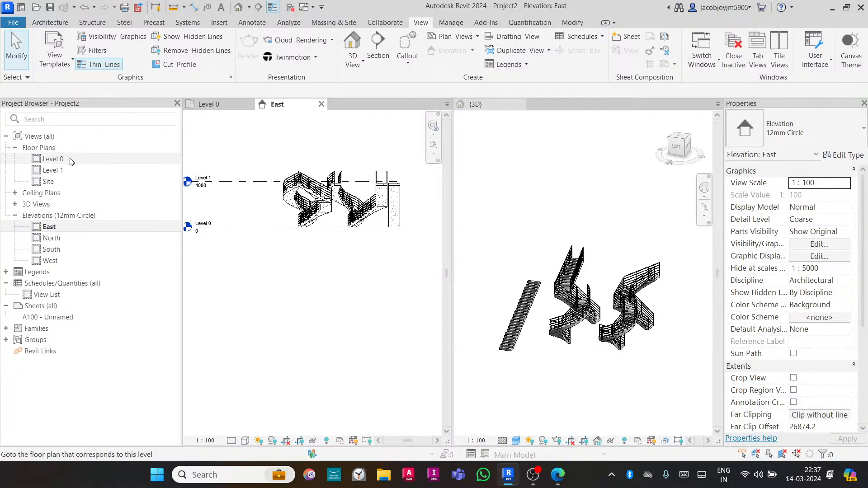
pyautogui.moveTo(271, 220); pyautogui.dragTo(312, 231, button='middle')
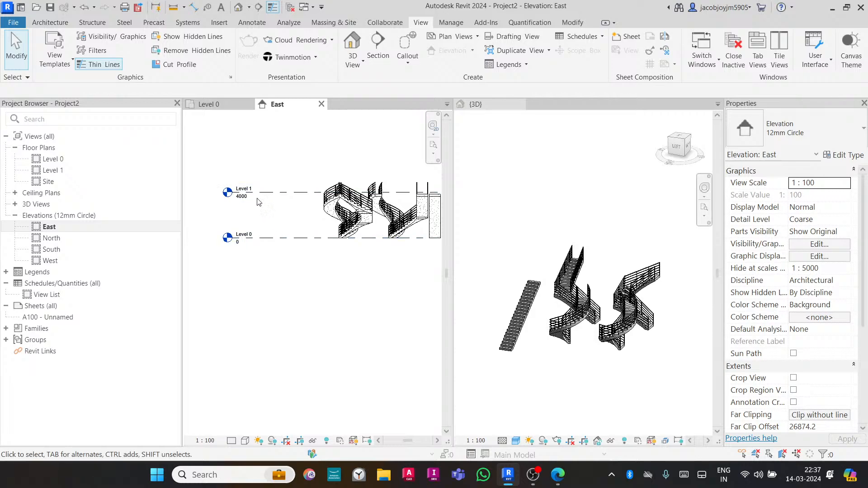
pyautogui.scroll(1, 241, 219)
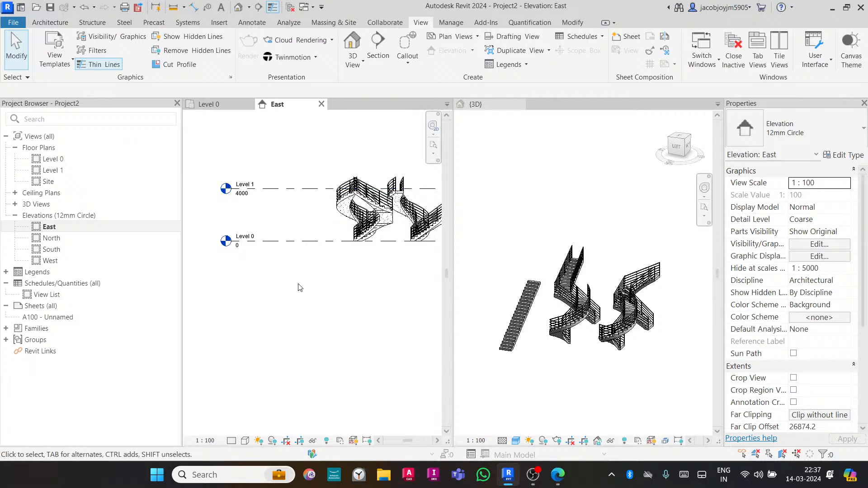
# - Switch to the browser and review the channel members list in YouTube Studio
pyautogui.click(561, 482)
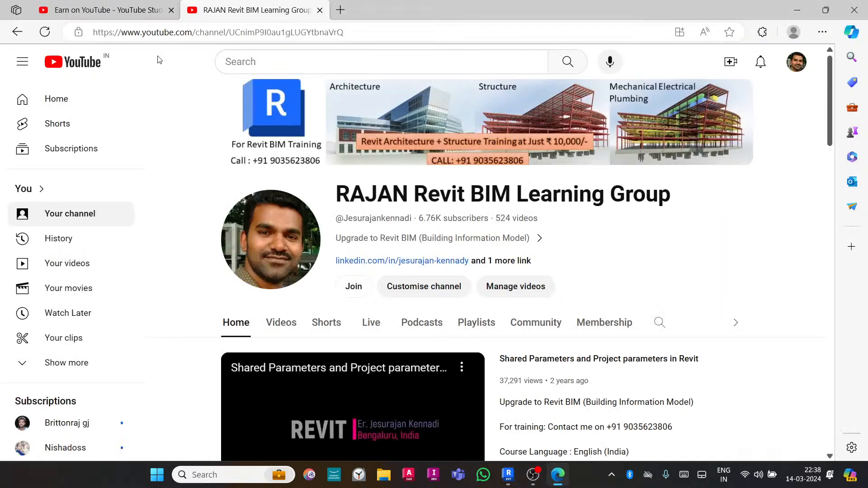
pyautogui.click(93, 12)
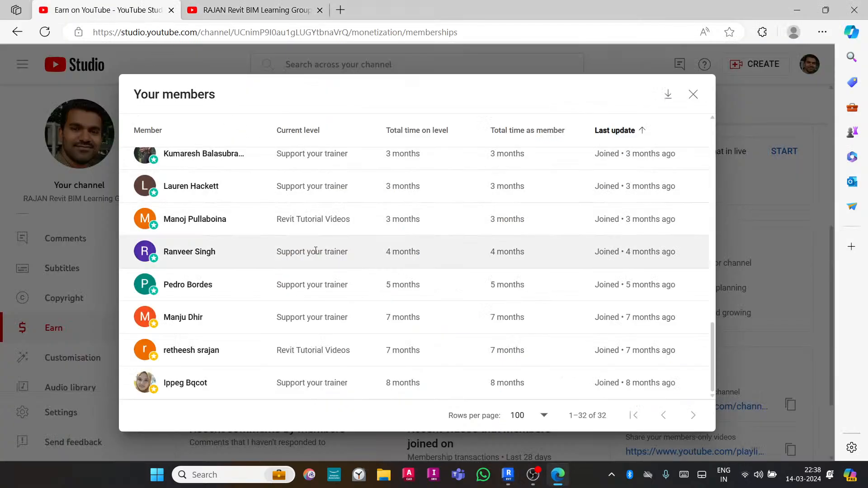
pyautogui.scroll(5, 316, 291)
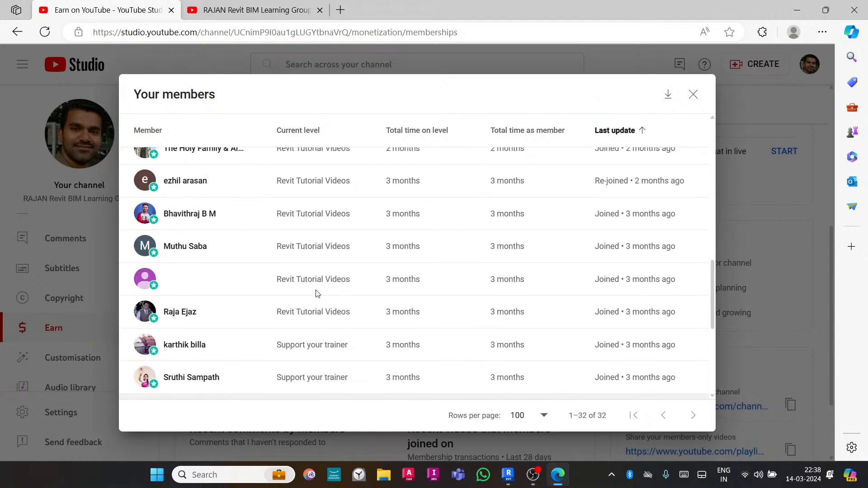
pyautogui.scroll(10, 316, 293)
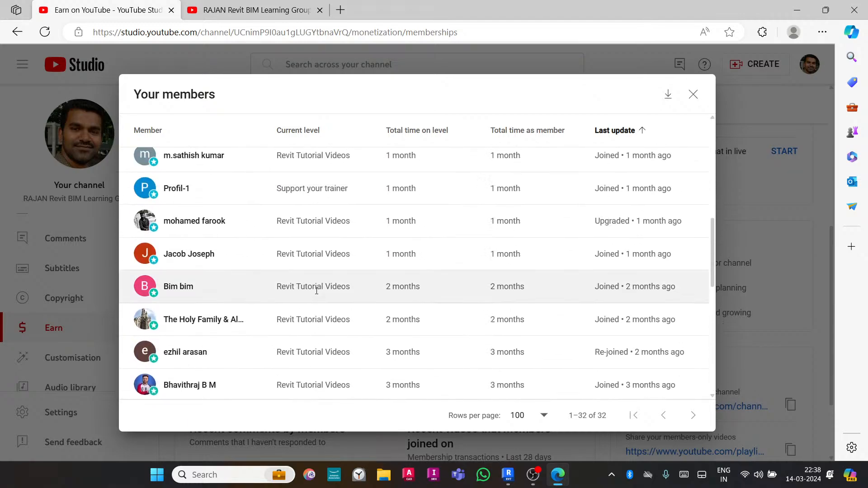
pyautogui.scroll(5, 317, 291)
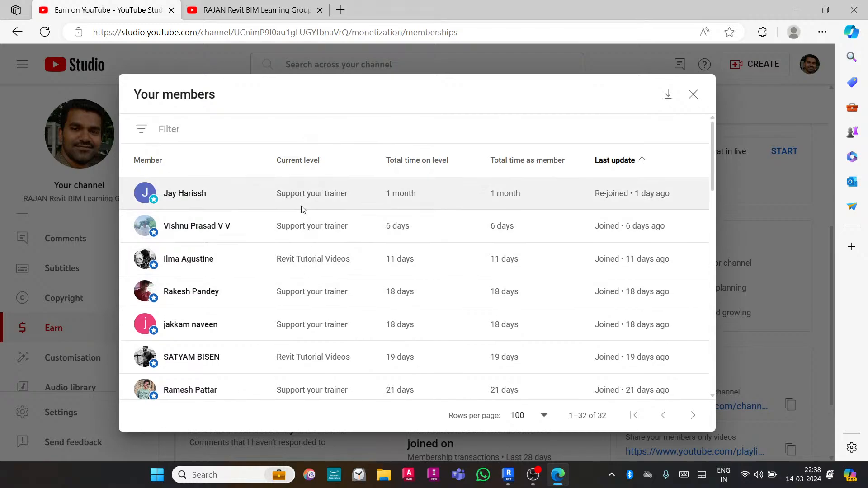
pyautogui.scroll(-3, 302, 209)
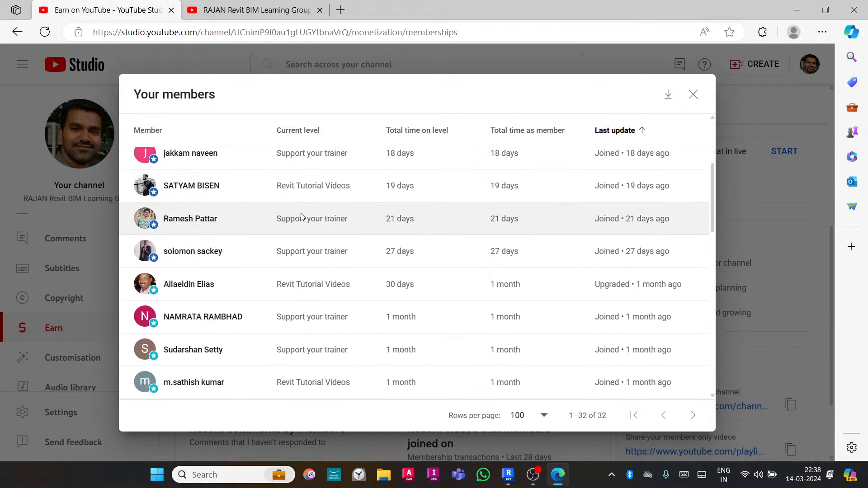
pyautogui.click(264, 5)
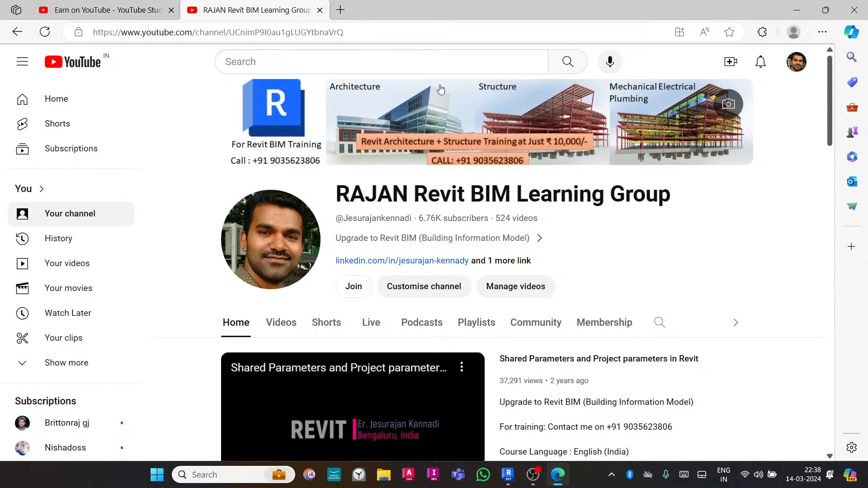
# - Open the channel's Join dialog, pick the Revit Tutorial Videos tier, and start then close its purchase
pyautogui.click(354, 286)
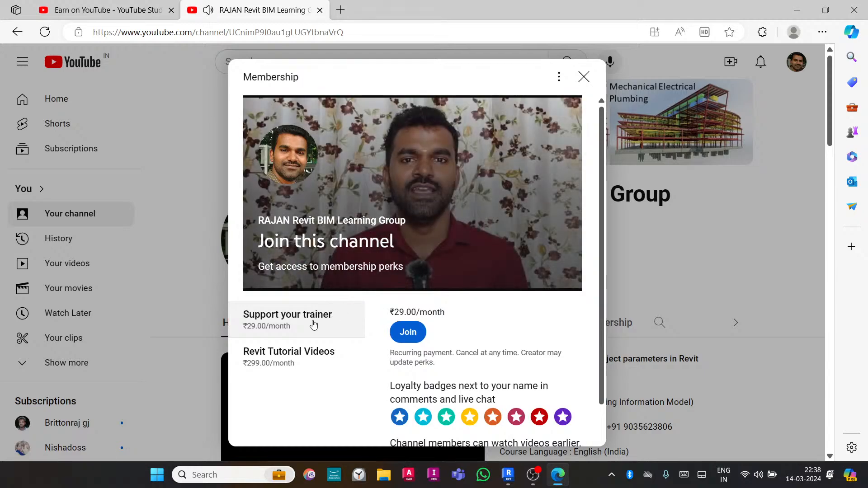
pyautogui.click(427, 196)
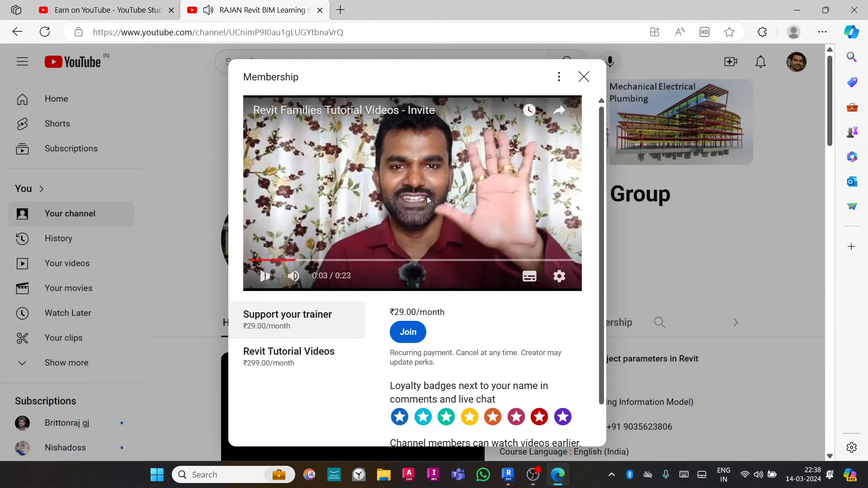
pyautogui.click(268, 362)
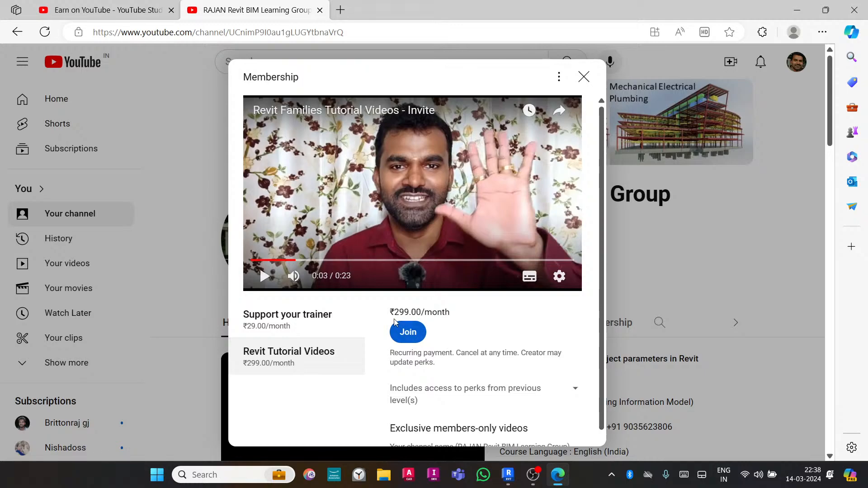
pyautogui.scroll(-1, 437, 323)
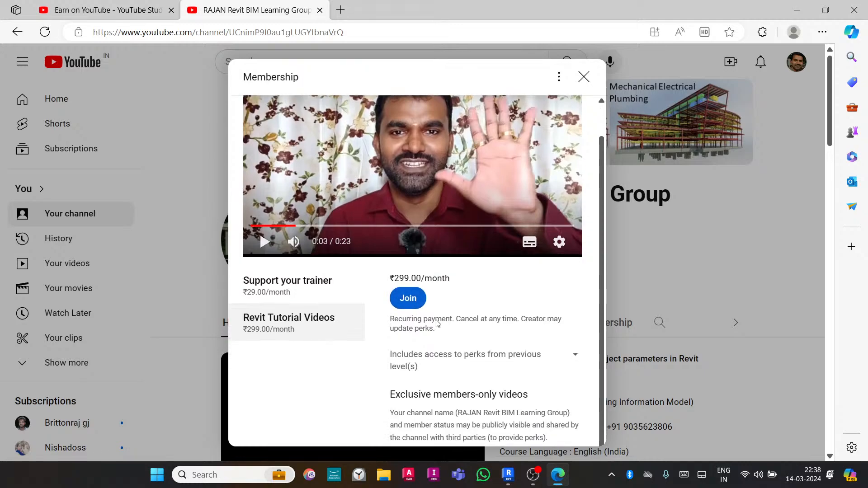
pyautogui.click(409, 299)
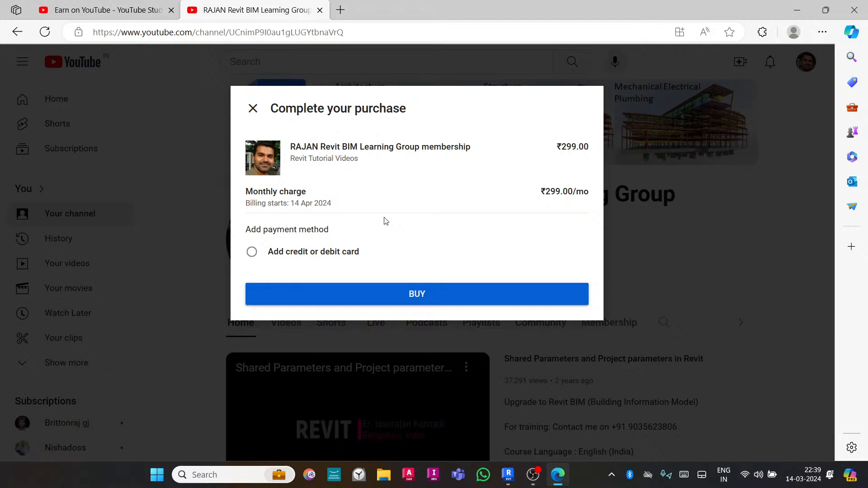
pyautogui.click(253, 109)
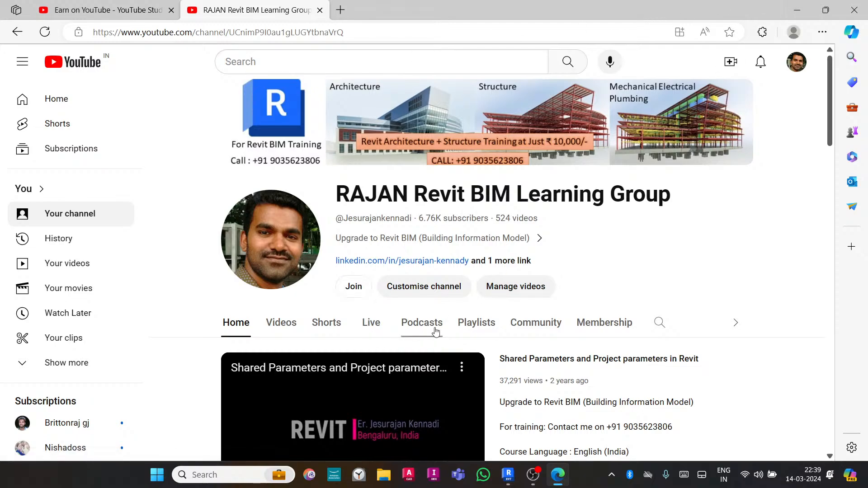
# - Open the channel's playlists and play the Revit 2024 - Architecture and Structure BIM Tutorial playlist
pyautogui.click(484, 326)
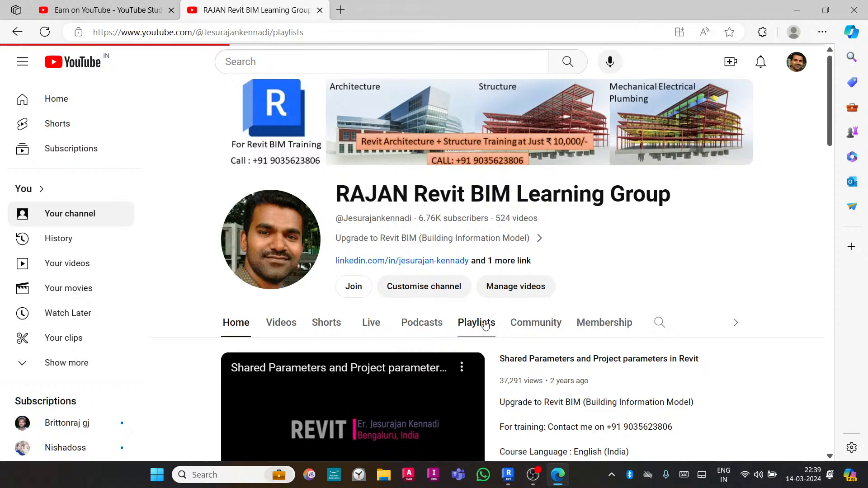
pyautogui.scroll(-3, 496, 244)
pyautogui.scroll(-3, 496, 244)
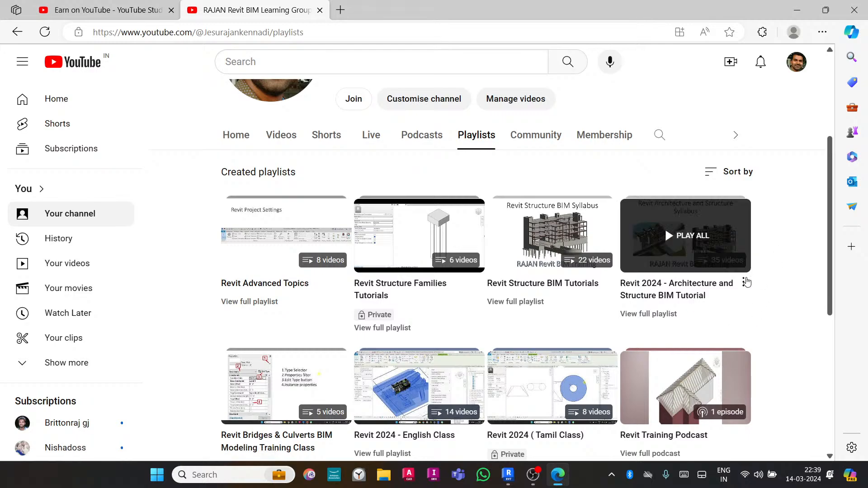
pyautogui.click(678, 289)
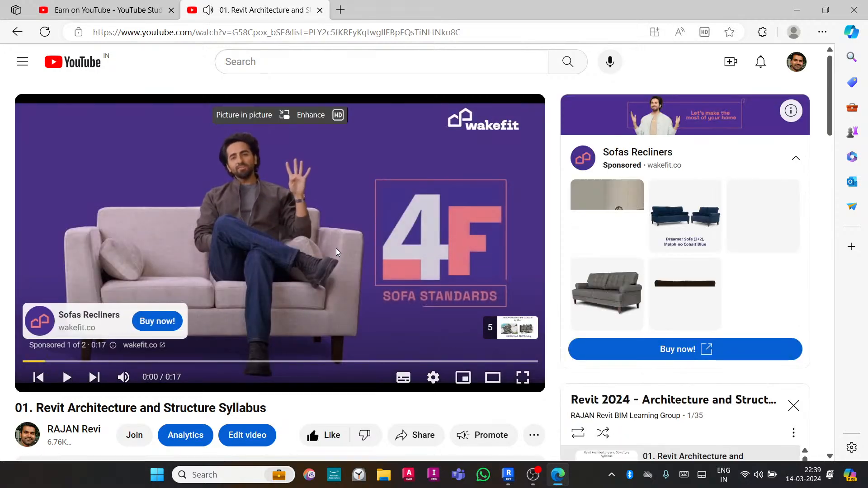
# - Scroll through the playlist's lesson list to review the videos it contains
pyautogui.scroll(-7, 336, 252)
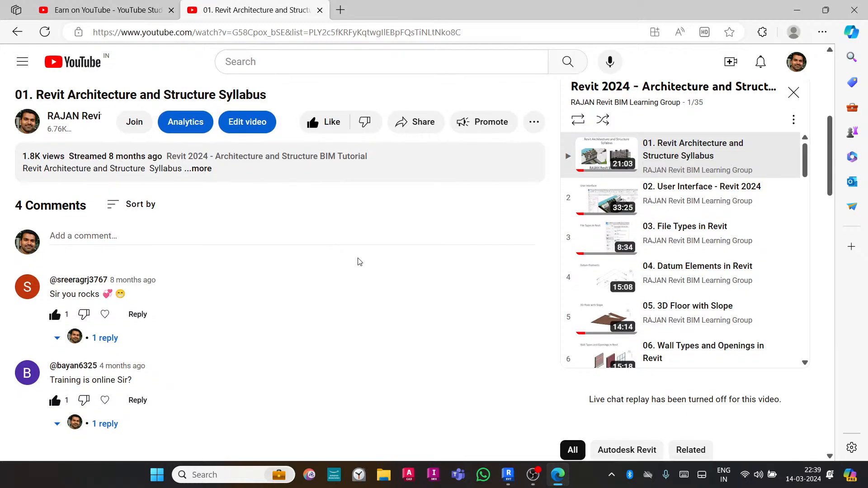
pyautogui.scroll(-2, 664, 217)
pyautogui.scroll(-10, 664, 217)
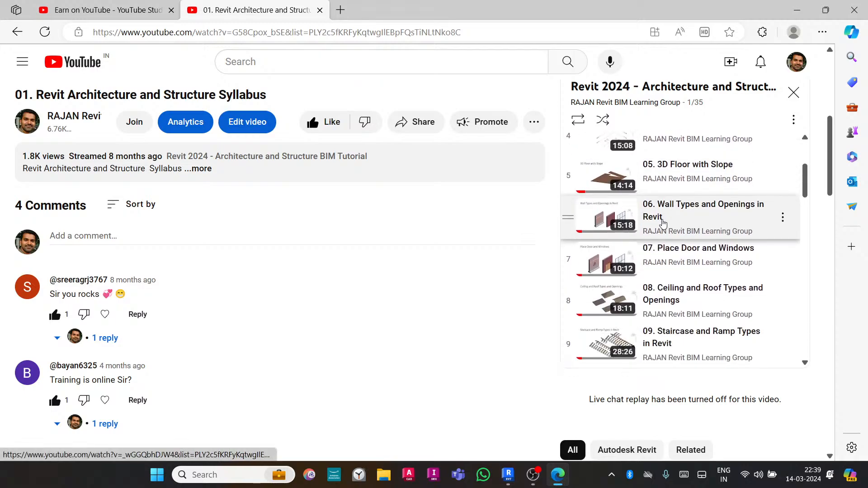
pyautogui.scroll(-3, 662, 225)
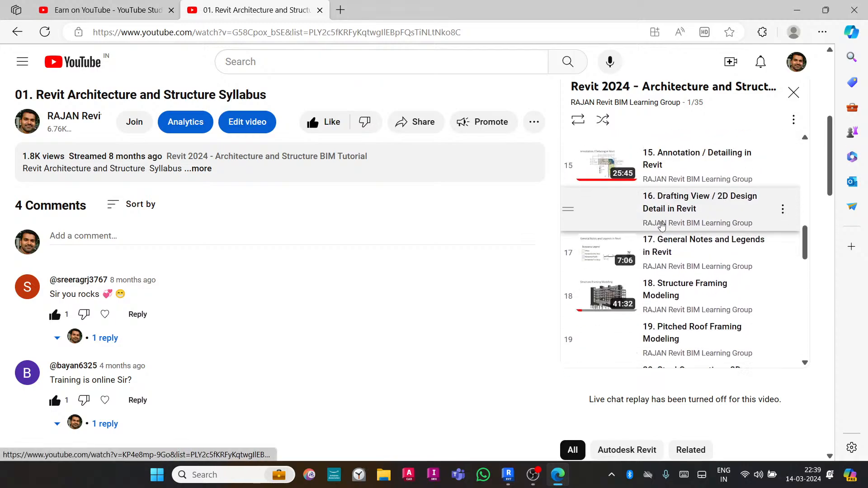
pyautogui.scroll(8, 661, 225)
pyautogui.scroll(1, 660, 224)
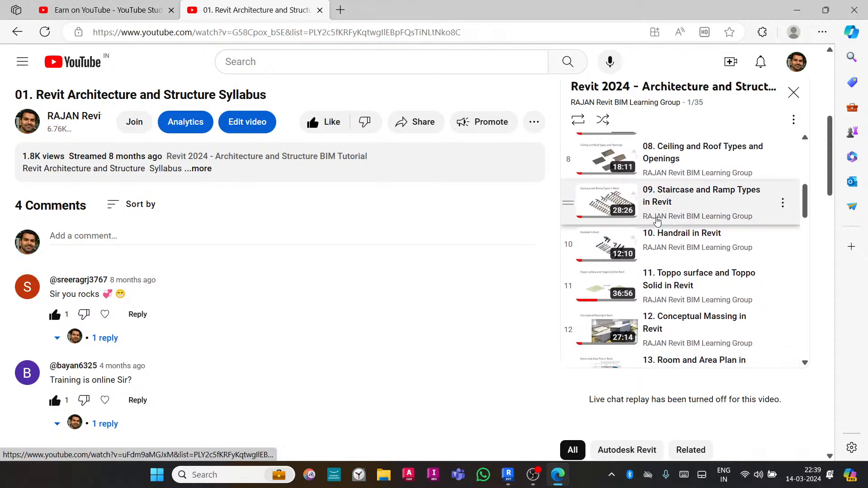
pyautogui.scroll(-7, 685, 211)
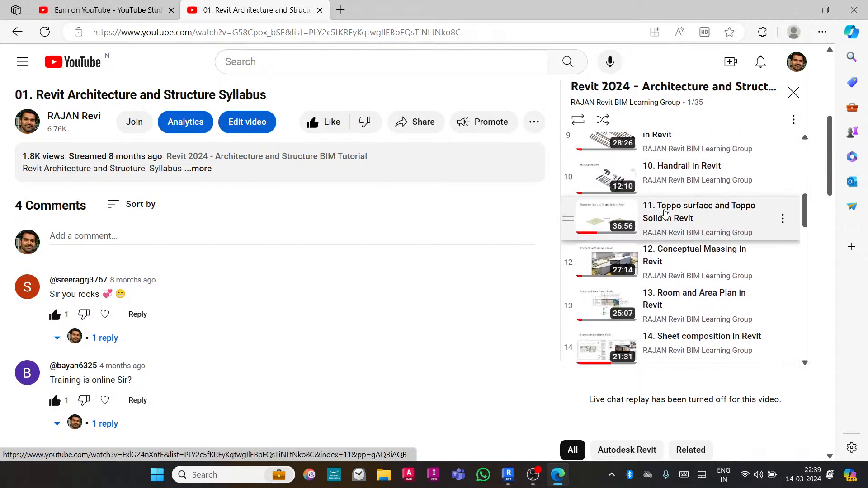
pyautogui.scroll(-8, 660, 231)
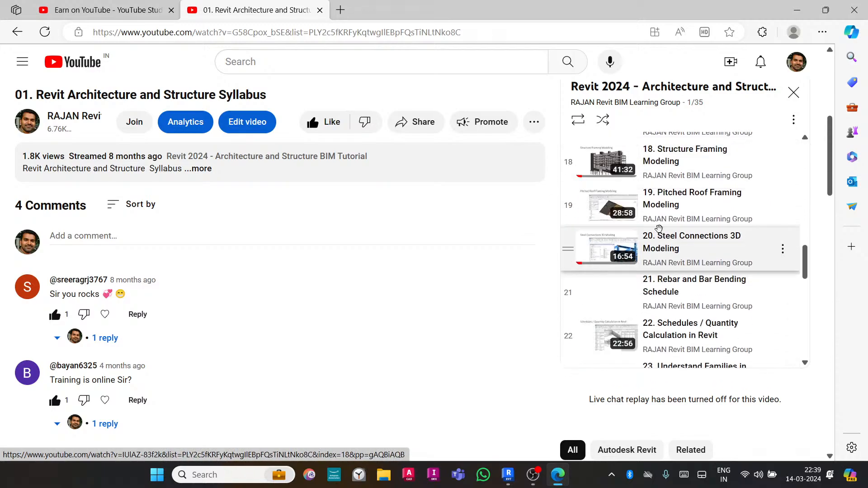
pyautogui.scroll(-3, 660, 233)
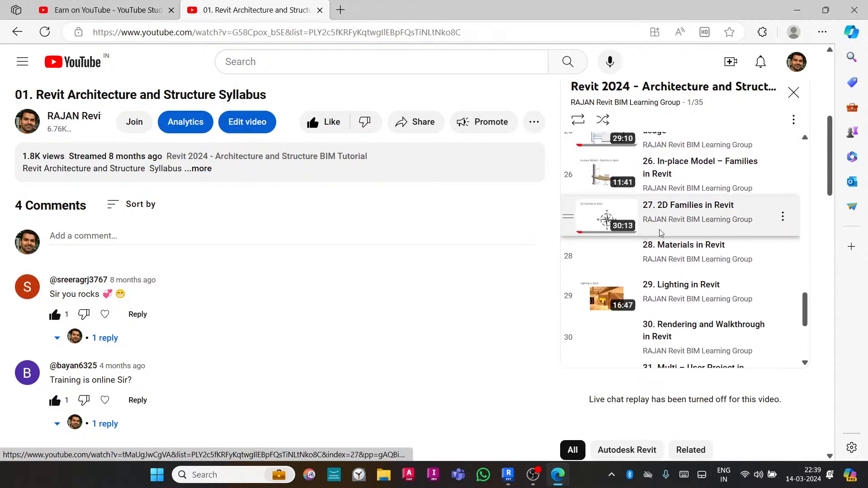
pyautogui.scroll(-5, 659, 226)
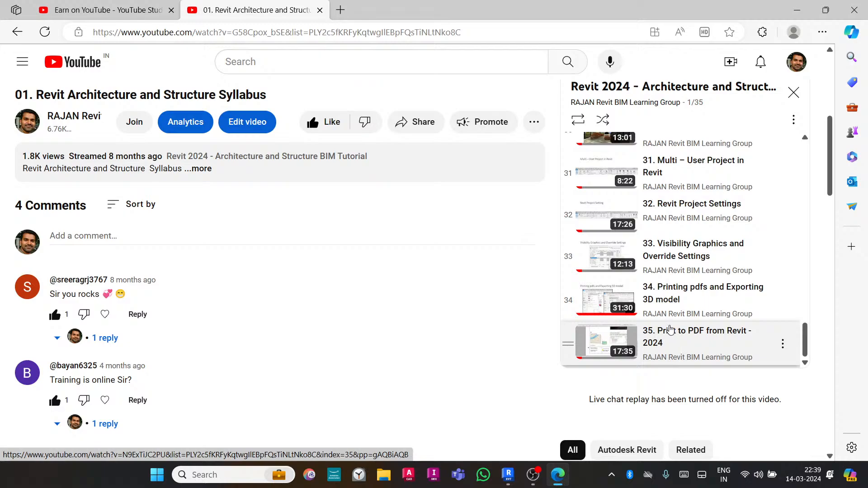
pyautogui.scroll(15, 670, 330)
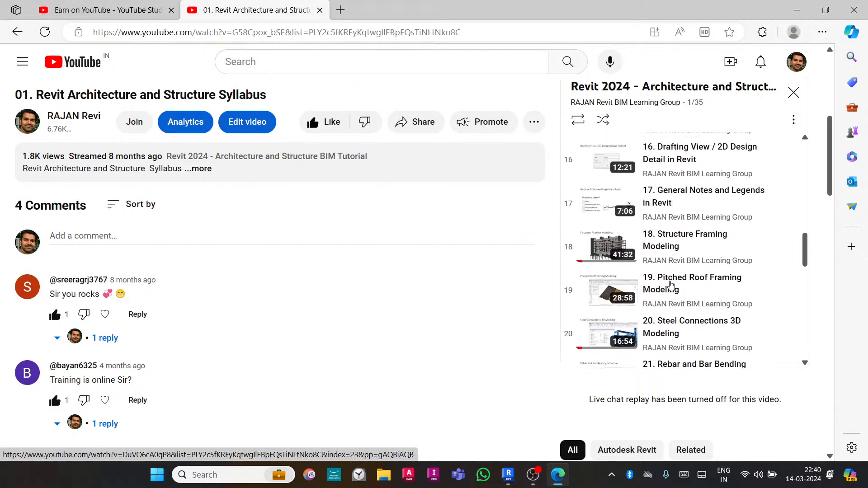
pyautogui.scroll(15, 671, 284)
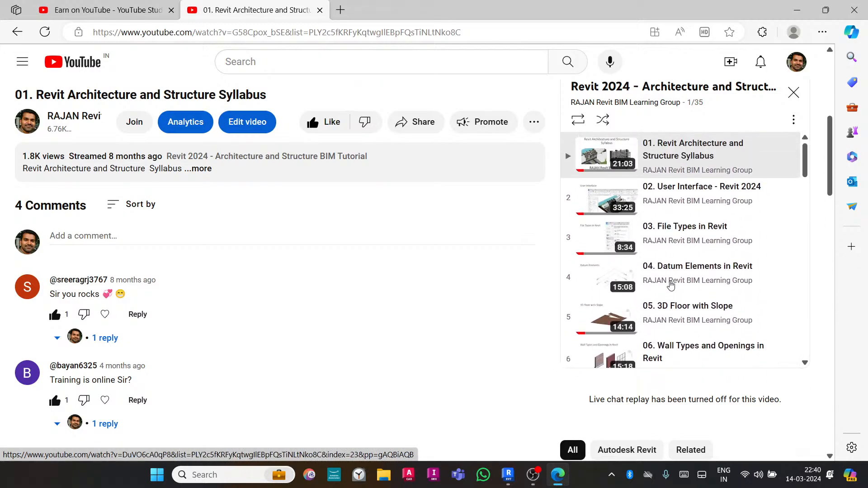
pyautogui.scroll(-3, 671, 284)
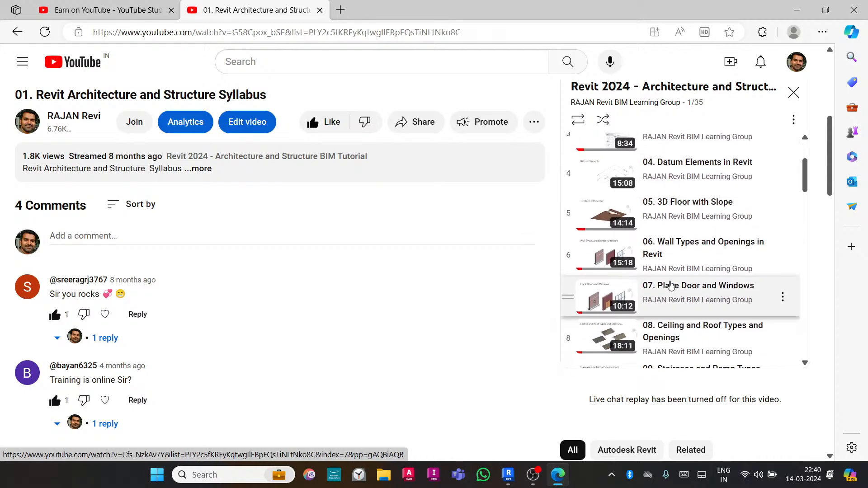
pyautogui.scroll(3, 671, 284)
# - Return to Revit and examine the stairs in the 3D view, the East elevation and the Level 0 plan
pyautogui.click(798, 10)
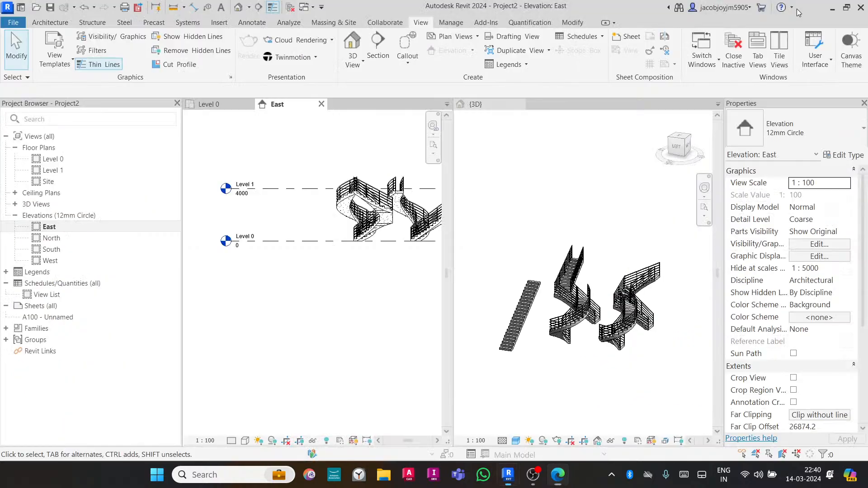
pyautogui.click(531, 191)
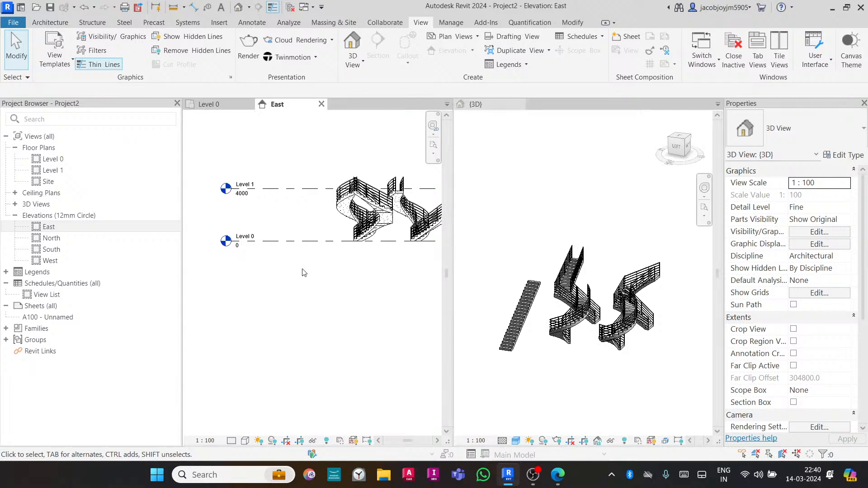
pyautogui.moveTo(302, 272); pyautogui.dragTo(321, 267, button='middle')
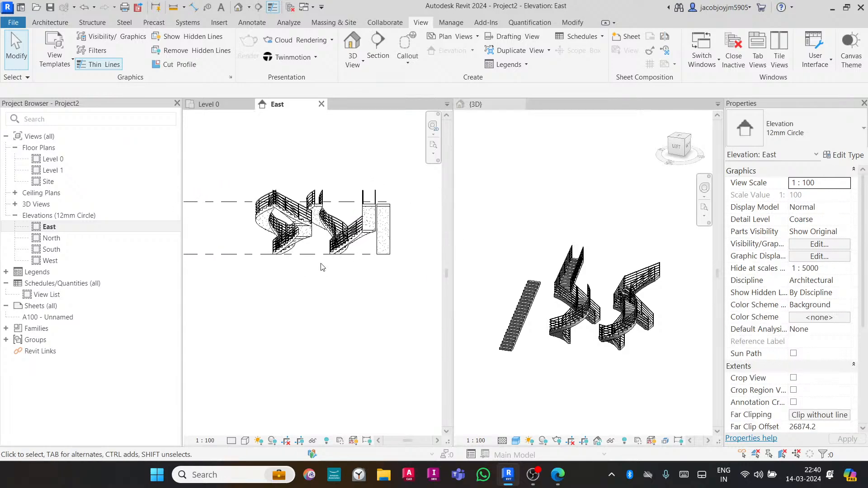
pyautogui.scroll(1, 307, 232)
pyautogui.click(307, 232)
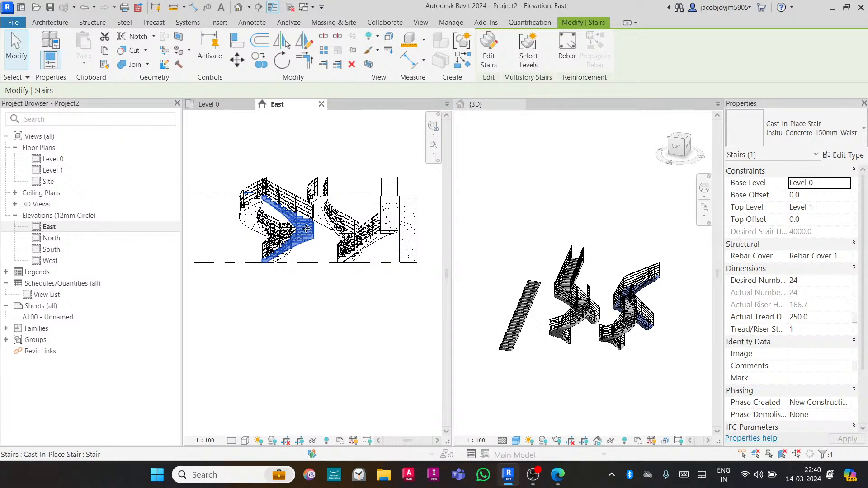
pyautogui.click(293, 149)
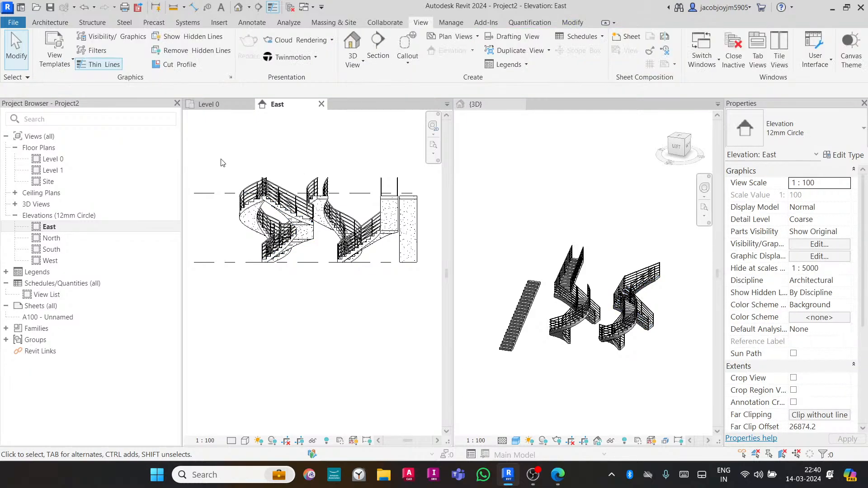
pyautogui.scroll(-2, 364, 200)
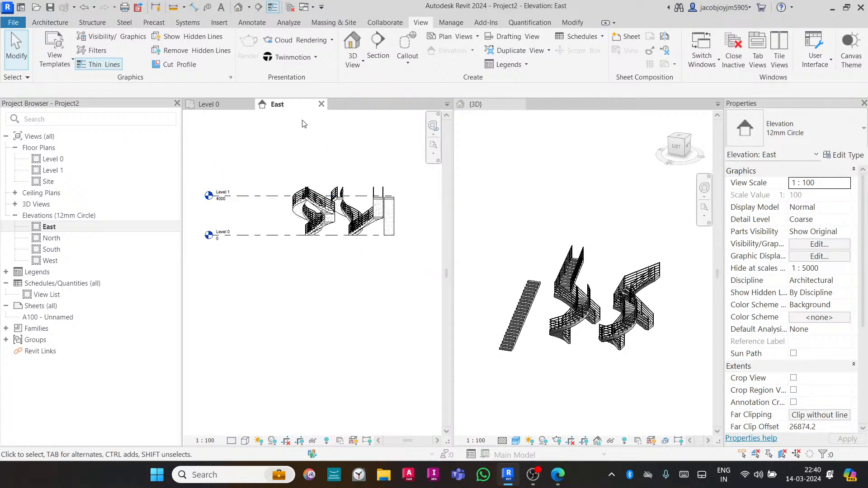
pyautogui.click(208, 104)
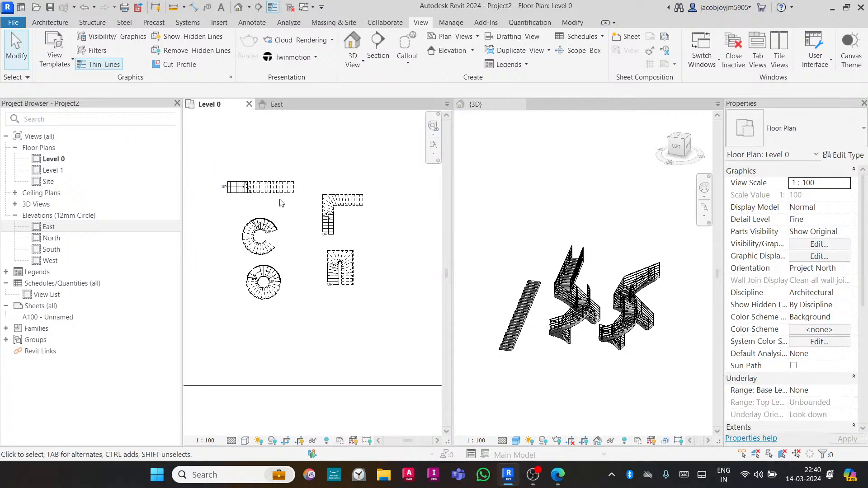
pyautogui.scroll(-4, 286, 206)
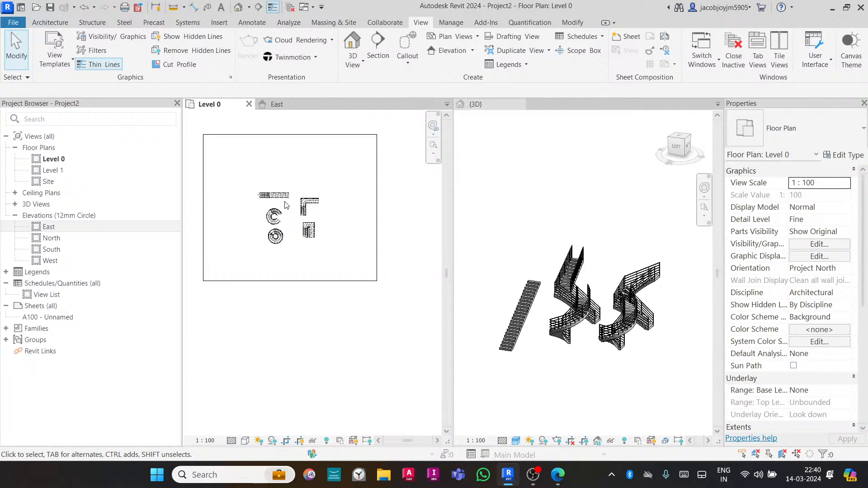
pyautogui.scroll(-5, 779, 319)
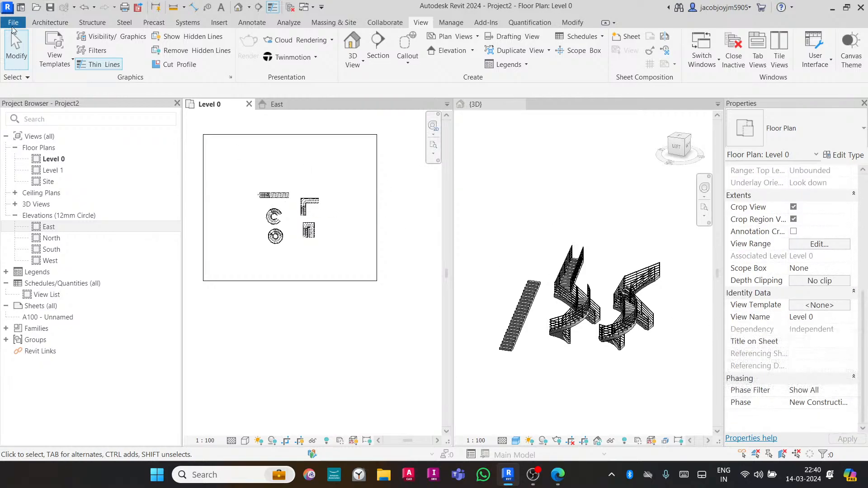
# - Close the project without saving changes and create a new project from the Construction Template
pyautogui.click(13, 22)
pyautogui.click(39, 284)
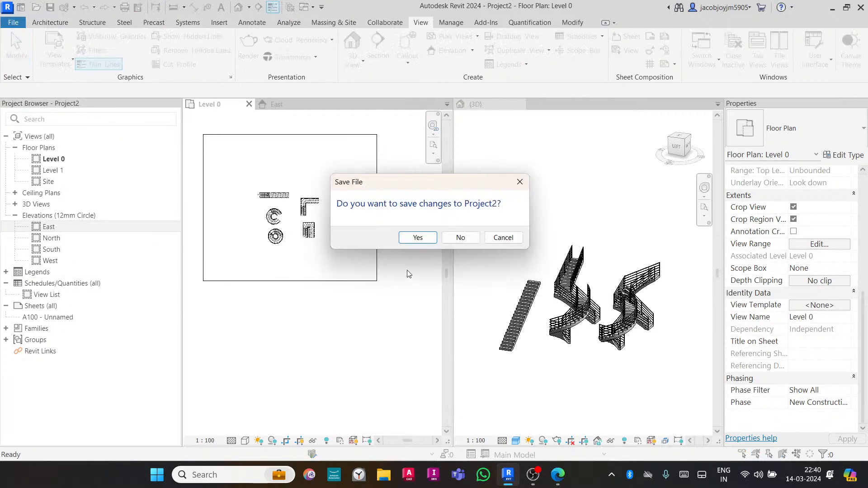
pyautogui.click(460, 238)
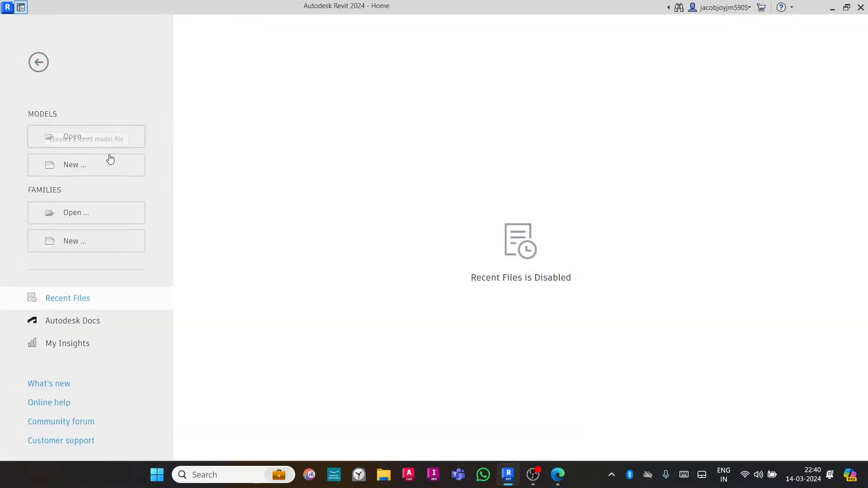
pyautogui.click(109, 170)
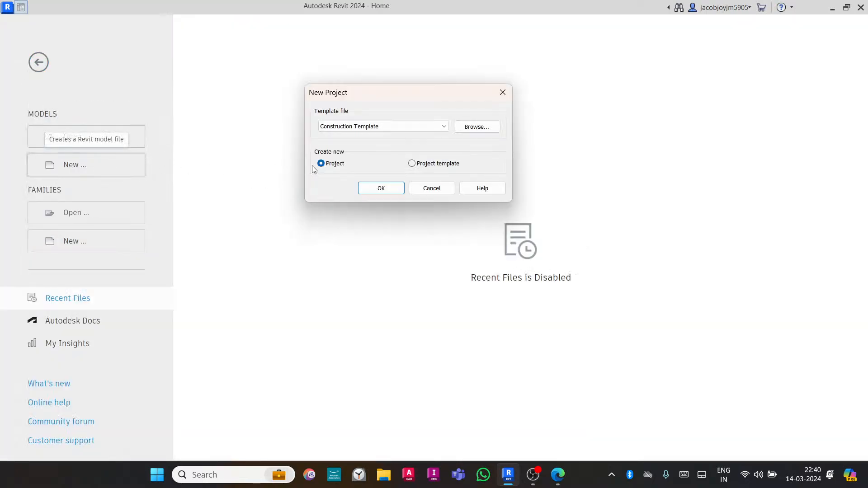
pyautogui.click(376, 187)
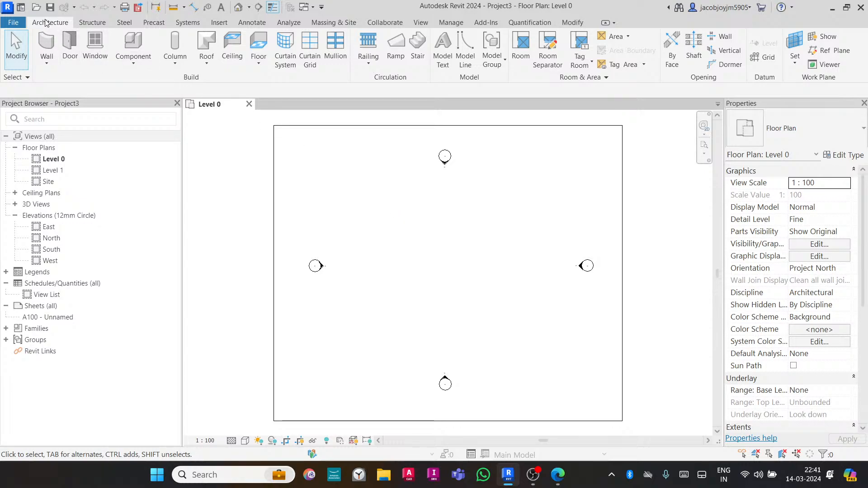
# - Start the Stair tool and choose the Cast-In-Place Insitu_Concrete-150mm_Waist stair type
pyautogui.click(418, 63)
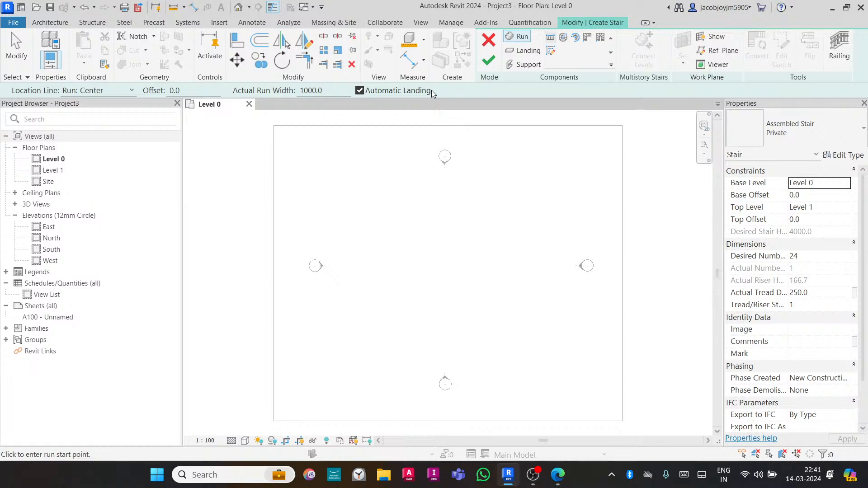
pyautogui.click(768, 142)
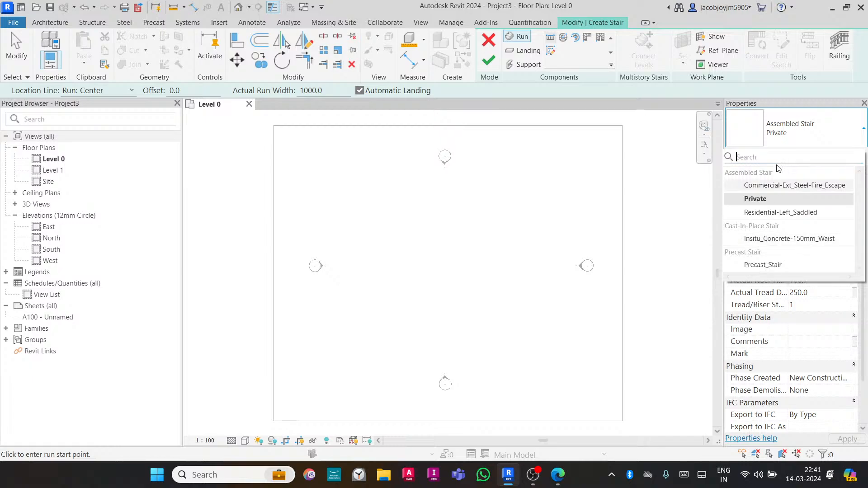
pyautogui.click(770, 242)
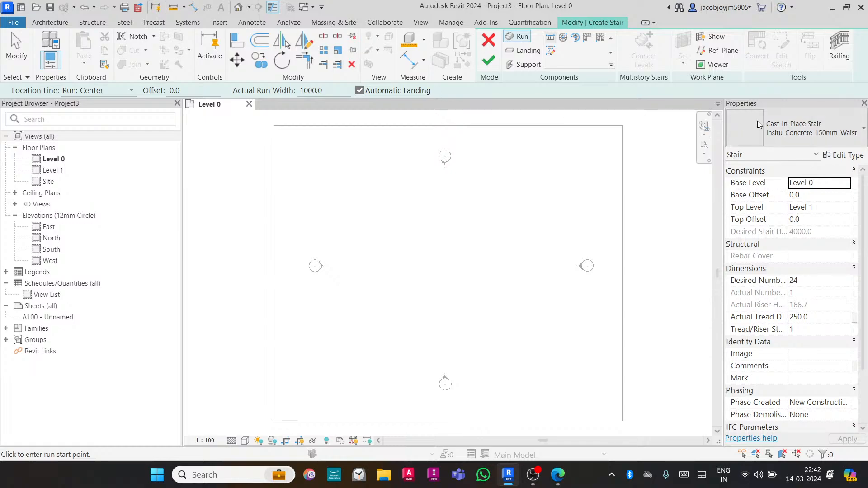
# - Set the new stair's desired number of risers to 27
pyautogui.scroll(-1, 810, 233)
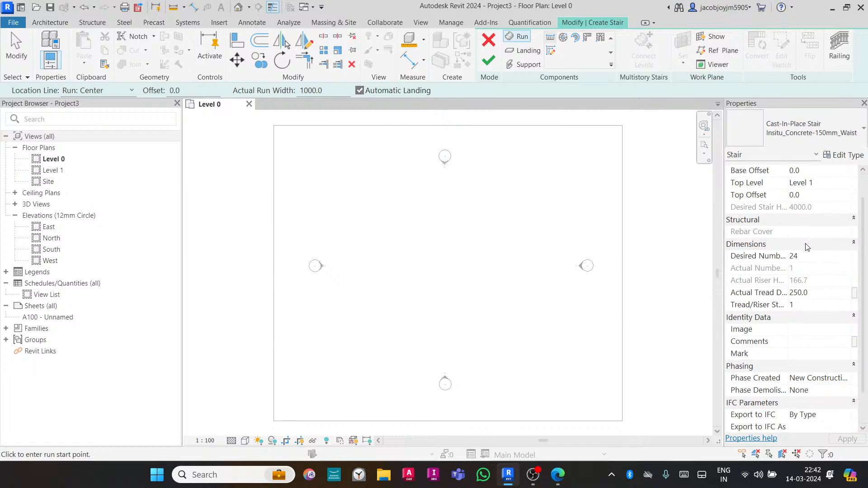
pyautogui.scroll(1, 807, 237)
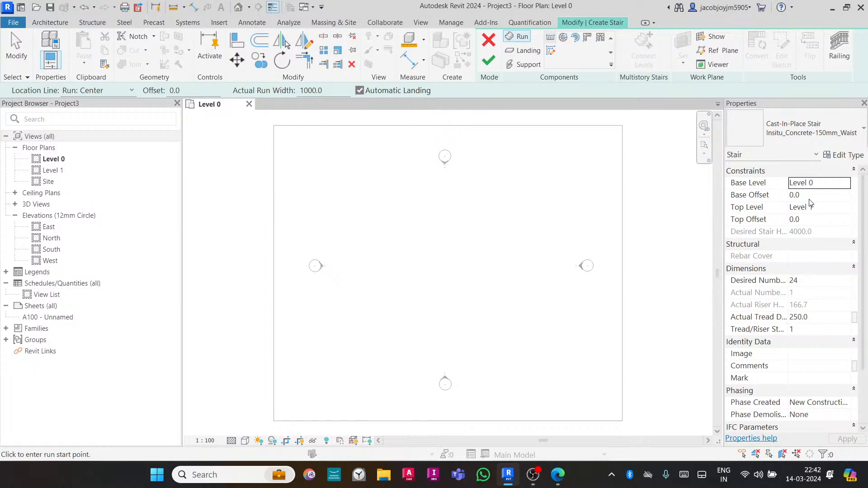
pyautogui.scroll(-3, 837, 283)
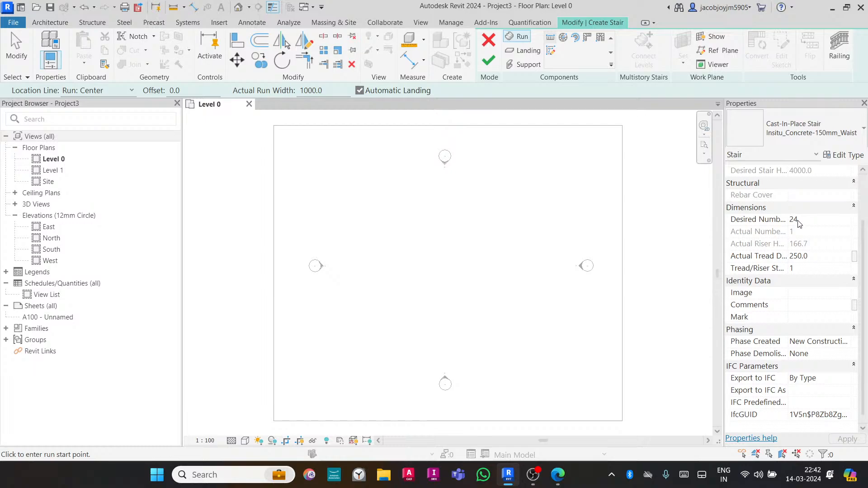
pyautogui.click(809, 221)
pyautogui.moveTo(723, 240); pyautogui.dragTo(628, 246)
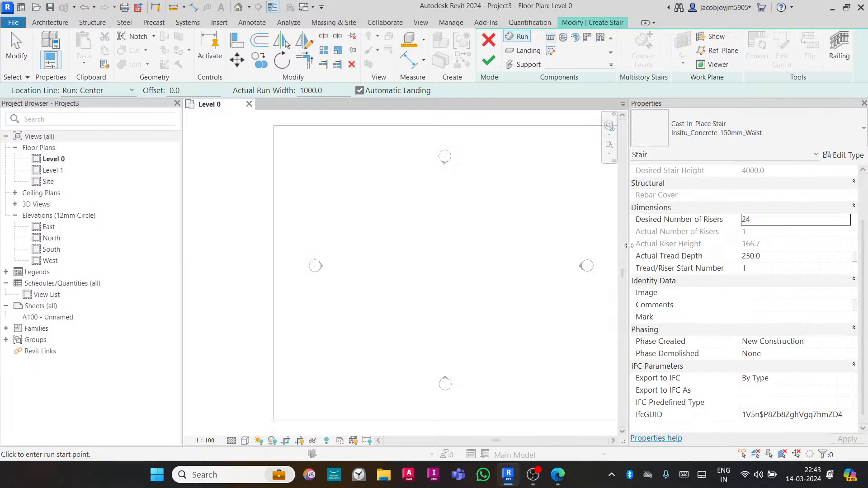
pyautogui.click(802, 221)
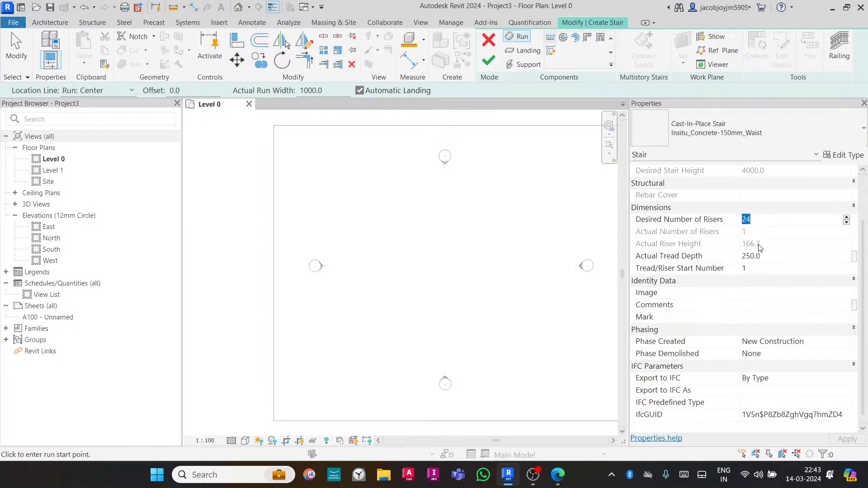
pyautogui.click(847, 222)
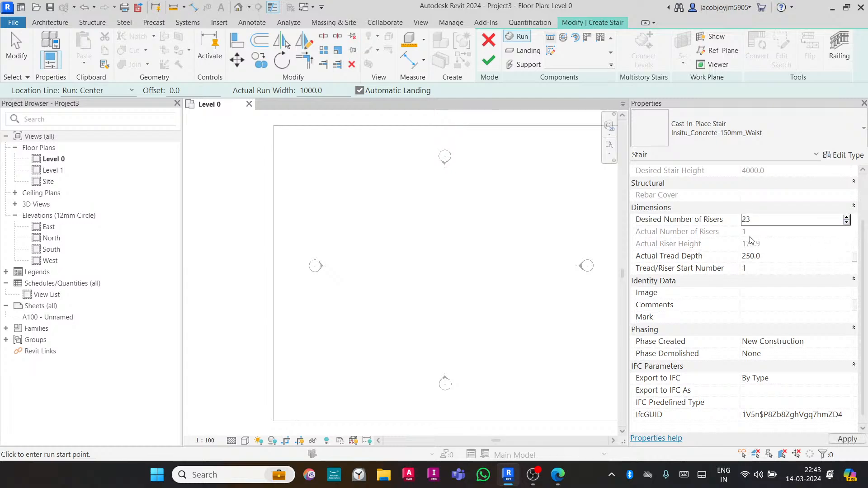
pyautogui.click(847, 217)
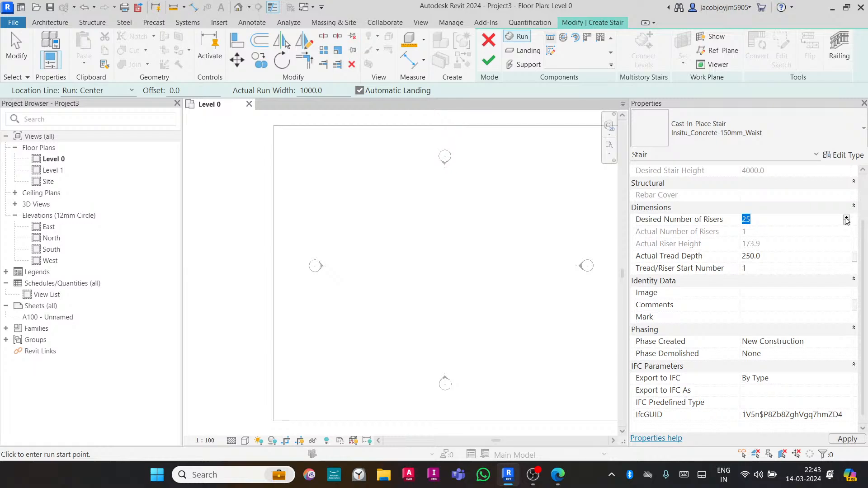
pyautogui.click(847, 218)
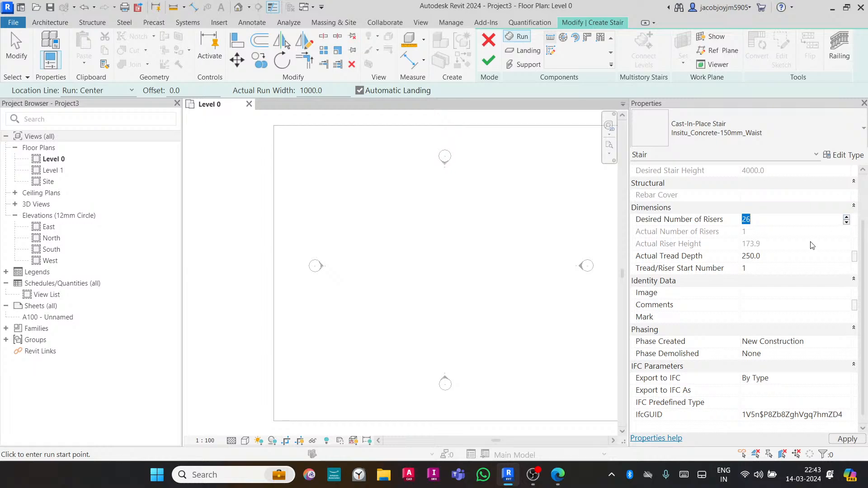
pyautogui.click(847, 217)
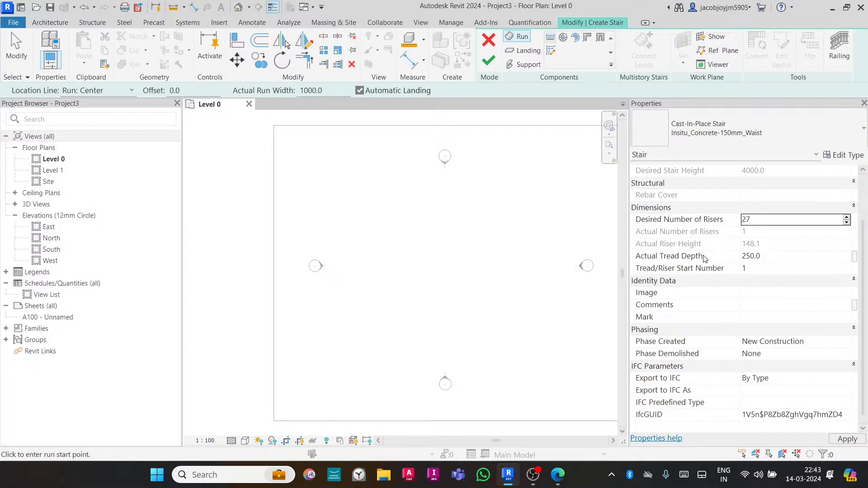
# - Set the stair's actual tread depth to 300
pyautogui.click(789, 257)
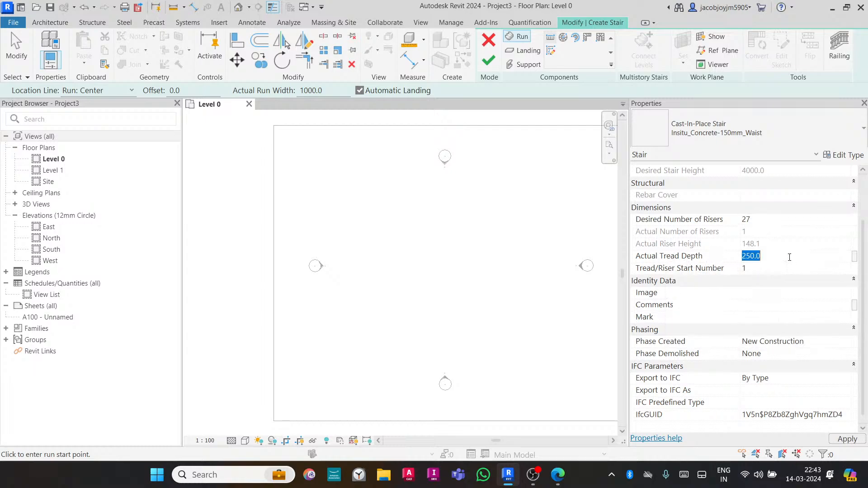
pyautogui.write('300')
pyautogui.press('Return')
pyautogui.scroll(-1, 736, 303)
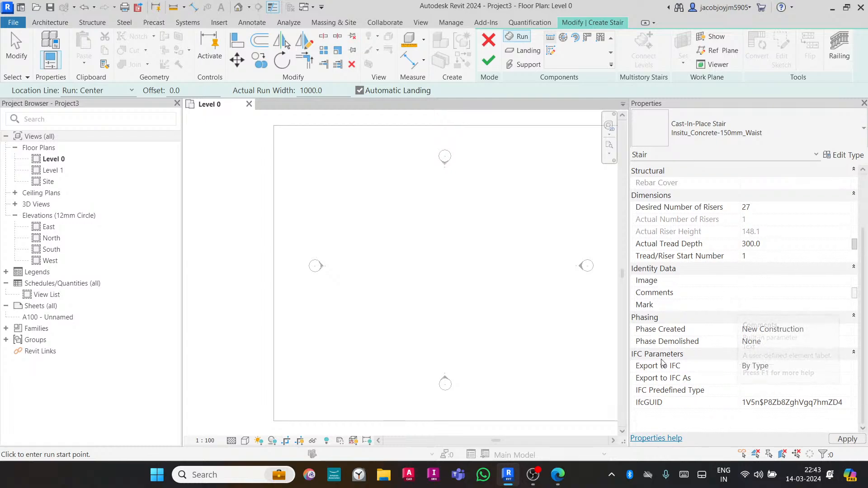
pyautogui.scroll(3, 720, 303)
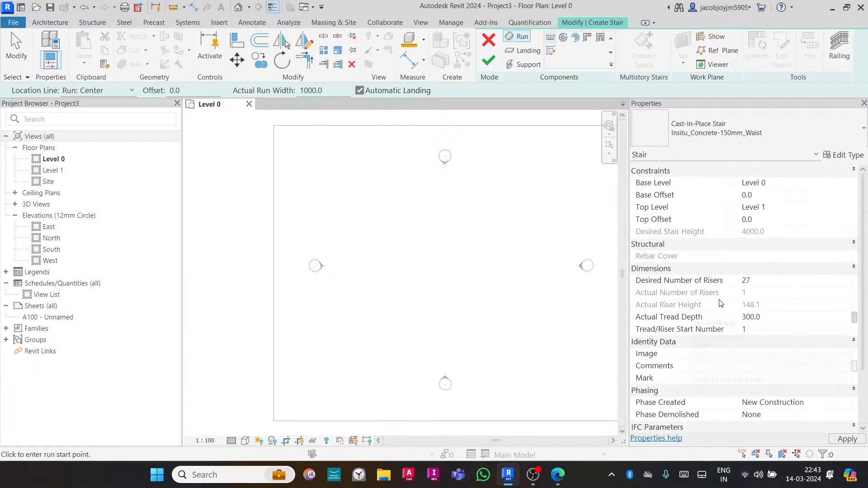
# - Open the stair's type properties to review its calculation rules and construction settings, then close them
pyautogui.click(844, 155)
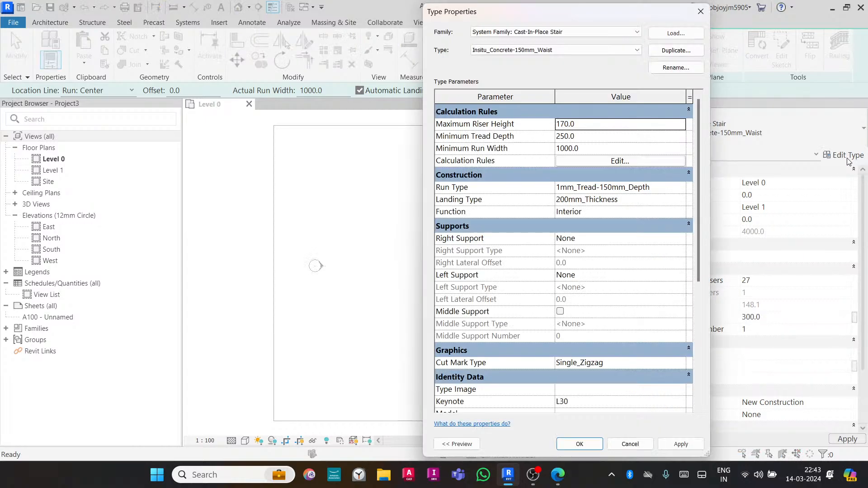
pyautogui.moveTo(694, 143)
pyautogui.mouseDown()
pyautogui.moveTo(702, 275)
pyautogui.moveTo(696, 153)
pyautogui.mouseUp()
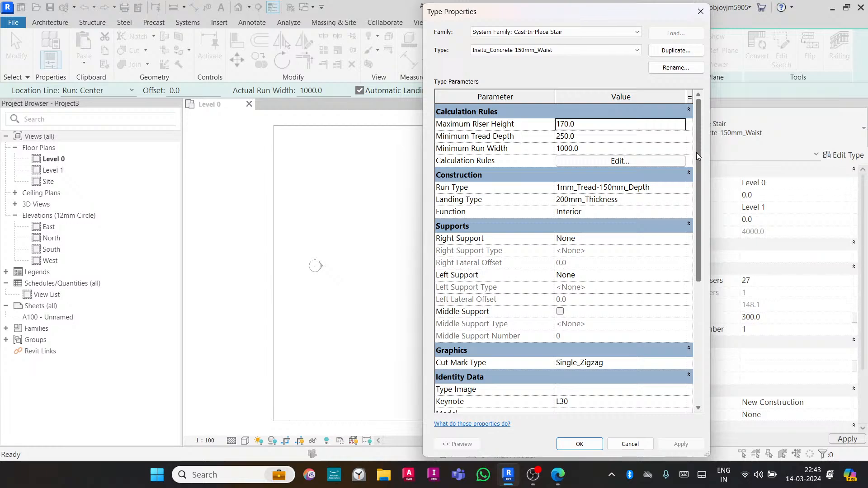
pyautogui.moveTo(696, 153)
pyautogui.mouseDown()
pyautogui.moveTo(696, 281)
pyautogui.moveTo(696, 158)
pyautogui.mouseUp()
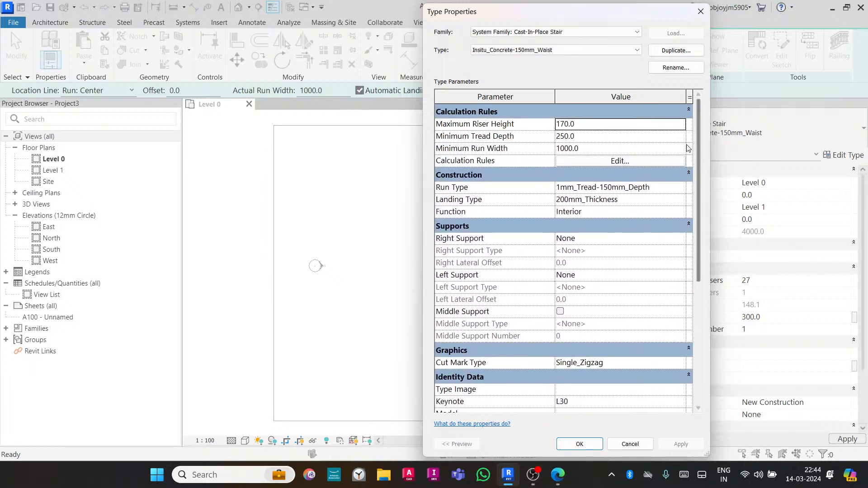
pyautogui.click(700, 11)
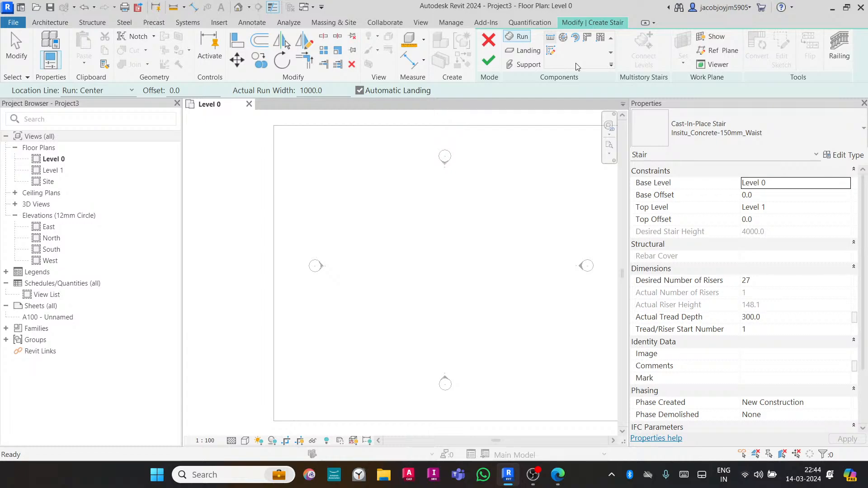
# - Sketch a straight horizontal run containing all 27 risers in the Level 0 plan and finish the stair
pyautogui.click(521, 37)
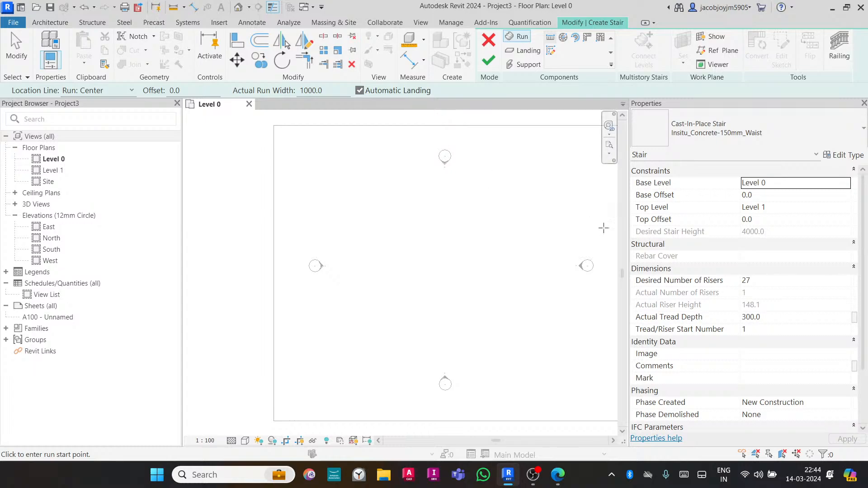
pyautogui.scroll(-1, 863, 230)
pyautogui.scroll(-5, 863, 231)
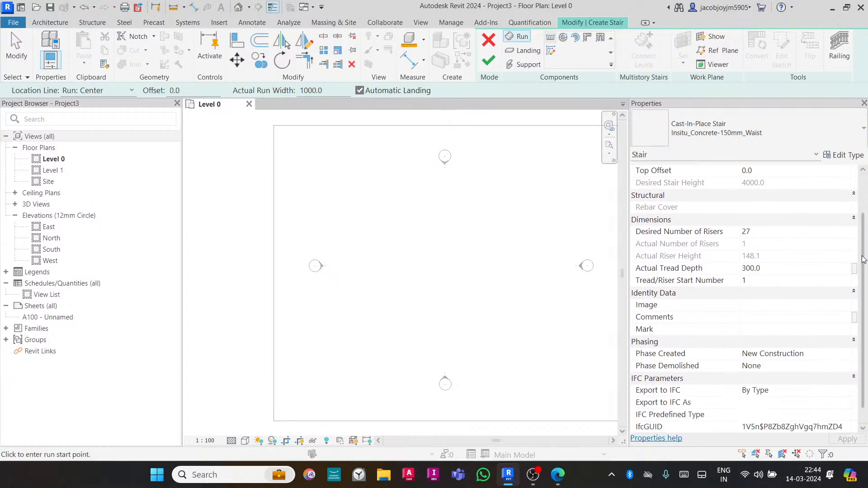
pyautogui.scroll(6, 862, 253)
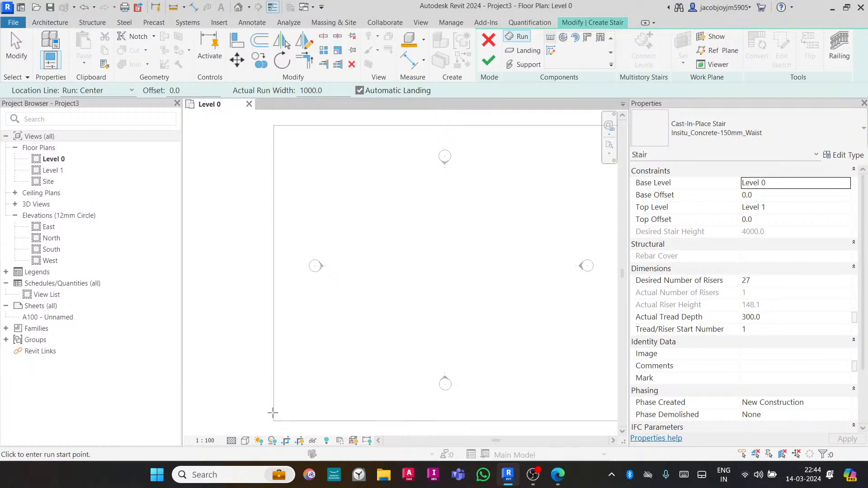
pyautogui.click(389, 265)
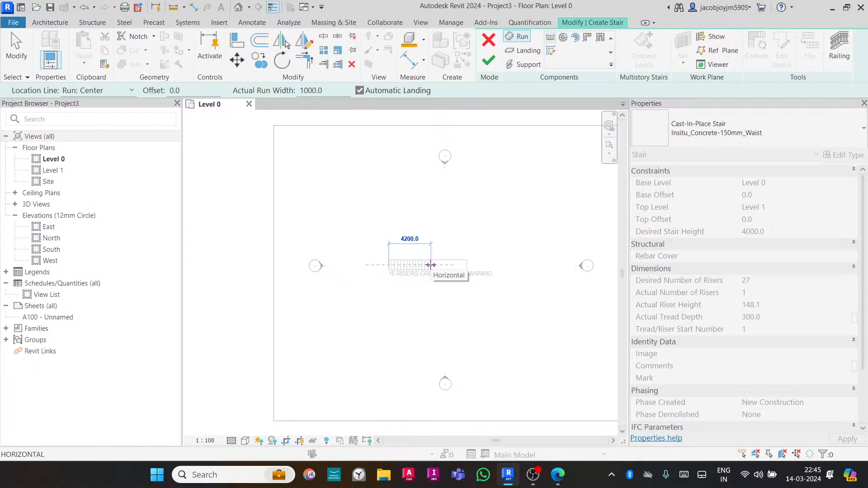
pyautogui.scroll(5, 430, 266)
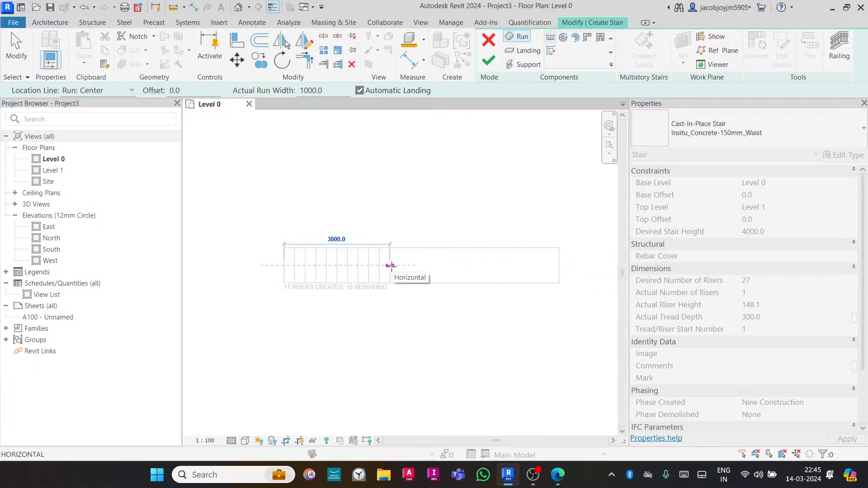
pyautogui.moveTo(390, 266)
pyautogui.mouseDown(button='middle')
pyautogui.moveTo(345, 264)
pyautogui.moveTo(311, 249)
pyautogui.mouseUp(button='middle')
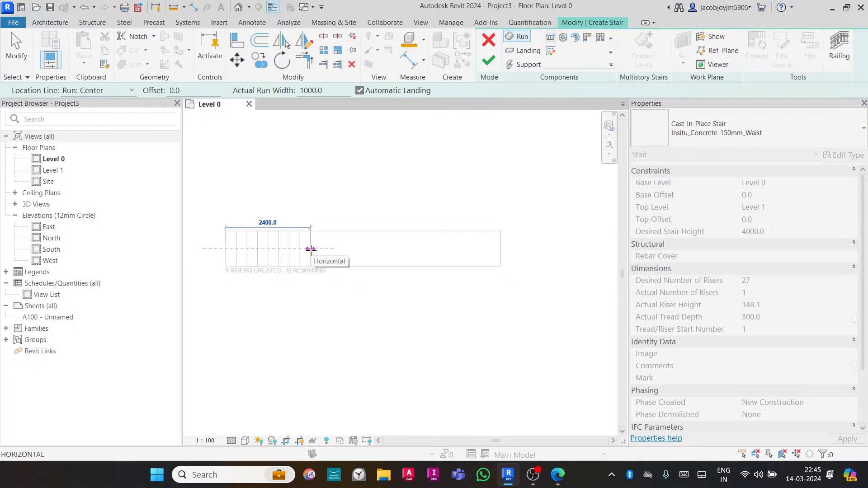
pyautogui.click(543, 249)
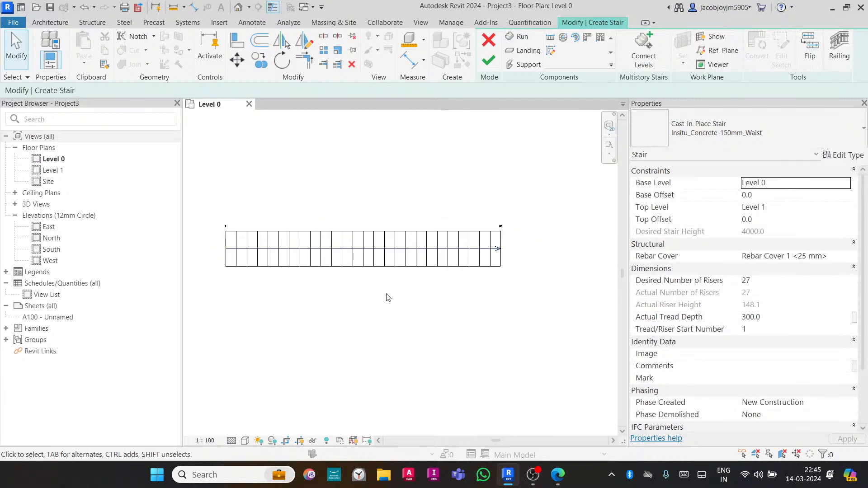
pyautogui.click(488, 61)
# - Create a second cast-in-place stair below the first with two straight 12-riser runs separated by a landing, and finish it
pyautogui.moveTo(446, 219); pyautogui.dragTo(438, 180, button='middle')
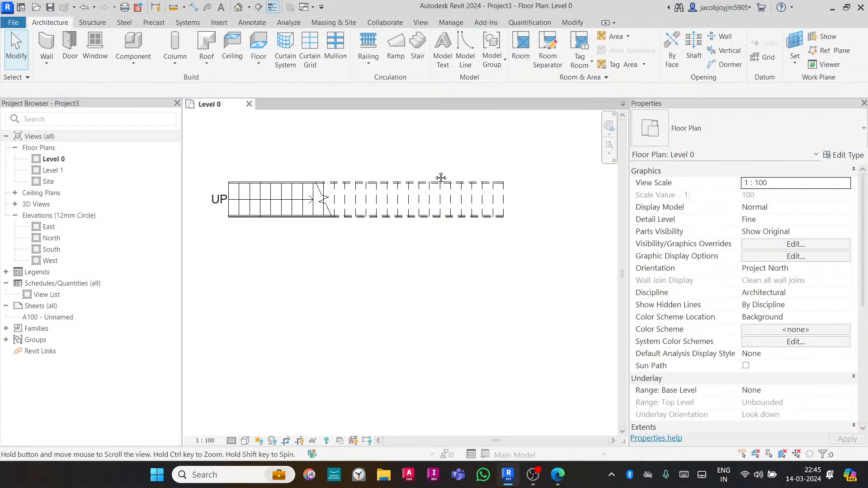
pyautogui.click(417, 48)
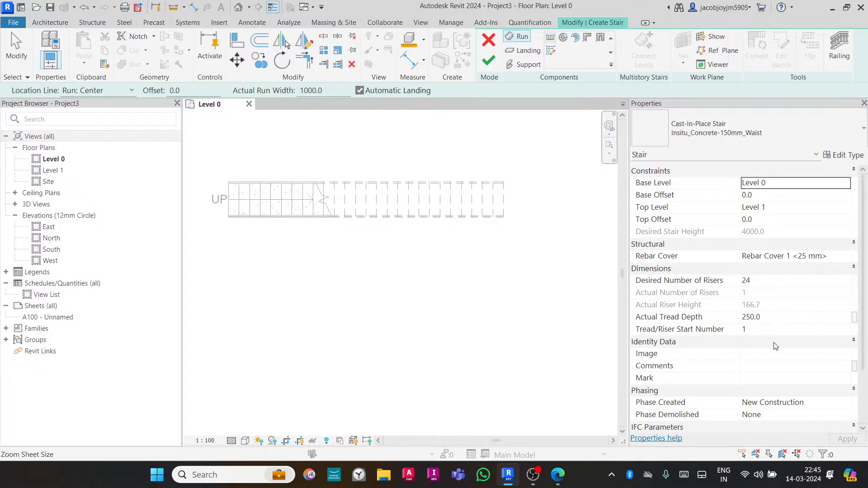
pyautogui.click(764, 282)
pyautogui.click(768, 317)
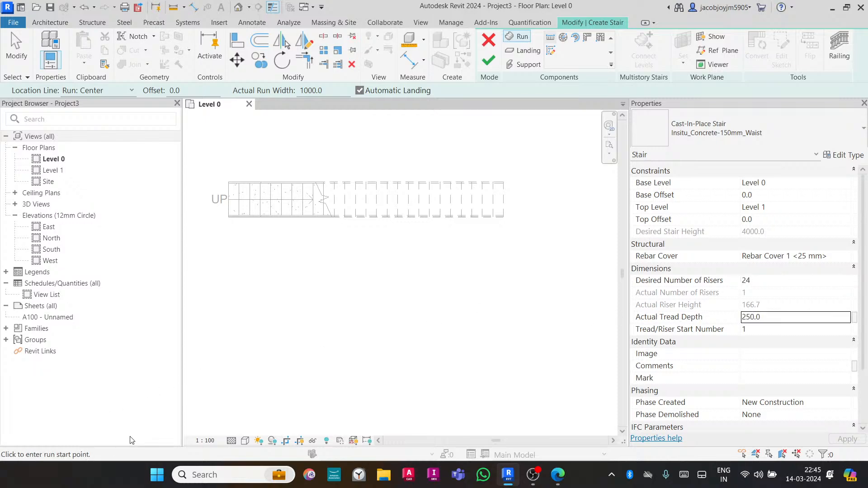
pyautogui.click(230, 313)
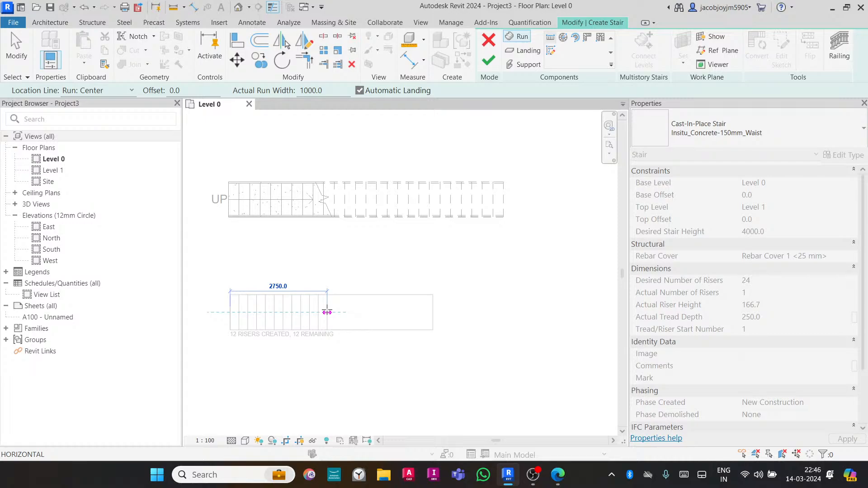
pyautogui.click(326, 312)
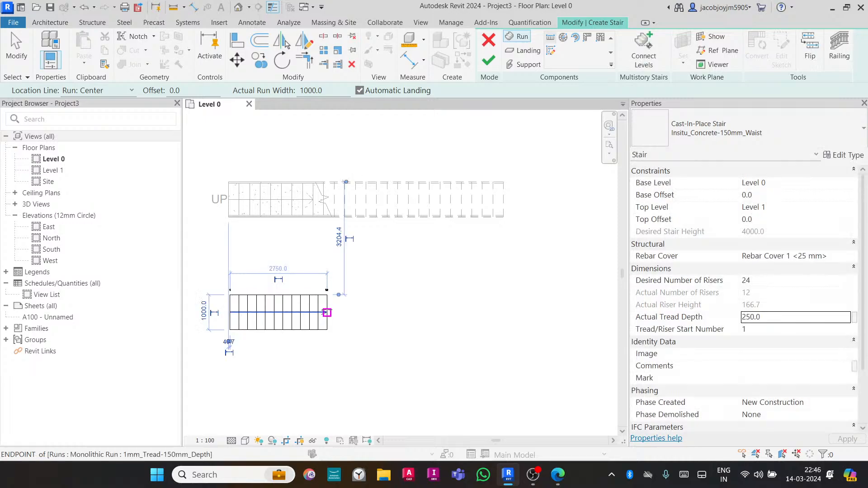
pyautogui.click(384, 312)
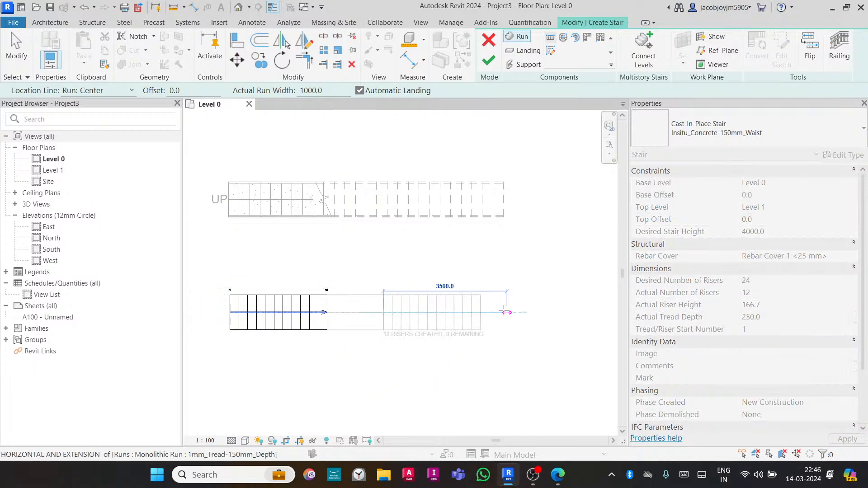
pyautogui.click(505, 311)
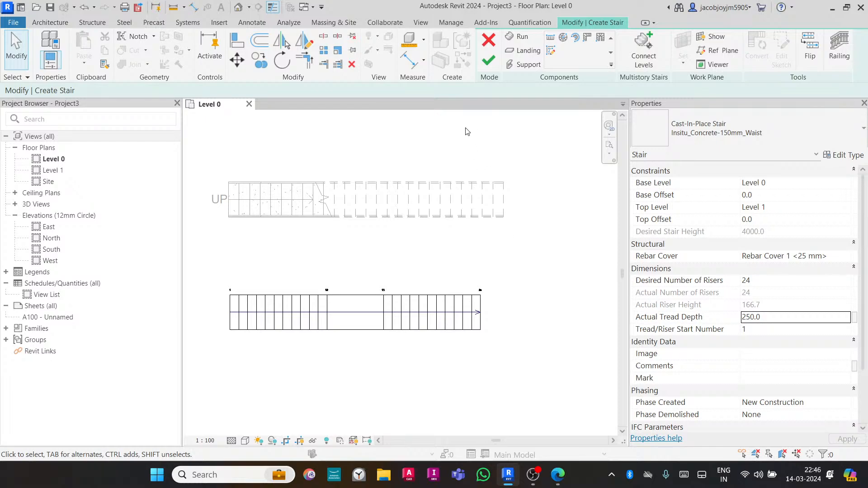
pyautogui.click(489, 60)
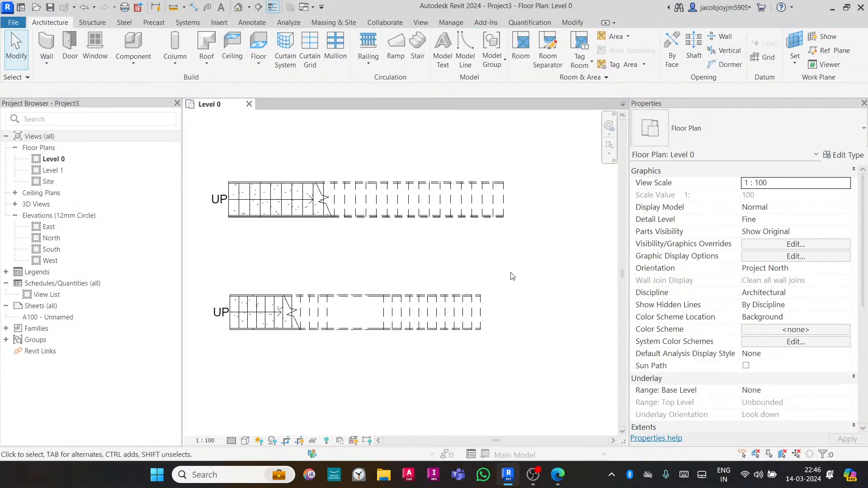
# - Open the default 3D view and inspect the two new stairs, selecting the second stair and its railing
pyautogui.click(418, 22)
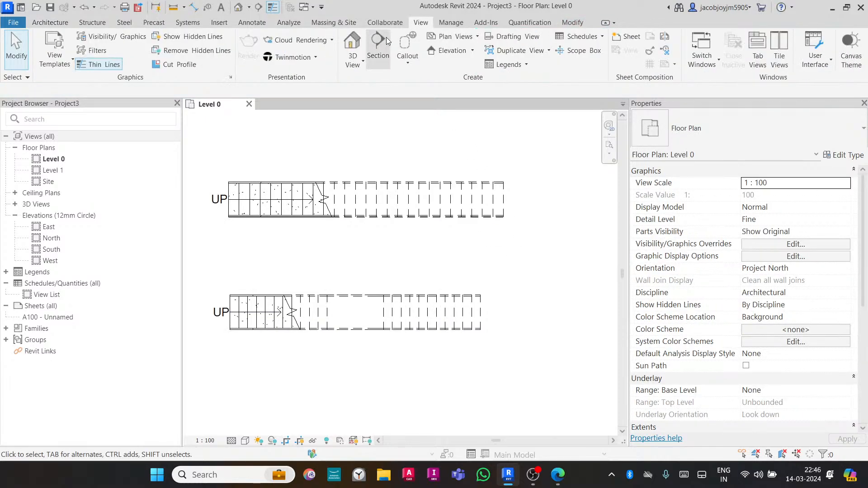
pyautogui.click(352, 43)
pyautogui.moveTo(448, 271)
pyautogui.keyDown('shift'); pyautogui.mouseDown(button='middle')
pyautogui.moveTo(452, 319)
pyautogui.moveTo(457, 258)
pyautogui.moveTo(434, 295)
pyautogui.moveTo(446, 267)
pyautogui.mouseUp(button='middle'); pyautogui.keyUp('shift')
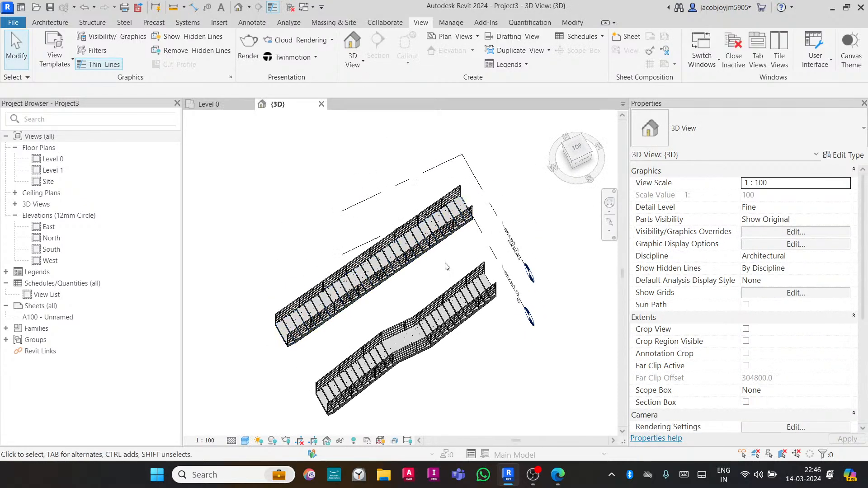
pyautogui.scroll(1, 392, 379)
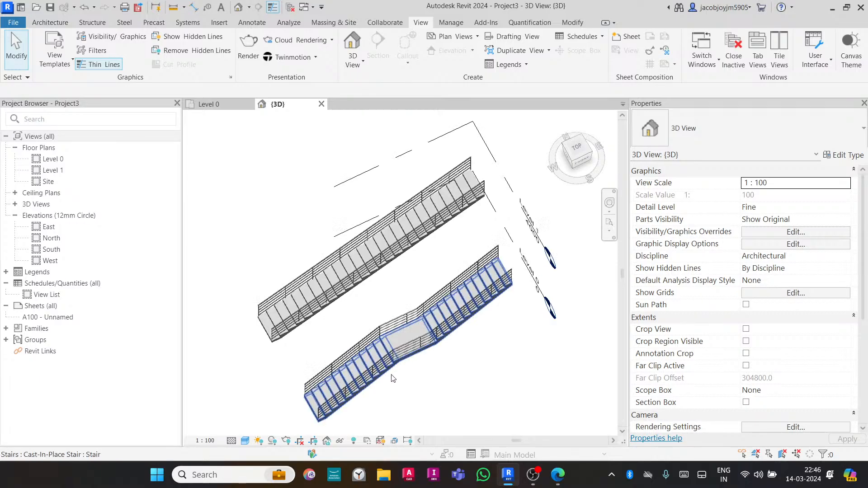
pyautogui.scroll(3, 392, 379)
pyautogui.click(439, 361)
pyautogui.keyDown('shift'); pyautogui.moveTo(439, 361); pyautogui.dragTo(396, 249, button='middle'); pyautogui.keyUp('shift')
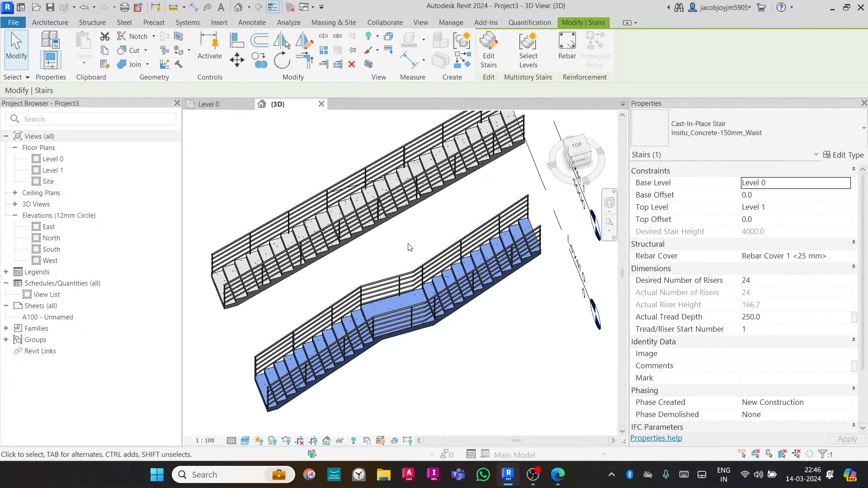
pyautogui.click(415, 275)
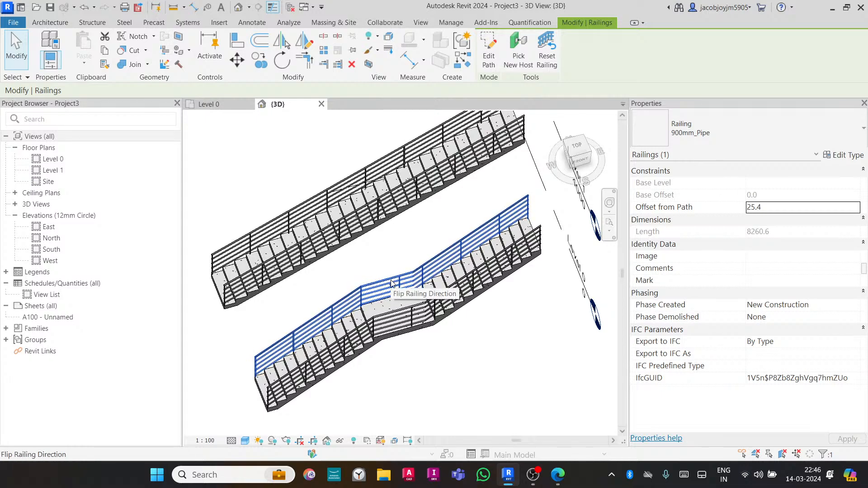
# - Start a new stair in the Level 0 plan and set its railing type to None
pyautogui.click(386, 255)
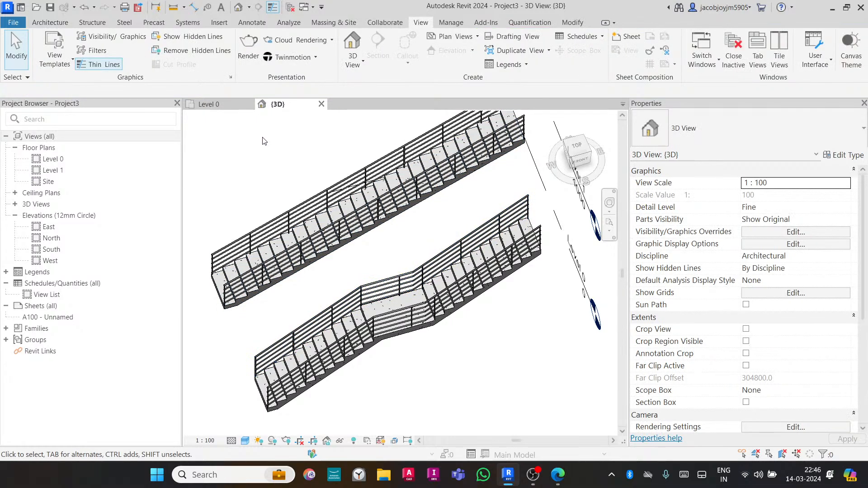
pyautogui.click(218, 106)
pyautogui.scroll(-1, 401, 203)
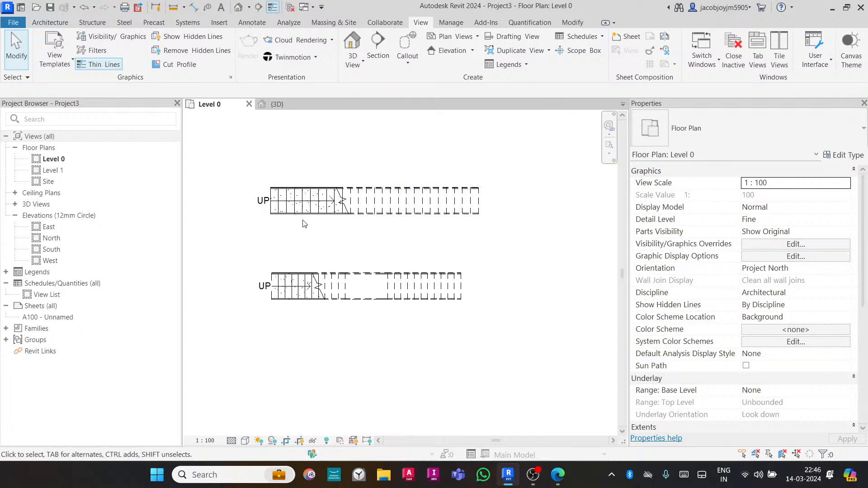
pyautogui.click(53, 26)
pyautogui.click(417, 50)
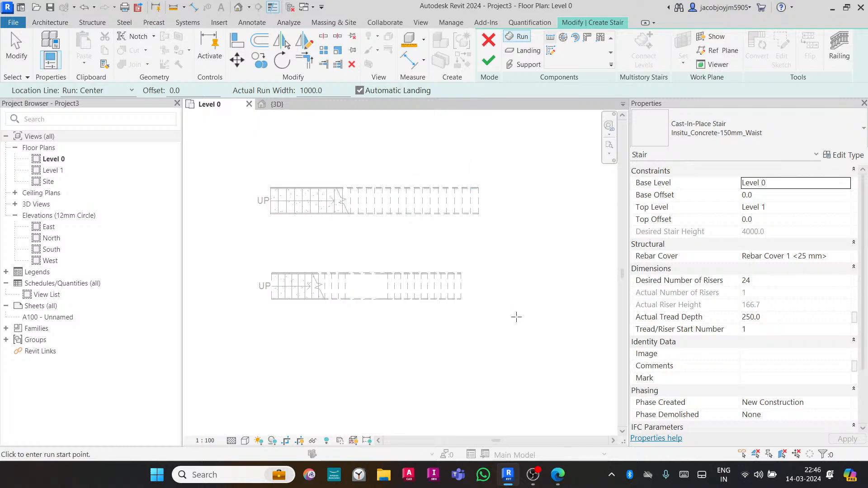
pyautogui.moveTo(516, 316); pyautogui.dragTo(517, 280, button='middle')
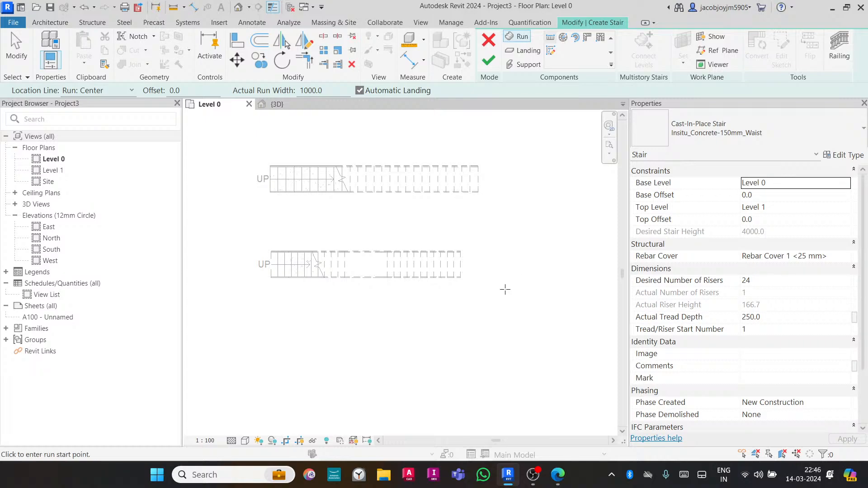
pyautogui.click(838, 58)
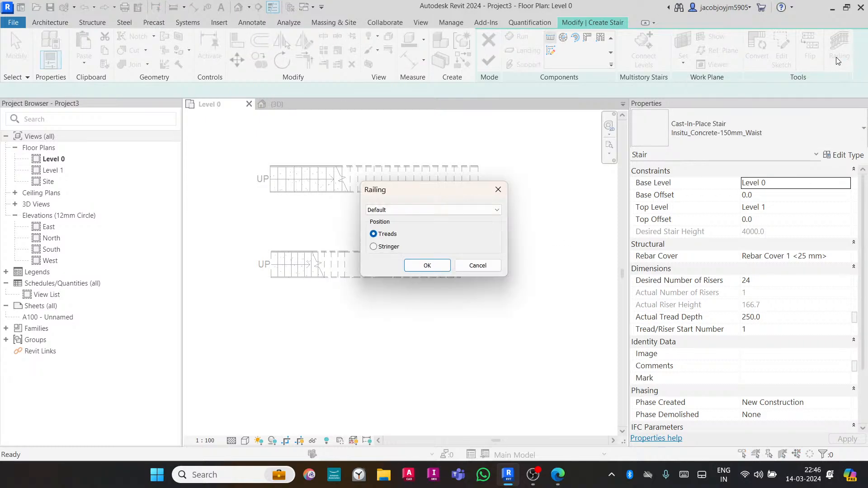
pyautogui.click(382, 211)
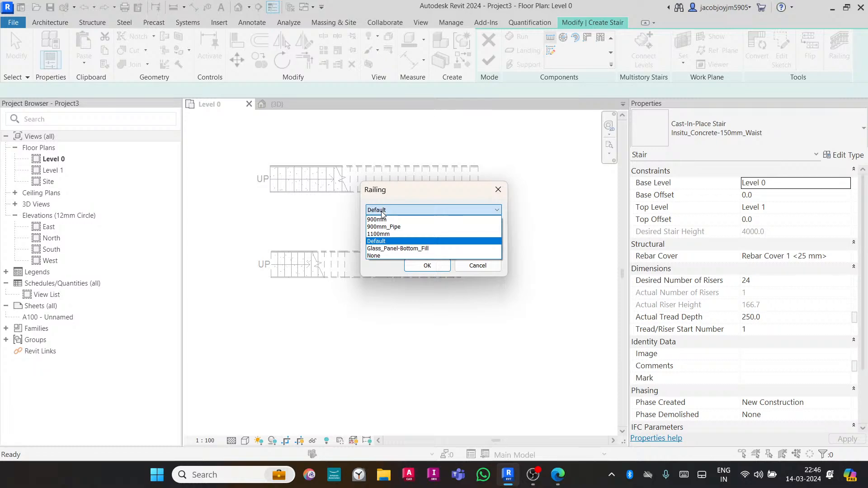
pyautogui.click(381, 254)
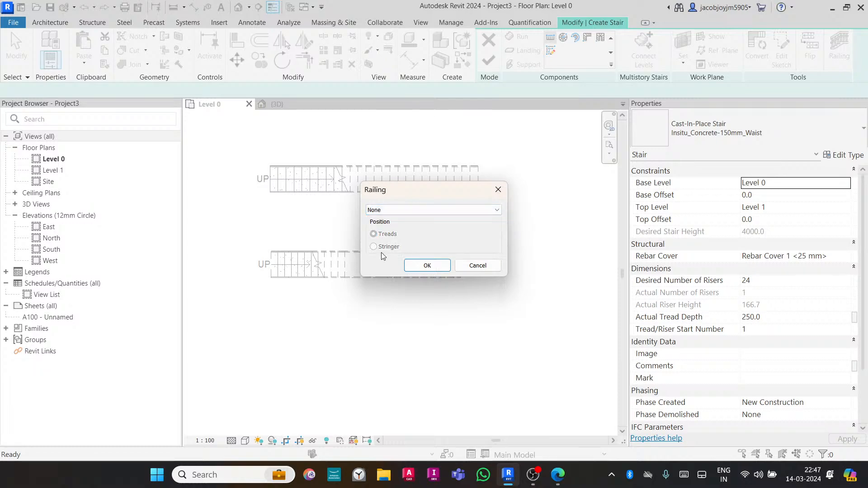
pyautogui.click(424, 267)
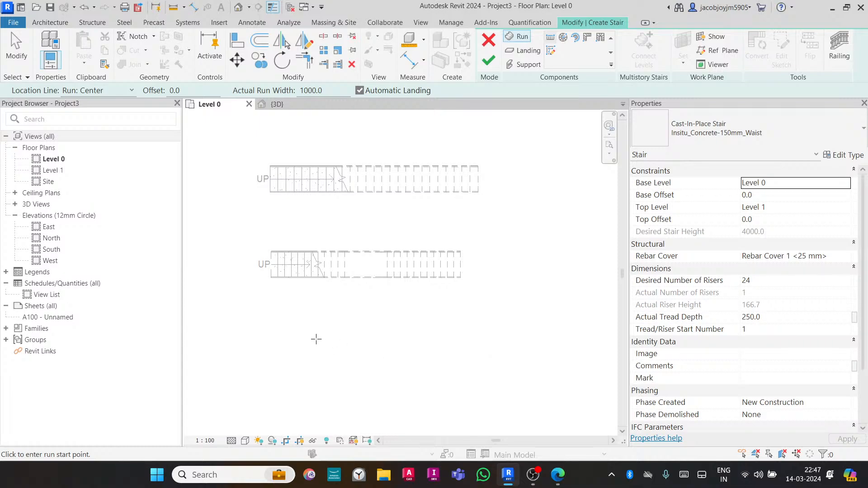
# - Sketch a straight 24-riser run below the existing stairs and finish the stair
pyautogui.click(273, 326)
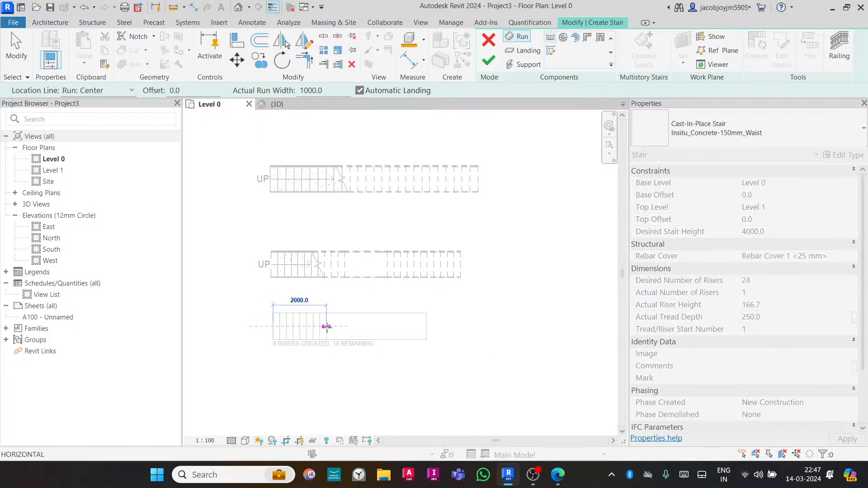
pyautogui.click(452, 326)
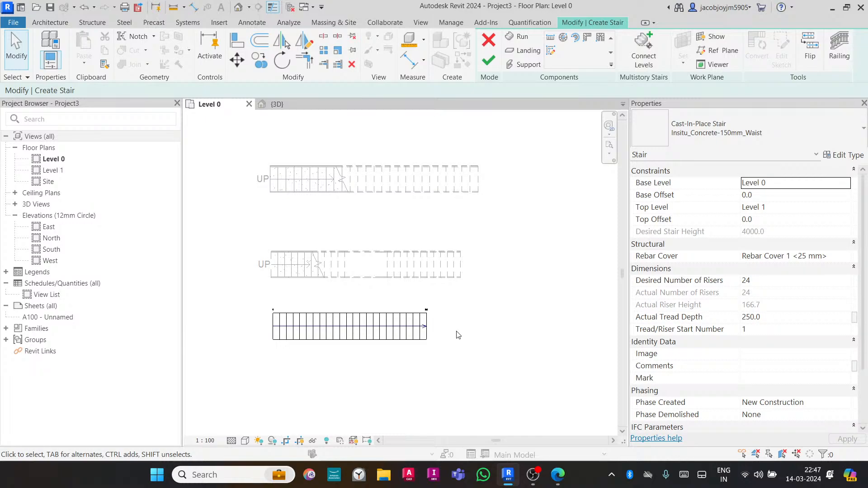
pyautogui.click(488, 60)
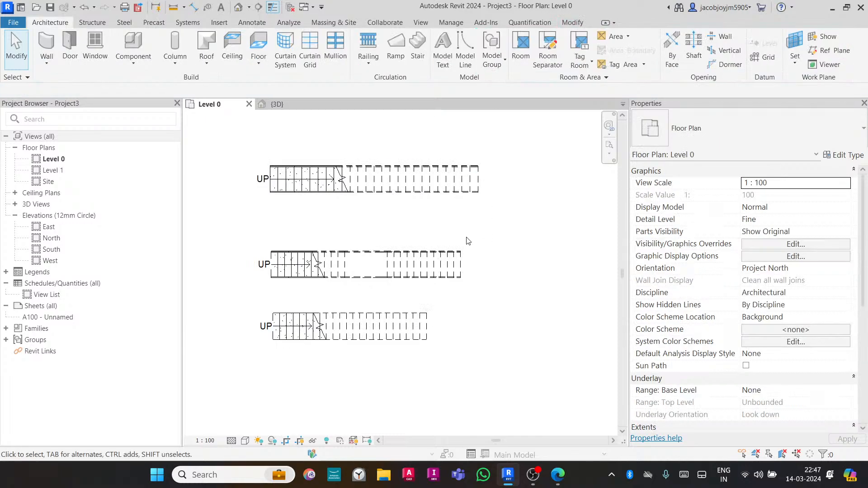
# - Inspect the new railing-free stair in the 3D view, then return to the Level 0 plan
pyautogui.scroll(3, 285, 323)
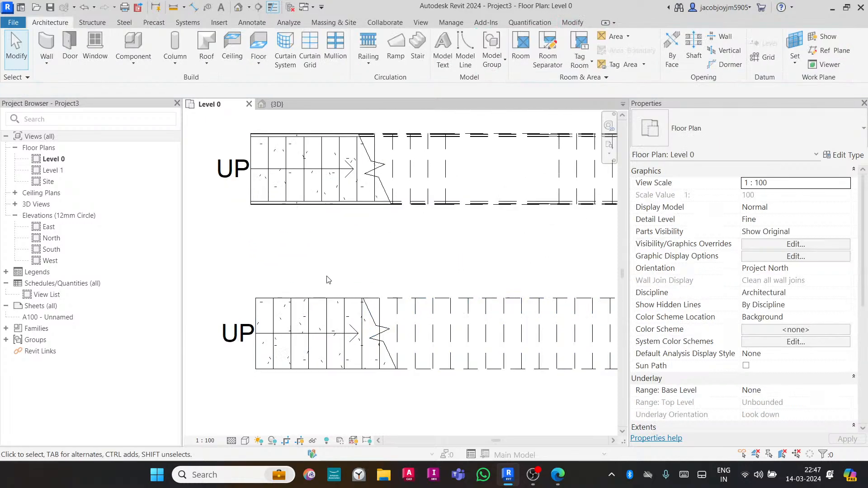
pyautogui.click(288, 104)
pyautogui.scroll(-1, 398, 219)
pyautogui.keyDown('shift'); pyautogui.moveTo(418, 350); pyautogui.dragTo(448, 325, button='middle'); pyautogui.keyUp('shift')
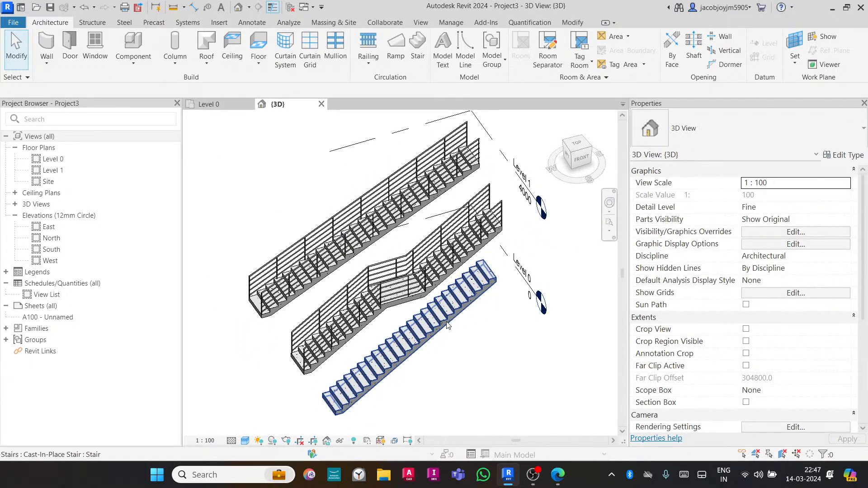
pyautogui.click(208, 104)
pyautogui.scroll(-4, 376, 228)
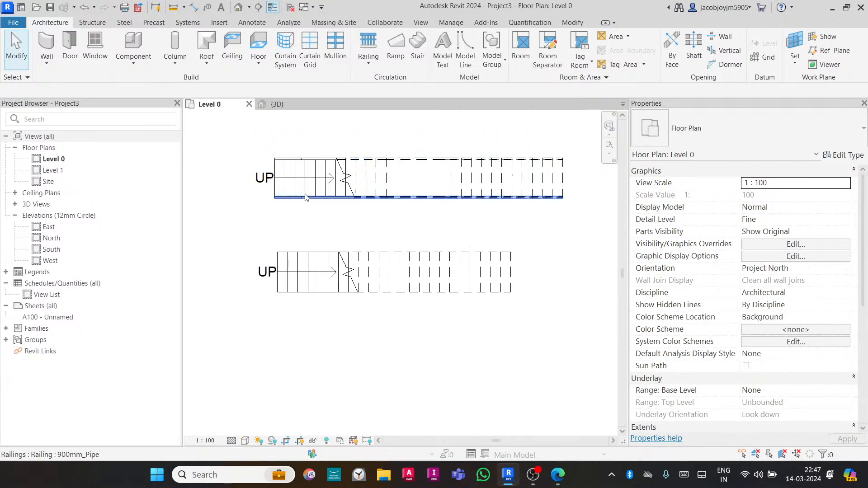
# - Edit the third stair and set its run width to 1500 mm
pyautogui.click(382, 248)
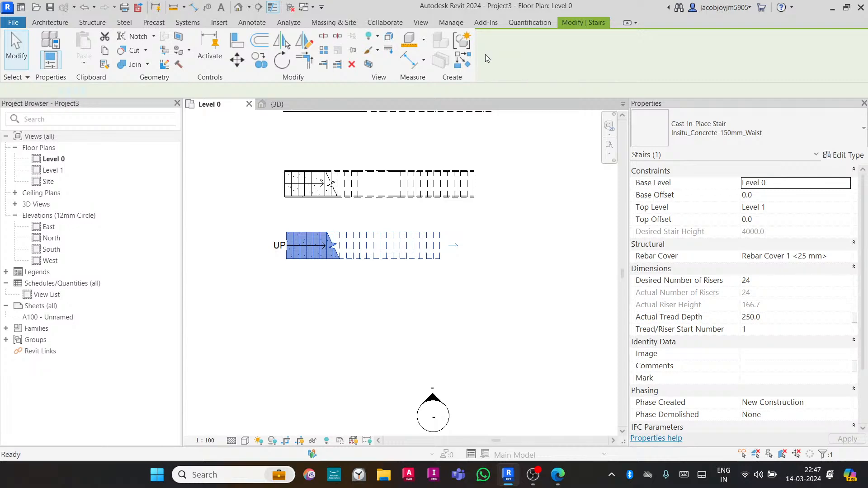
pyautogui.click(486, 58)
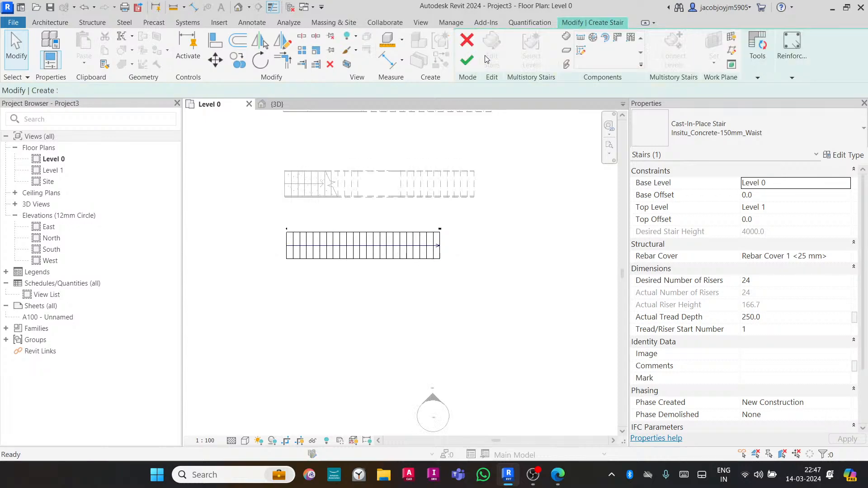
pyautogui.click(386, 231)
pyautogui.scroll(3, 342, 237)
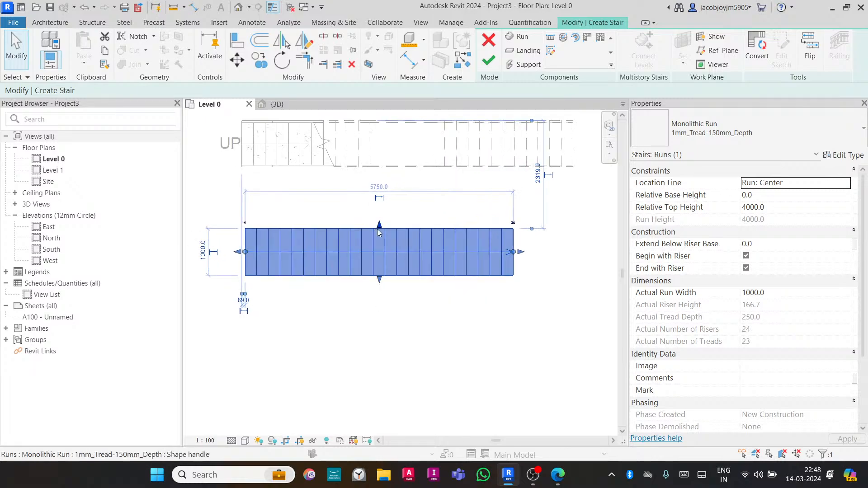
pyautogui.moveTo(380, 283); pyautogui.dragTo(381, 294)
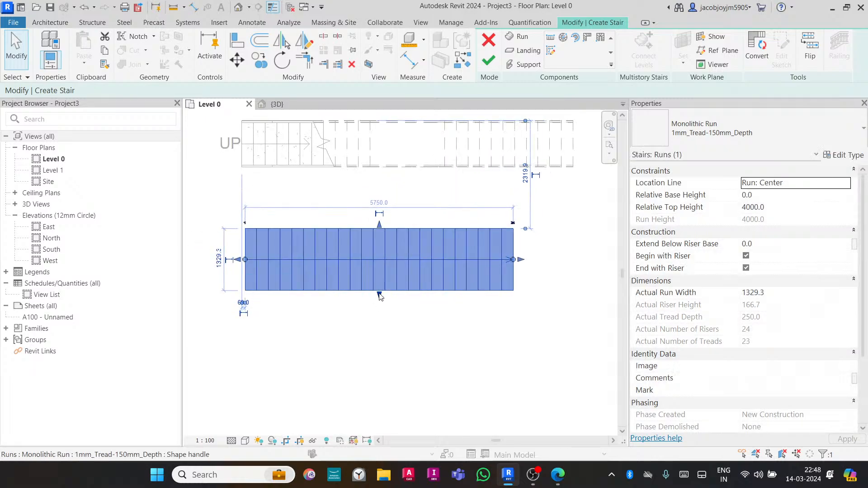
pyautogui.click(383, 204)
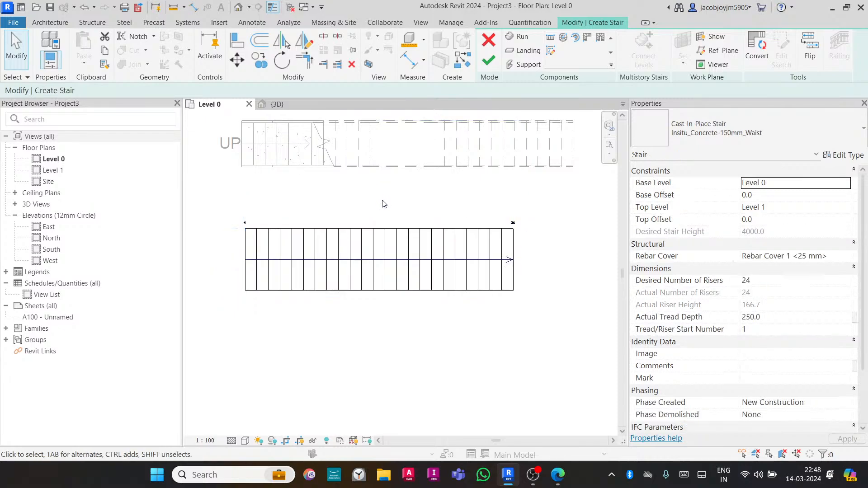
pyautogui.click(387, 243)
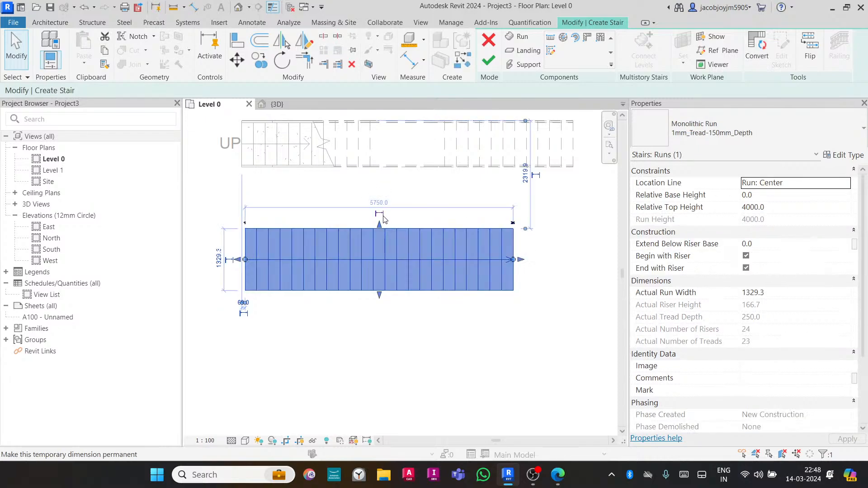
pyautogui.click(219, 260)
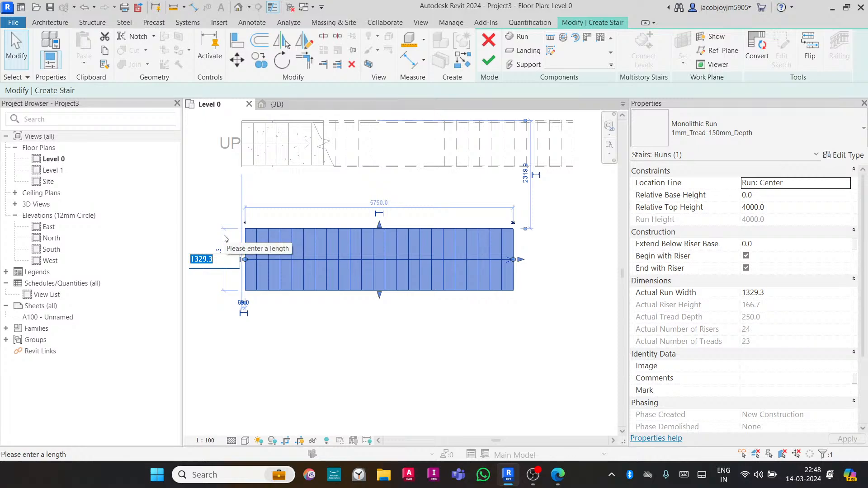
pyautogui.write('1500')
pyautogui.press('Return')
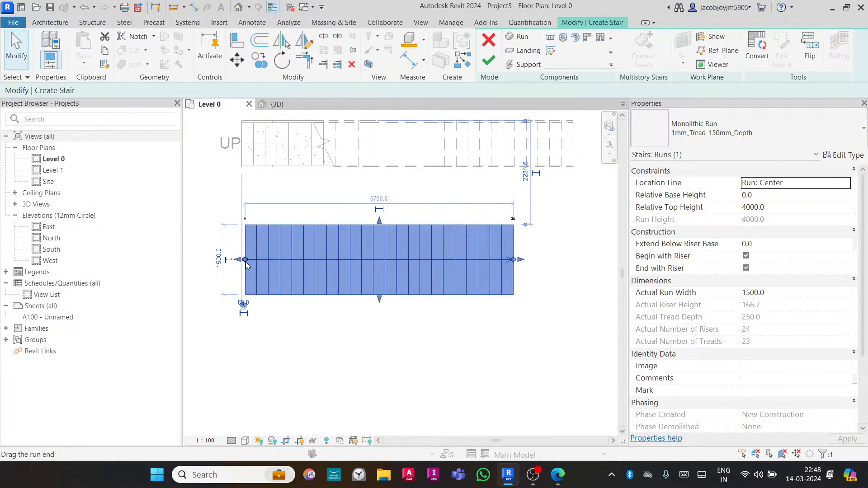
# - Drag the run's start inward and its end outward, setting a 500 mm base height and 4500 mm top height
pyautogui.moveTo(245, 259); pyautogui.dragTo(280, 259)
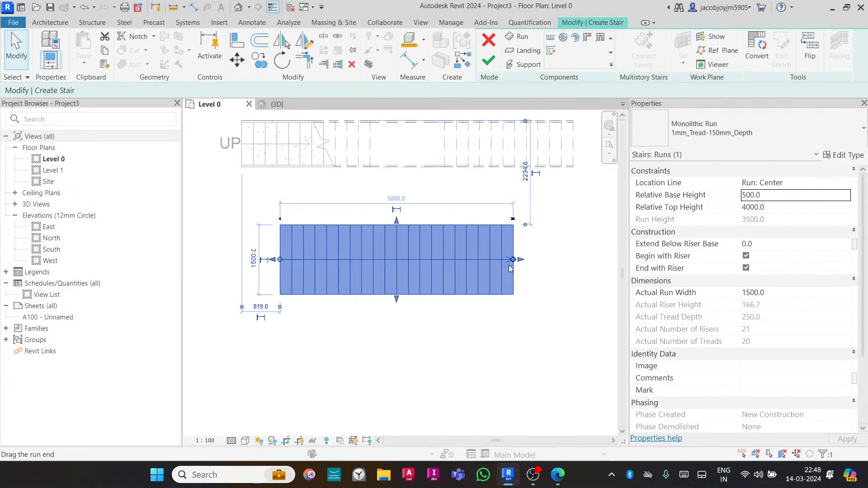
pyautogui.moveTo(513, 261); pyautogui.dragTo(549, 260)
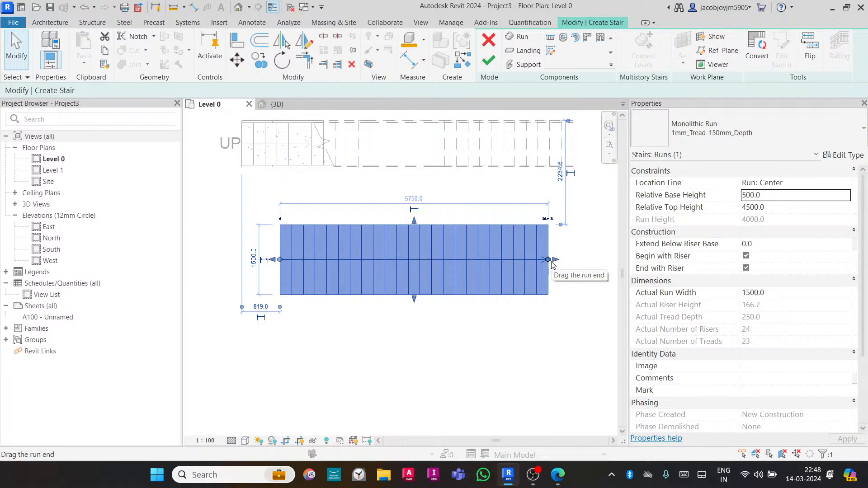
pyautogui.scroll(-2, 420, 229)
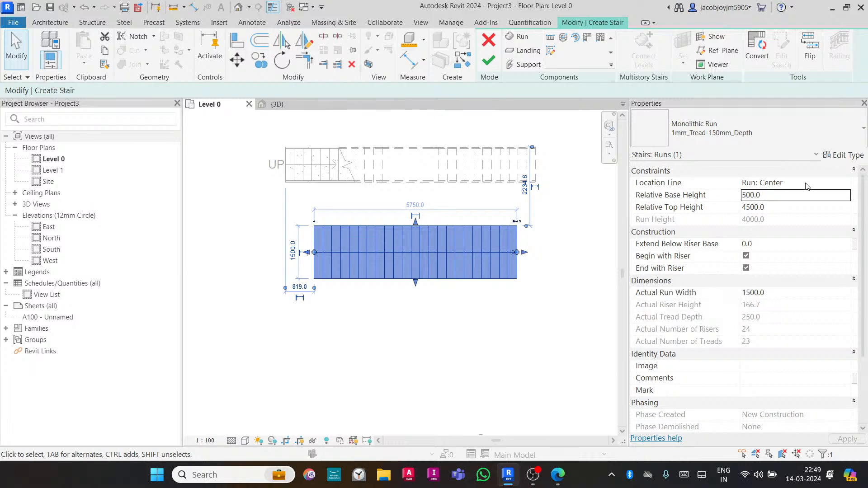
# - Review the run's base and top height properties, then finish editing the stair
pyautogui.click(795, 197)
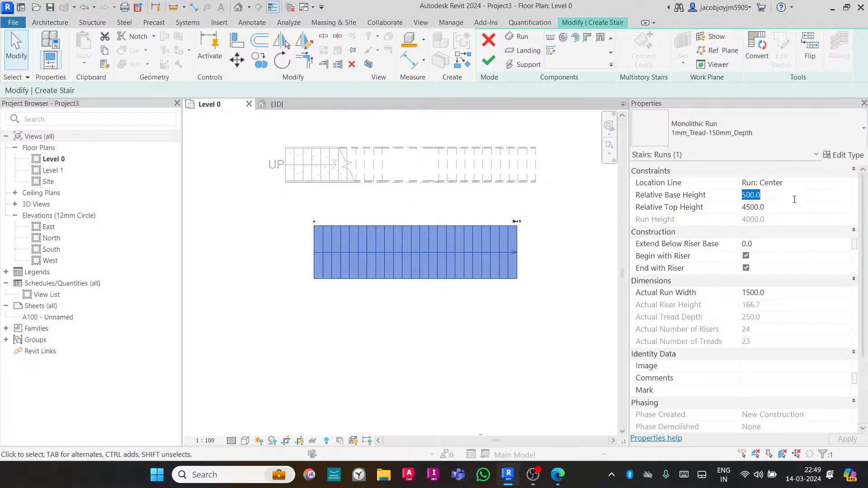
pyautogui.click(795, 207)
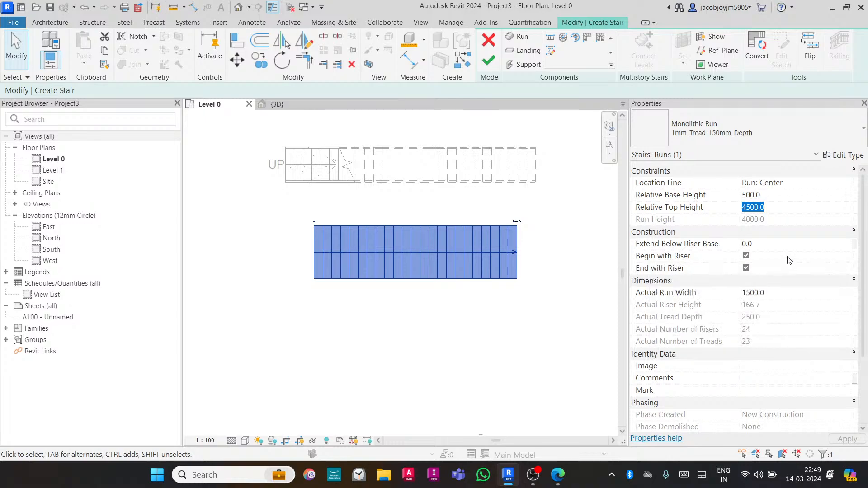
pyautogui.click(773, 247)
pyautogui.doubleClick(767, 250)
pyautogui.moveTo(864, 246); pyautogui.dragTo(863, 269)
pyautogui.click(489, 68)
pyautogui.scroll(-2, 389, 289)
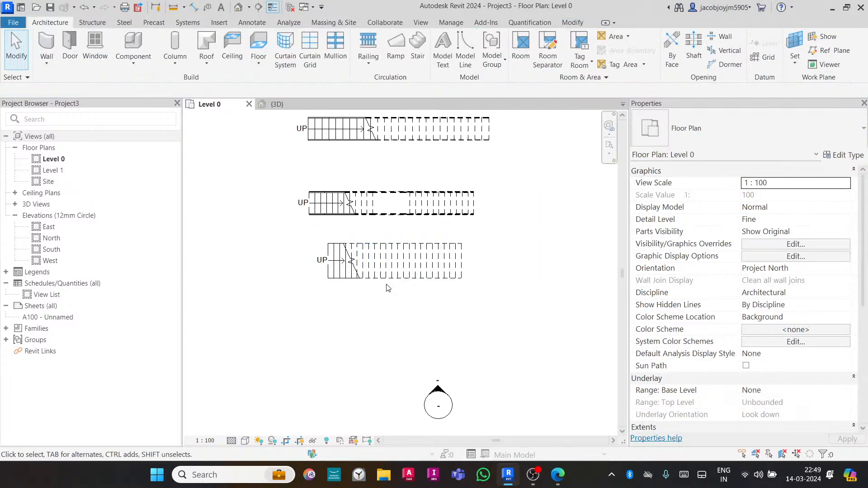
# - Draw a horizontal section line through the third stair and reduce the section's view depth
pyautogui.moveTo(426, 284); pyautogui.dragTo(403, 267, button='middle')
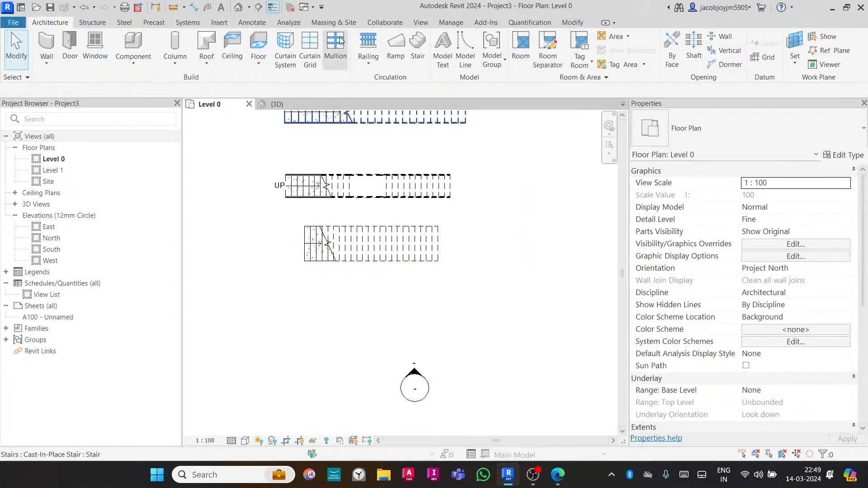
pyautogui.click(425, 27)
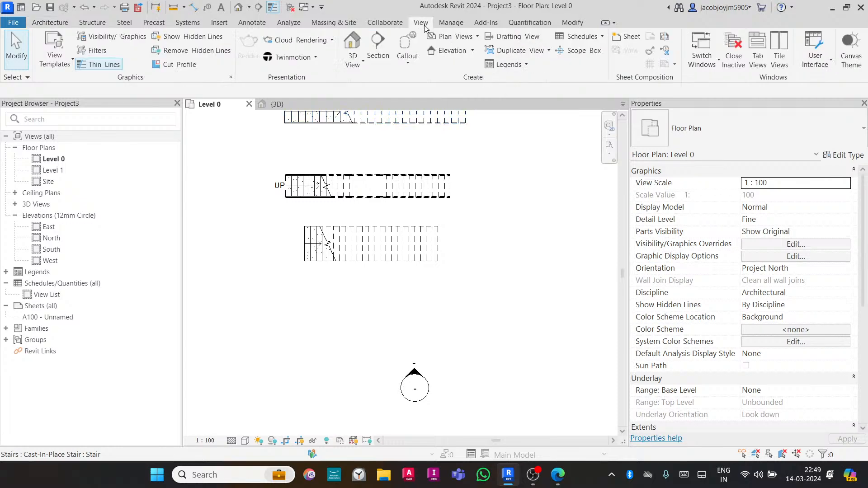
pyautogui.click(378, 45)
pyautogui.click(263, 246)
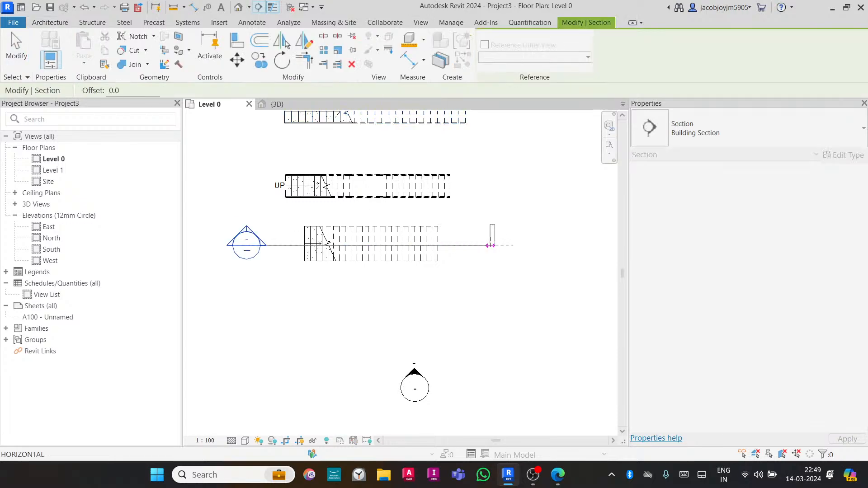
pyautogui.click(491, 245)
pyautogui.moveTo(376, 180); pyautogui.dragTo(375, 216)
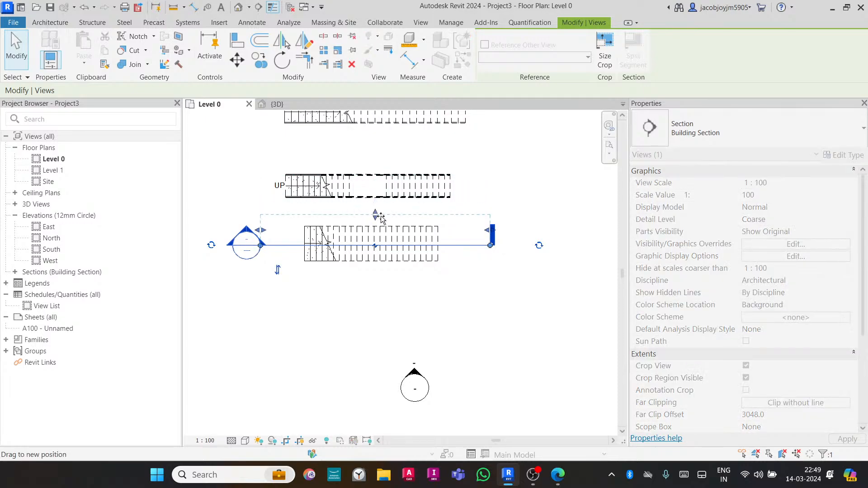
# - Open the new section view of the stair
pyautogui.rightClick(471, 244)
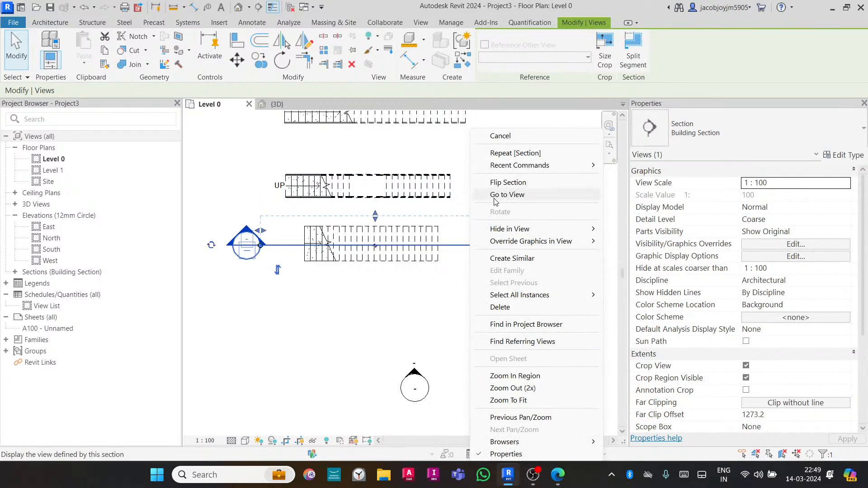
pyautogui.click(496, 198)
pyautogui.scroll(-3, 345, 237)
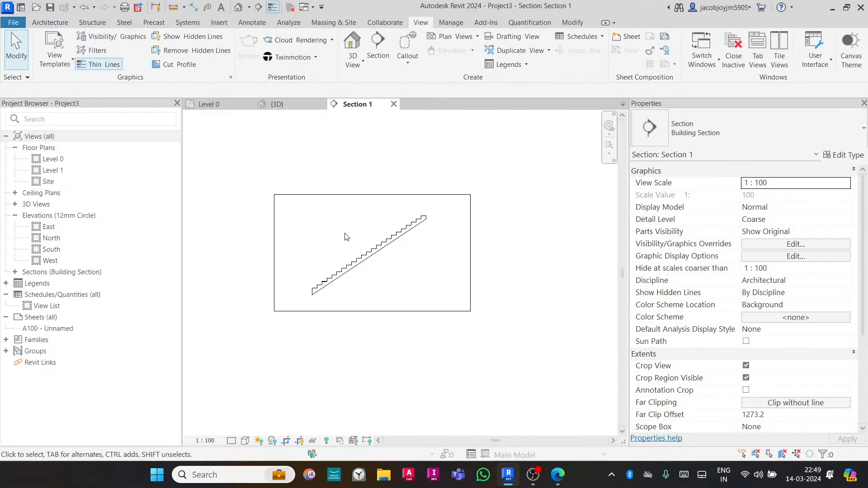
# - Switch to the Level 0 plan and draw a scope box enclosing all three stairs
pyautogui.click(385, 235)
pyautogui.click(408, 281)
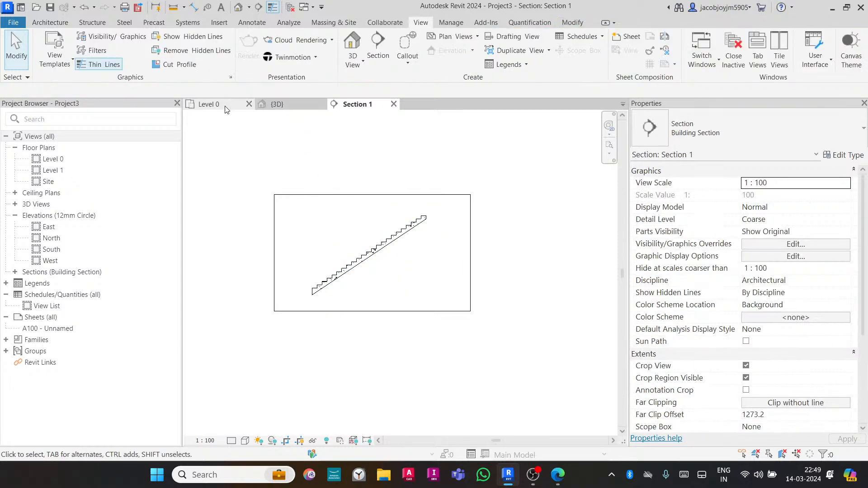
pyautogui.click(209, 104)
pyautogui.scroll(-5, 409, 305)
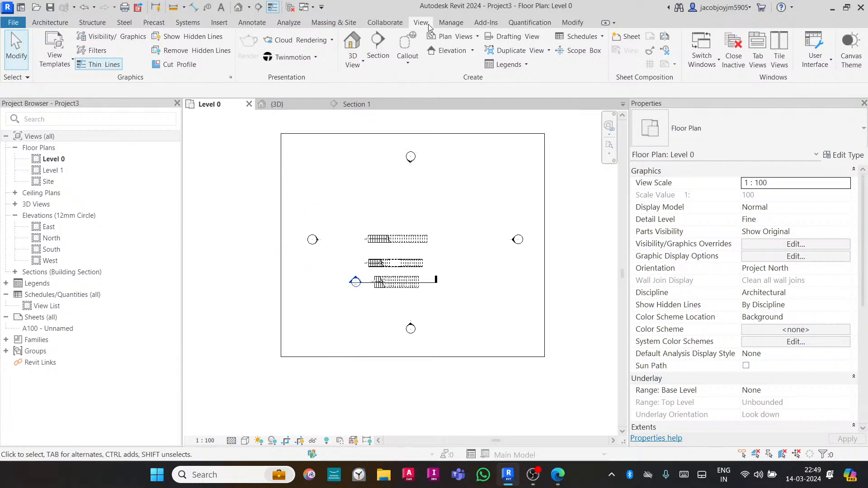
pyautogui.click(579, 50)
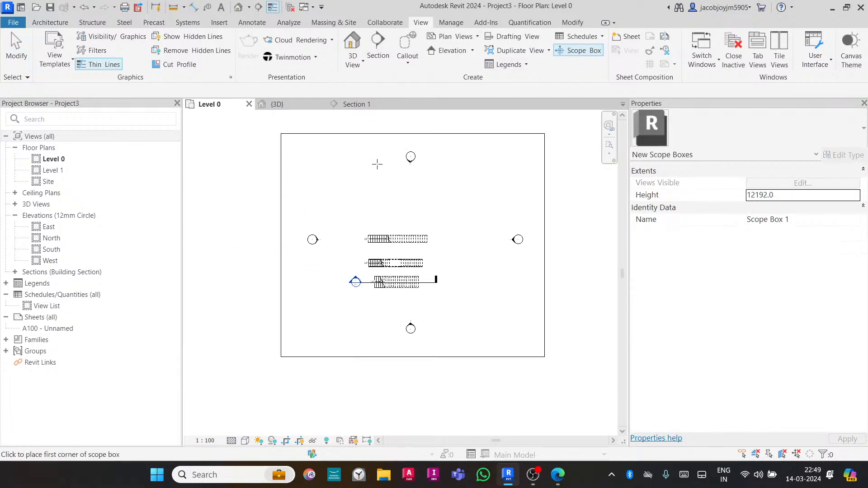
pyautogui.click(324, 170)
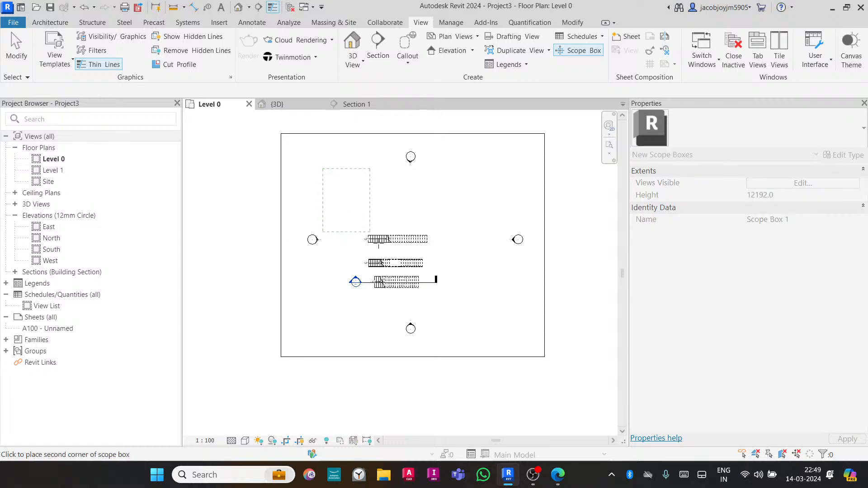
pyautogui.click(500, 321)
# - Open the 3D view, select the scope box and stretch its height to about 18346 mm
pyautogui.click(420, 22)
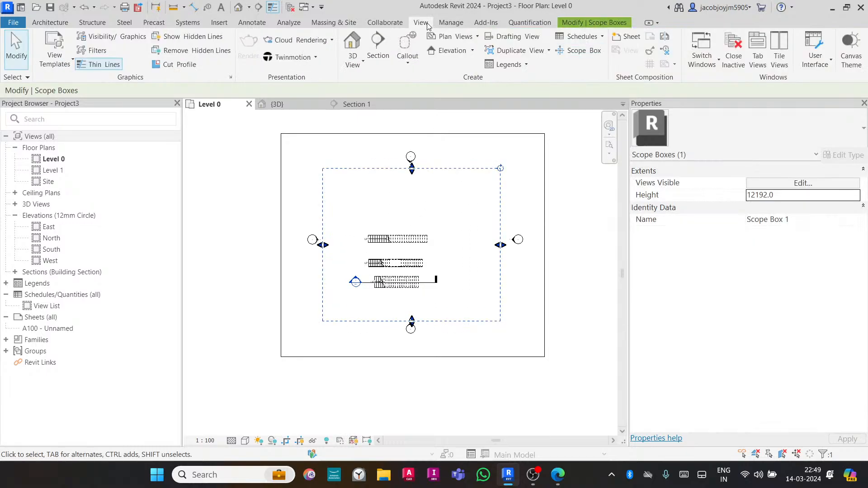
pyautogui.click(353, 43)
pyautogui.scroll(-3, 433, 249)
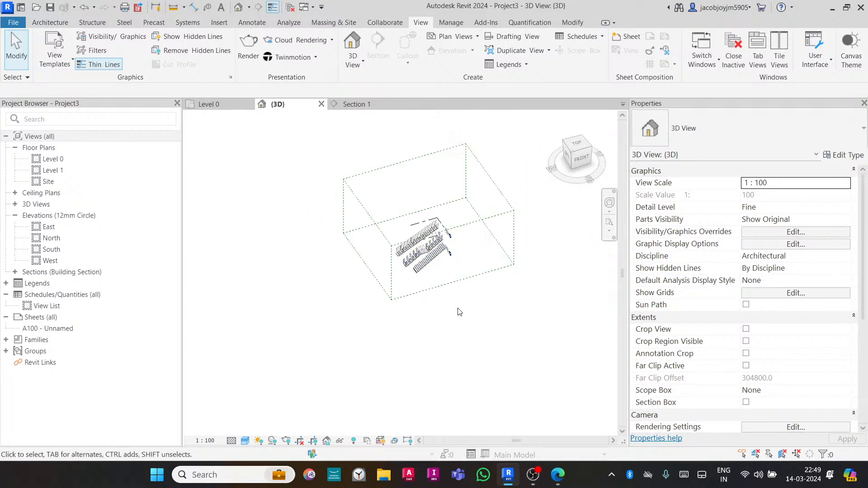
pyautogui.keyDown('shift'); pyautogui.moveTo(459, 310); pyautogui.dragTo(473, 271, button='middle'); pyautogui.keyUp('shift')
pyautogui.click(435, 271)
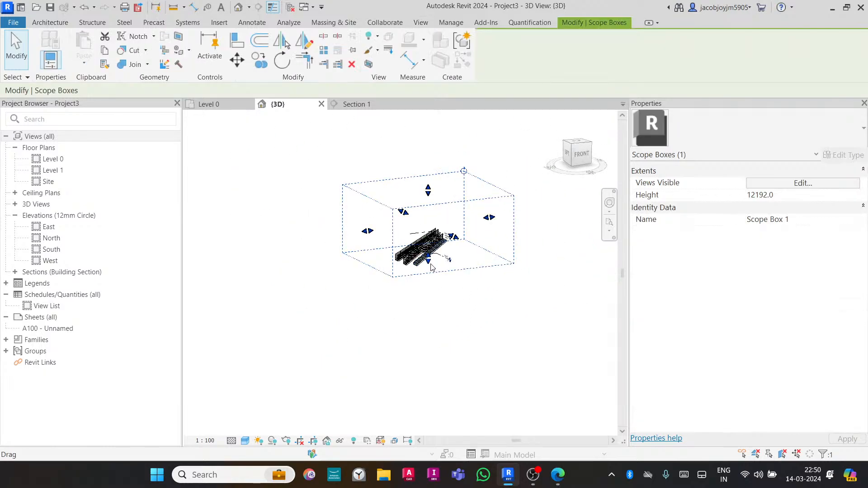
pyautogui.moveTo(428, 261); pyautogui.dragTo(428, 293)
pyautogui.keyDown('shift'); pyautogui.moveTo(409, 240); pyautogui.dragTo(438, 318, button='middle'); pyautogui.keyUp('shift')
pyautogui.scroll(4, 445, 237)
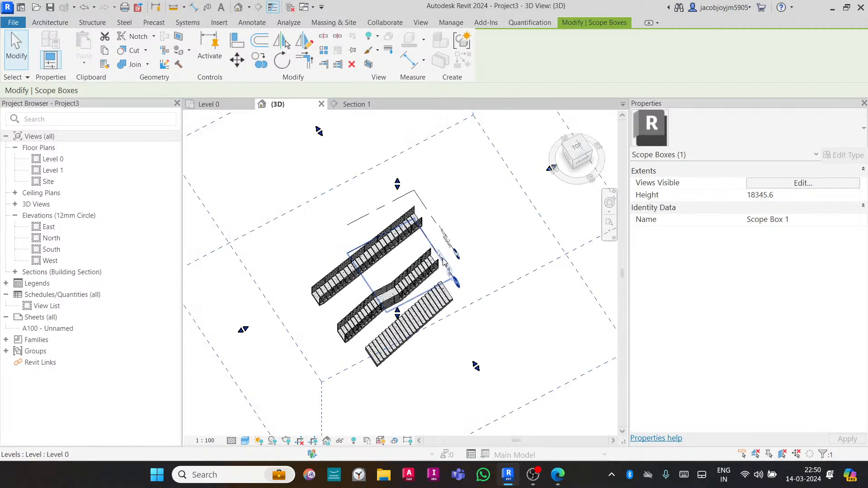
# - Select both levels and assign them to Scope Box 1
pyautogui.click(444, 262)
pyautogui.keyDown('ctrl'); pyautogui.click(438, 222); pyautogui.keyUp('ctrl')
pyautogui.scroll(-2, 437, 220)
pyautogui.keyDown('shift'); pyautogui.moveTo(468, 193); pyautogui.dragTo(452, 267, button='middle'); pyautogui.keyUp('shift')
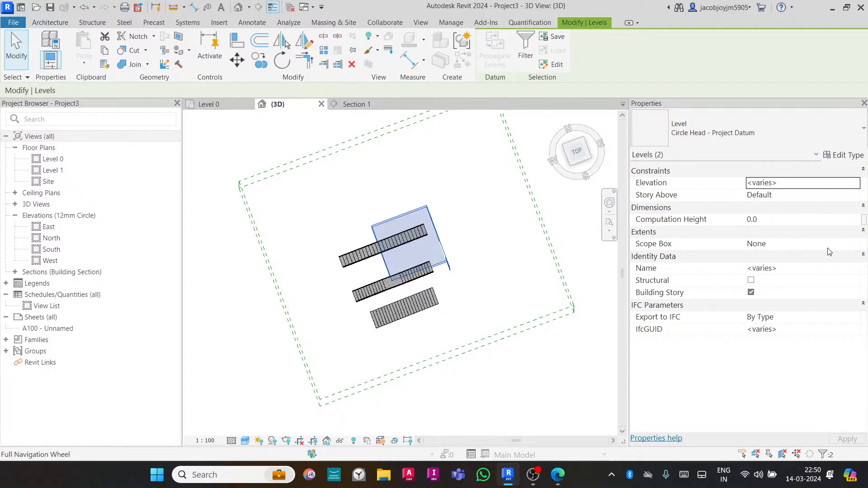
pyautogui.click(841, 244)
pyautogui.click(857, 244)
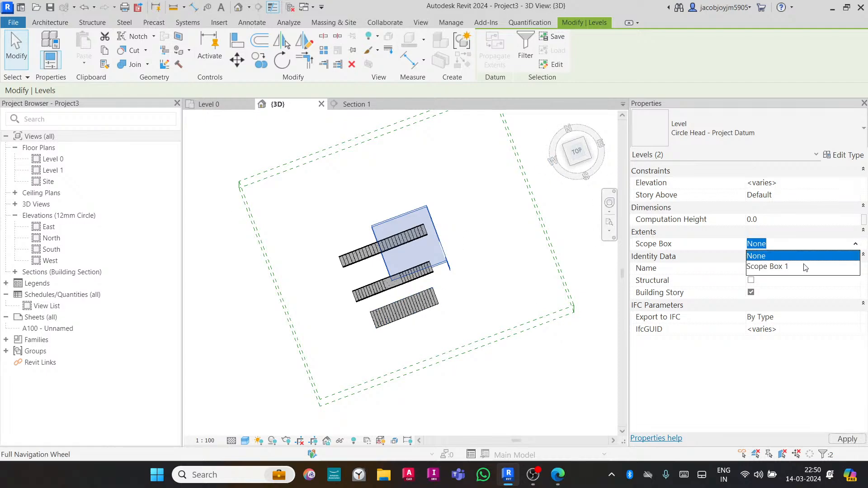
pyautogui.click(778, 267)
# - Return to the Section 1 view to examine the levels around the stair
pyautogui.moveTo(499, 349)
pyautogui.keyDown('shift'); pyautogui.mouseDown(button='middle')
pyautogui.moveTo(469, 176)
pyautogui.moveTo(449, 163)
pyautogui.moveTo(443, 212)
pyautogui.mouseUp(button='middle'); pyautogui.keyUp('shift')
pyautogui.click(356, 105)
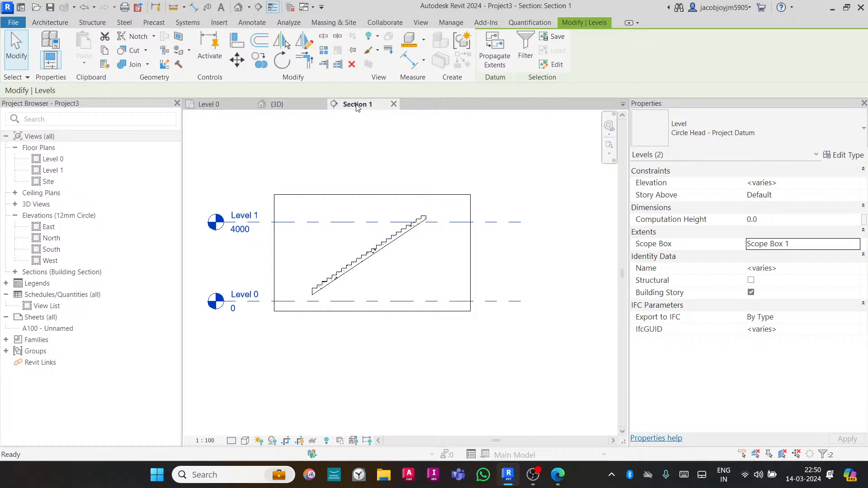
pyautogui.click(432, 156)
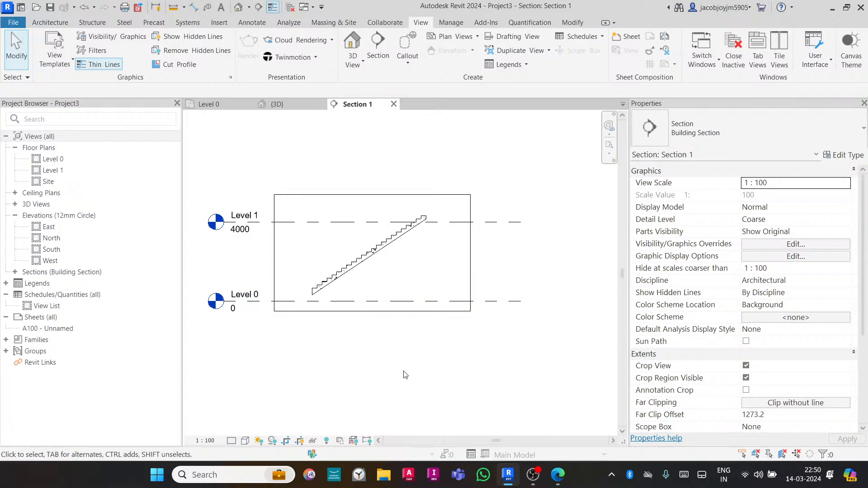
# - Select the stair in section, open it for editing, inspect the run's properties and finish editing
pyautogui.click(384, 249)
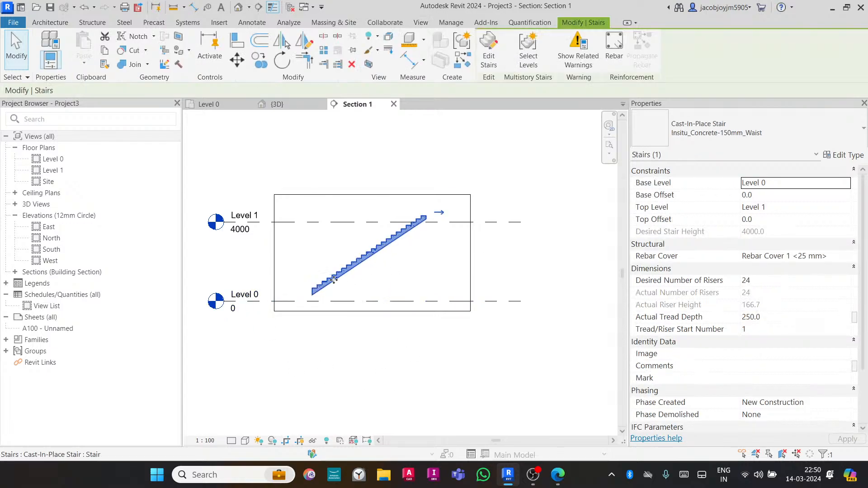
pyautogui.scroll(2, 325, 287)
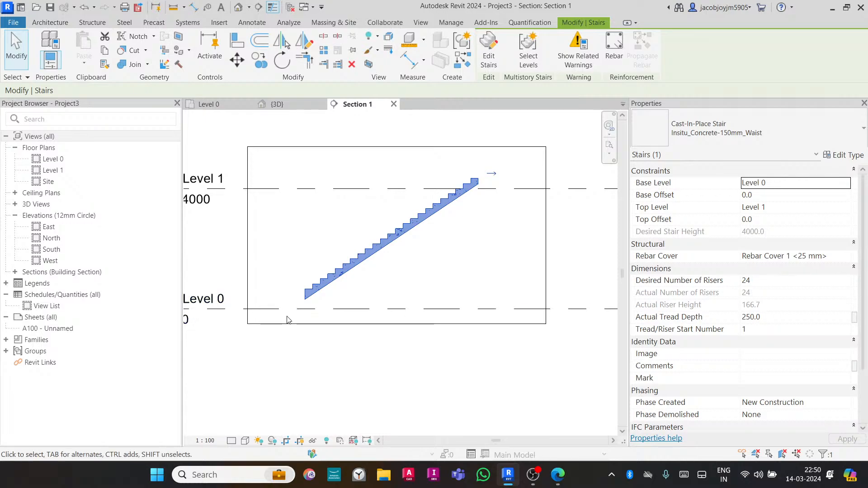
pyautogui.moveTo(292, 319); pyautogui.dragTo(389, 327, button='middle')
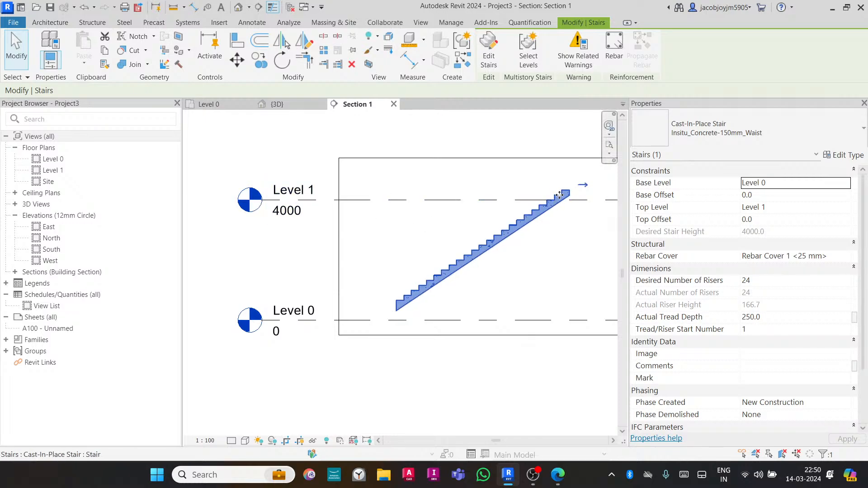
pyautogui.scroll(-1, 414, 208)
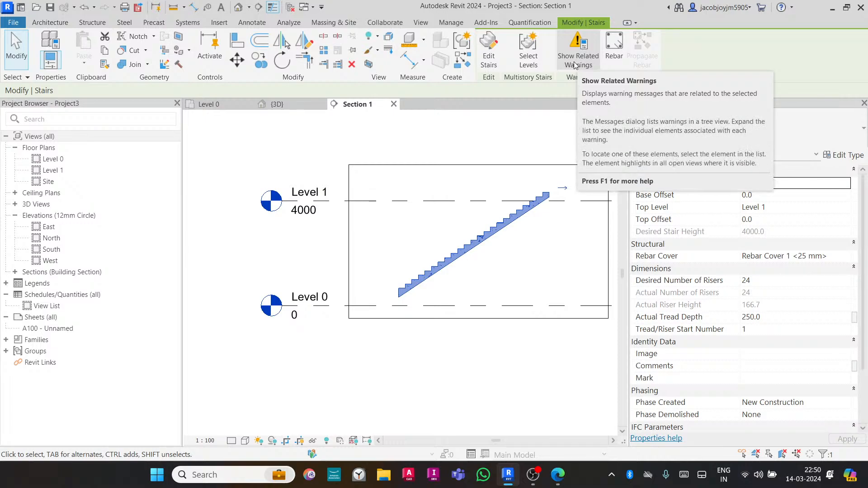
pyautogui.click(538, 234)
pyautogui.click(524, 215)
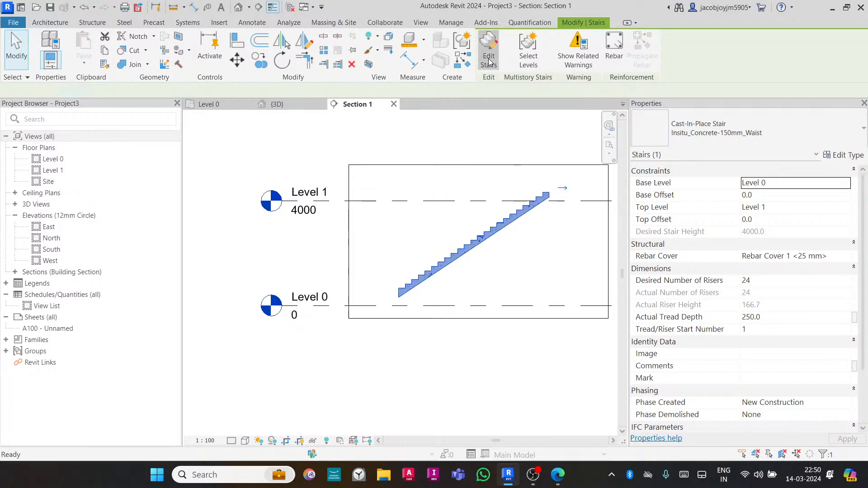
pyautogui.click(489, 62)
pyautogui.click(474, 236)
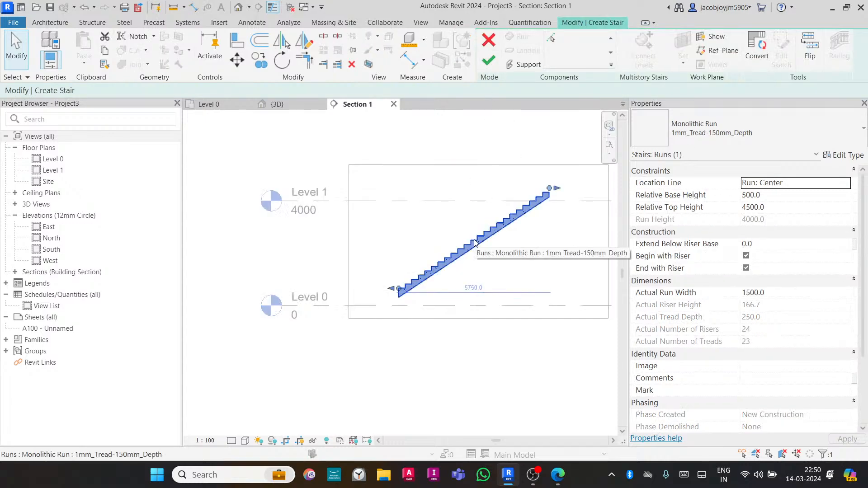
pyautogui.click(553, 235)
pyautogui.click(491, 63)
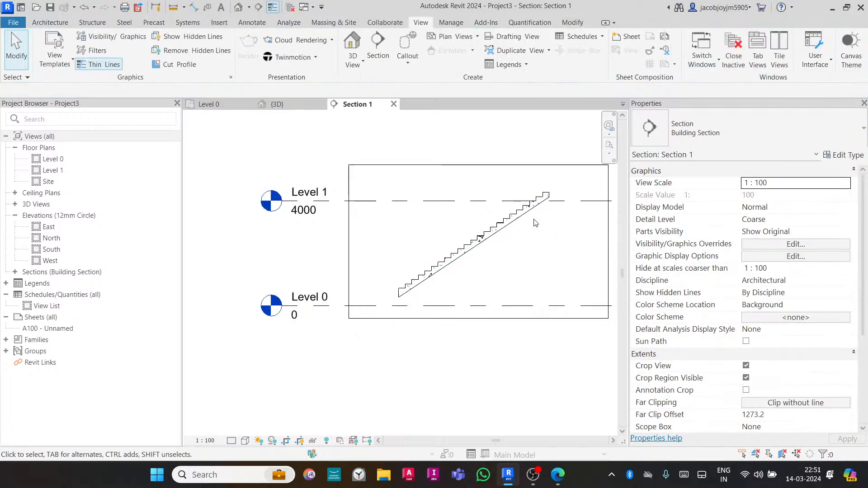
# - Edit the stair's run and try to drag its start below the bottom of the stair
pyautogui.click(517, 221)
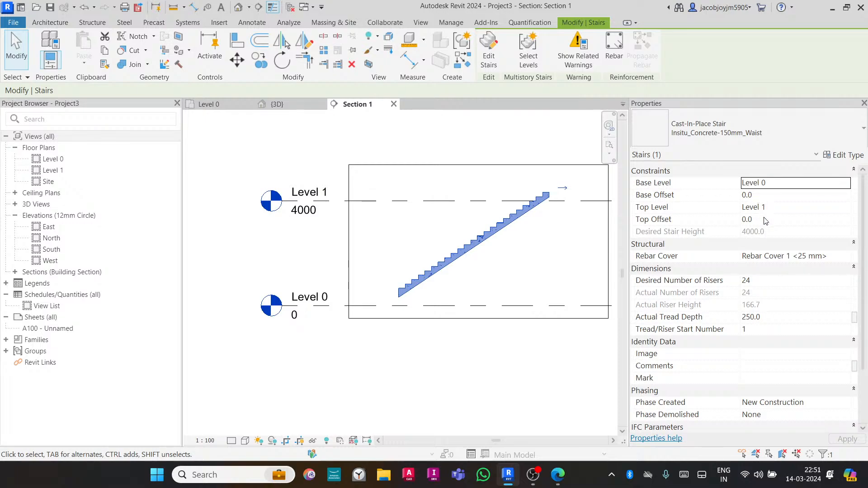
pyautogui.click(489, 50)
pyautogui.click(471, 246)
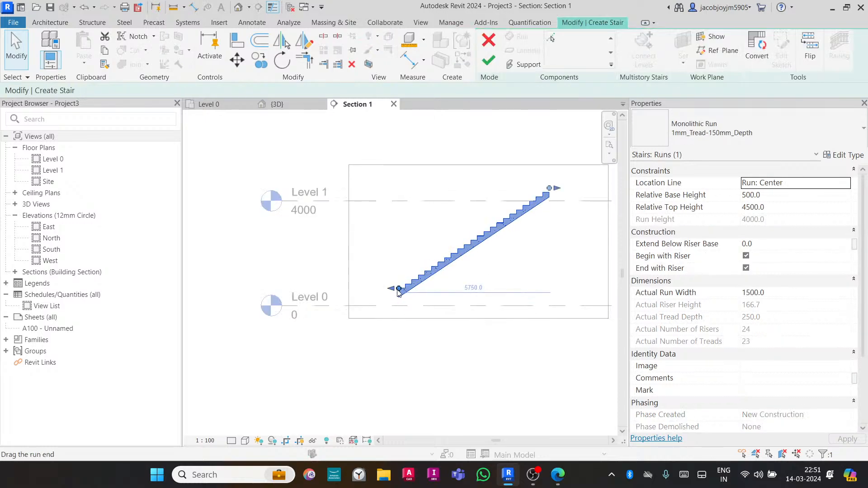
pyautogui.moveTo(399, 291); pyautogui.dragTo(367, 287)
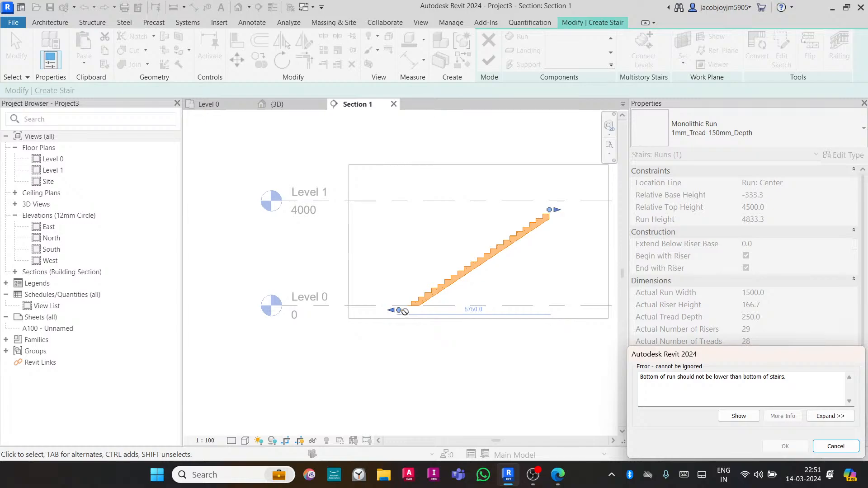
pyautogui.click(836, 446)
# - Drag the run's start outward by one tread, lowering its base height to 166.7 mm
pyautogui.scroll(2, 391, 295)
pyautogui.scroll(2, 423, 295)
pyautogui.click(424, 294)
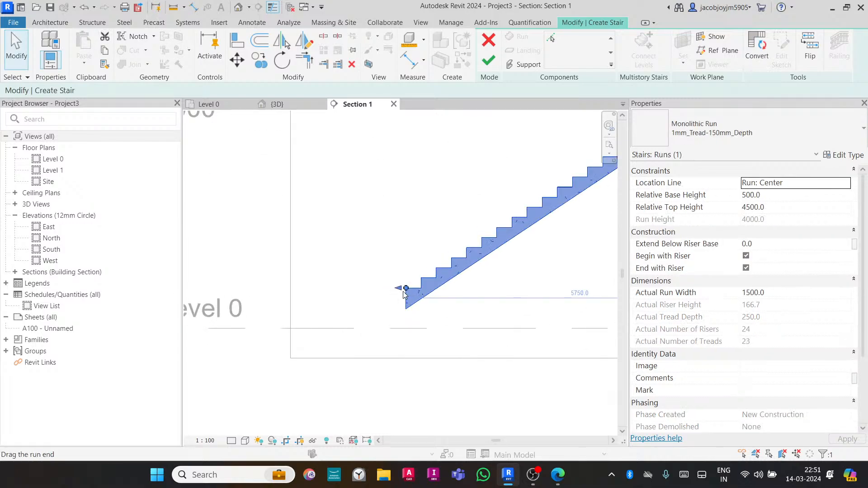
pyautogui.moveTo(403, 289); pyautogui.dragTo(376, 297)
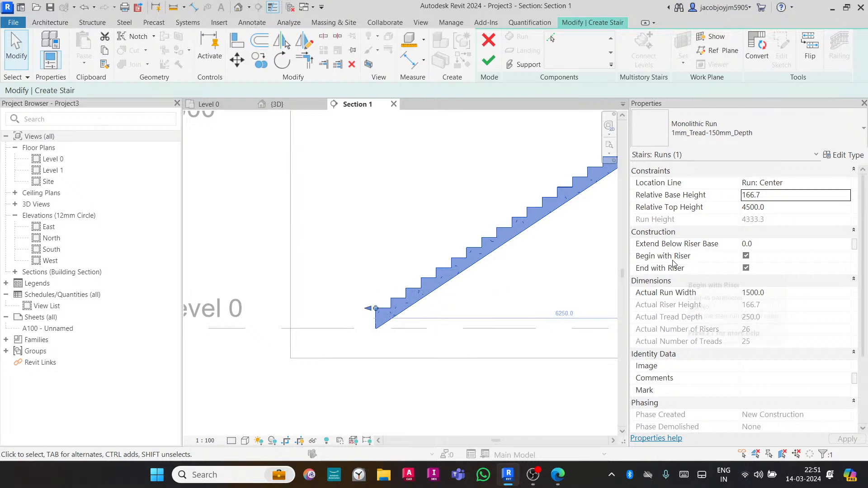
# - Toggle the run's Begin with Riser option off and back on twice to compare
pyautogui.click(746, 256)
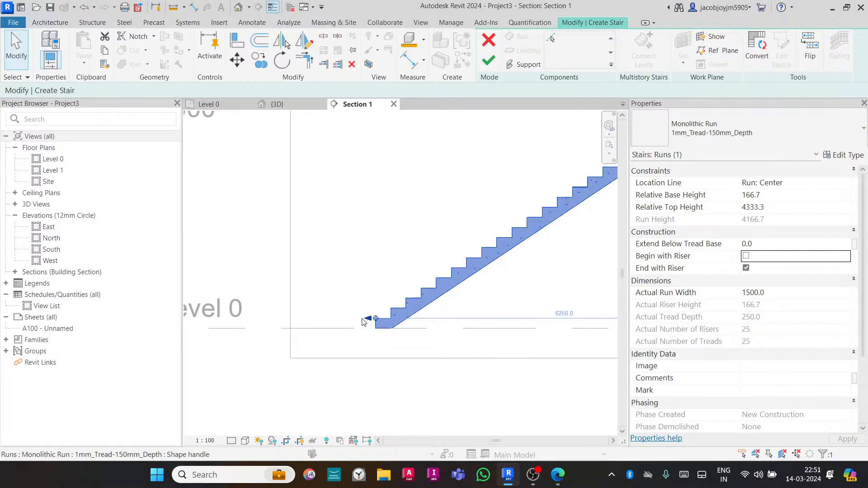
pyautogui.click(746, 256)
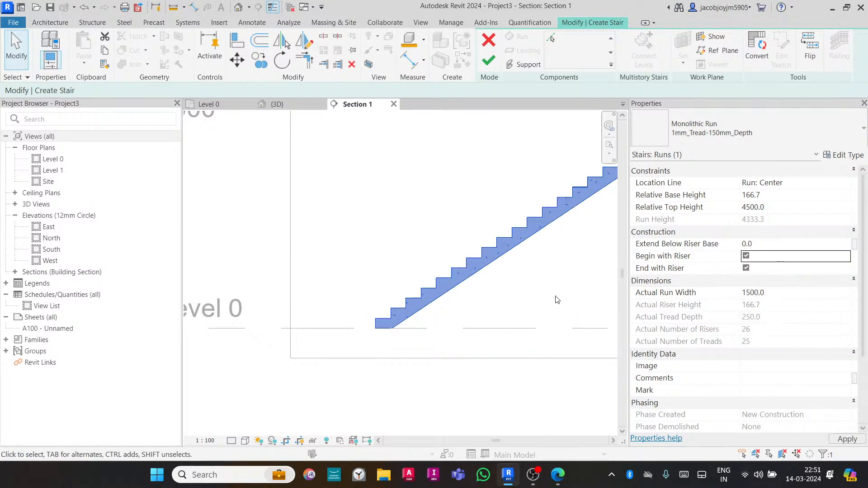
pyautogui.click(746, 256)
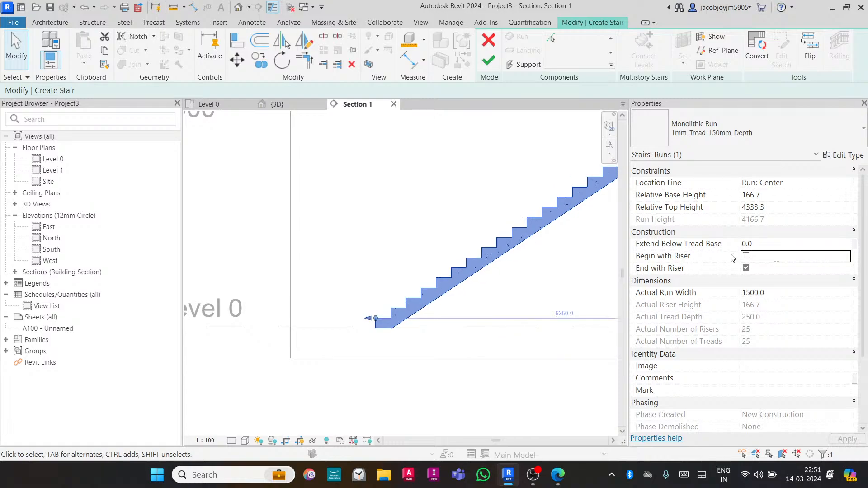
pyautogui.click(746, 256)
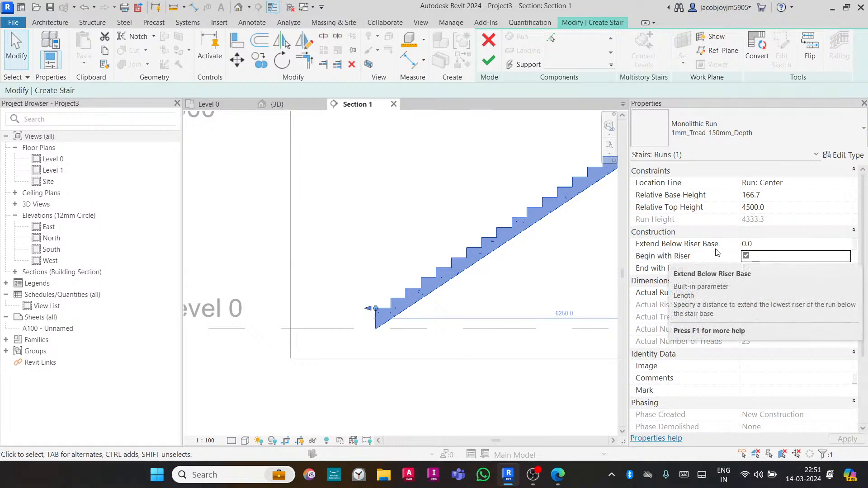
# - Set the run's Extend Below Riser Base to -100 mm
pyautogui.click(779, 244)
pyautogui.write('-')
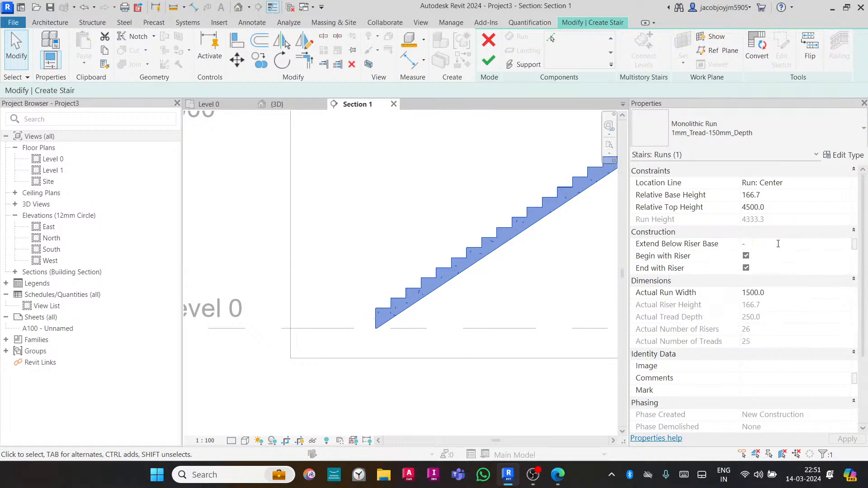
pyautogui.write('1000')
pyautogui.press('Return')
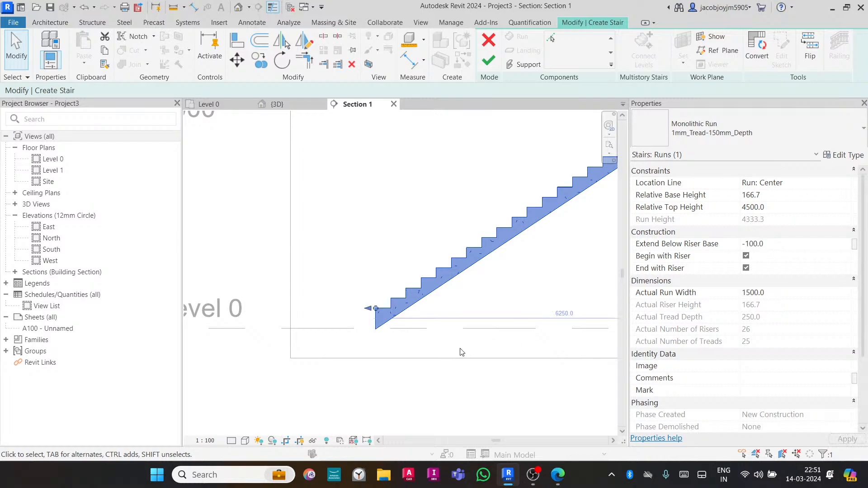
# - Set the run's Extend Below Riser Base to 100 mm
pyautogui.click(785, 247)
pyautogui.write('100')
pyautogui.scroll(1, 364, 324)
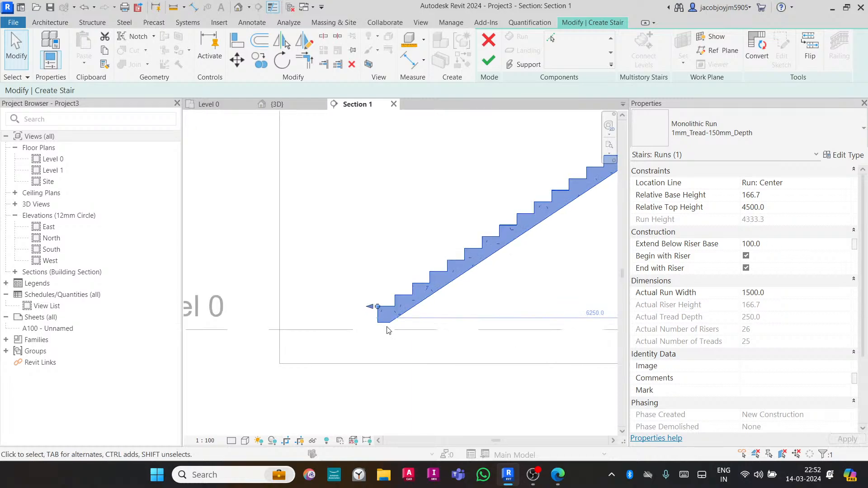
# - Dimension the distance between the run's bottom and the Level 0 line
pyautogui.press('Escape')
pyautogui.press('d')
pyautogui.press('i')
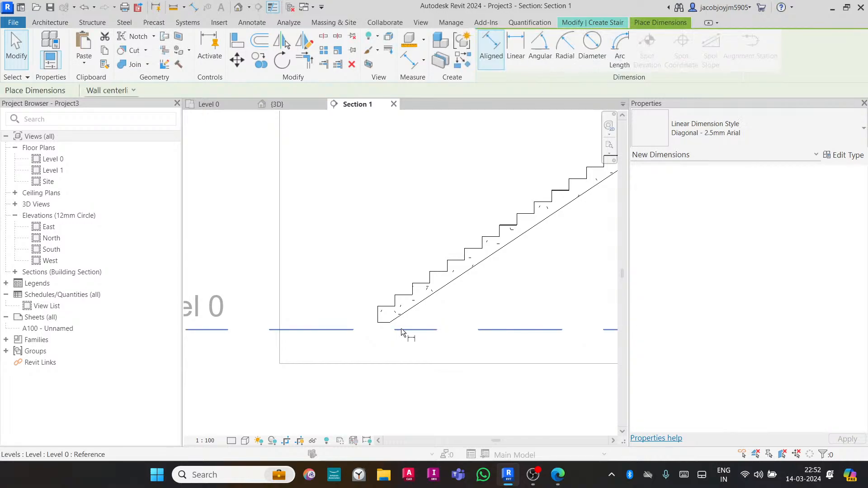
pyautogui.click(386, 323)
pyautogui.click(332, 260)
pyautogui.press('Escape')
pyautogui.press('Escape')
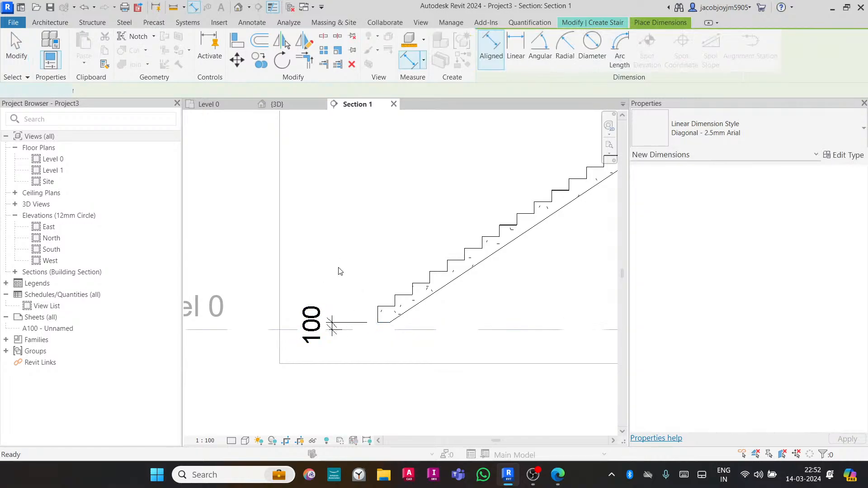
# - Select the run and turn off its Begin with Riser option
pyautogui.click(393, 322)
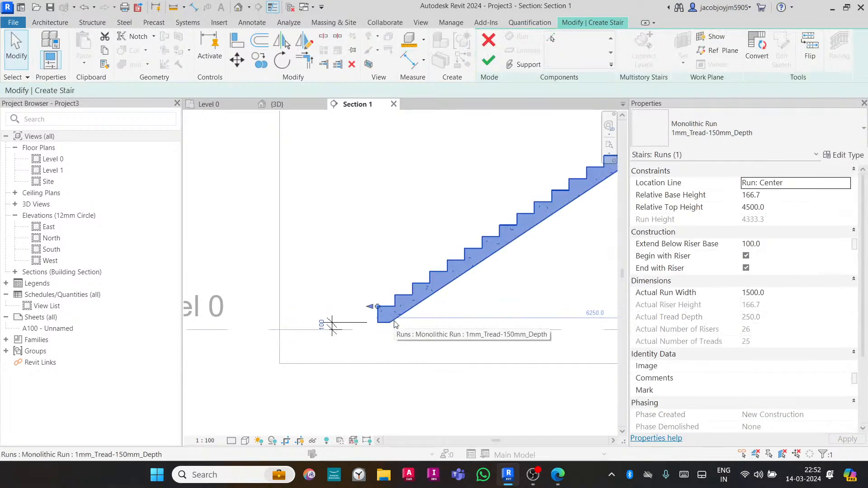
pyautogui.click(746, 256)
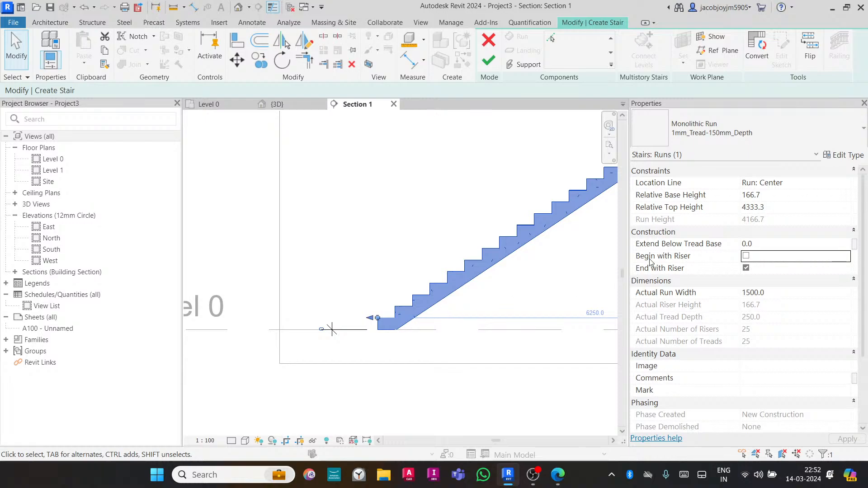
# - Set the run's Extend Below Tread Base to 100 mm
pyautogui.click(787, 244)
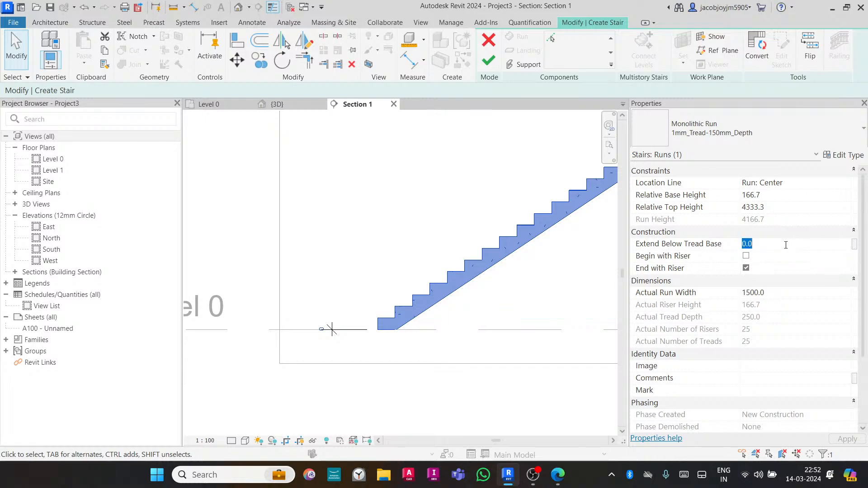
pyautogui.write('100')
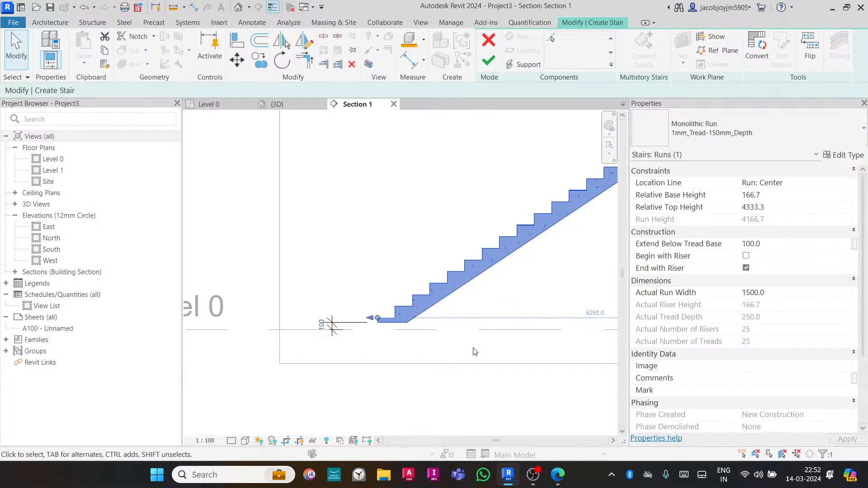
# - Set the run's Extend Below Tread Base to -100 mm and finish editing the stair
pyautogui.scroll(3, 326, 326)
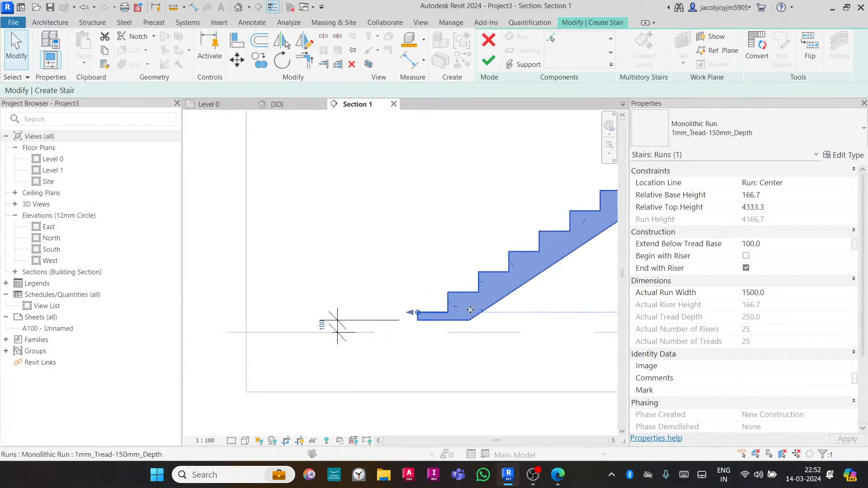
pyautogui.click(777, 247)
pyautogui.write('-')
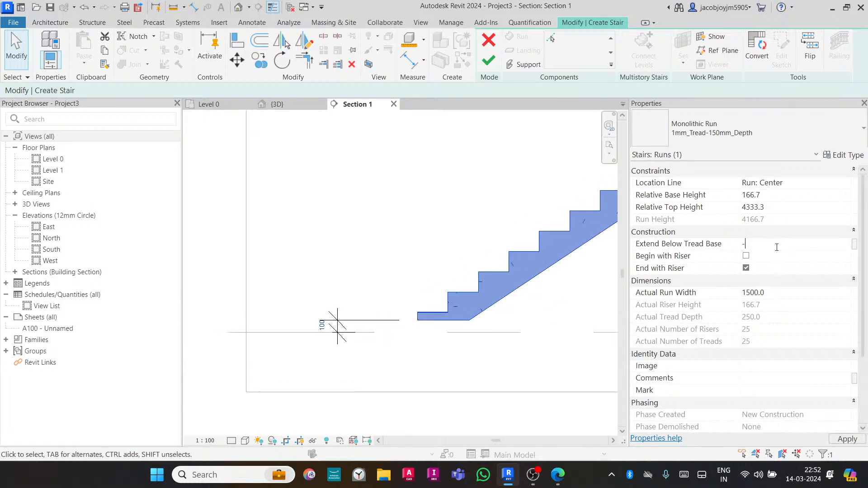
pyautogui.write('100')
pyautogui.press('Return')
pyautogui.click(457, 360)
pyautogui.click(487, 305)
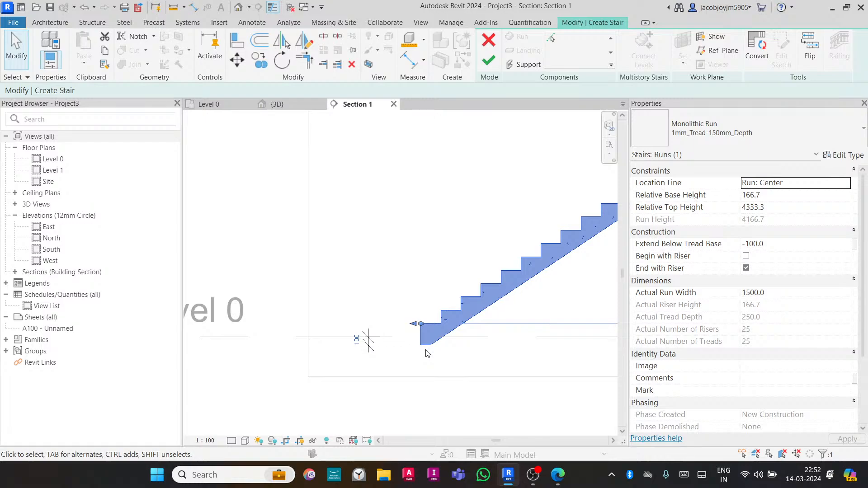
pyautogui.click(412, 352)
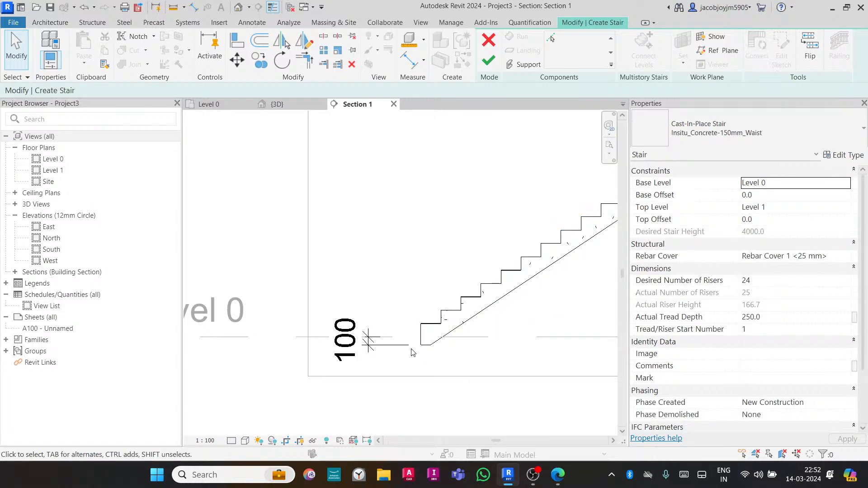
pyautogui.click(489, 61)
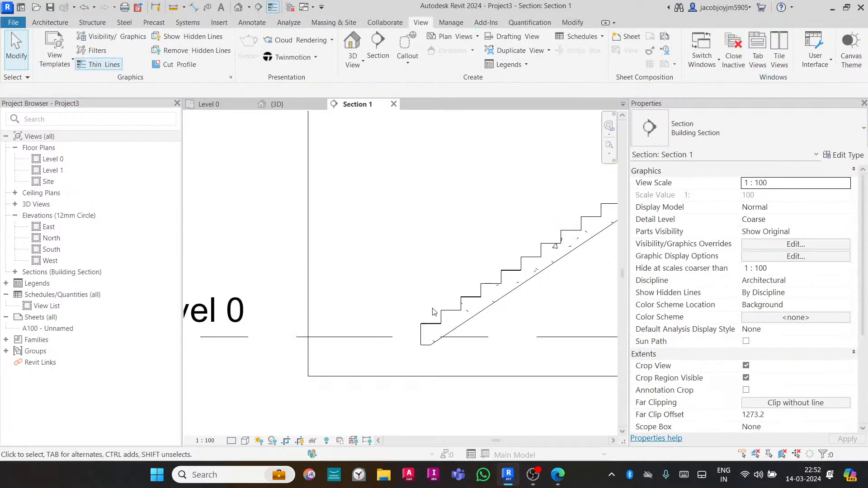
# - Draw a detail line along Level 0 from the stair's bottom riser leftward past the run
pyautogui.press('d')
pyautogui.press('l')
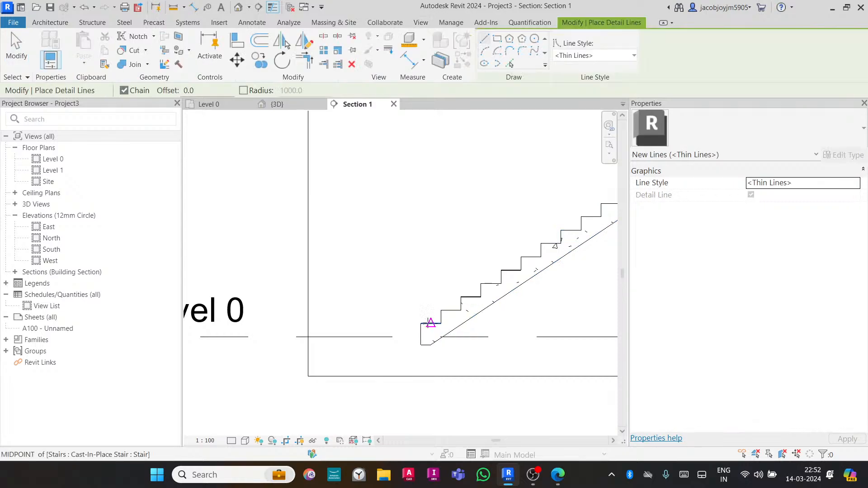
pyautogui.click(426, 345)
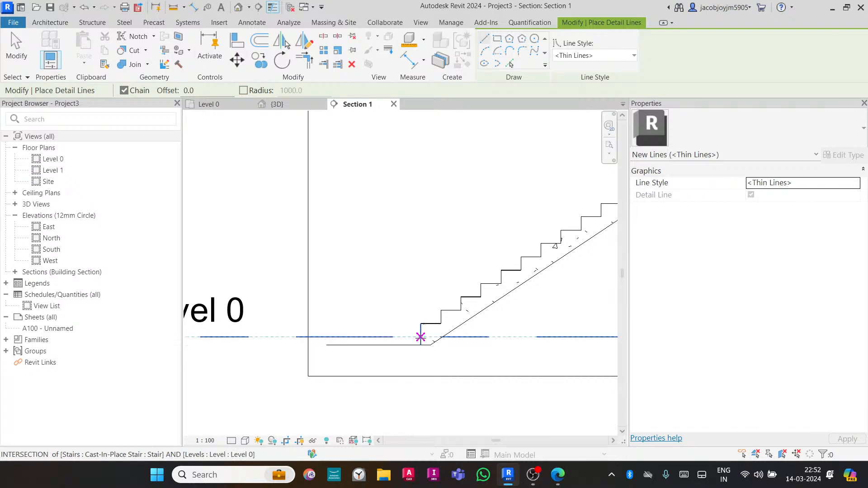
pyautogui.click(326, 337)
pyautogui.press('Escape')
pyautogui.scroll(2, 428, 350)
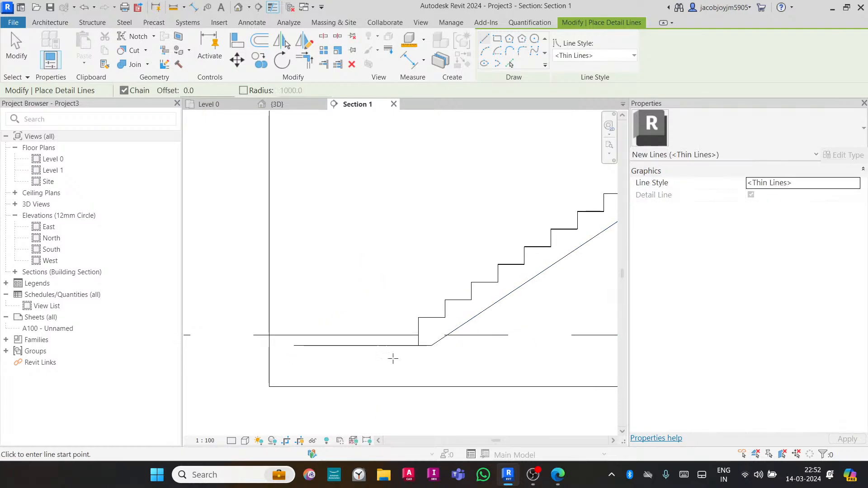
pyautogui.scroll(-3, 389, 360)
pyautogui.press('Escape')
pyautogui.press('Escape')
pyautogui.scroll(-2, 397, 360)
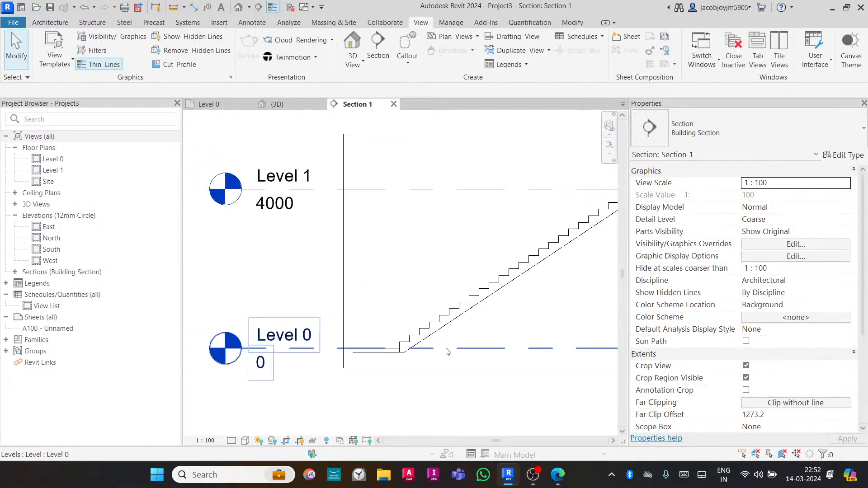
# - Select the stair and review its related warnings
pyautogui.click(450, 330)
pyautogui.scroll(4, 402, 351)
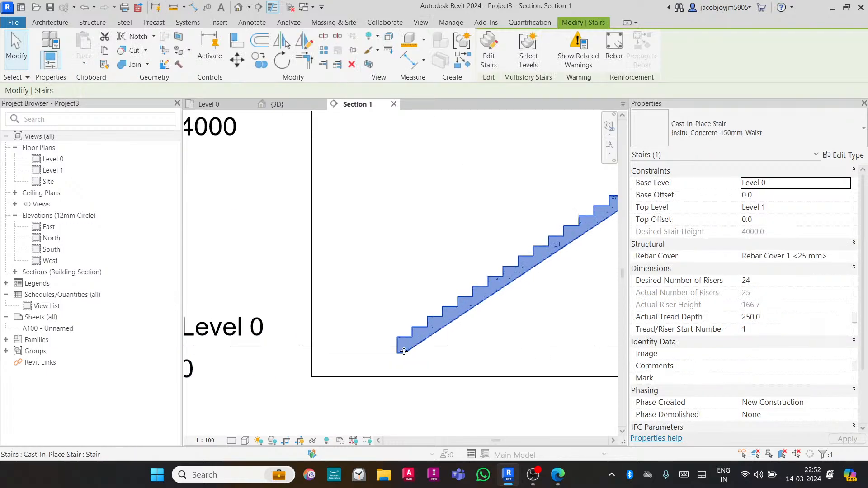
pyautogui.scroll(-3, 400, 349)
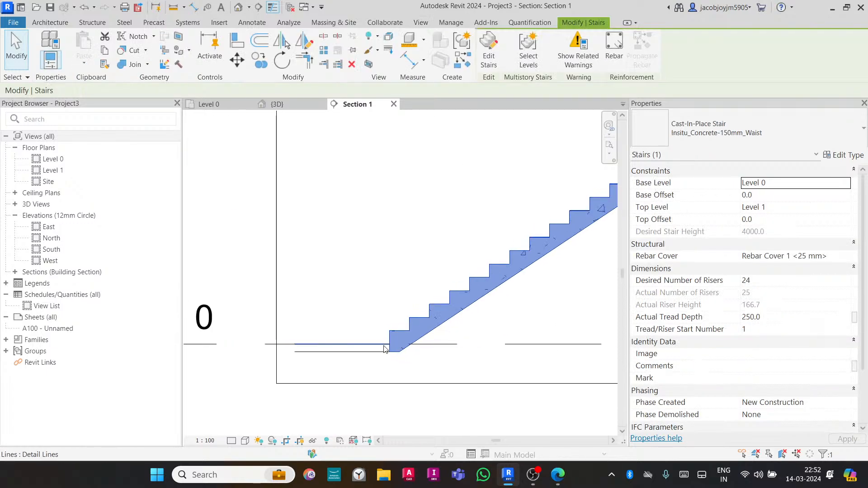
pyautogui.scroll(-2, 387, 343)
pyautogui.moveTo(572, 247); pyautogui.dragTo(434, 291, button='middle')
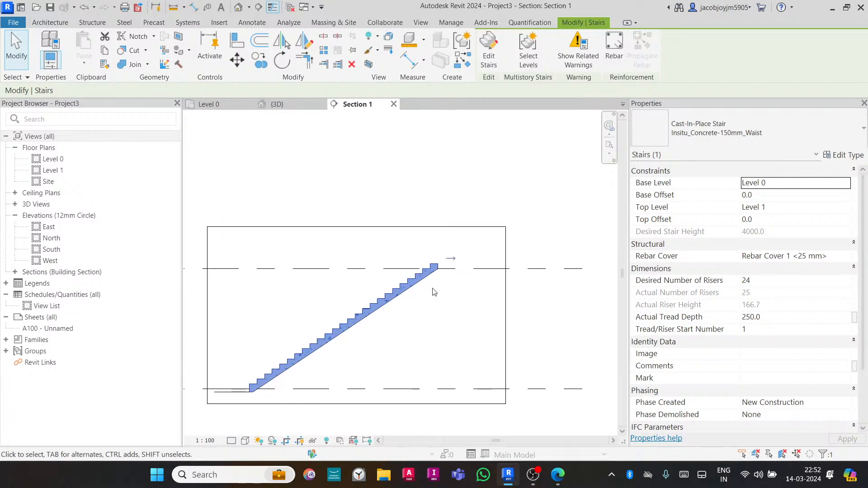
pyautogui.scroll(4, 434, 287)
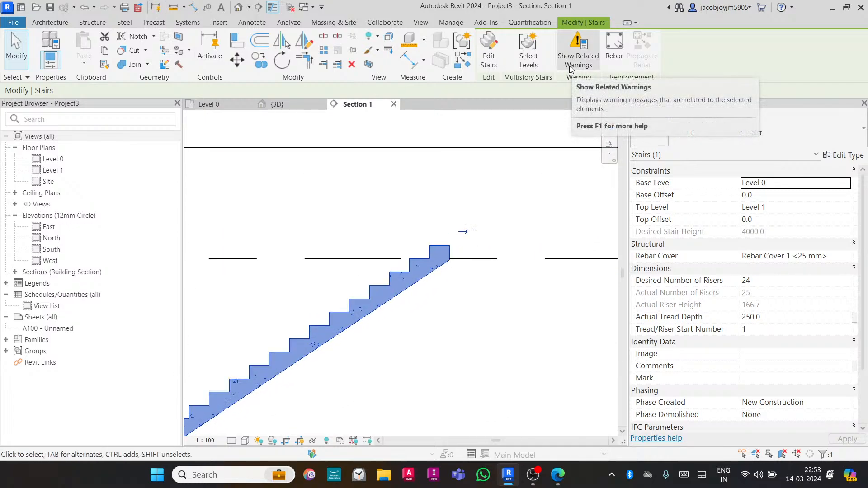
pyautogui.click(575, 47)
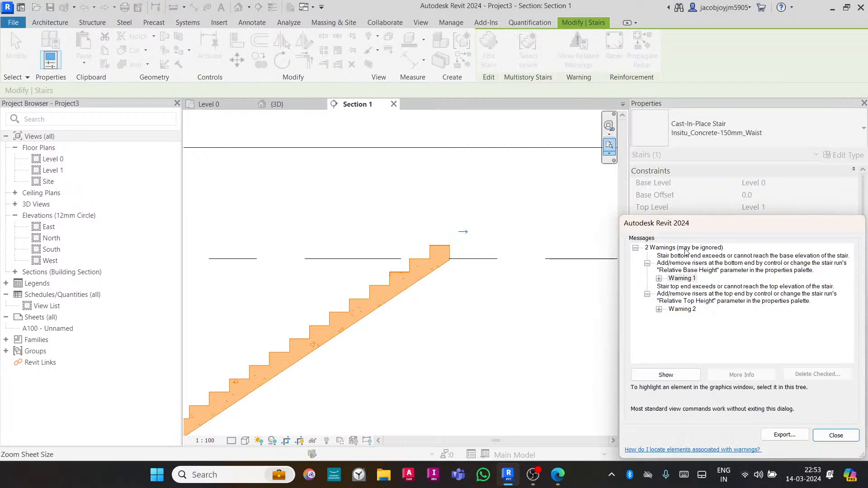
pyautogui.click(698, 268)
pyautogui.click(694, 300)
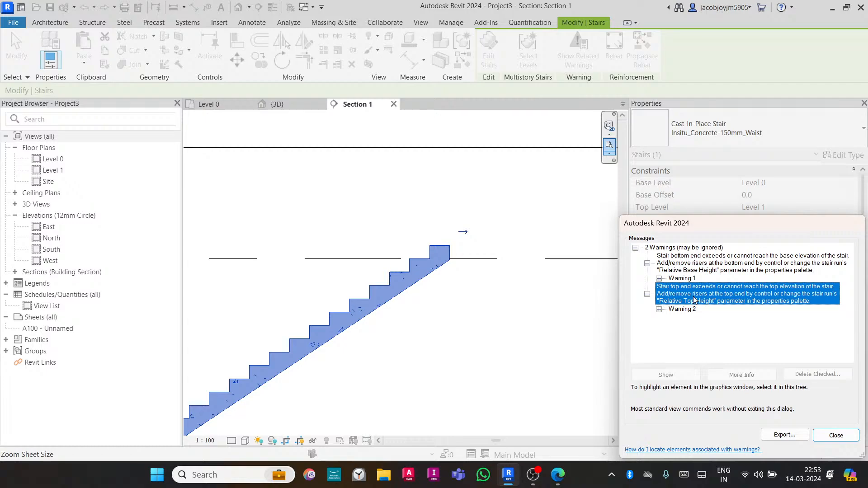
pyautogui.click(836, 435)
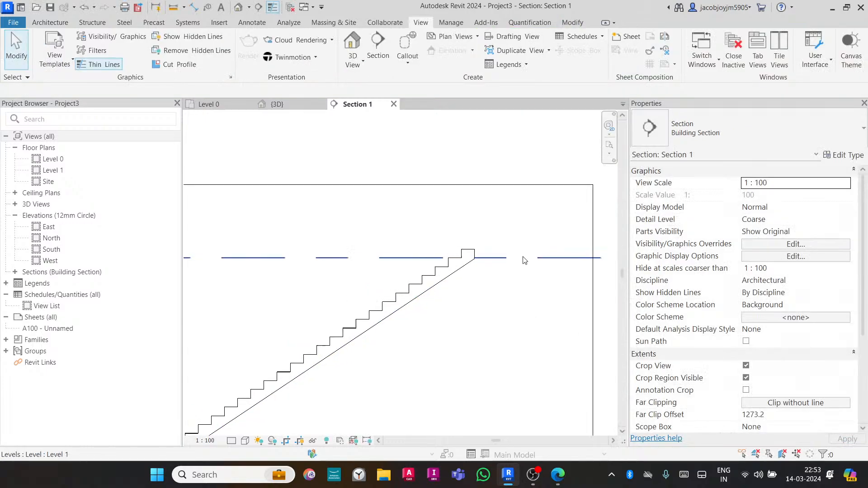
# - Edit the stair, select the run and turn off its End with Riser option
pyautogui.scroll(-2, 523, 260)
pyautogui.click(465, 277)
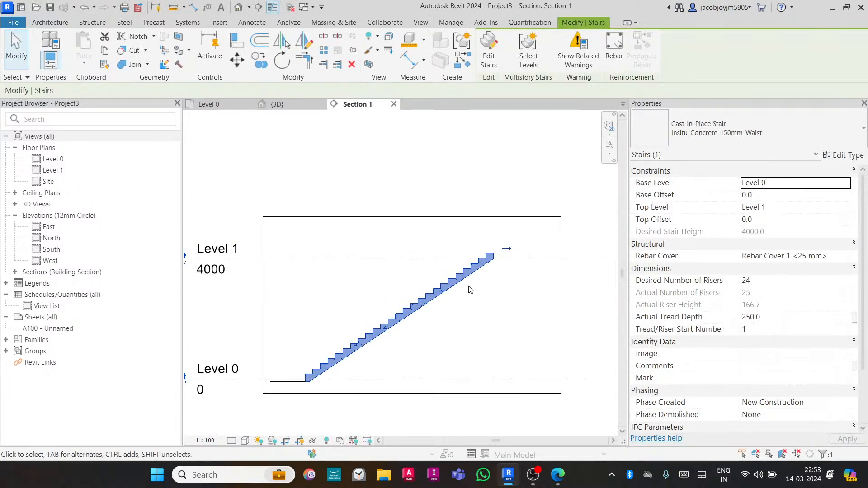
pyautogui.click(489, 62)
pyautogui.click(496, 265)
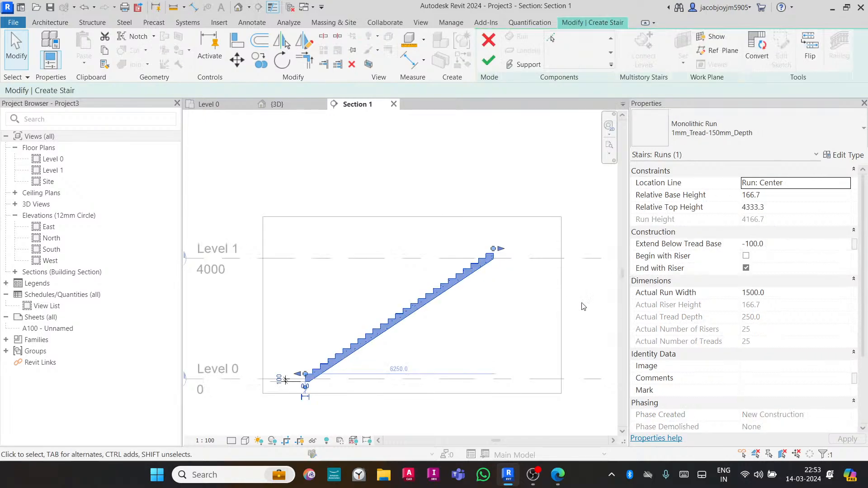
pyautogui.scroll(2, 497, 253)
pyautogui.scroll(5, 478, 251)
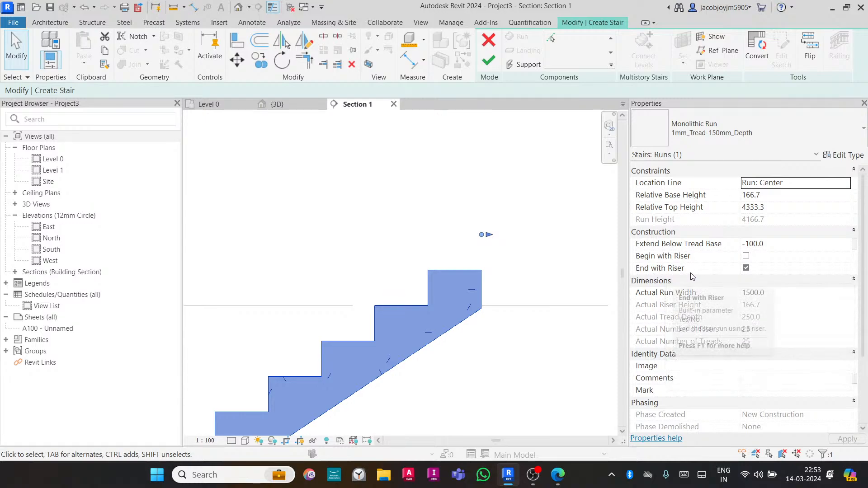
pyautogui.click(746, 268)
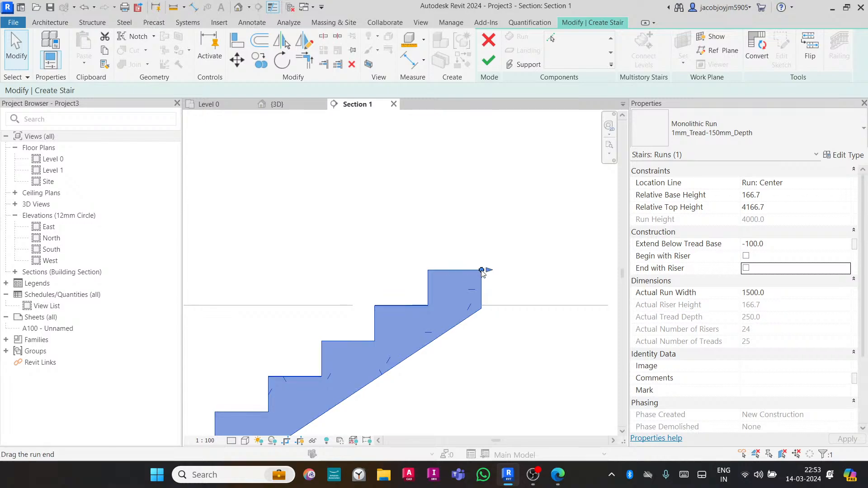
# - Drag the run's top end down to the Level 1 line and finish editing the stair
pyautogui.press('l')
pyautogui.press('i')
pyautogui.moveTo(428, 304); pyautogui.dragTo(428, 305)
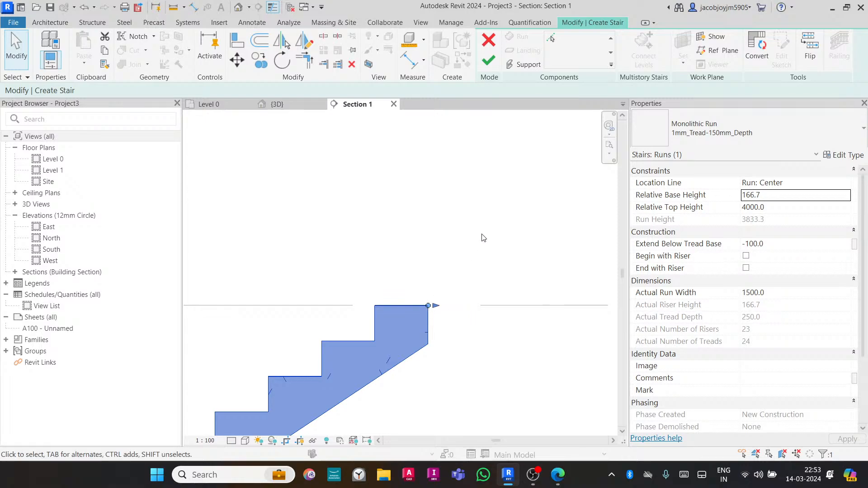
pyautogui.scroll(-4, 480, 237)
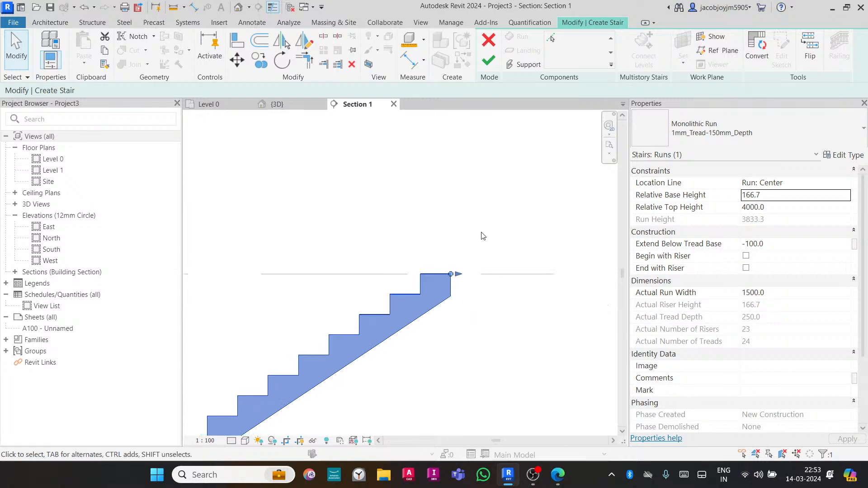
pyautogui.click(488, 60)
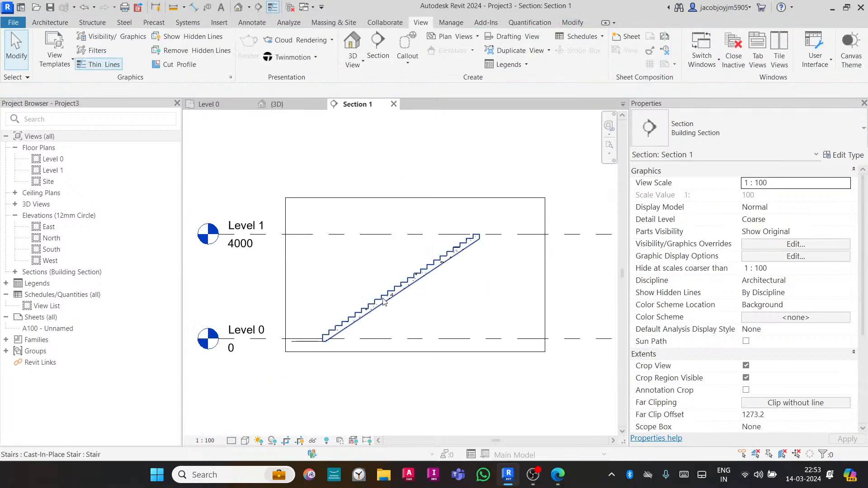
# - Select the stair and review its remaining related warning
pyautogui.click(445, 262)
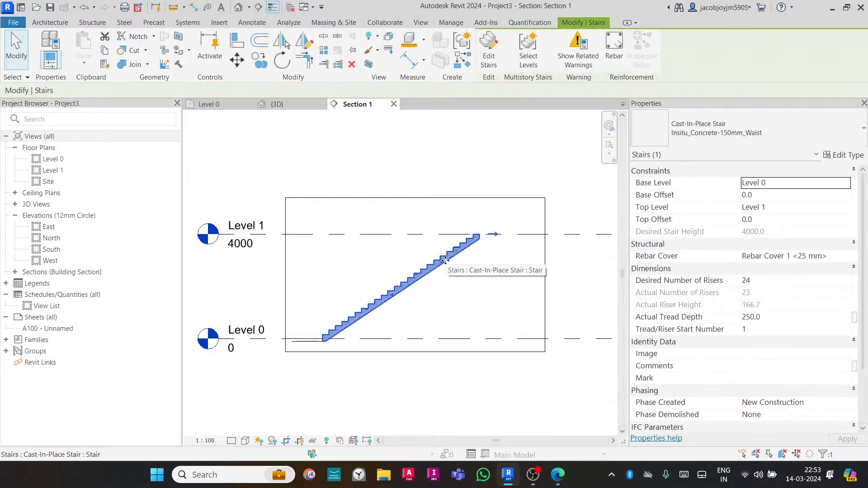
pyautogui.click(569, 59)
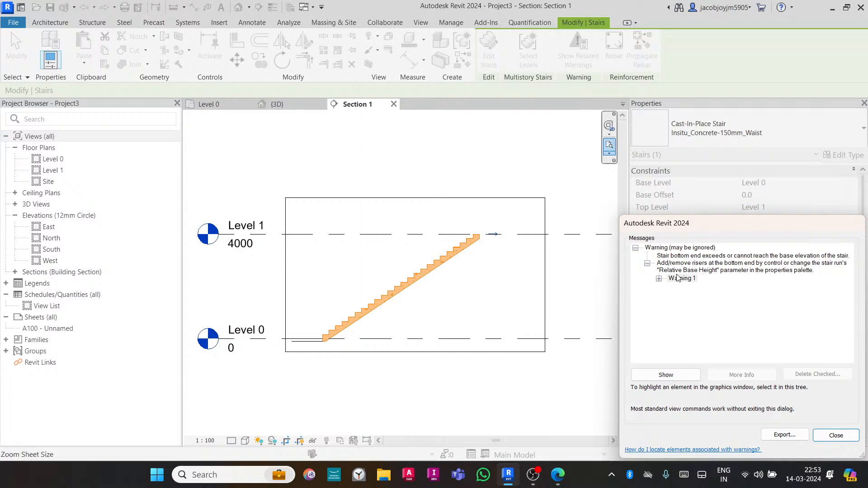
pyautogui.click(647, 264)
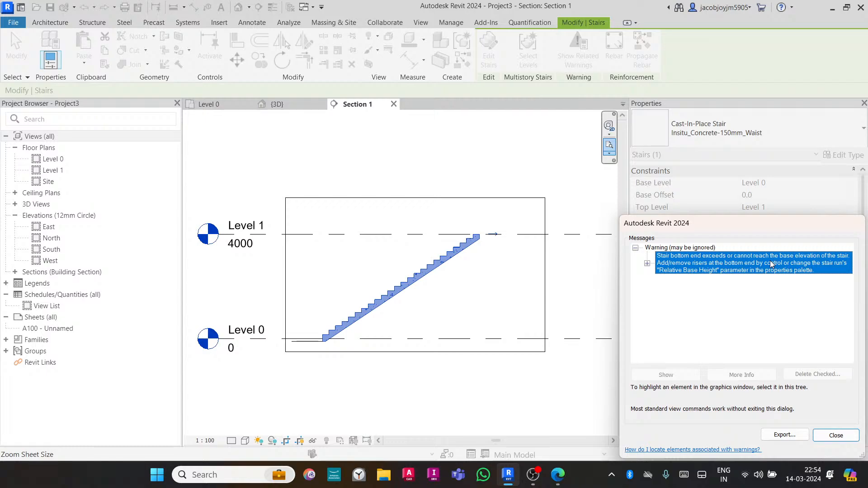
pyautogui.click(835, 437)
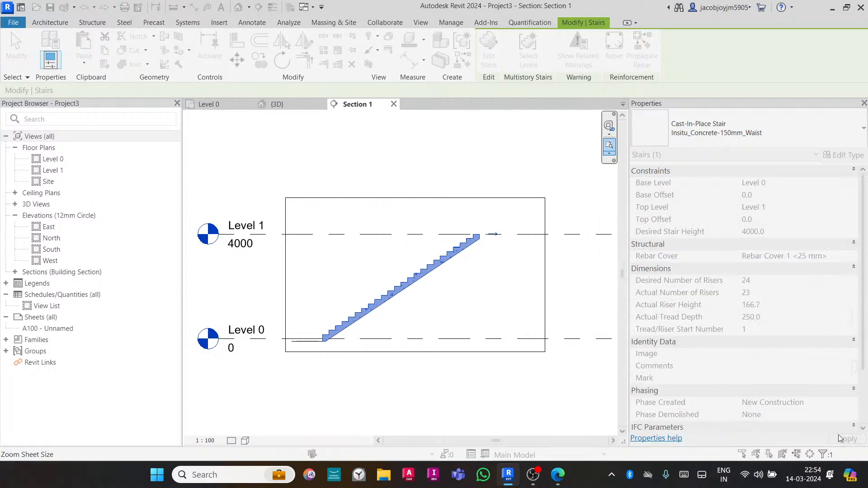
pyautogui.click(449, 304)
pyautogui.click(414, 282)
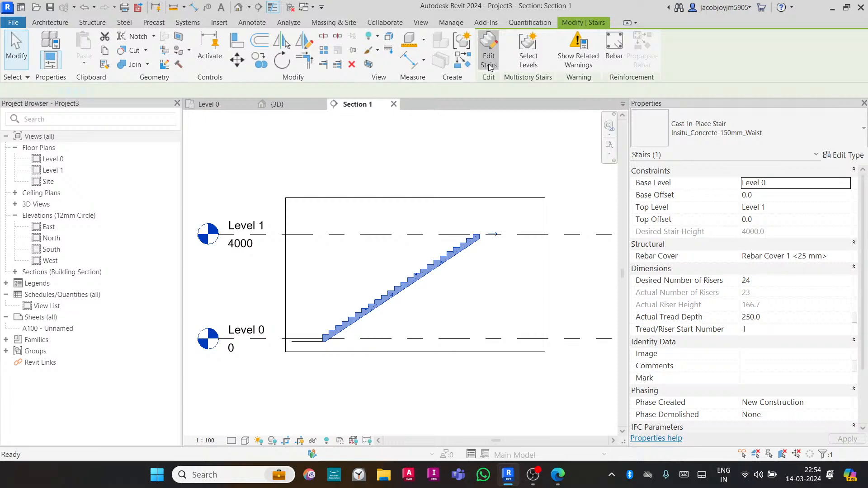
pyautogui.click(489, 50)
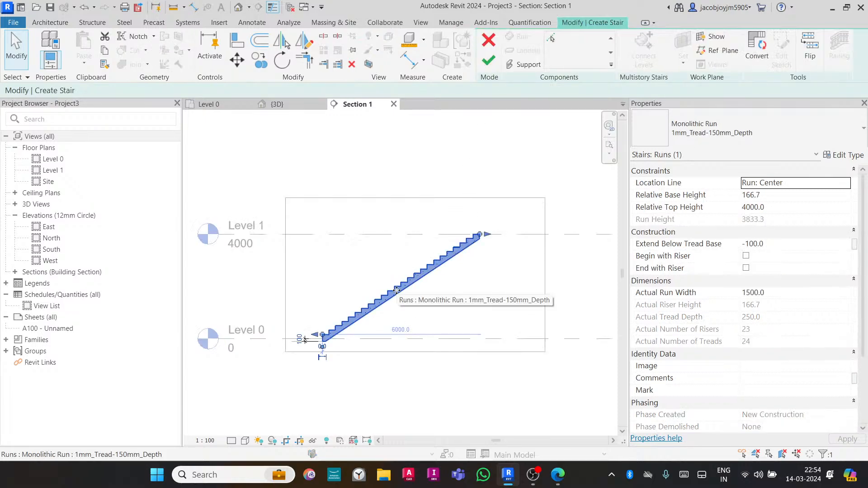
pyautogui.click(489, 60)
# - Edit the stair again, select its run and set the run's Relative Base Height to 0
pyautogui.click(428, 282)
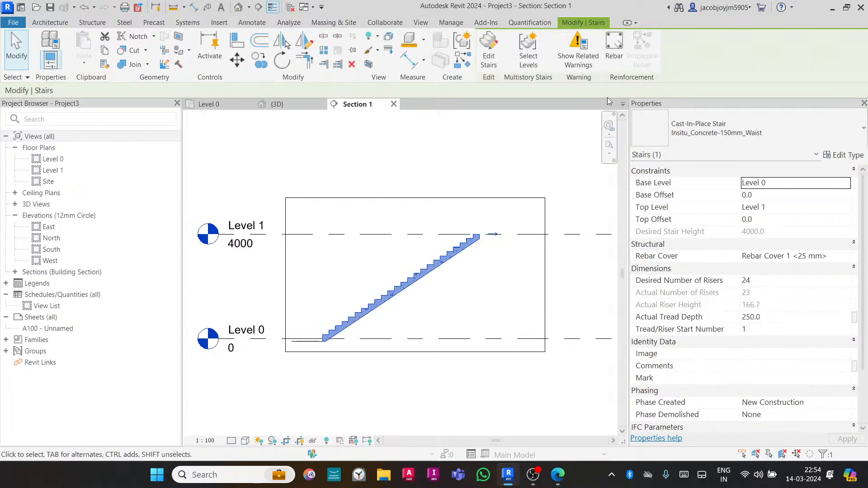
pyautogui.click(489, 50)
pyautogui.click(461, 273)
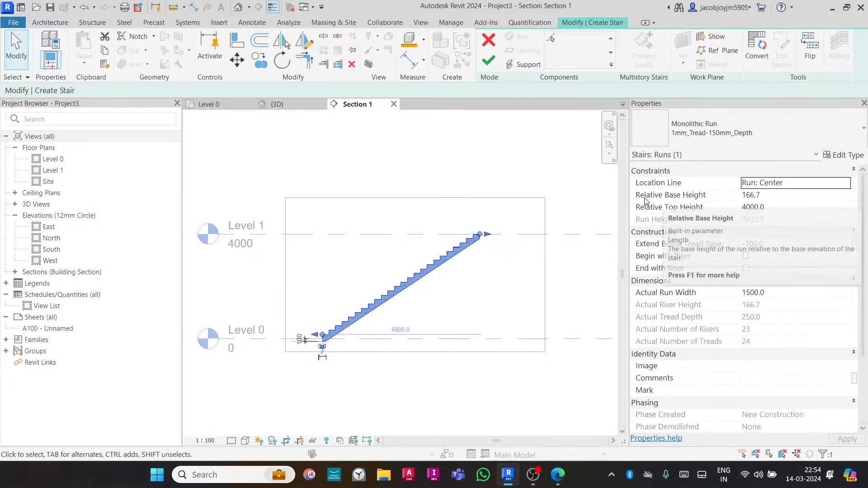
pyautogui.click(771, 195)
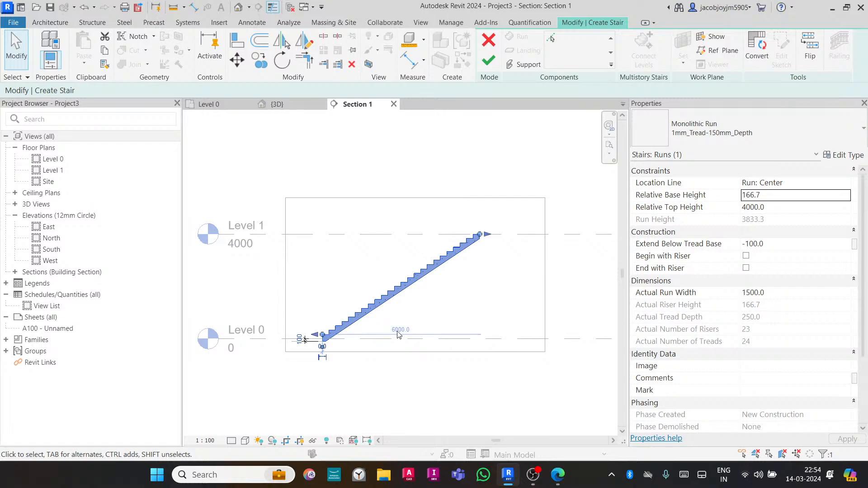
pyautogui.scroll(5, 320, 345)
pyautogui.moveTo(390, 351); pyautogui.dragTo(433, 345, button='middle')
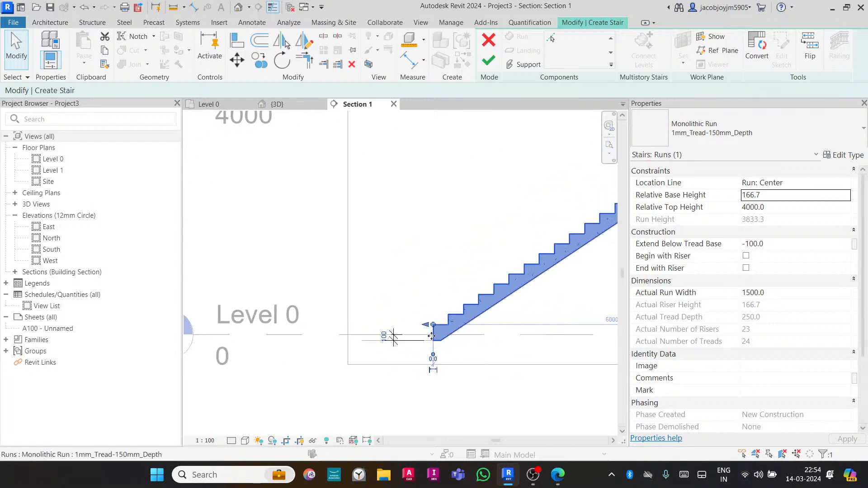
pyautogui.click(793, 195)
pyautogui.write('0')
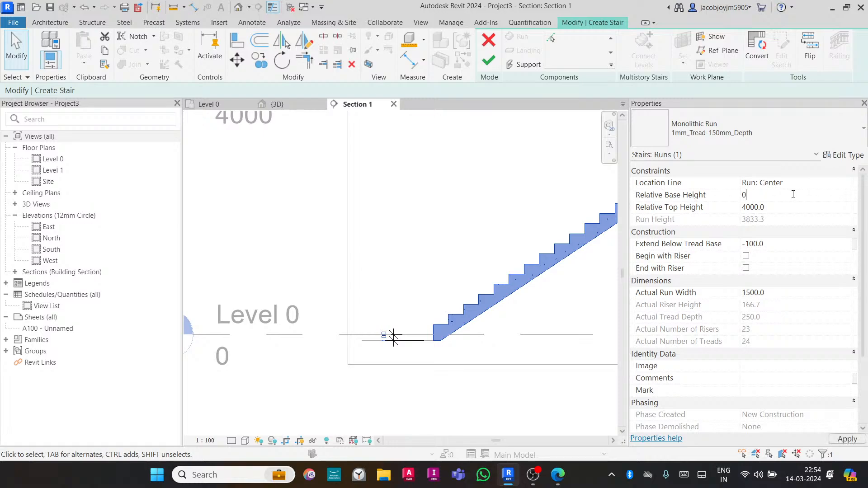
pyautogui.press('Return')
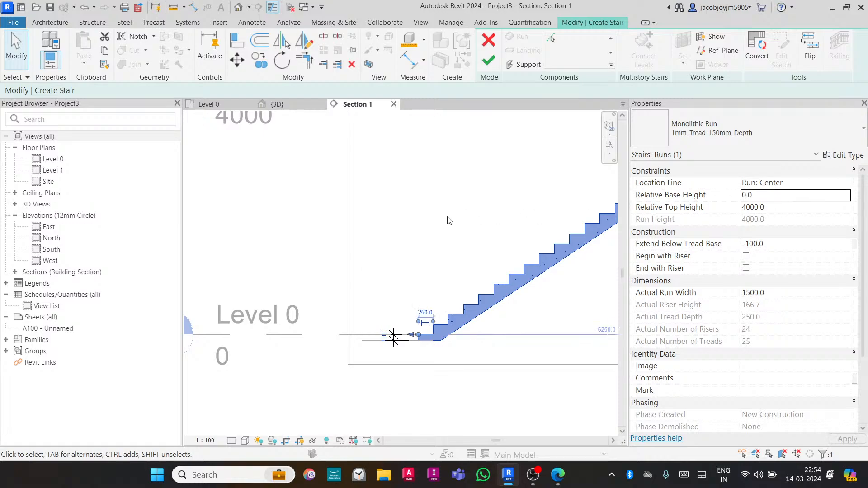
# - Turn on the run's Begin with Riser option and set its Extend Below Riser Base to -100
pyautogui.scroll(-3, 351, 279)
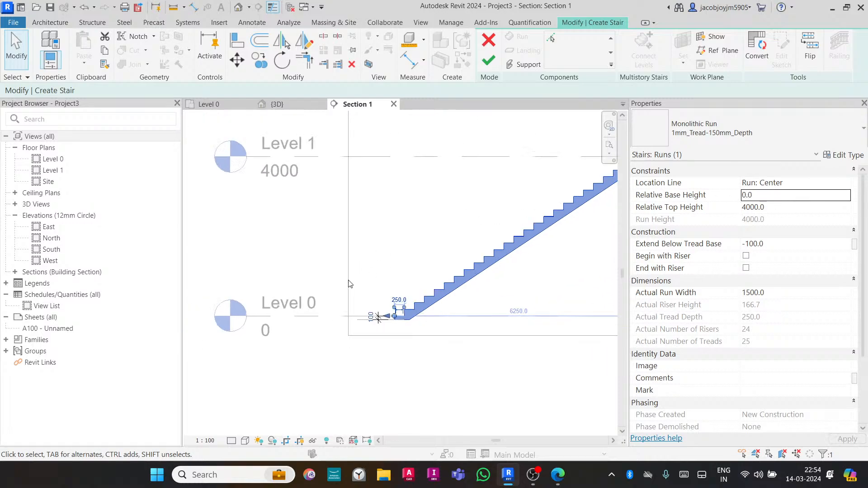
pyautogui.click(425, 253)
pyautogui.moveTo(448, 254); pyautogui.dragTo(391, 276, button='middle')
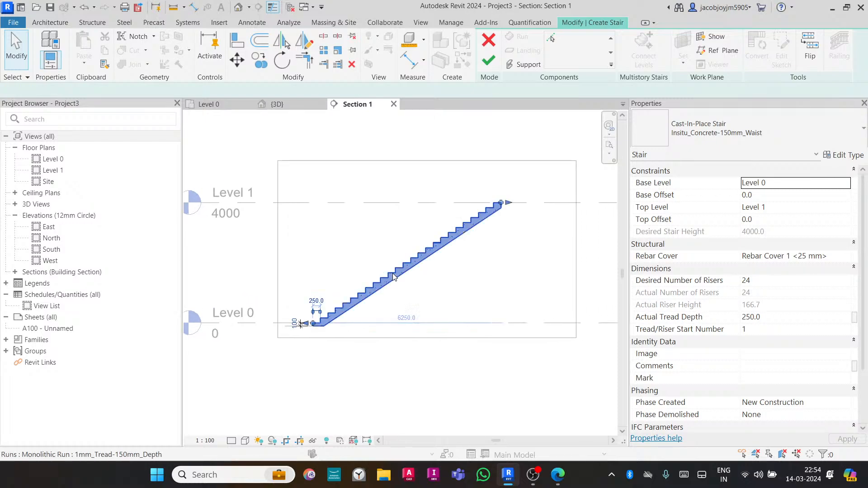
pyautogui.click(393, 277)
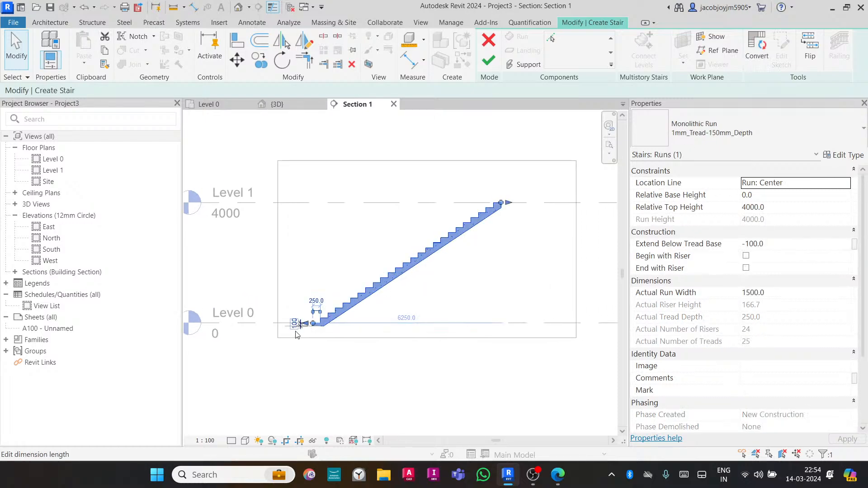
pyautogui.scroll(2, 297, 334)
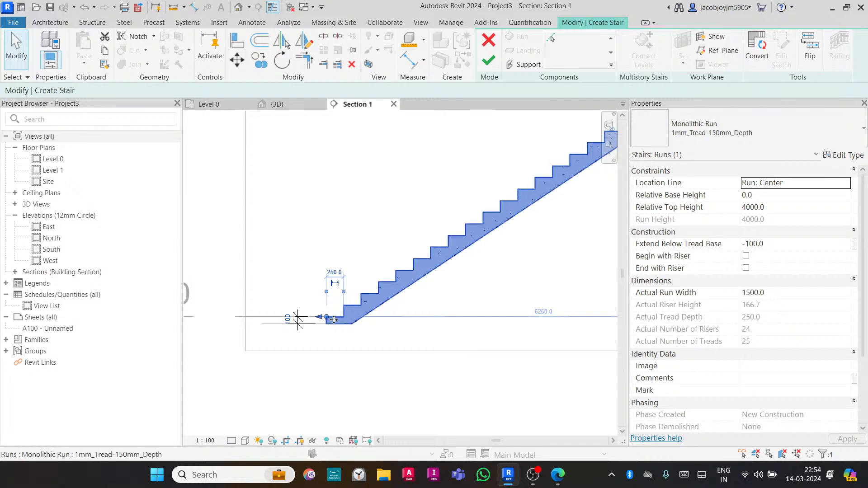
pyautogui.scroll(2, 328, 326)
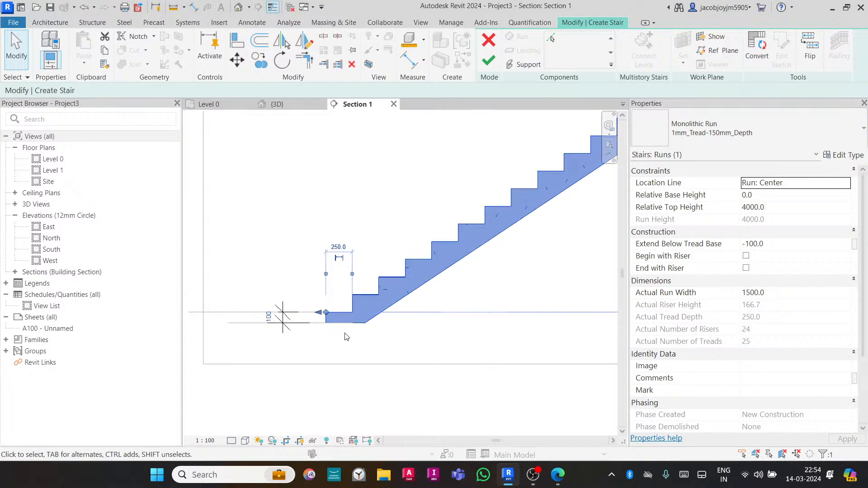
pyautogui.click(353, 341)
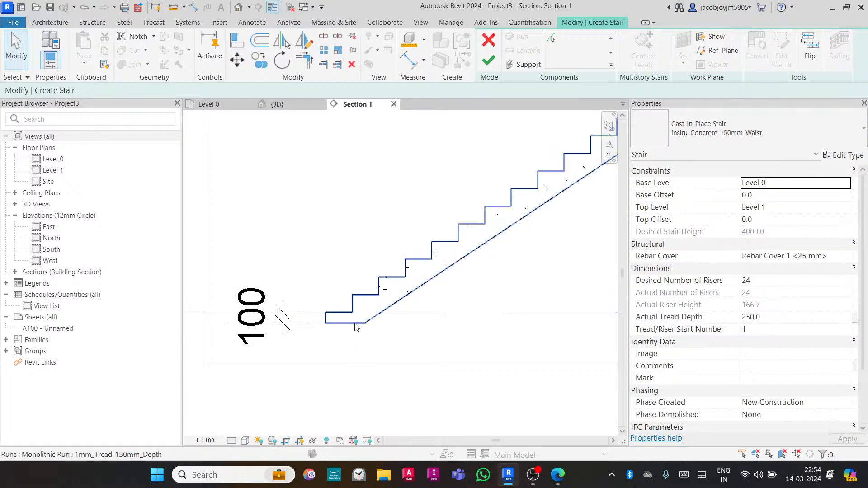
pyautogui.click(356, 326)
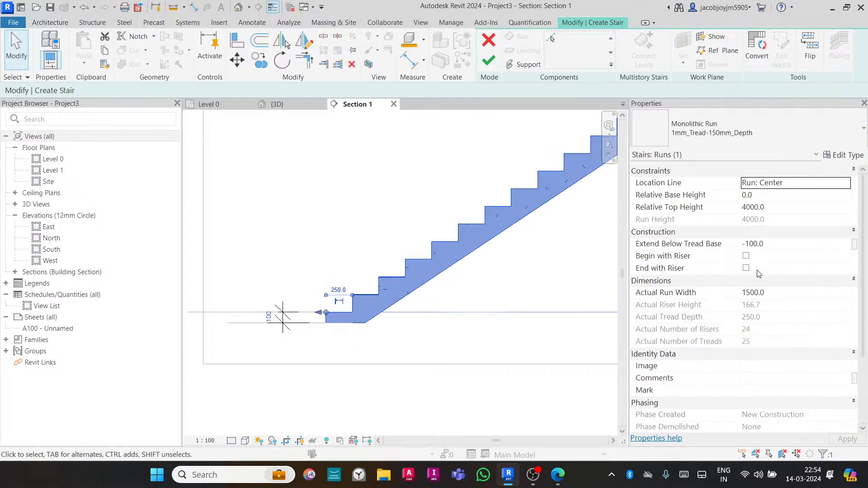
pyautogui.click(746, 256)
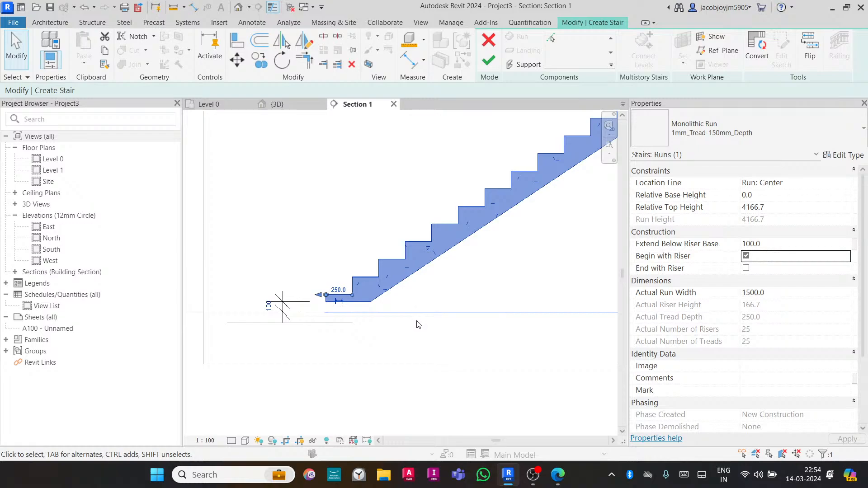
pyautogui.click(792, 246)
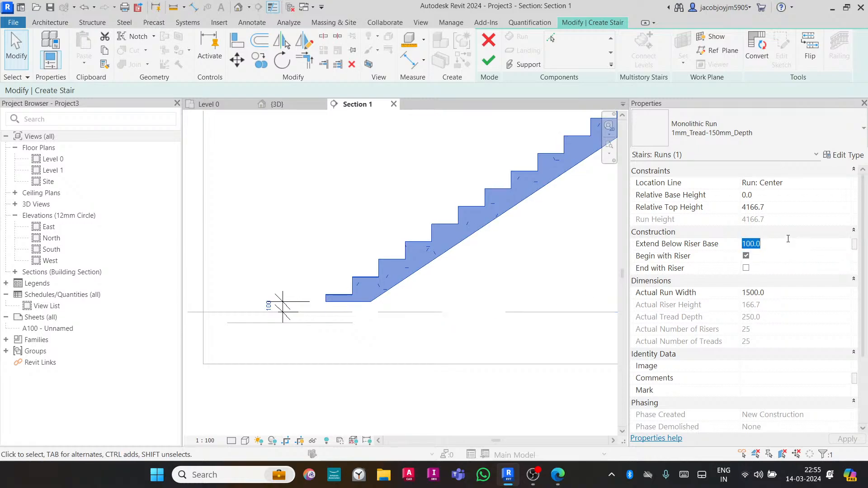
pyautogui.write('-100')
pyautogui.press('Return')
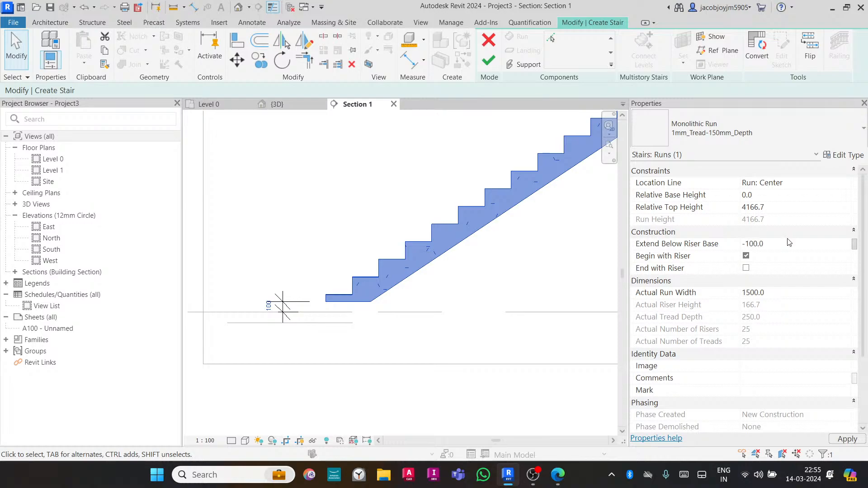
# - Drag the run's top end back down to the Level 1 line and finish the stair edit
pyautogui.click(457, 346)
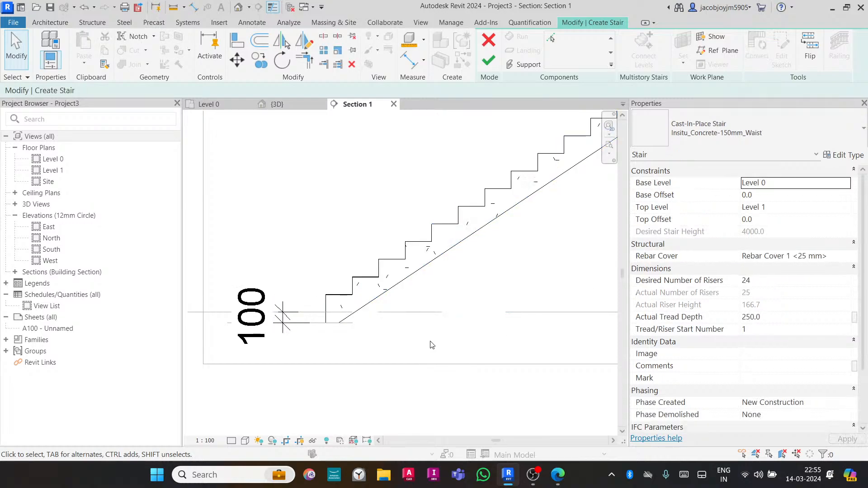
pyautogui.scroll(-5, 380, 345)
pyautogui.scroll(2, 547, 217)
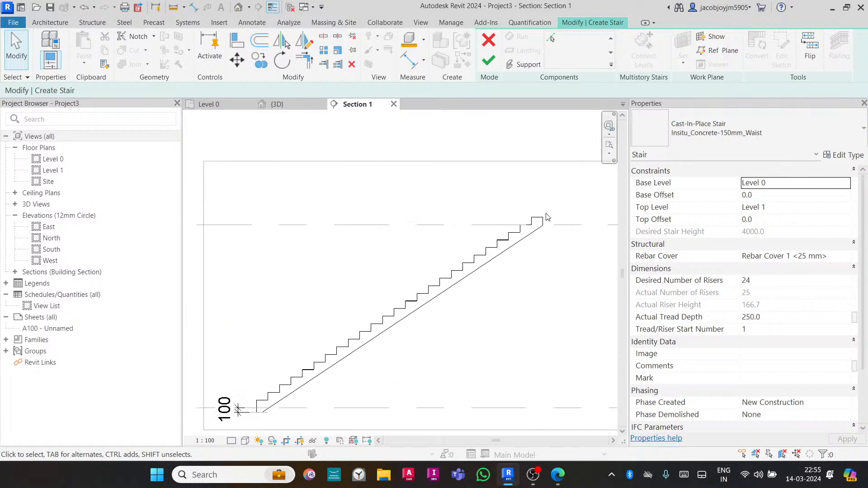
pyautogui.click(546, 218)
pyautogui.scroll(4, 542, 220)
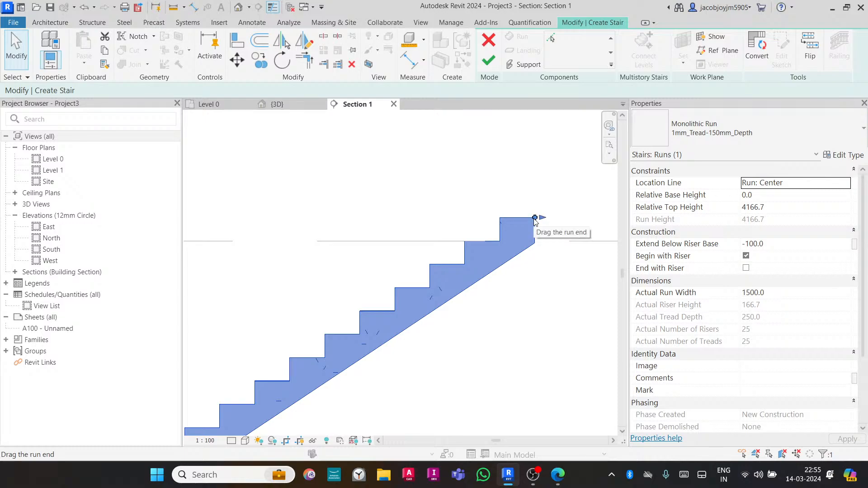
pyautogui.moveTo(534, 217); pyautogui.dragTo(499, 241)
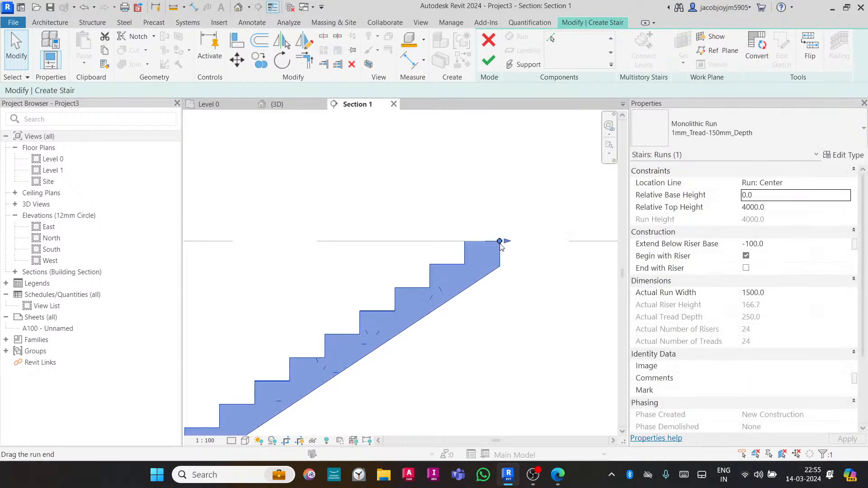
pyautogui.click(488, 61)
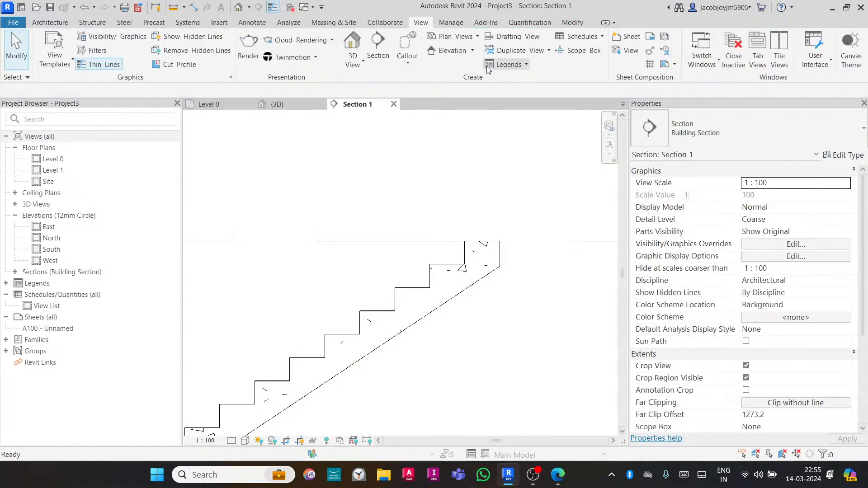
# - Select the finished stair in the section to check it for warnings
pyautogui.scroll(-5, 494, 186)
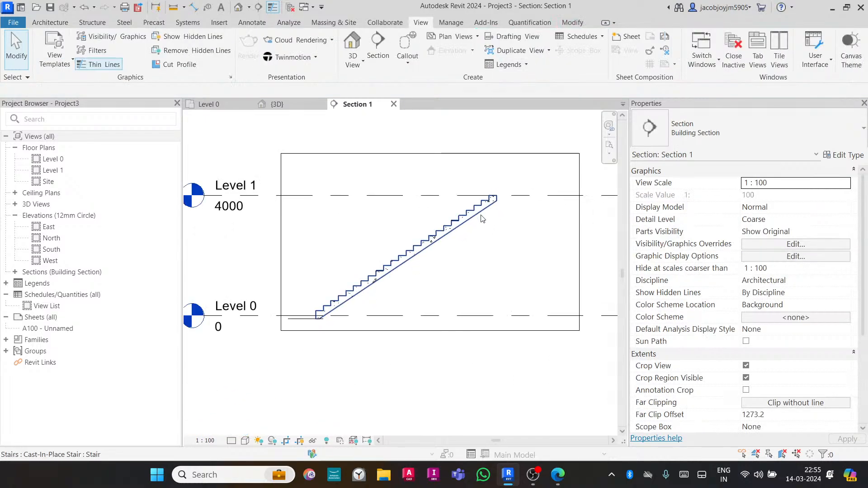
pyautogui.click(483, 218)
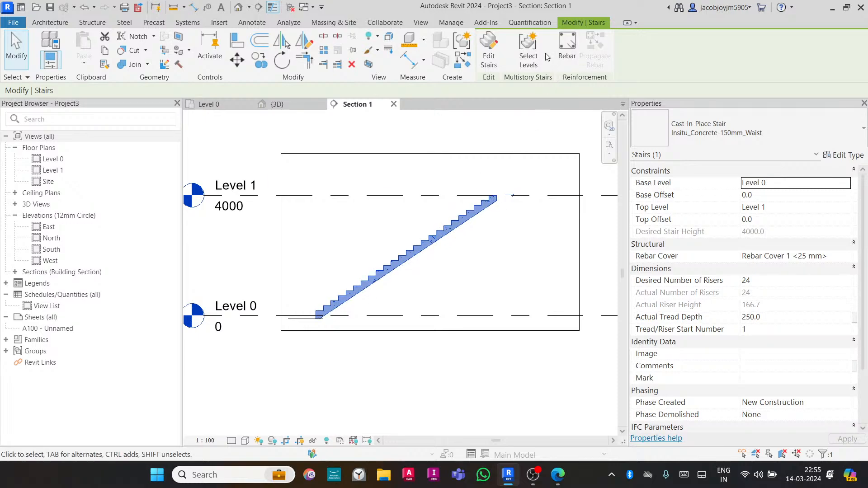
pyautogui.click(458, 270)
# - In the Level 0 plan, create a U-shaped stair of two 12-riser runs about 2750 mm long, joined by a landing
pyautogui.doubleClick(53, 158)
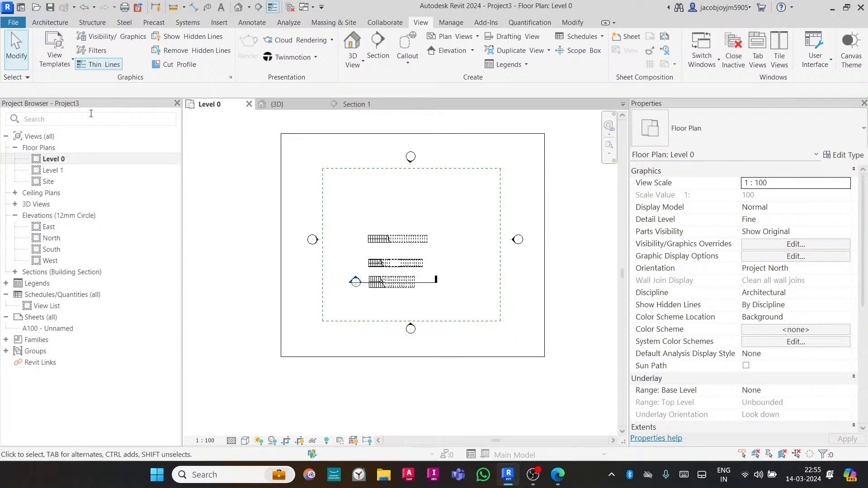
pyautogui.click(49, 22)
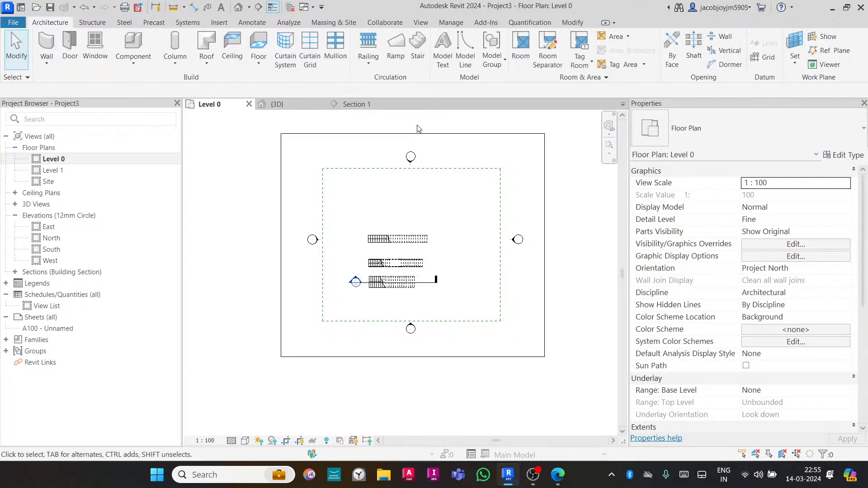
pyautogui.click(418, 60)
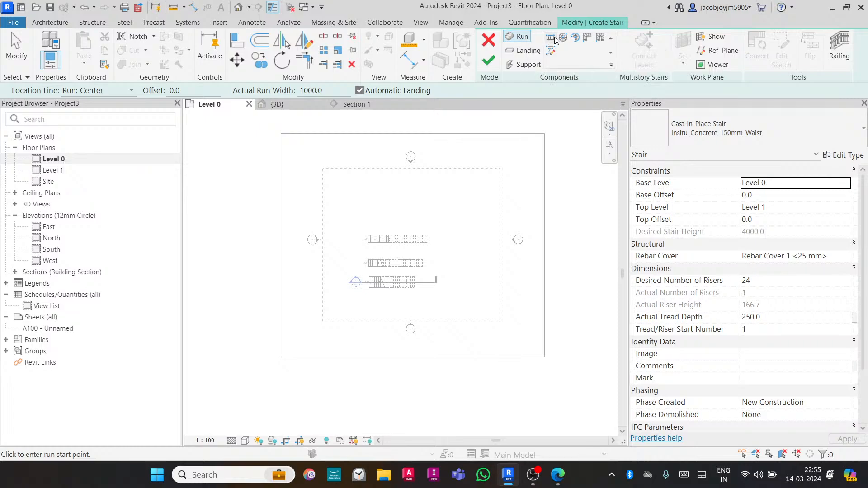
pyautogui.scroll(1, 375, 314)
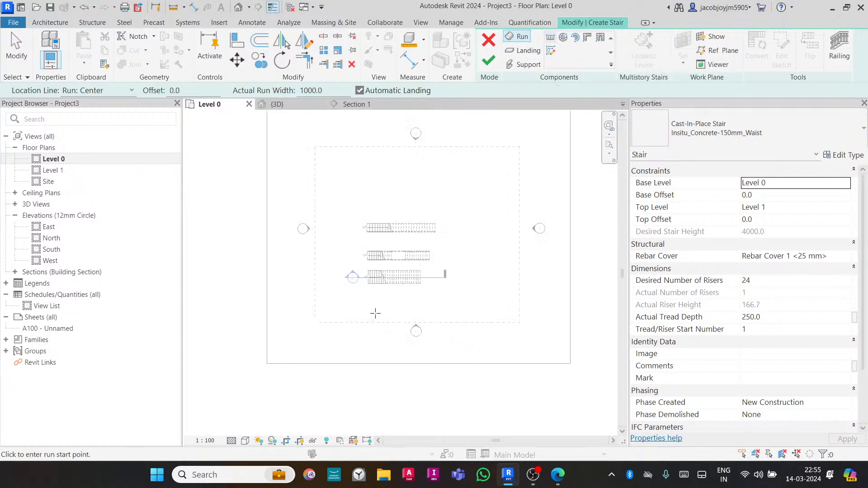
pyautogui.scroll(1, 396, 312)
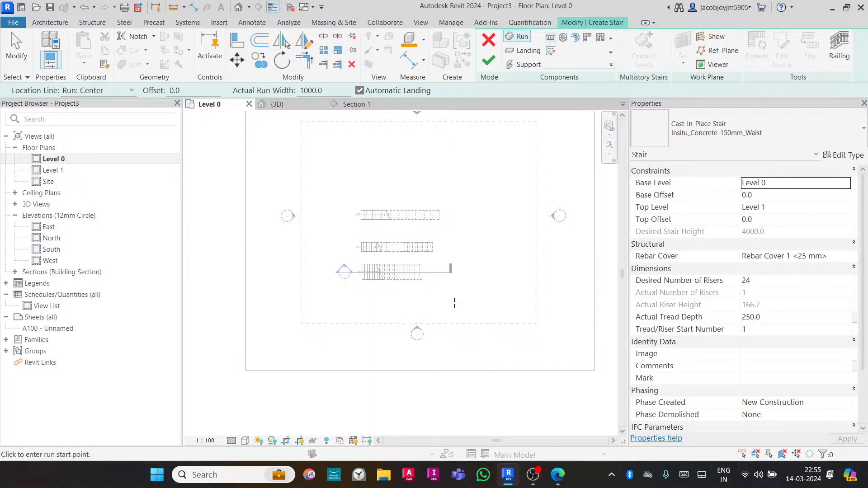
pyautogui.scroll(1, 454, 303)
pyautogui.scroll(2, 484, 276)
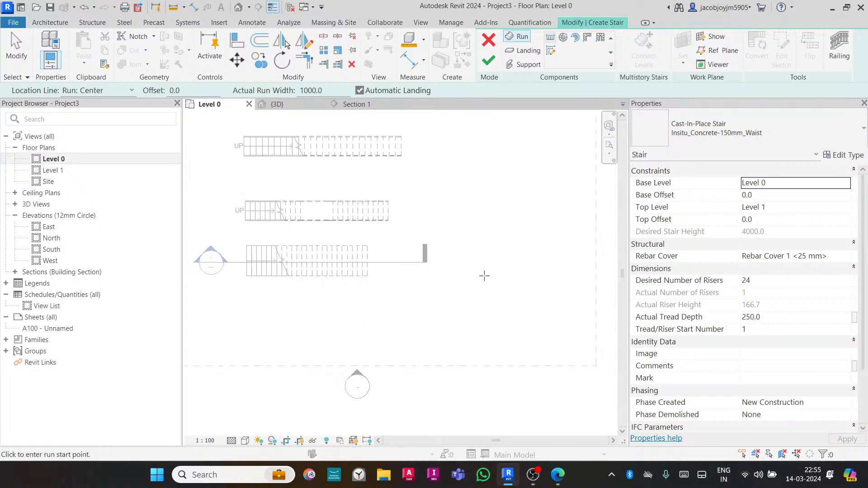
pyautogui.click(421, 283)
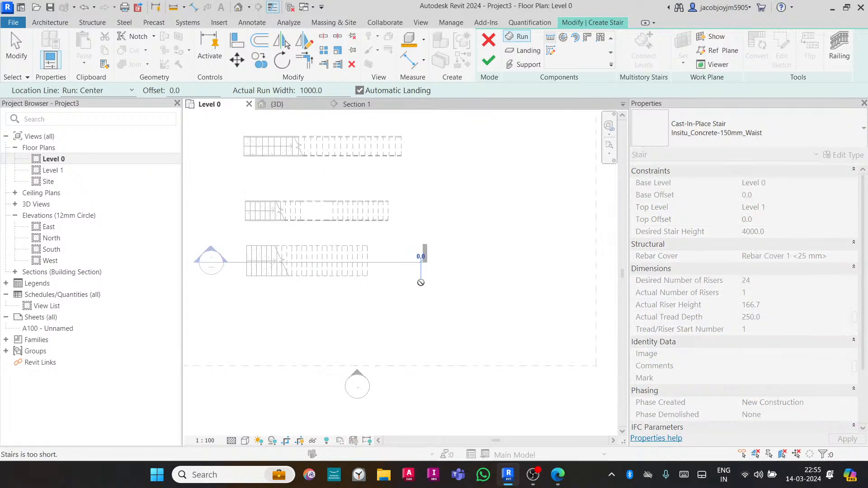
pyautogui.click(476, 283)
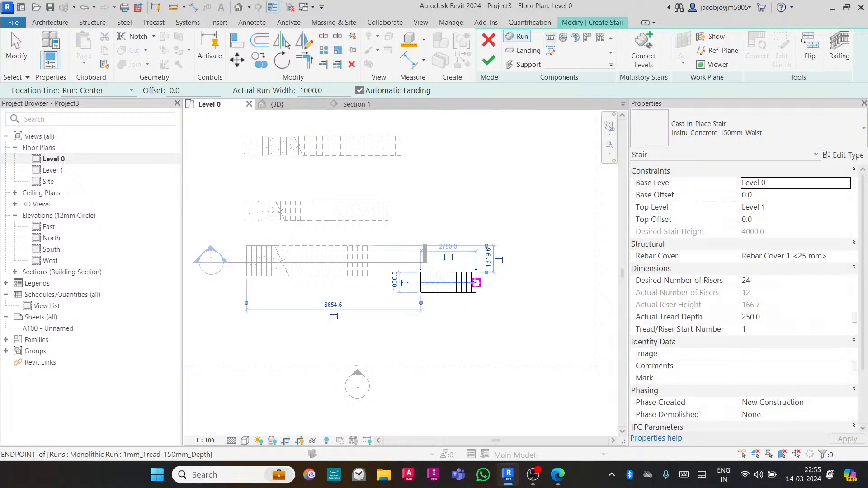
pyautogui.click(477, 315)
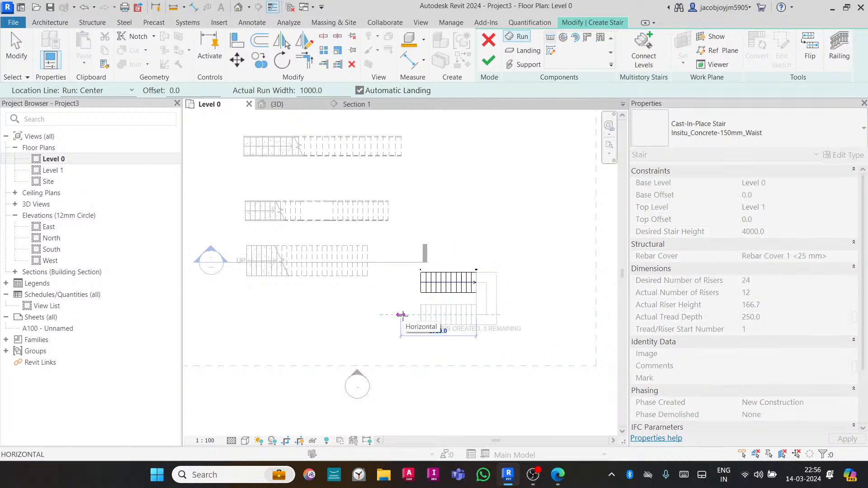
pyautogui.click(401, 315)
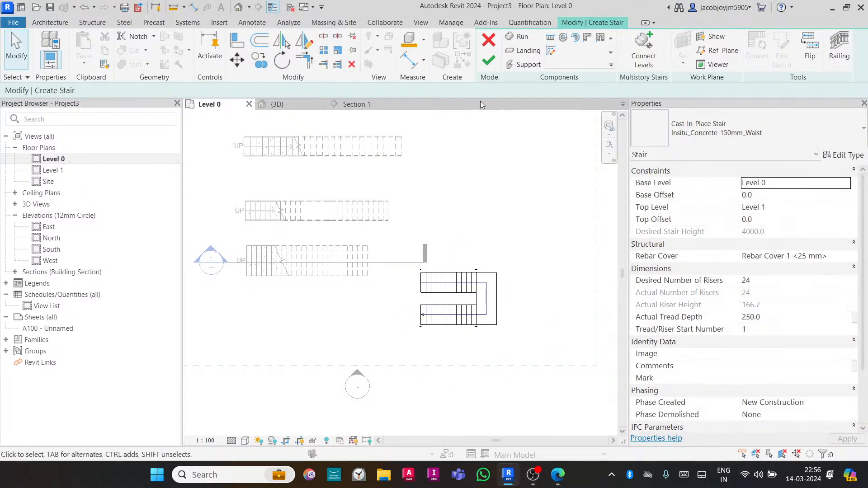
pyautogui.click(486, 63)
pyautogui.scroll(2, 457, 285)
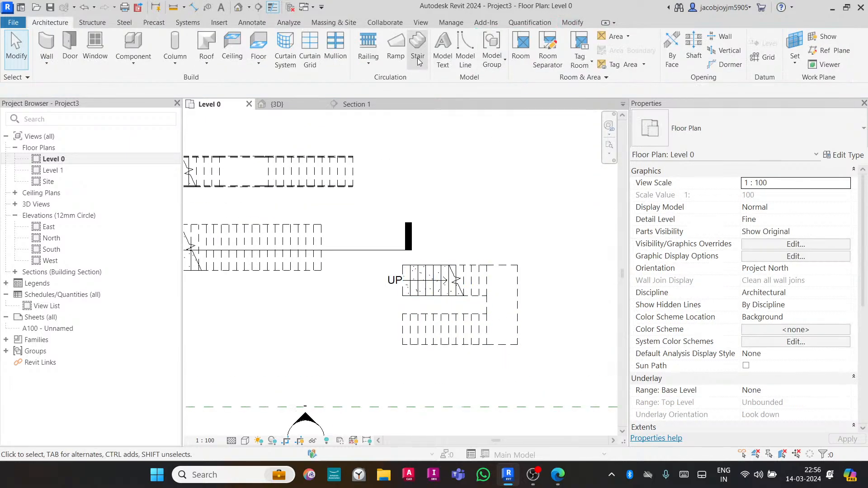
pyautogui.scroll(-1, 379, 233)
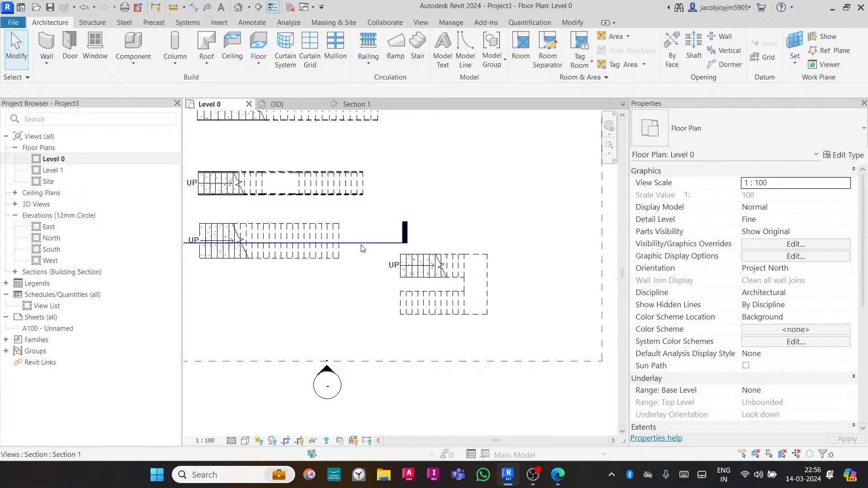
# - Move the section line so it cuts through the U-shaped stair, then open that section view
pyautogui.click(362, 244)
pyautogui.scroll(-2, 362, 244)
pyautogui.moveTo(361, 247); pyautogui.dragTo(451, 276)
pyautogui.rightClick(448, 277)
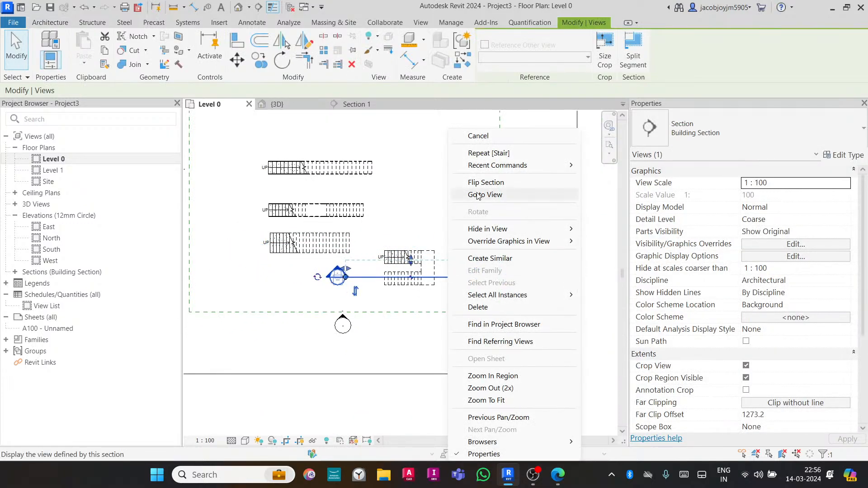
pyautogui.click(477, 195)
# - Select the U-shaped stair in the section and start editing it
pyautogui.scroll(-2, 455, 223)
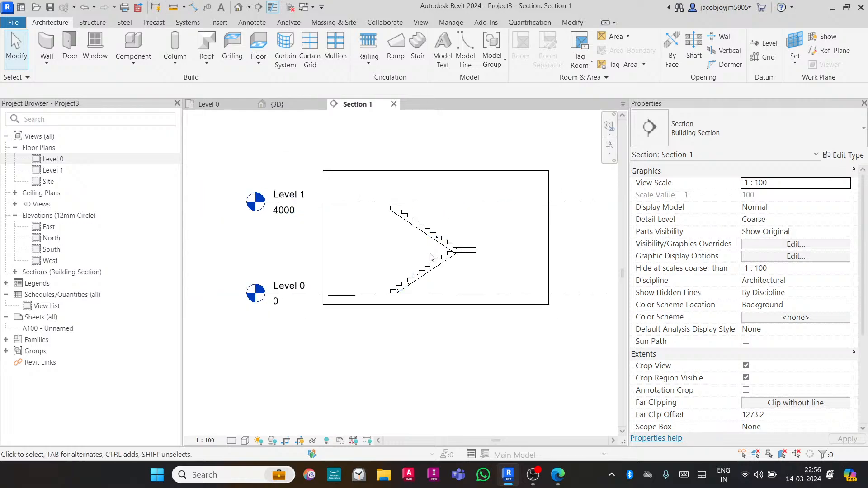
pyautogui.click(433, 240)
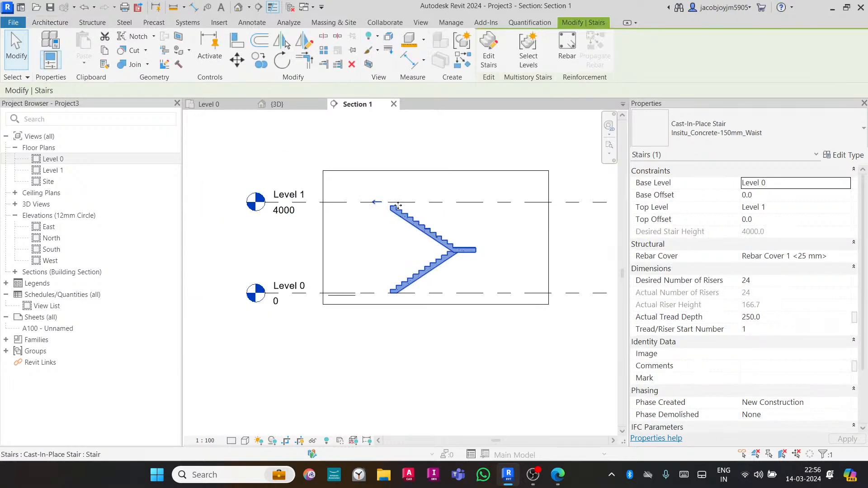
pyautogui.scroll(5, 390, 212)
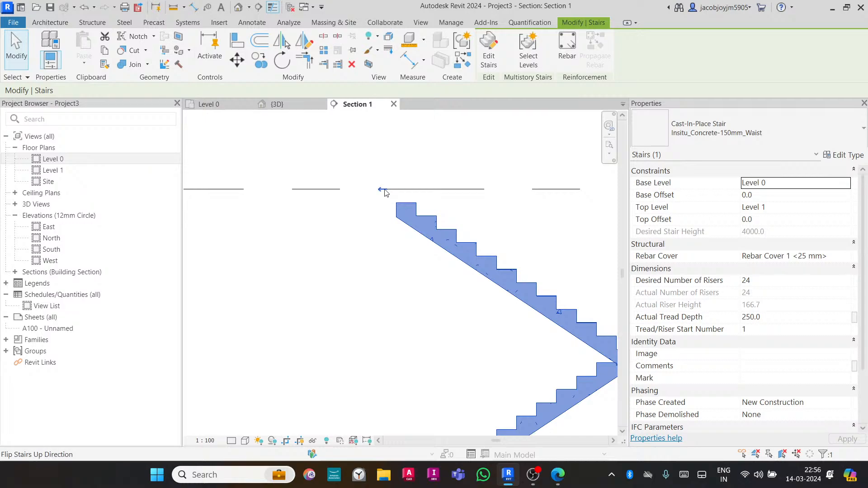
pyautogui.scroll(-3, 397, 199)
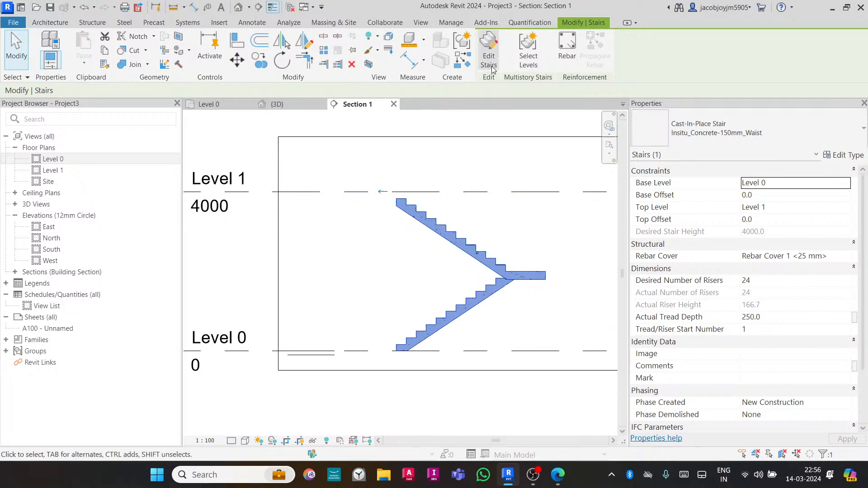
pyautogui.click(489, 49)
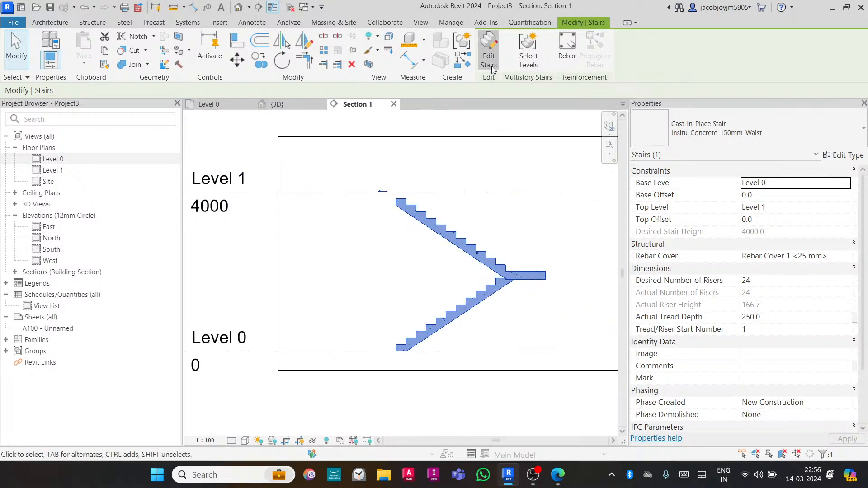
# - Turn off the upper run's End with Riser option and drag its top end up to the Level 1 line
pyautogui.click(435, 216)
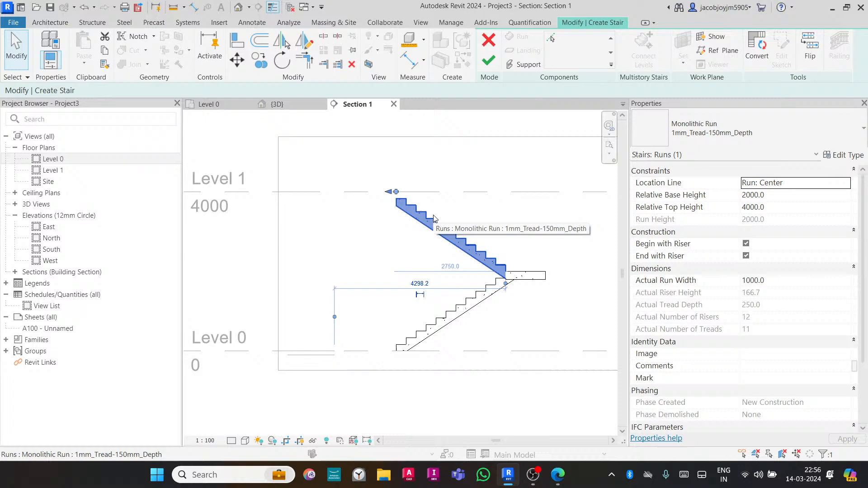
pyautogui.click(746, 256)
pyautogui.scroll(4, 386, 212)
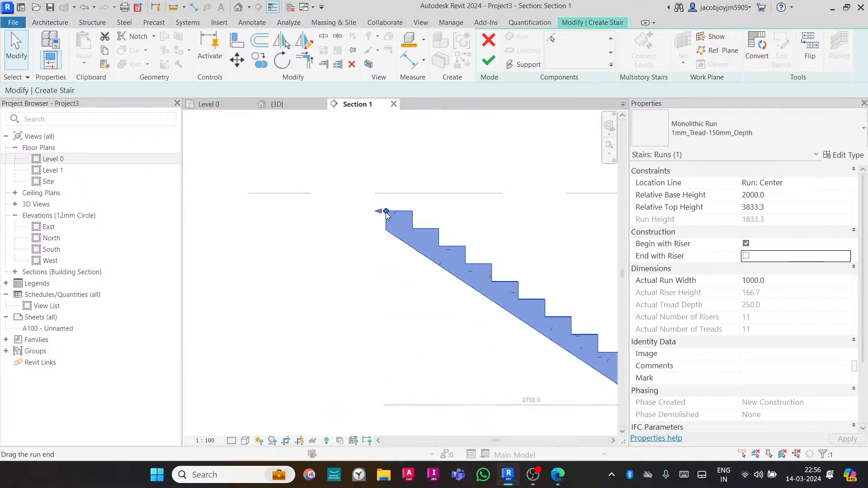
pyautogui.moveTo(386, 212); pyautogui.dragTo(356, 194)
pyautogui.scroll(-3, 362, 199)
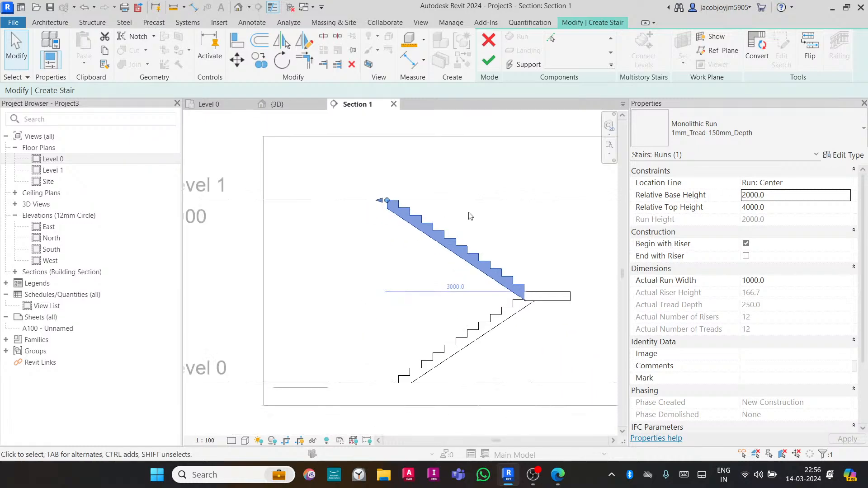
pyautogui.scroll(-1, 471, 216)
pyautogui.click(469, 176)
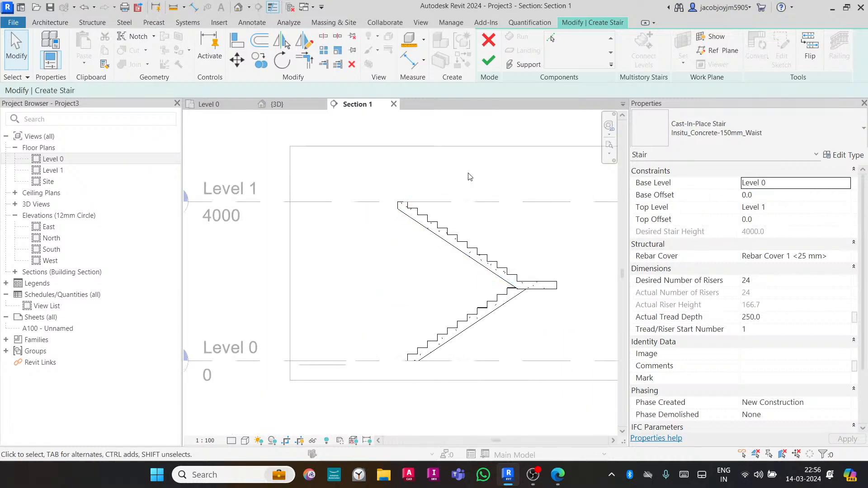
pyautogui.click(456, 227)
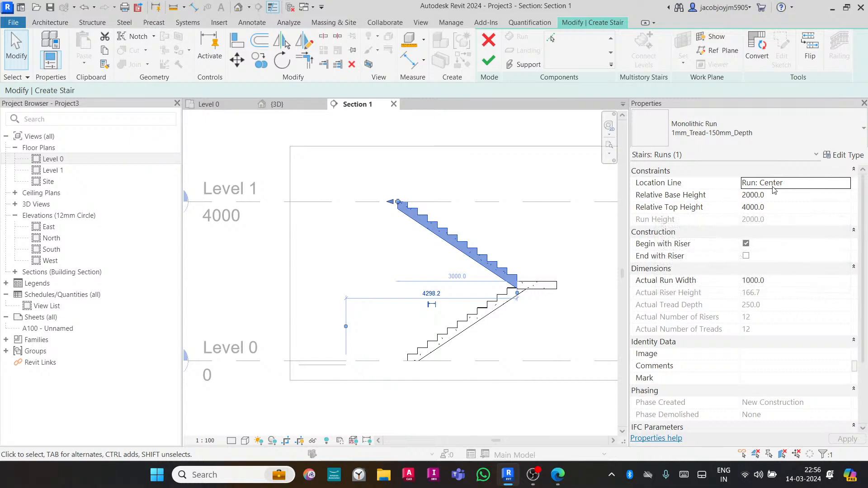
# - Try different location line settings for the selected upper run in the Level 0 plan, returning it to Run: Center
pyautogui.click(797, 188)
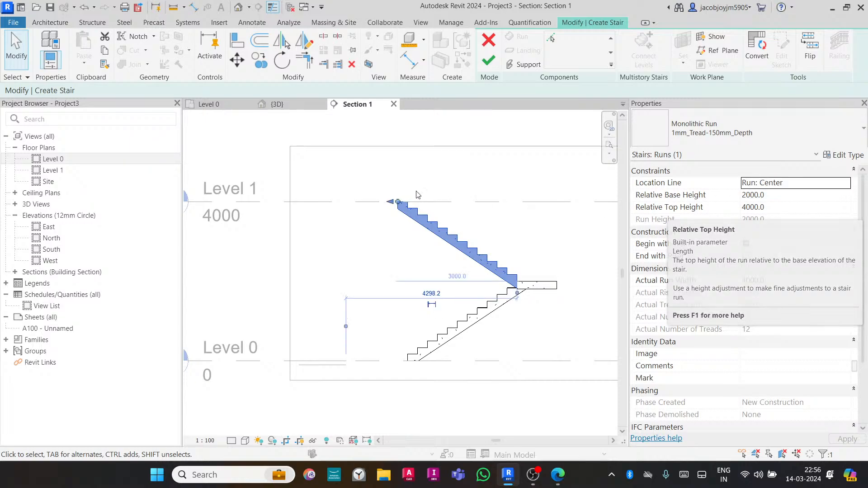
pyautogui.click(226, 104)
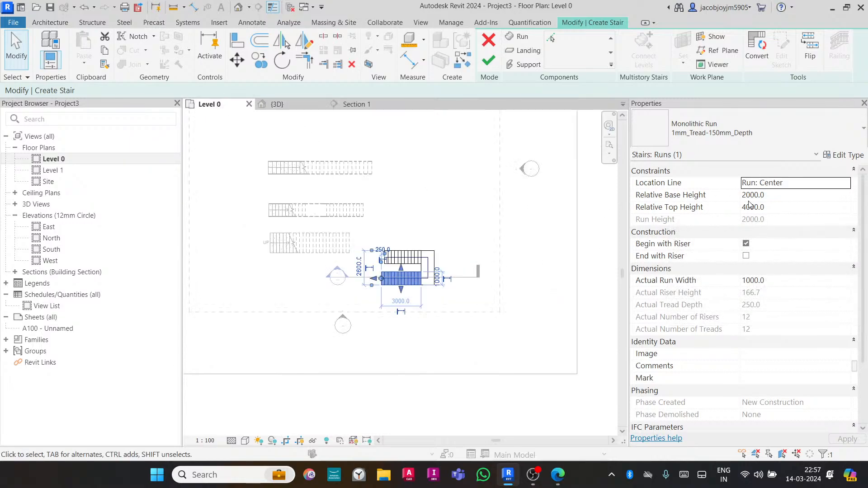
pyautogui.click(847, 186)
pyautogui.click(779, 206)
pyautogui.click(847, 185)
pyautogui.click(777, 227)
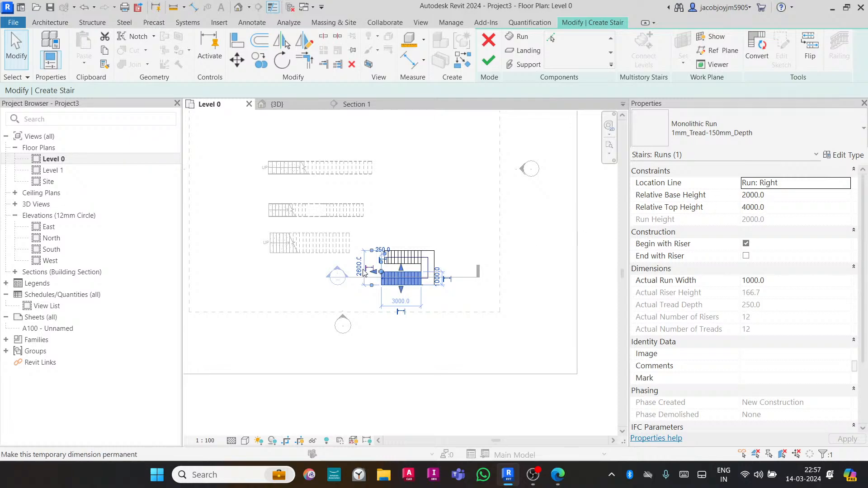
pyautogui.scroll(6, 388, 277)
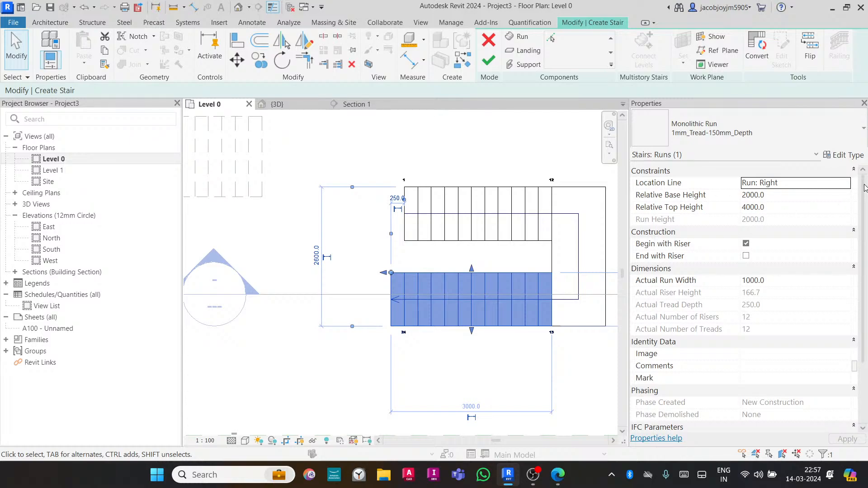
pyautogui.click(849, 186)
pyautogui.click(768, 213)
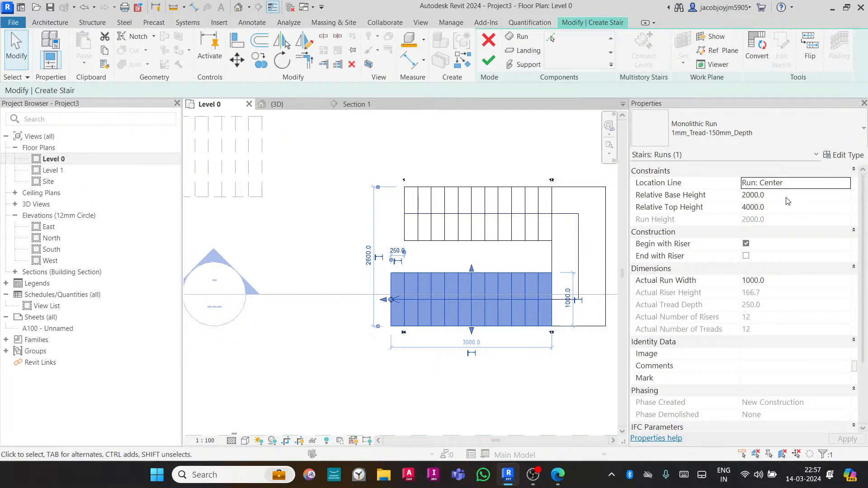
# - In Section 1, add an aligned dimension from the Level 0 line up to the landing
pyautogui.click(358, 104)
pyautogui.scroll(-2, 430, 252)
pyautogui.click(550, 316)
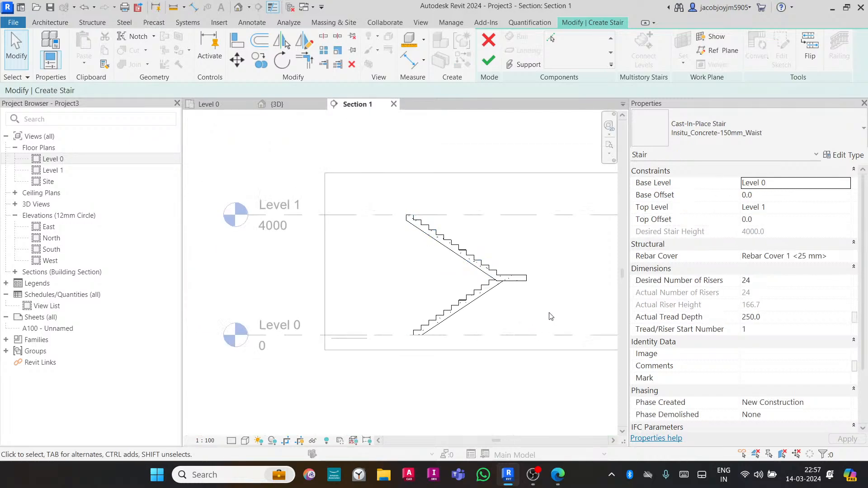
pyautogui.press('d')
pyautogui.press('i')
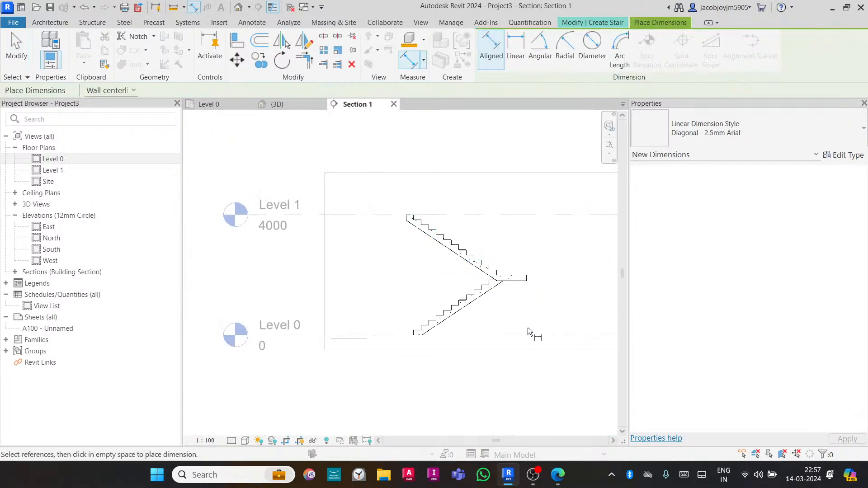
pyautogui.click(525, 334)
pyautogui.click(523, 274)
pyautogui.click(561, 303)
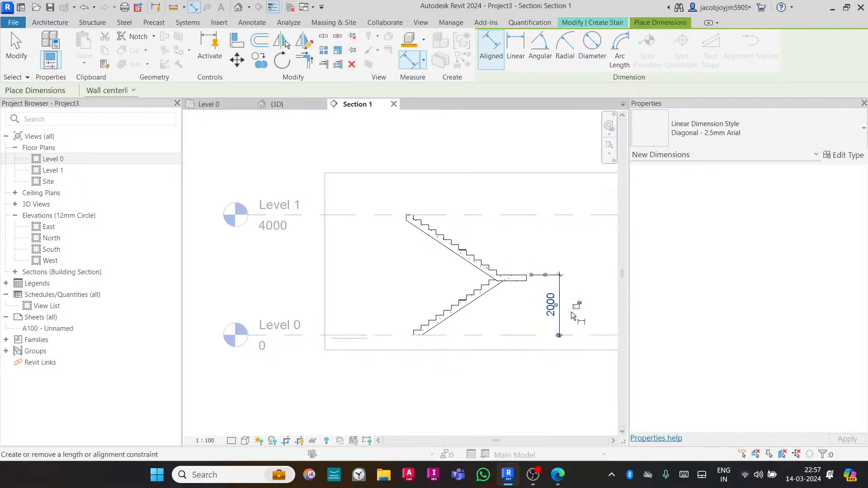
# - Add a second aligned dimension from the landing up to the Level 1 line
pyautogui.click(517, 273)
pyautogui.click(426, 215)
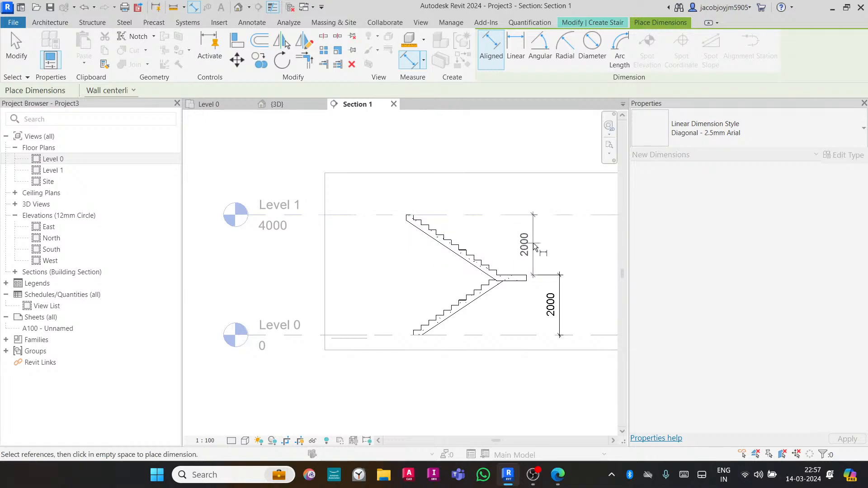
pyautogui.click(536, 243)
pyautogui.press('Escape')
pyautogui.press('Escape')
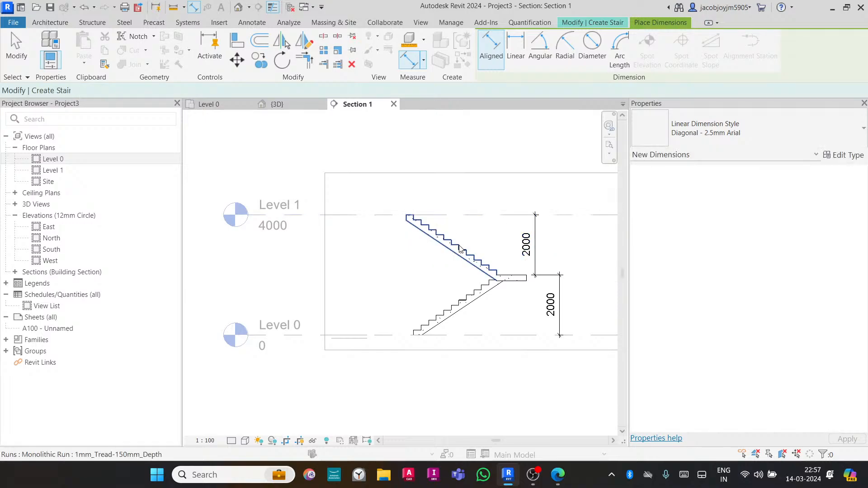
# - Set the upper run's Relative Base Height to 2200 and unjoin it from the landing
pyautogui.click(457, 248)
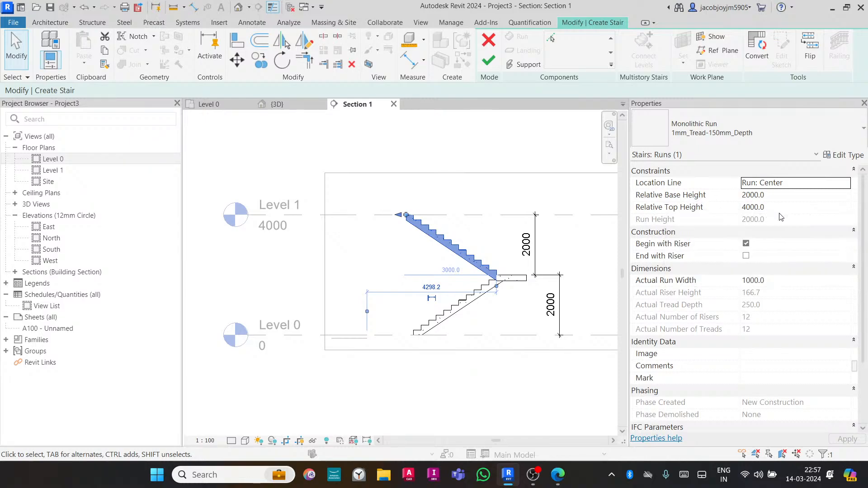
pyautogui.click(781, 195)
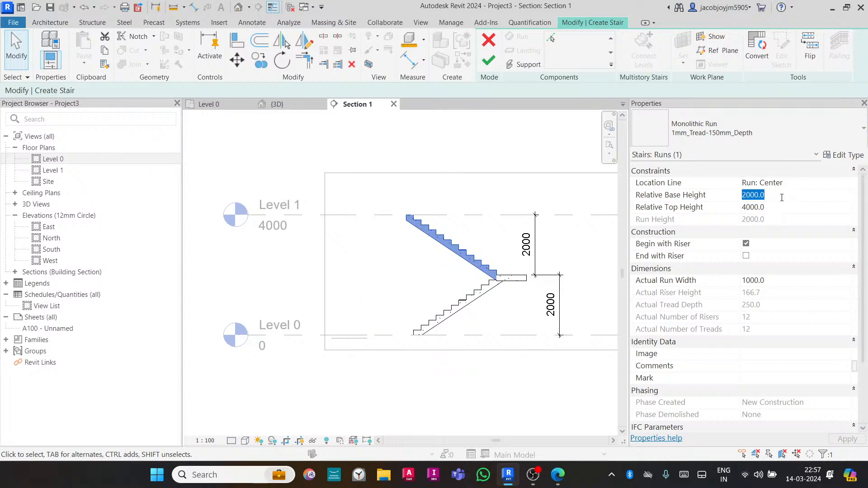
pyautogui.write('22')
pyautogui.press('Return')
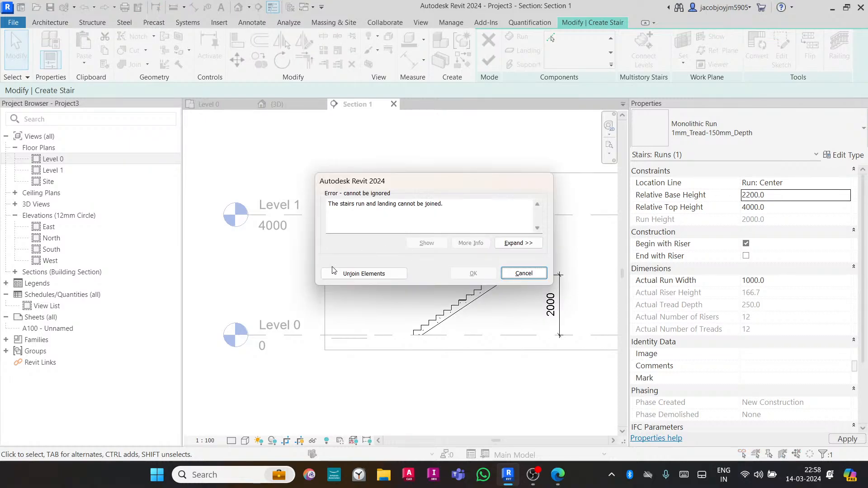
pyautogui.click(349, 275)
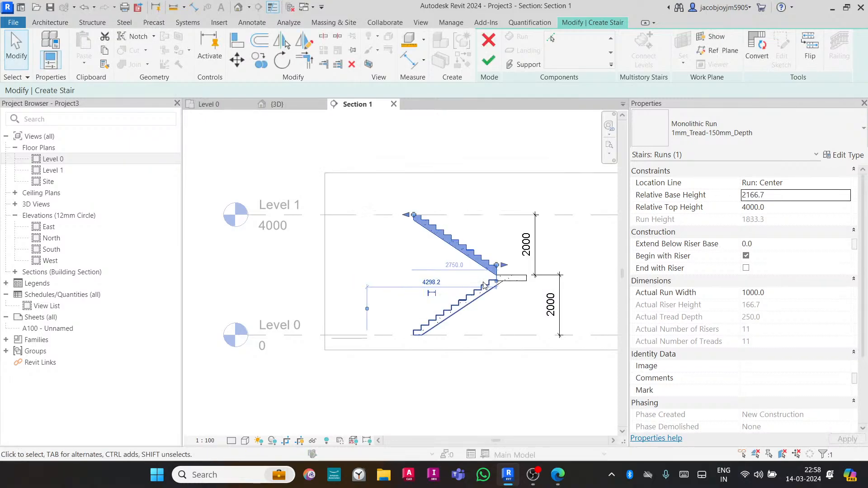
# - Delete the landing between the two runs
pyautogui.scroll(1, 513, 271)
pyautogui.scroll(4, 515, 281)
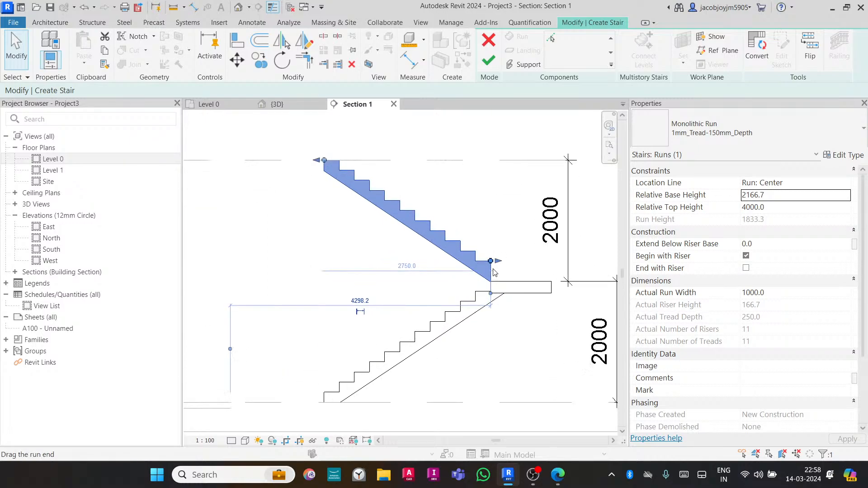
pyautogui.click(516, 282)
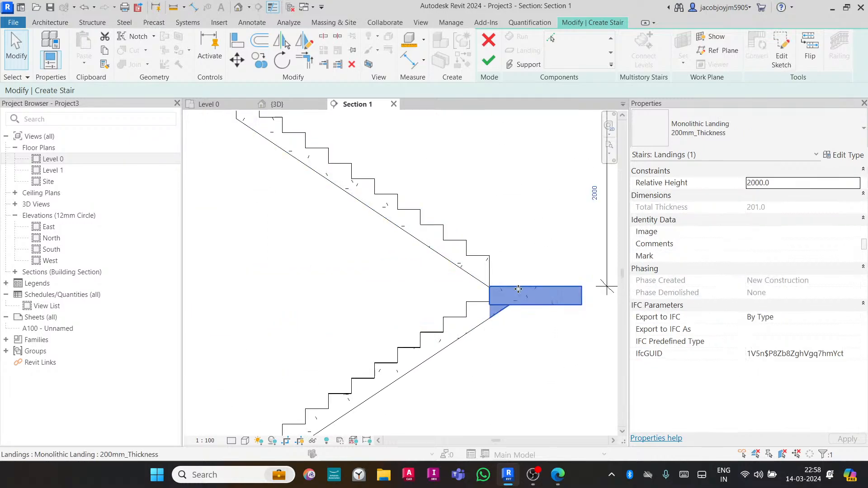
pyautogui.press('Delete')
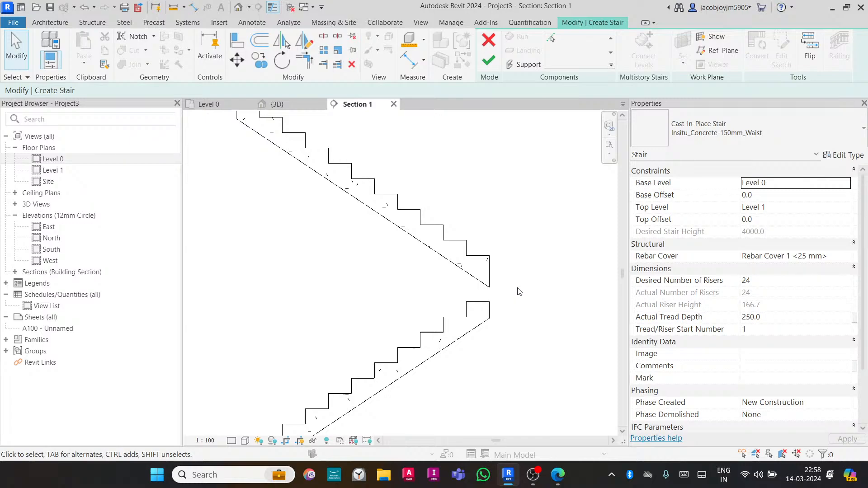
# - Inspect the lower run in the section and the stair without its landing in the 3D view
pyautogui.click(489, 322)
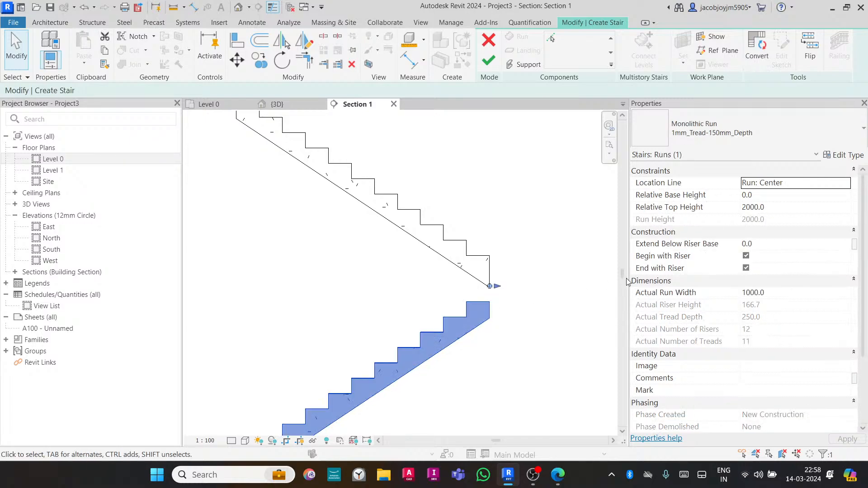
pyautogui.click(520, 298)
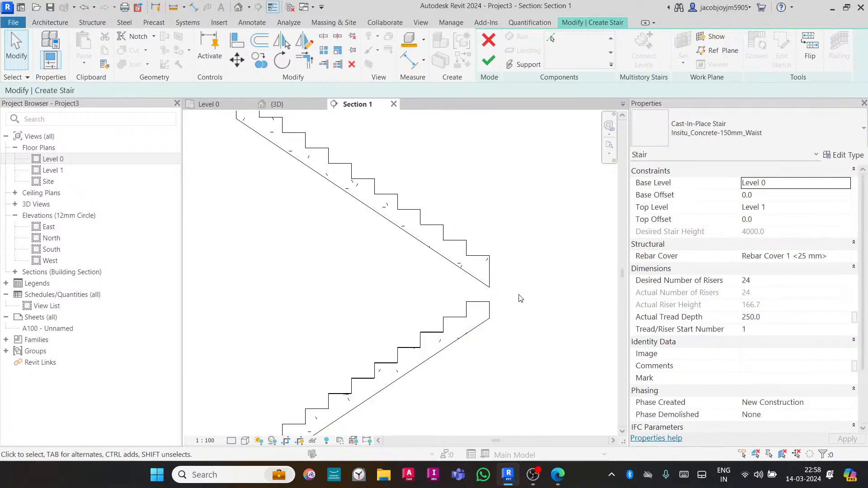
pyautogui.scroll(-1, 389, 290)
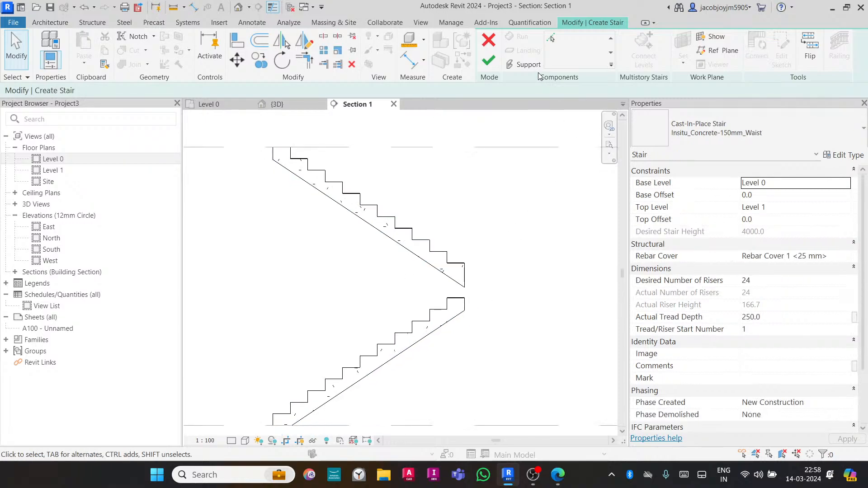
pyautogui.scroll(-2, 463, 242)
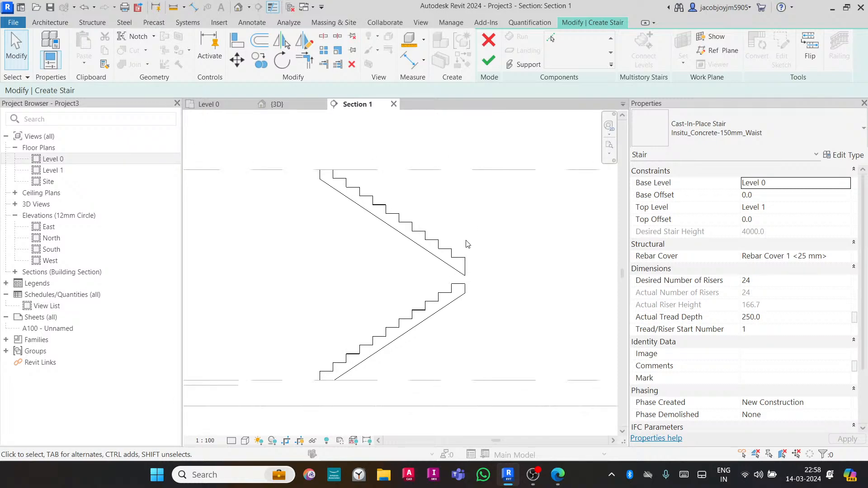
pyautogui.click(456, 283)
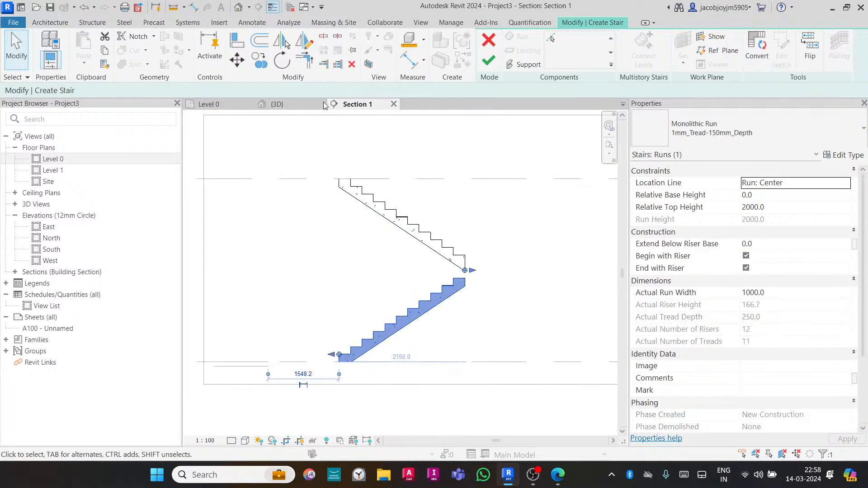
pyautogui.click(276, 104)
pyautogui.scroll(3, 491, 293)
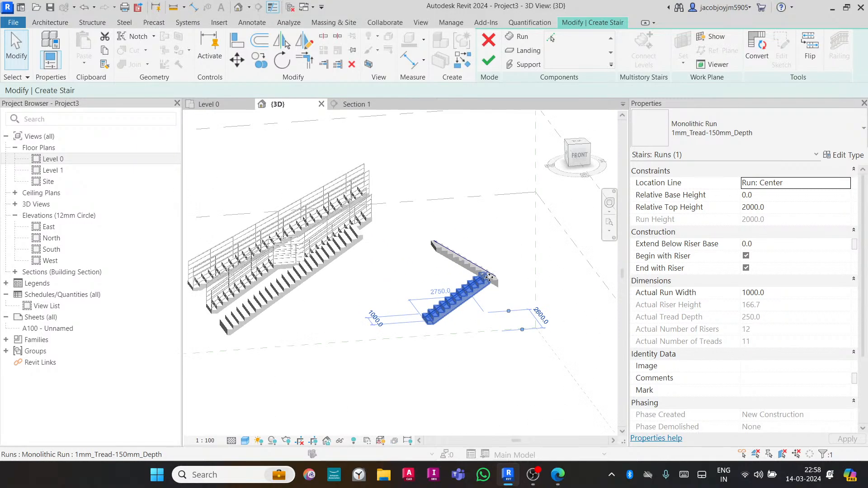
pyautogui.keyDown('shift'); pyautogui.moveTo(515, 245); pyautogui.dragTo(477, 257, button='middle'); pyautogui.keyUp('shift')
pyautogui.click(509, 237)
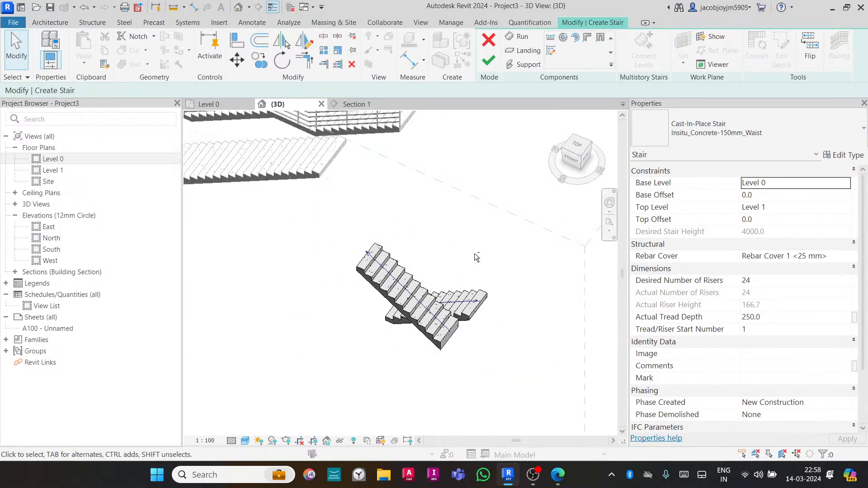
# - Try to add a landing in the 3D view by picking the lower and upper runs
pyautogui.click(525, 50)
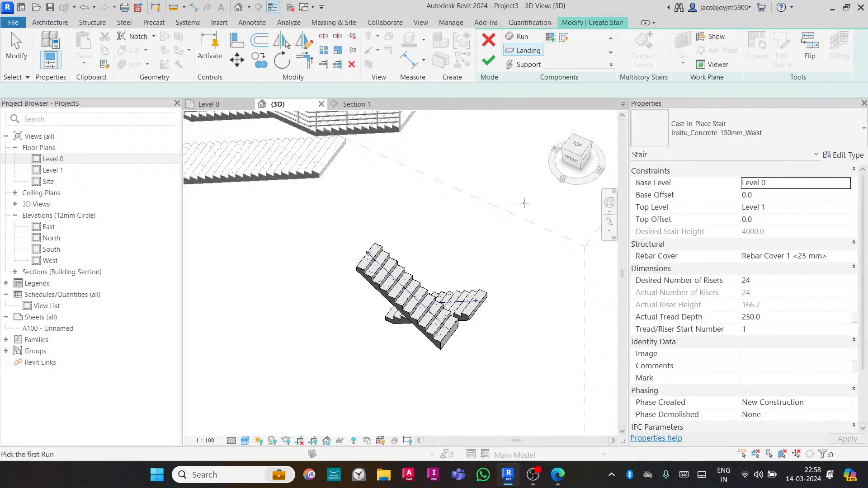
pyautogui.click(473, 289)
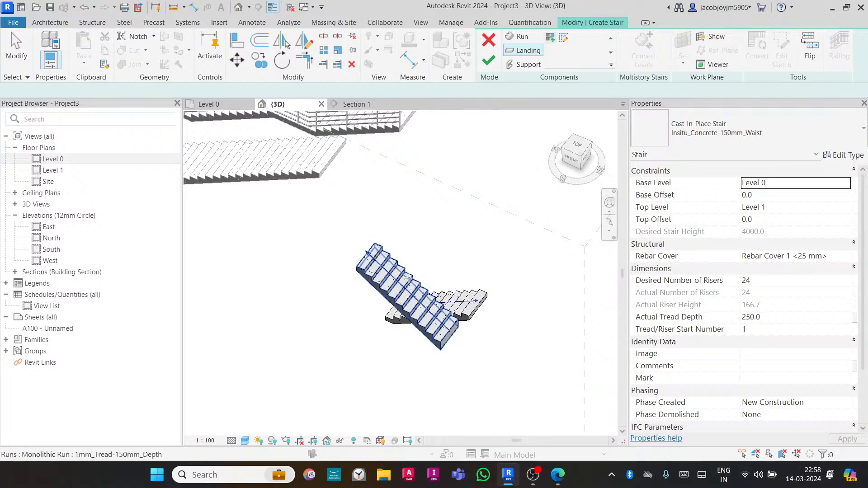
pyautogui.press('Escape')
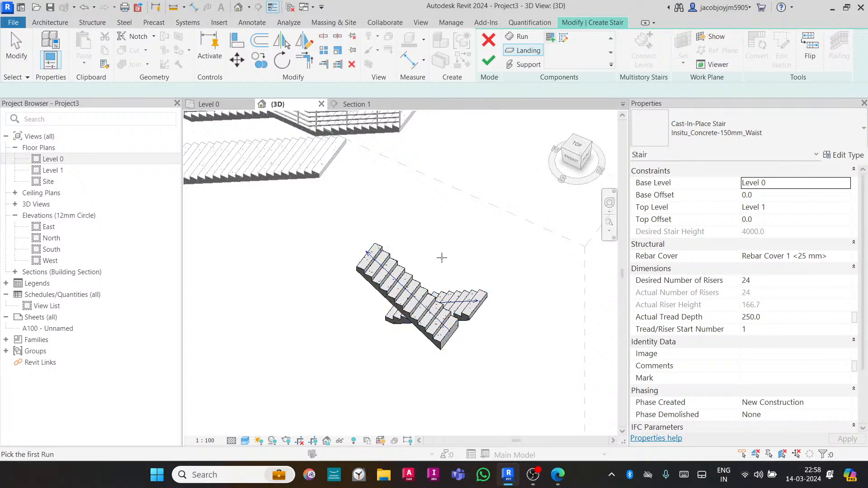
pyautogui.click(430, 300)
pyautogui.press('Escape')
pyautogui.click(447, 317)
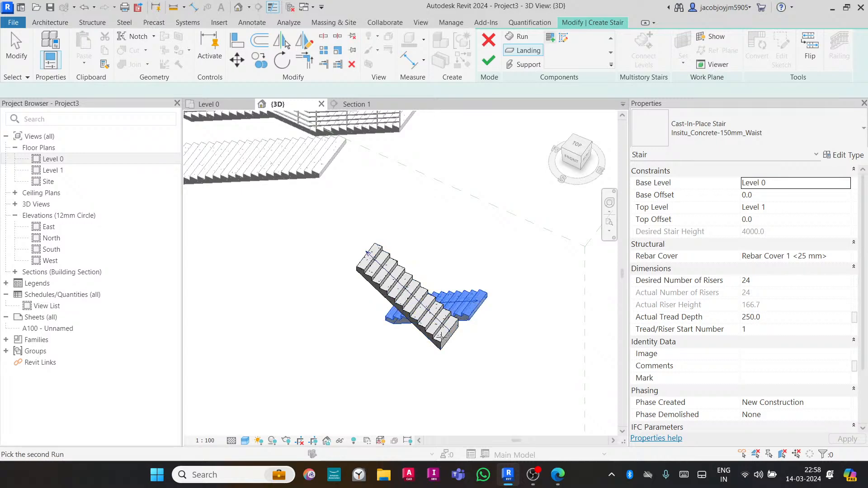
pyautogui.press('Escape')
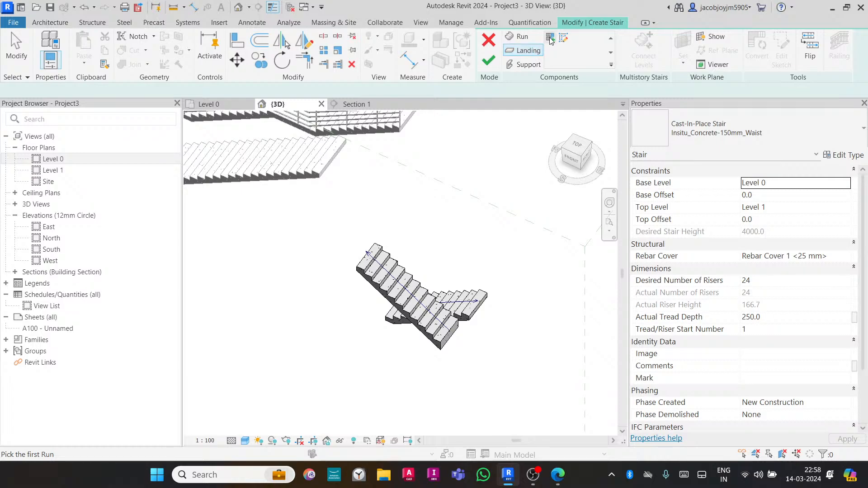
pyautogui.press('Escape')
pyautogui.moveTo(474, 260); pyautogui.dragTo(408, 343)
pyautogui.click(523, 50)
pyautogui.click(480, 308)
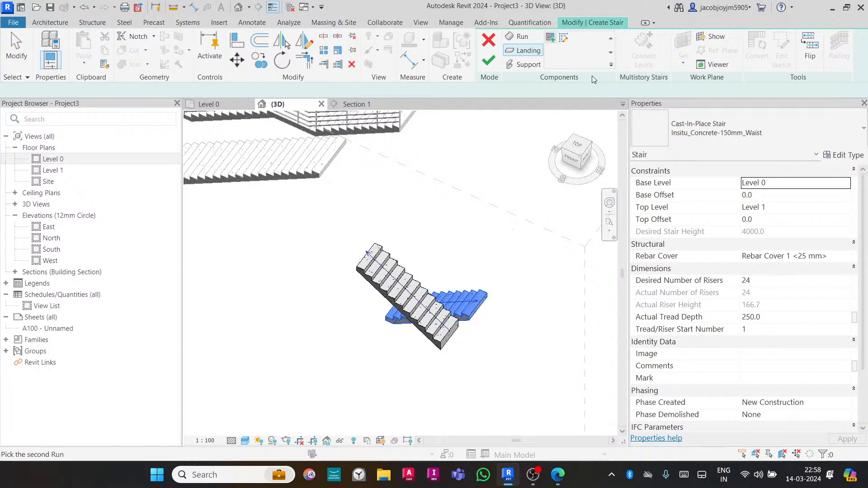
pyautogui.press('Escape')
pyautogui.press('Escape')
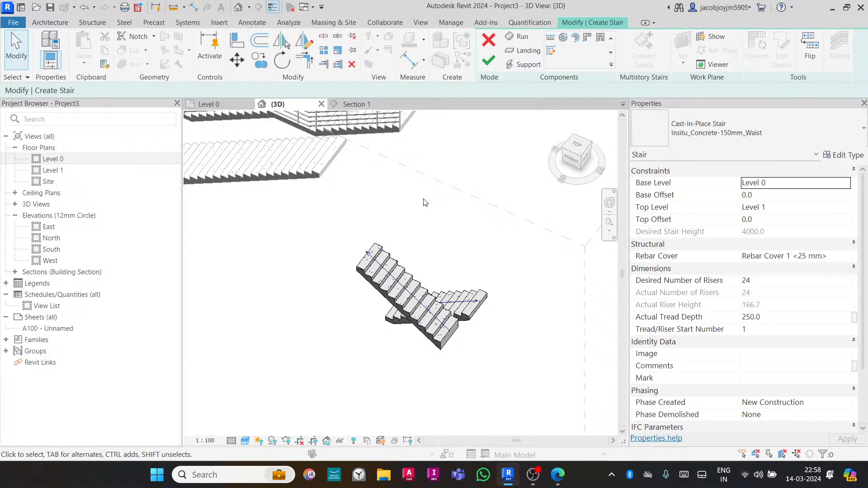
# - In Section 1, turn off the lower run's End with Riser and drag its top end up to meet the upper run
pyautogui.click(363, 105)
pyautogui.click(467, 288)
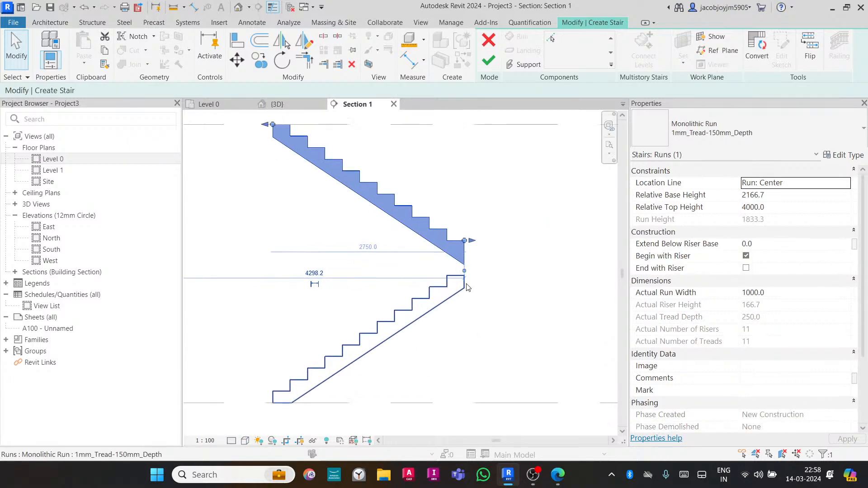
pyautogui.press('Escape')
pyautogui.click(465, 289)
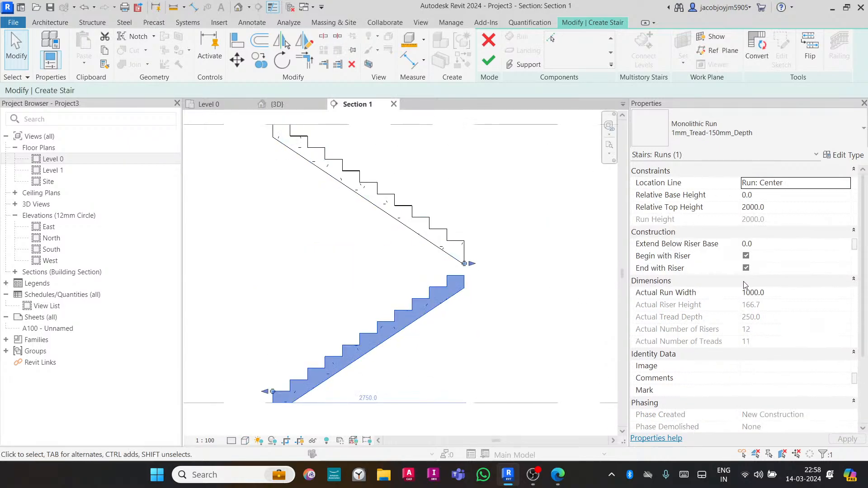
pyautogui.click(748, 269)
pyautogui.scroll(3, 466, 275)
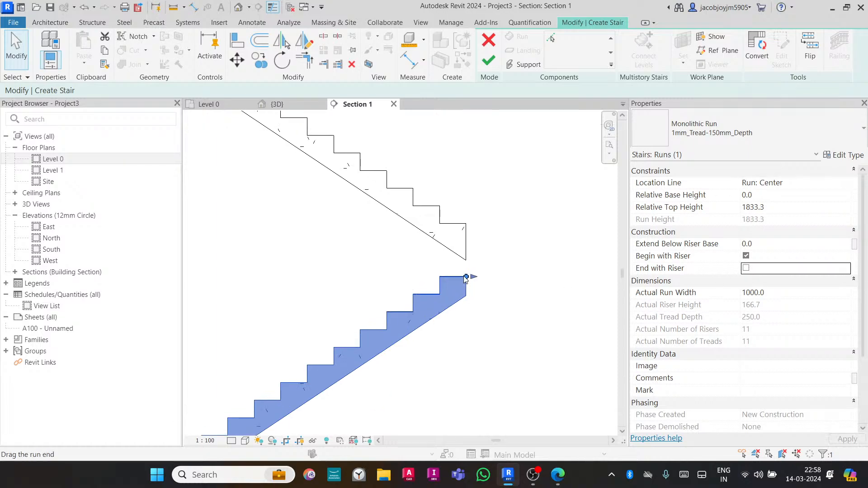
pyautogui.moveTo(469, 276); pyautogui.dragTo(490, 255)
pyautogui.scroll(-2, 475, 268)
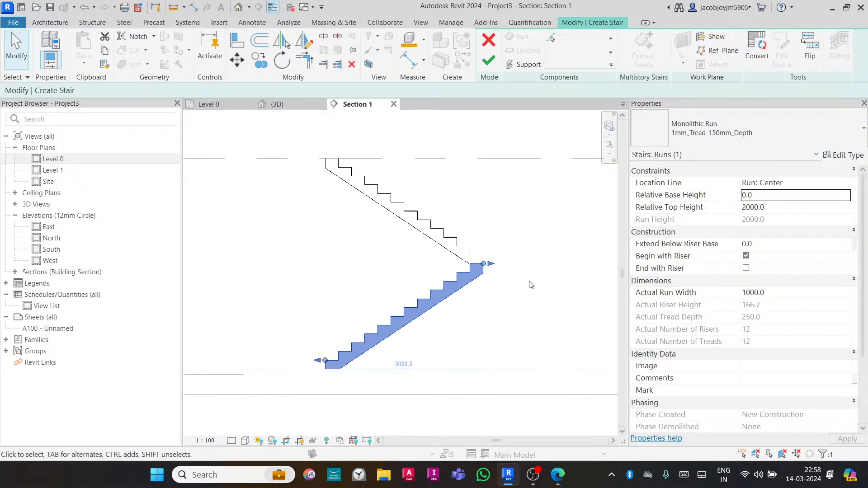
# - Retry creating a landing in the 3D view by picking the lower and upper runs in turn
pyautogui.click(529, 283)
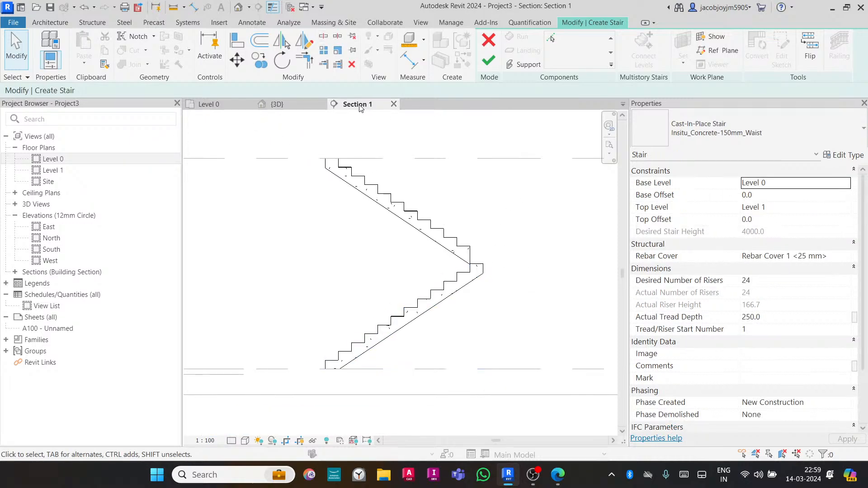
pyautogui.click(284, 107)
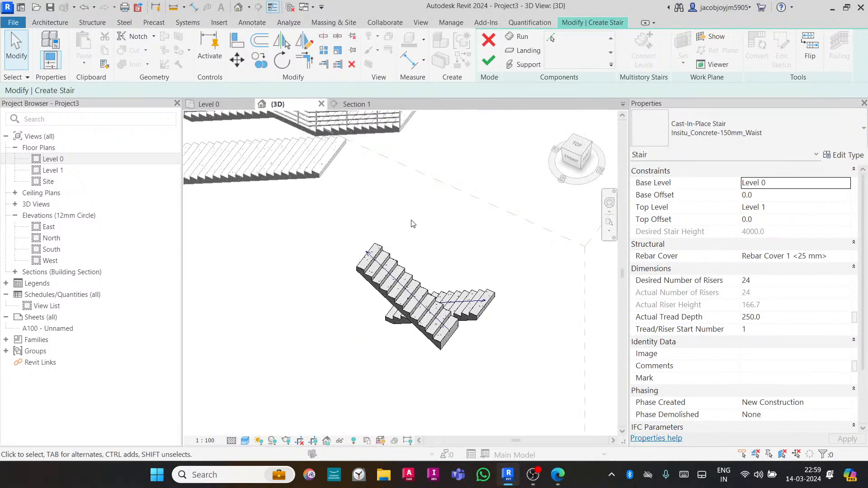
pyautogui.click(525, 50)
pyautogui.click(477, 300)
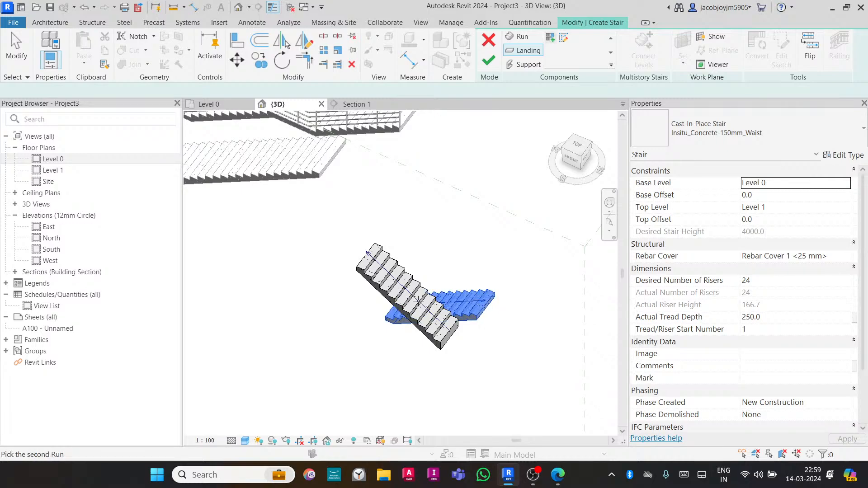
pyautogui.click(438, 332)
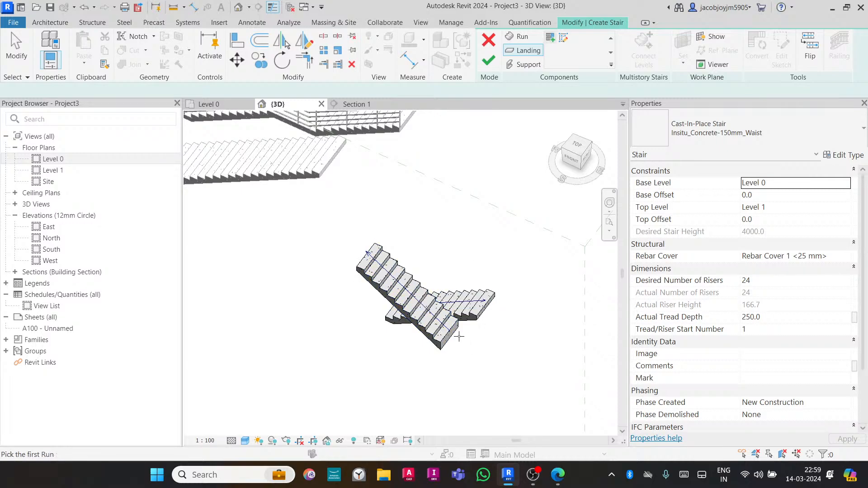
pyautogui.click(446, 330)
pyautogui.click(482, 302)
pyautogui.keyDown('shift'); pyautogui.moveTo(480, 294); pyautogui.dragTo(506, 330, button='middle'); pyautogui.keyUp('shift')
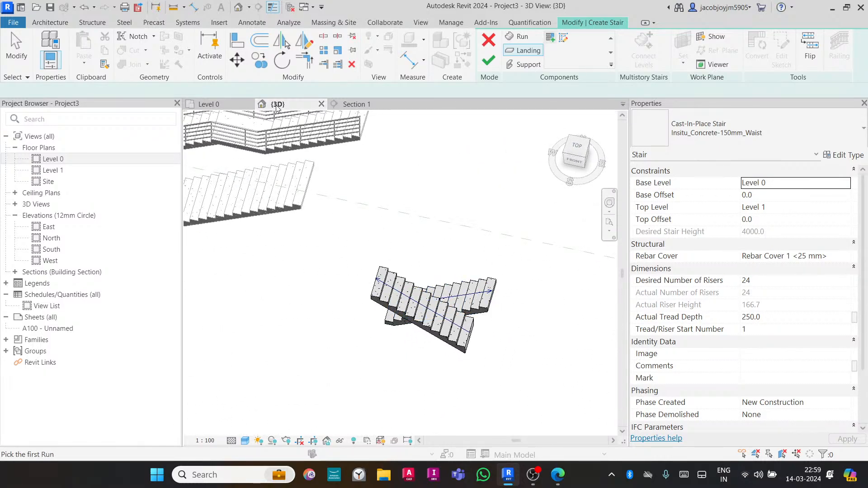
# - On Level 0, sketch a rectangular landing boundary beside the run ends, widening it to about 2100 mm by 2600 mm
pyautogui.click(223, 106)
pyautogui.scroll(-3, 413, 282)
pyautogui.moveTo(493, 283); pyautogui.dragTo(420, 291, button='middle')
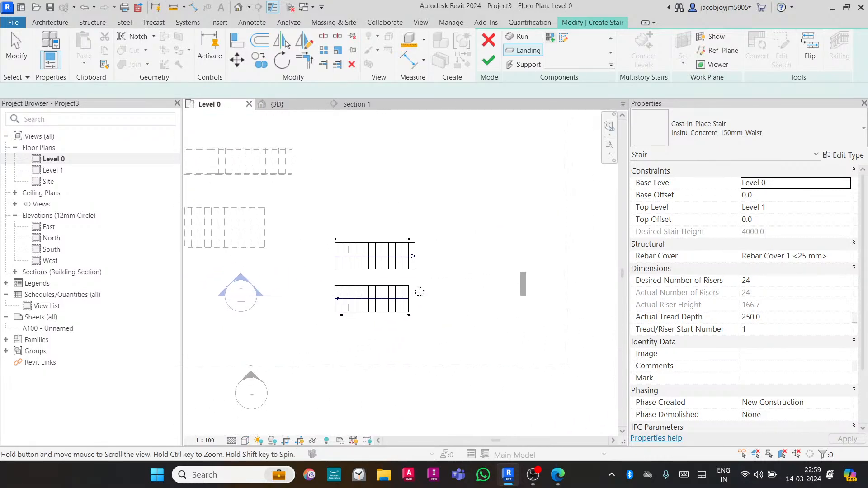
pyautogui.click(563, 38)
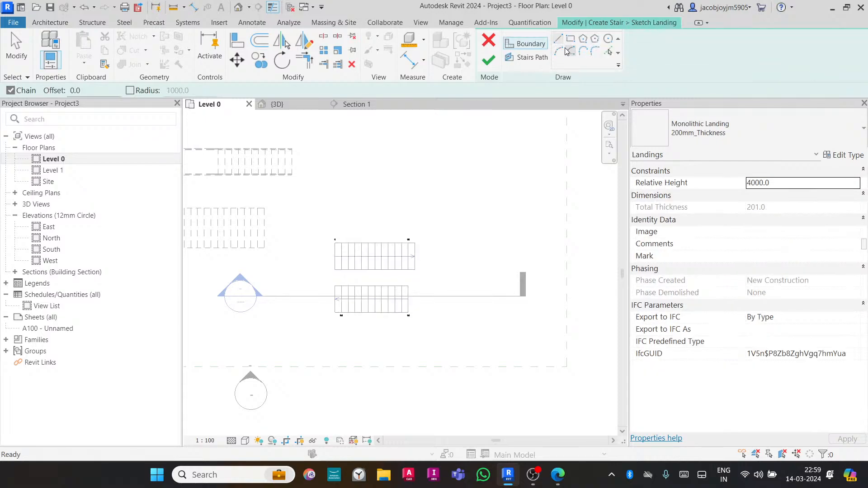
pyautogui.click(570, 39)
pyautogui.click(408, 312)
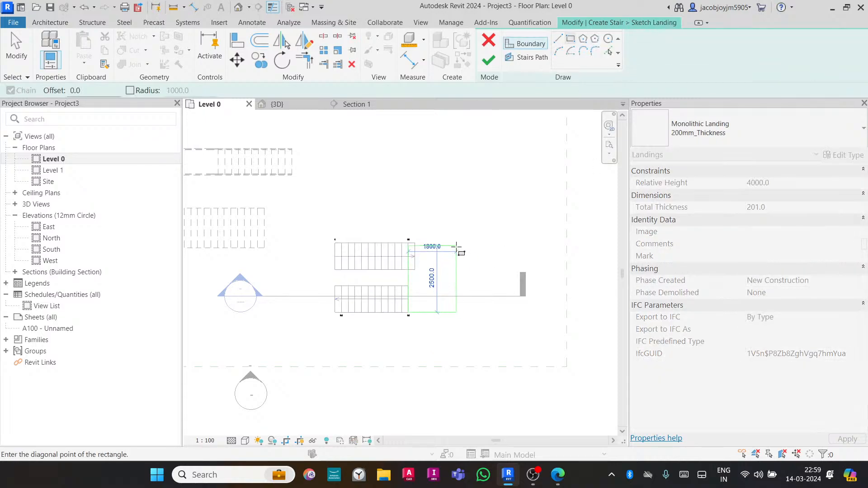
pyautogui.click(414, 243)
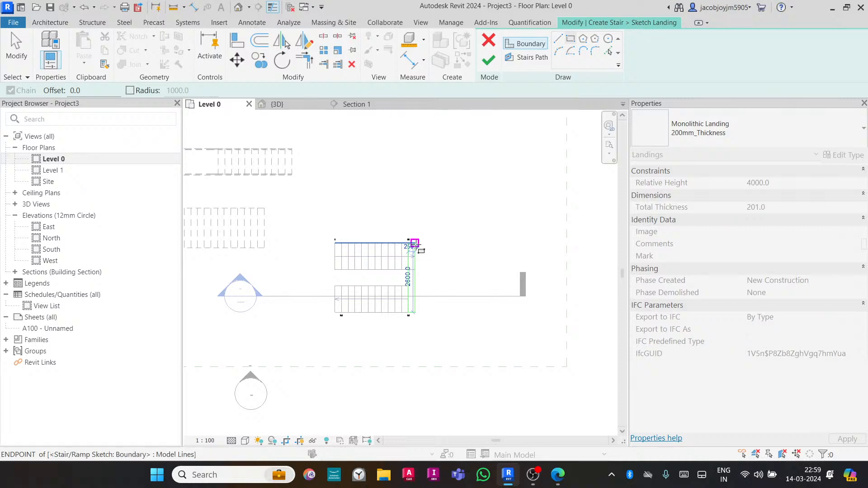
pyautogui.press('Escape')
pyautogui.moveTo(415, 278); pyautogui.dragTo(465, 277)
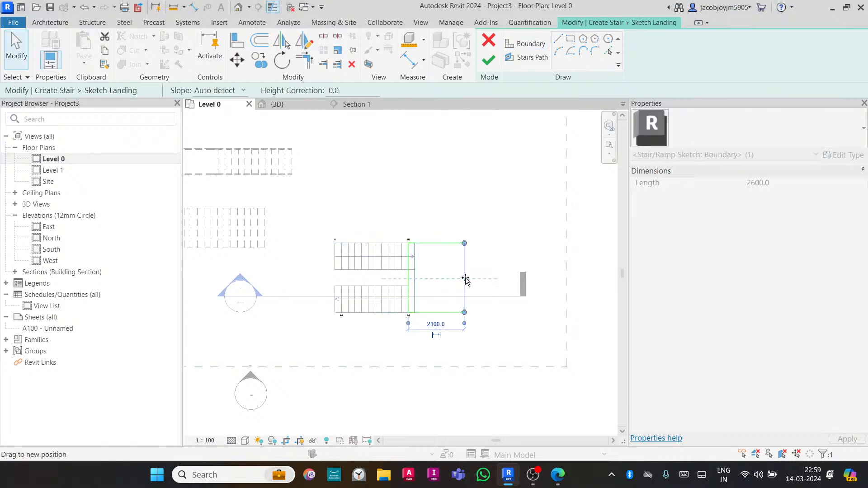
pyautogui.press('Escape')
pyautogui.scroll(2, 416, 257)
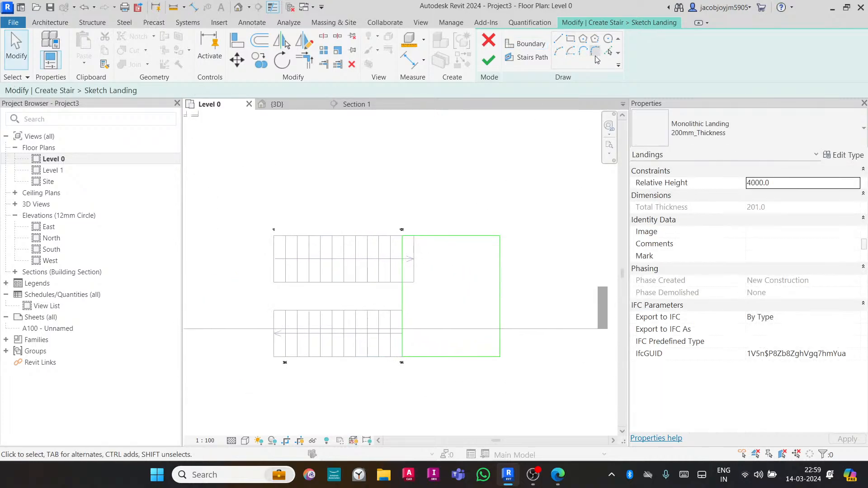
# - Pick the upper run's end edge into the landing boundary, trim the corners and finish the landing sketch
pyautogui.click(609, 52)
pyautogui.click(415, 272)
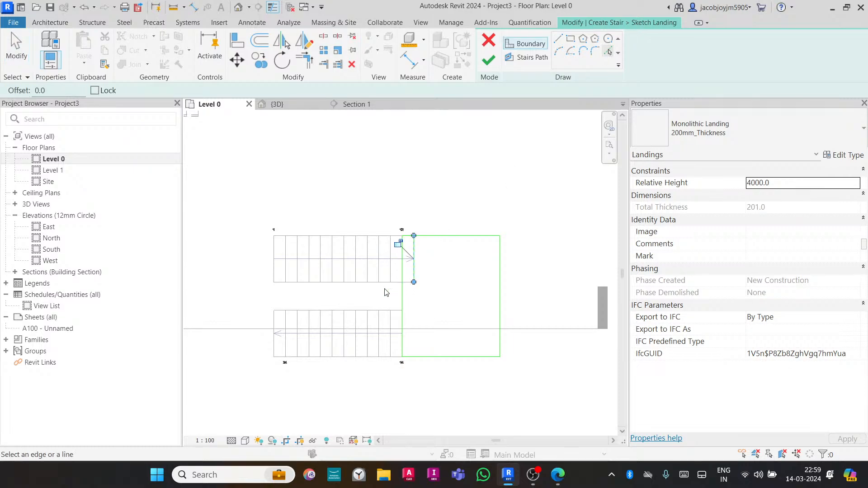
pyautogui.click(383, 284)
pyautogui.press('Escape')
pyautogui.scroll(2, 408, 284)
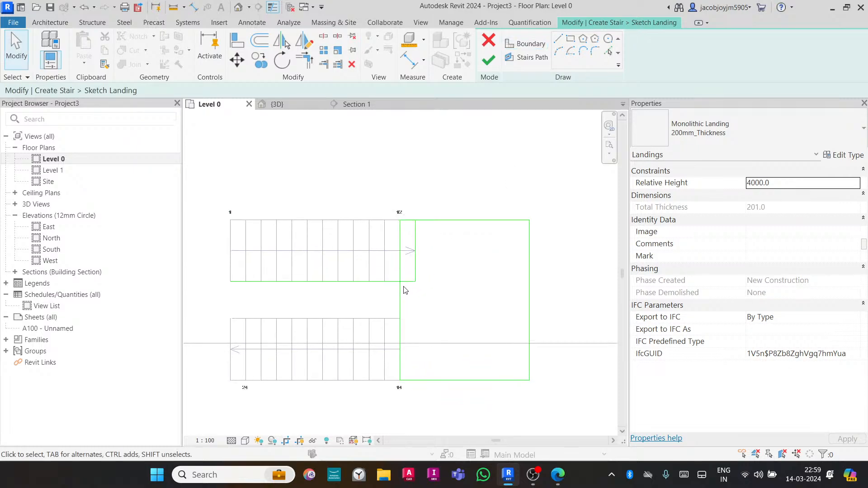
pyautogui.press('t')
pyautogui.press('r')
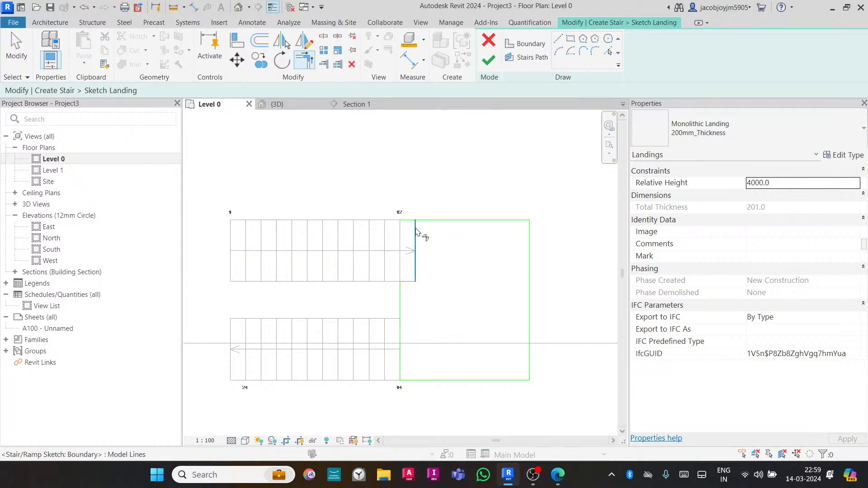
pyautogui.press('Escape')
pyautogui.click(489, 60)
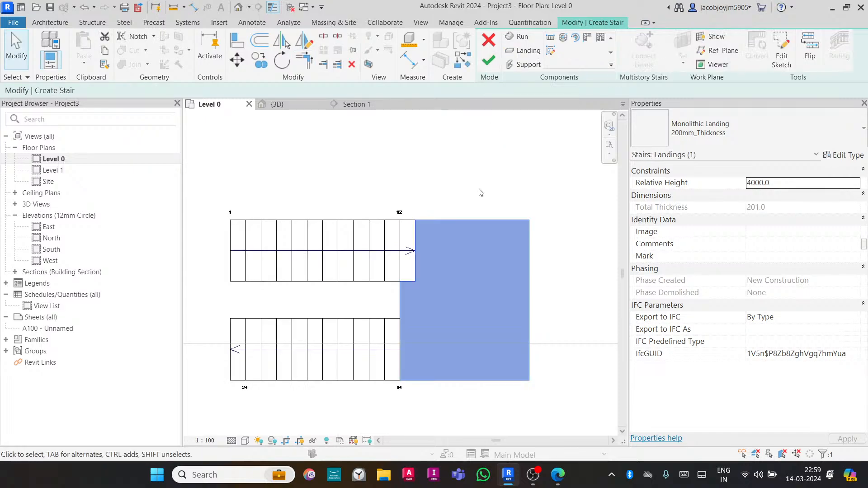
# - In Section 1, dimension the lower run's top height above Level 0
pyautogui.click(360, 107)
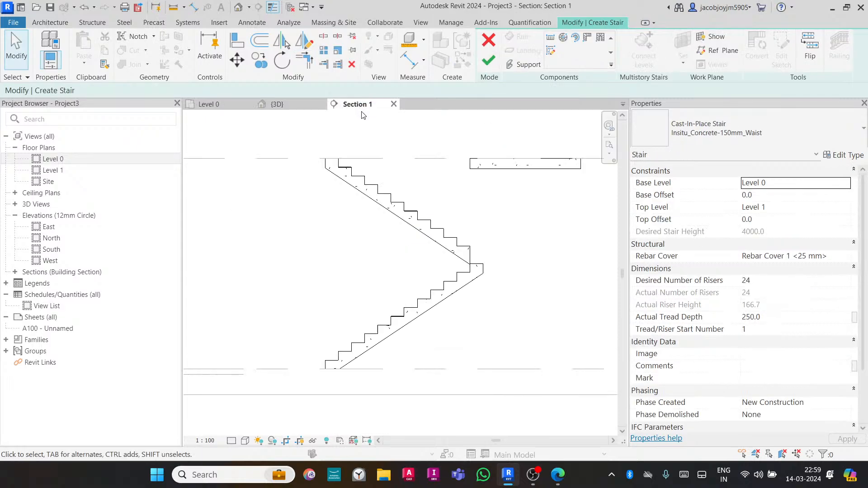
pyautogui.scroll(-2, 352, 247)
pyautogui.click(463, 198)
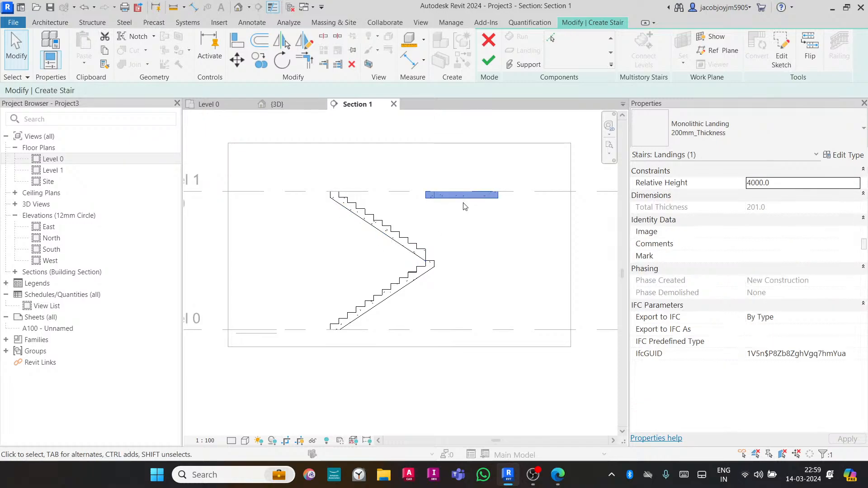
pyautogui.click(445, 256)
pyautogui.press('d')
pyautogui.press('i')
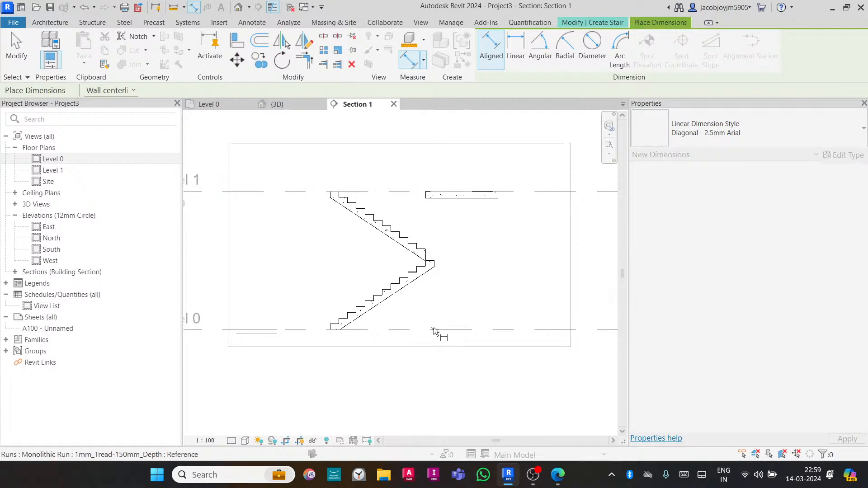
pyautogui.click(439, 330)
pyautogui.click(437, 261)
pyautogui.click(509, 264)
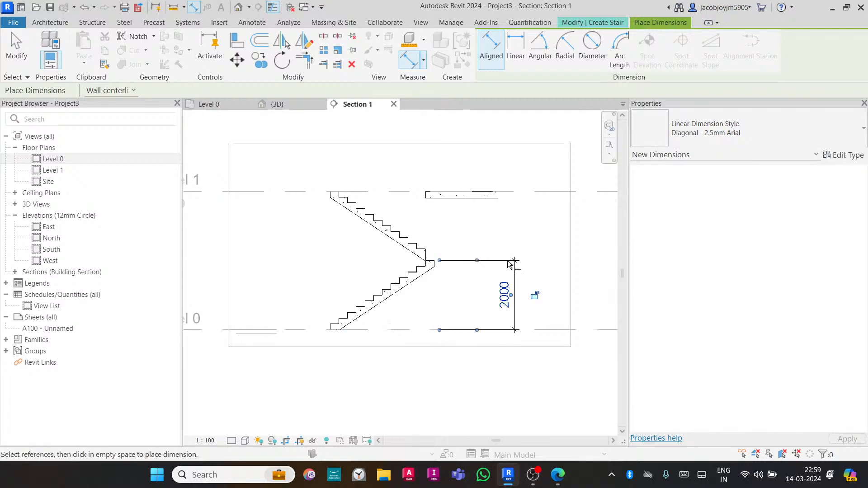
pyautogui.press('Escape')
pyautogui.press('Escape')
# - Set the landing's Relative Height to 2000.0
pyautogui.click(479, 196)
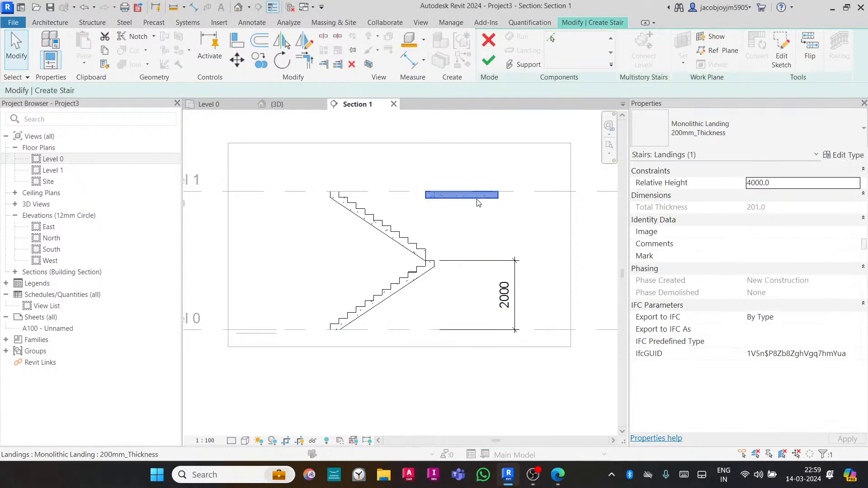
pyautogui.click(788, 186)
pyautogui.write('2000.0')
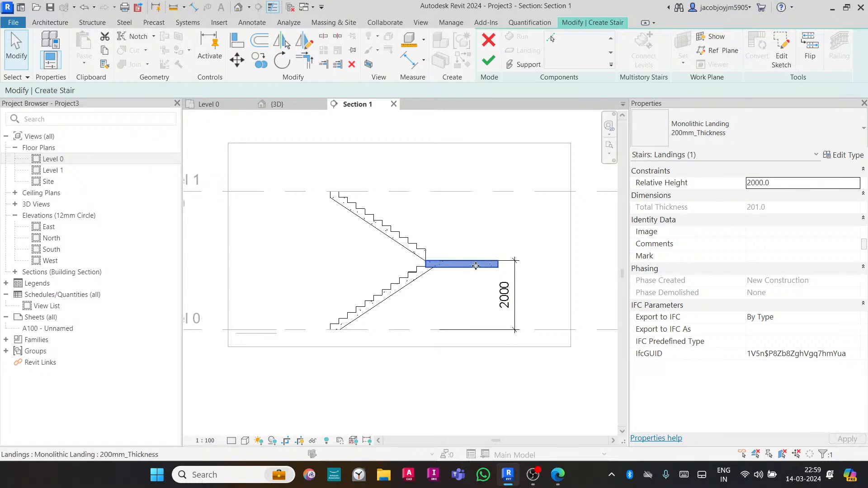
pyautogui.click(451, 246)
pyautogui.scroll(2, 414, 255)
# - Turn off Begin with Riser for the upper run
pyautogui.click(436, 252)
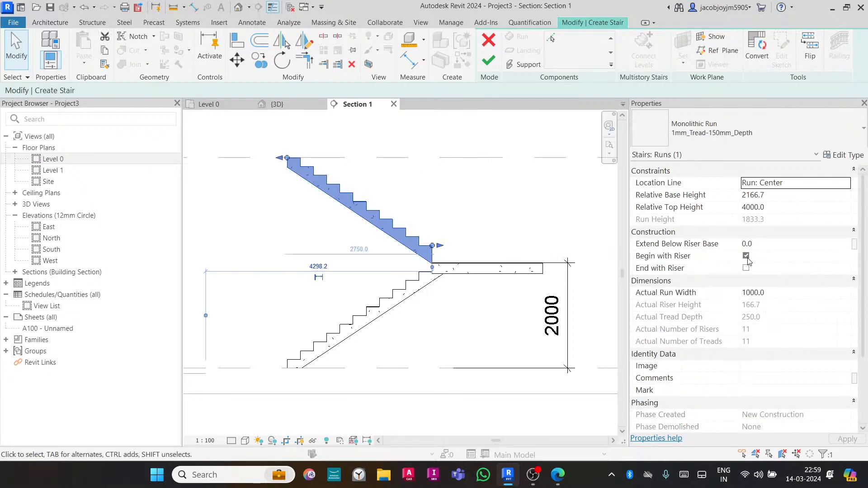
pyautogui.click(746, 256)
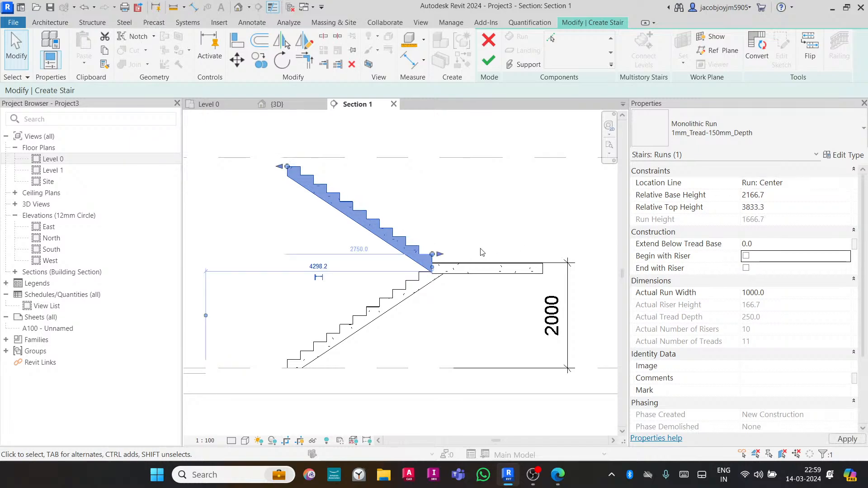
pyautogui.click(451, 193)
pyautogui.scroll(3, 410, 262)
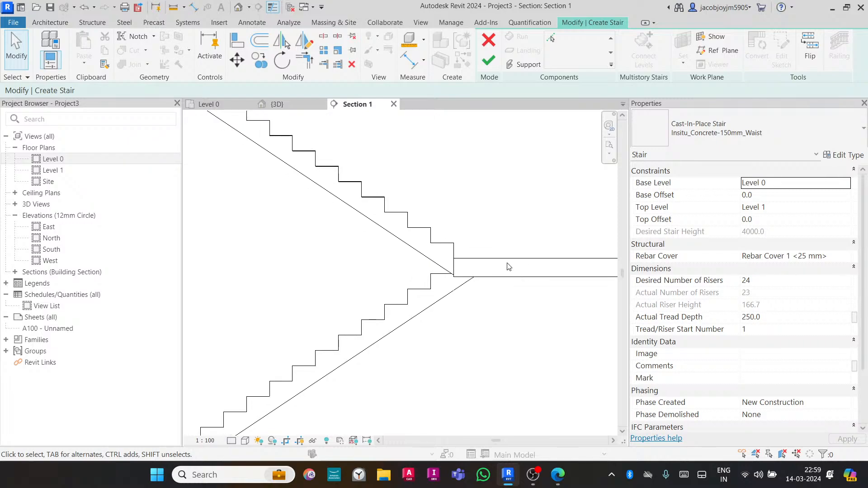
pyautogui.scroll(-3, 508, 267)
# - Drag the upper run's top end up to Level 1
pyautogui.click(337, 223)
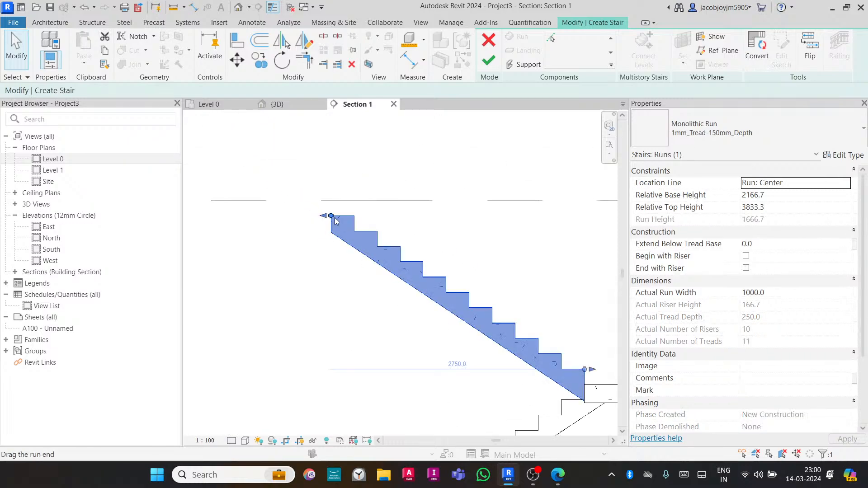
pyautogui.moveTo(335, 217); pyautogui.dragTo(312, 205)
pyautogui.scroll(-3, 321, 210)
pyautogui.click(468, 182)
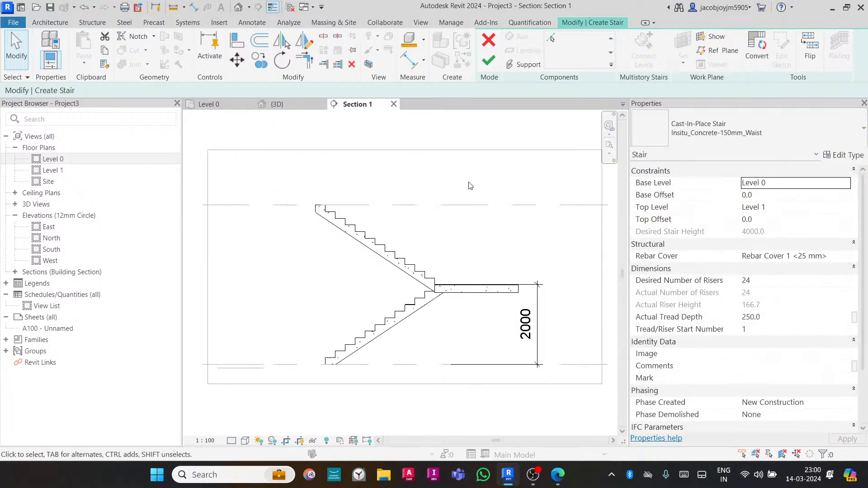
# - Finish the stair edit and cancel the save reminder
pyautogui.click(489, 61)
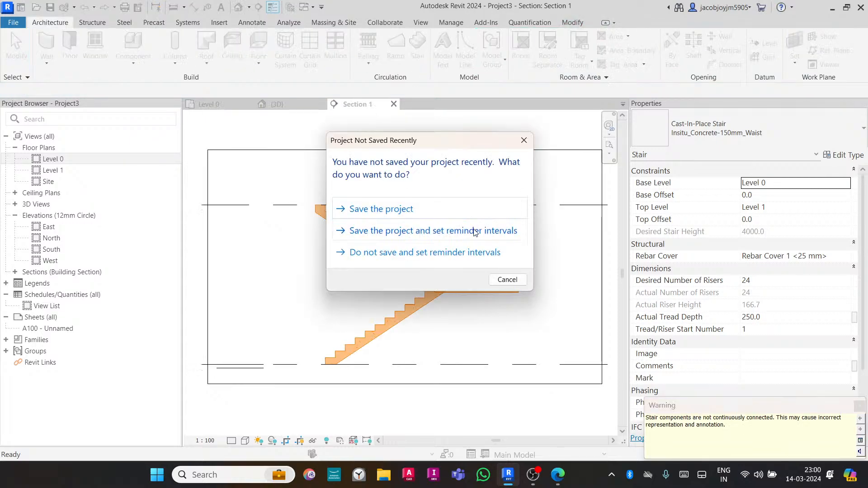
pyautogui.click(506, 280)
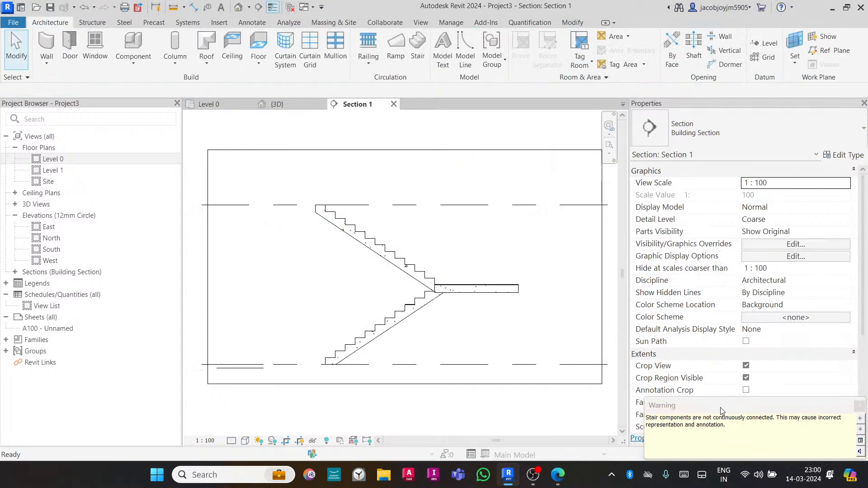
# - In the 3D view, select the stair and review its related warnings
pyautogui.click(277, 104)
pyautogui.moveTo(452, 294)
pyautogui.keyDown('shift'); pyautogui.mouseDown(button='middle')
pyautogui.moveTo(547, 330)
pyautogui.moveTo(407, 312)
pyautogui.moveTo(380, 323)
pyautogui.moveTo(361, 310)
pyautogui.moveTo(393, 299)
pyautogui.mouseUp(button='middle'); pyautogui.keyUp('shift')
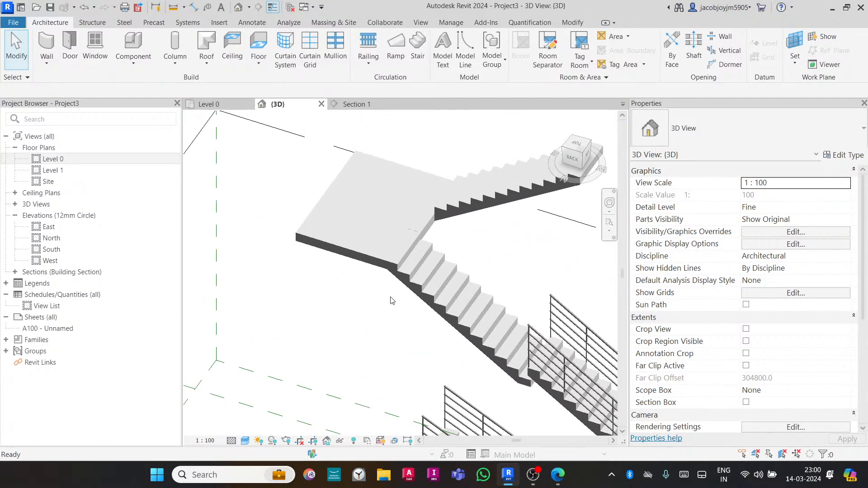
pyautogui.click(408, 275)
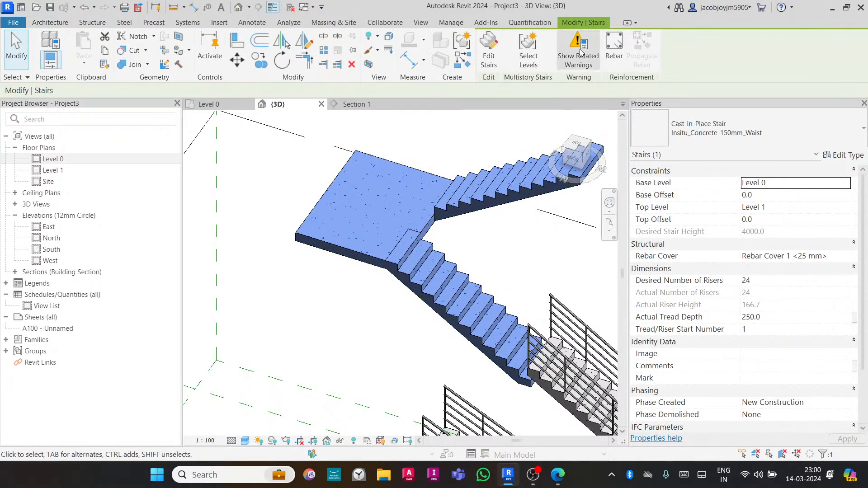
pyautogui.click(581, 52)
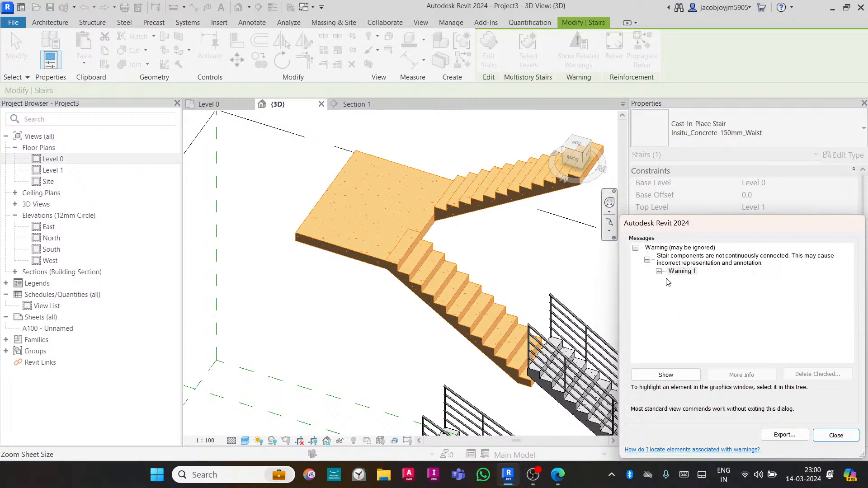
pyautogui.click(831, 434)
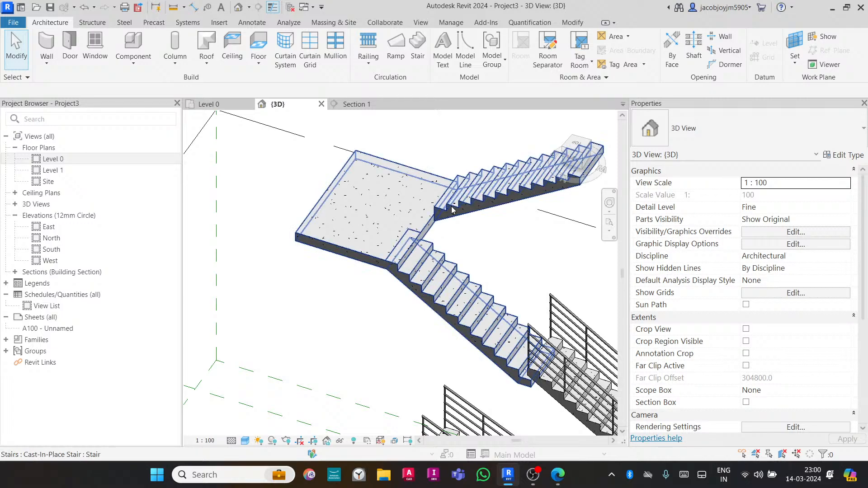
# - Open the stair's landing sketch in the 3D view and trim the boundary lines at the landing corner
pyautogui.click(448, 231)
pyautogui.keyDown('shift'); pyautogui.moveTo(465, 291); pyautogui.dragTo(448, 244, button='middle'); pyautogui.keyUp('shift')
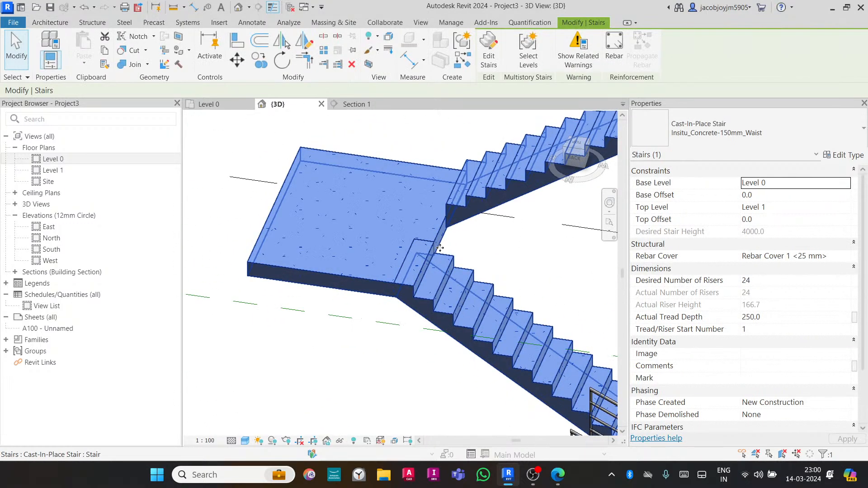
pyautogui.doubleClick(437, 234)
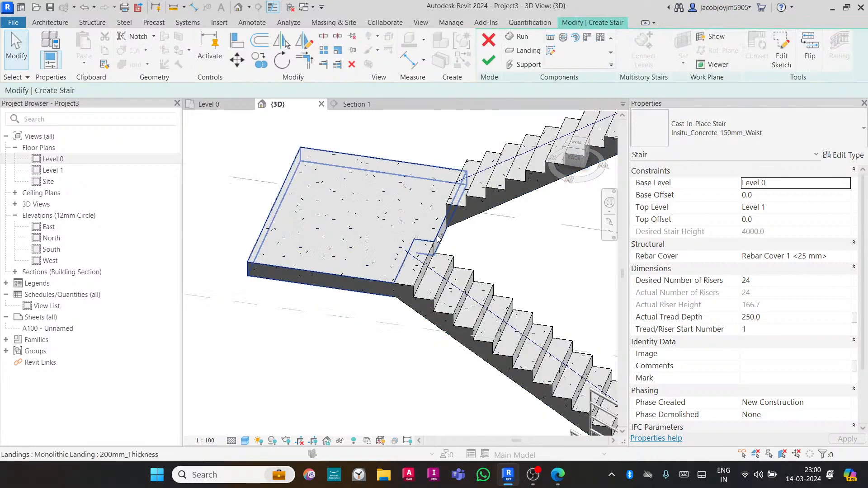
pyautogui.doubleClick(438, 239)
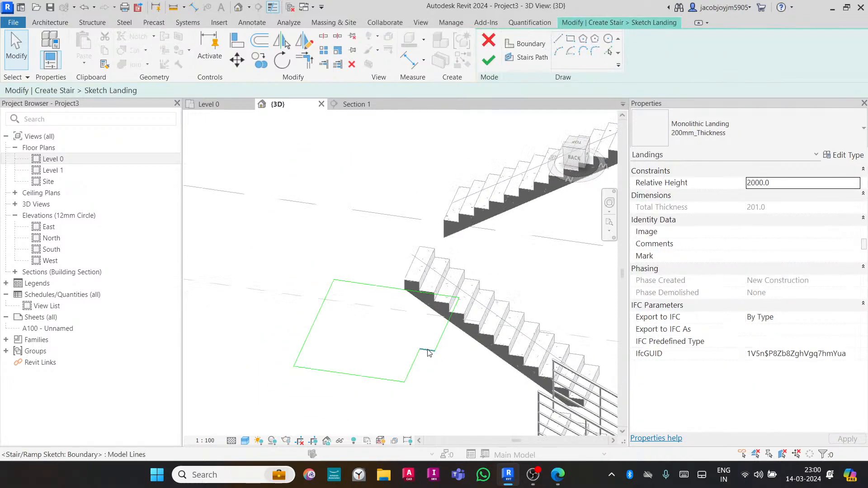
pyautogui.press('t')
pyautogui.press('r')
pyautogui.click(397, 381)
pyautogui.press('Escape')
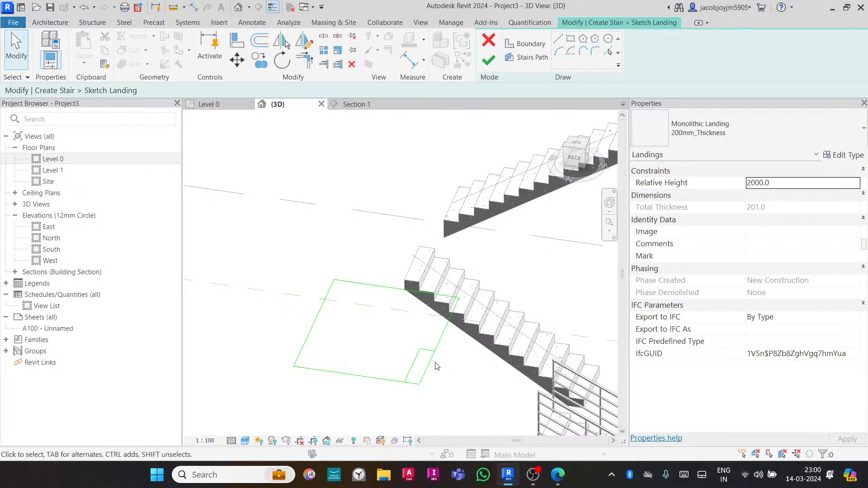
# - Delete the extra boundary segment and finish the landing sketch
pyautogui.click(421, 355)
pyautogui.press('Delete')
pyautogui.click(488, 61)
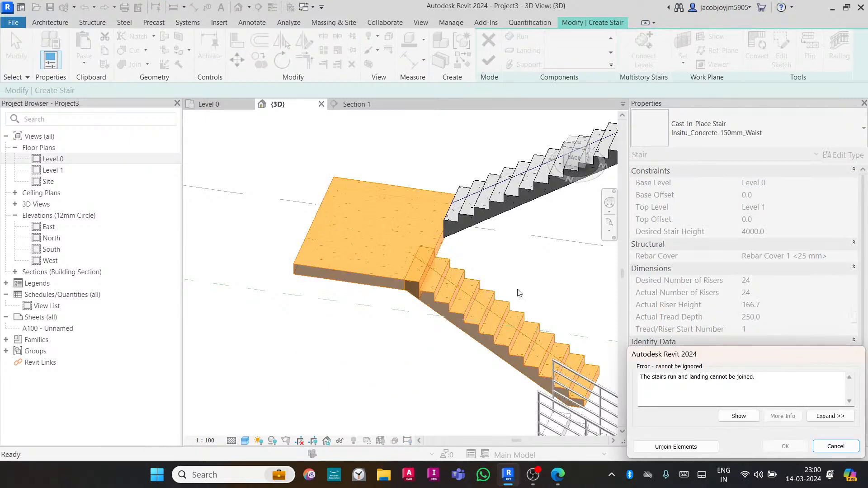
# - Unjoin the run and landing elements, then finish editing the stair
pyautogui.click(675, 447)
pyautogui.click(458, 367)
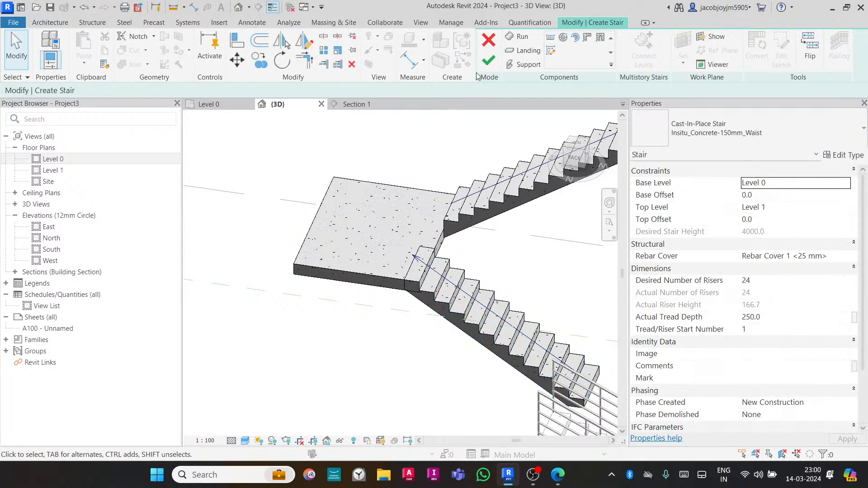
pyautogui.click(488, 62)
# - In the Level 0 plan, start a new stair and sketch its first run about 2500 mm long
pyautogui.scroll(-3, 390, 291)
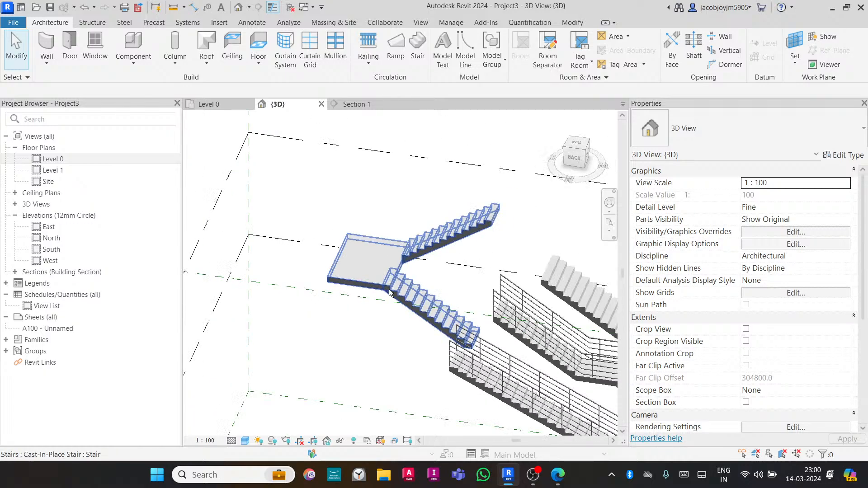
pyautogui.scroll(-2, 390, 292)
pyautogui.click(208, 104)
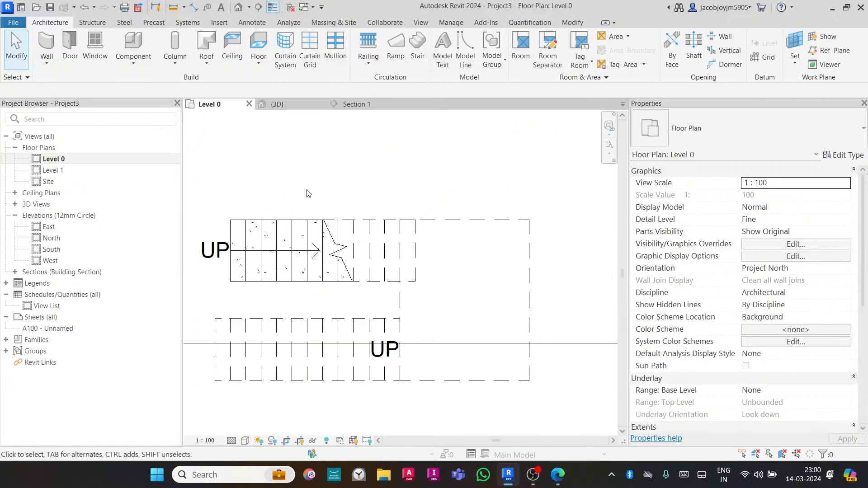
pyautogui.scroll(-5, 421, 219)
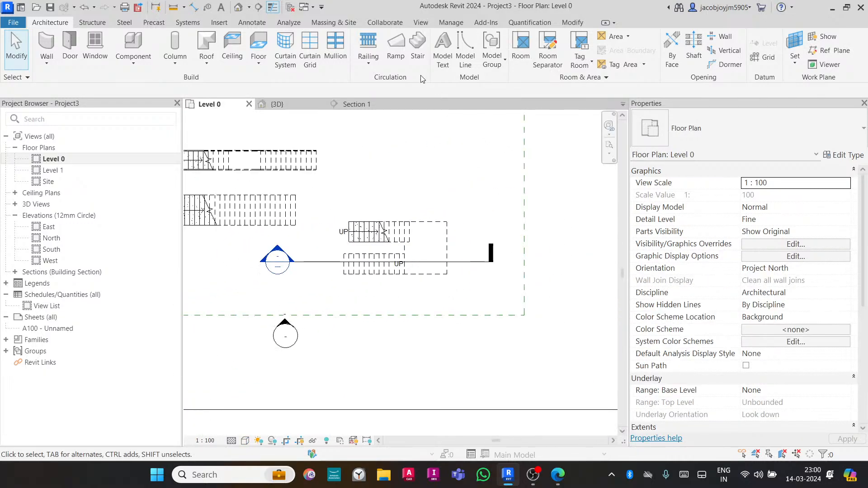
pyautogui.click(411, 50)
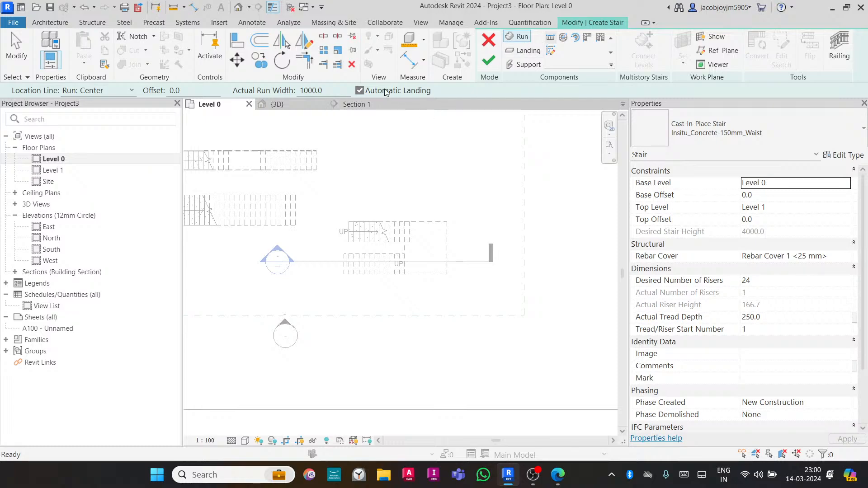
pyautogui.moveTo(424, 157); pyautogui.dragTo(436, 328, button='middle')
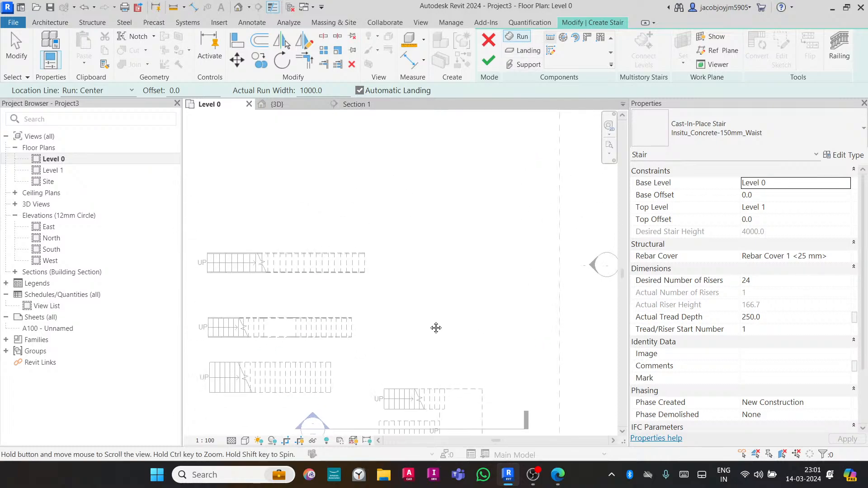
pyautogui.click(401, 287)
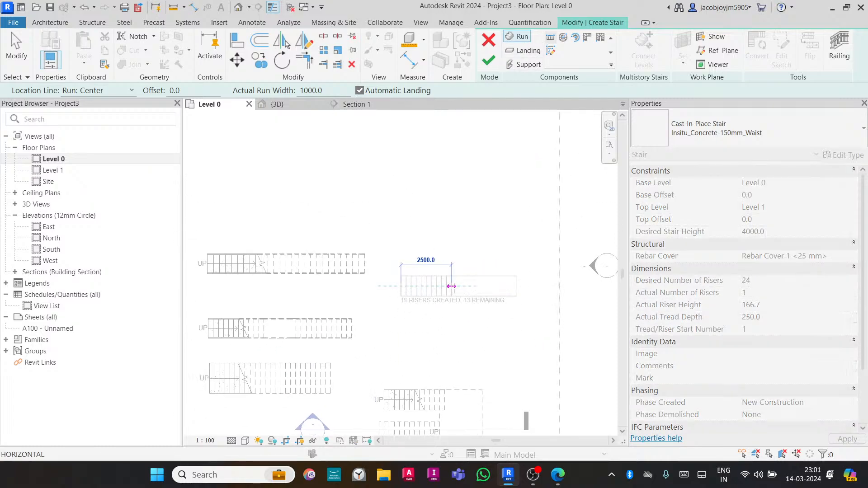
pyautogui.click(453, 287)
# - Sketch the return run parallel below the first and finish the U-shaped stair
pyautogui.click(452, 319)
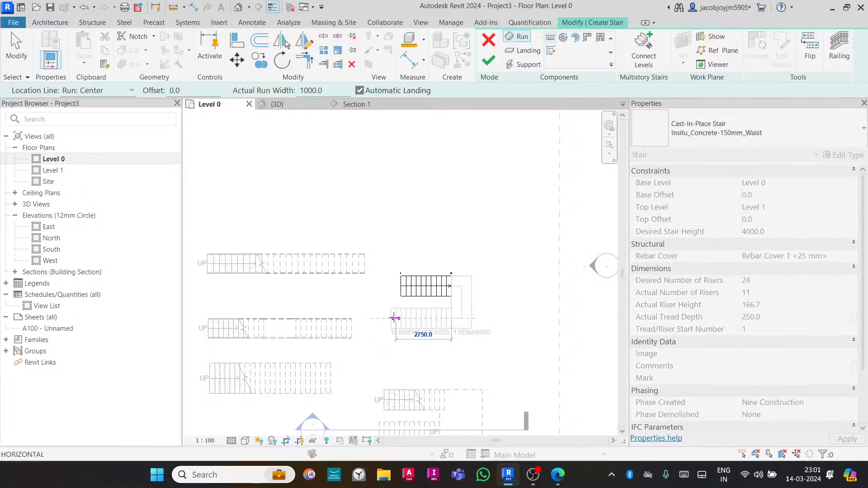
pyautogui.click(381, 318)
pyautogui.scroll(3, 434, 296)
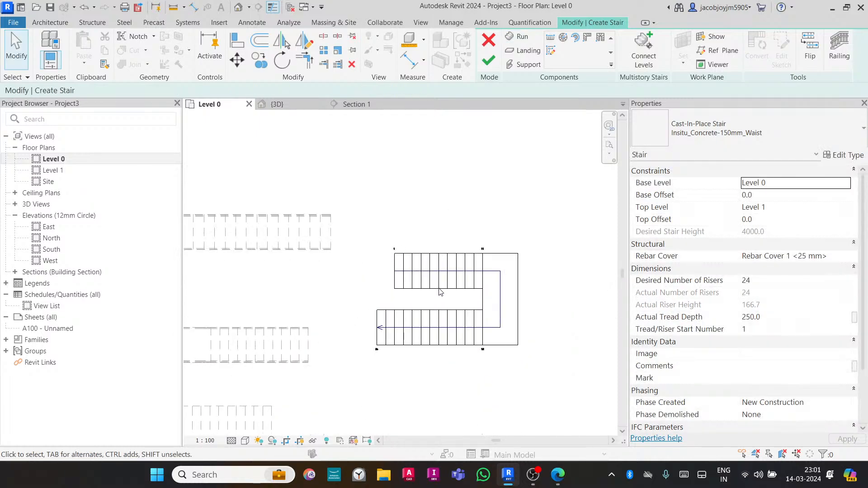
pyautogui.click(487, 62)
# - Move the section line across the new U-shaped stair and open its section view
pyautogui.scroll(-3, 465, 345)
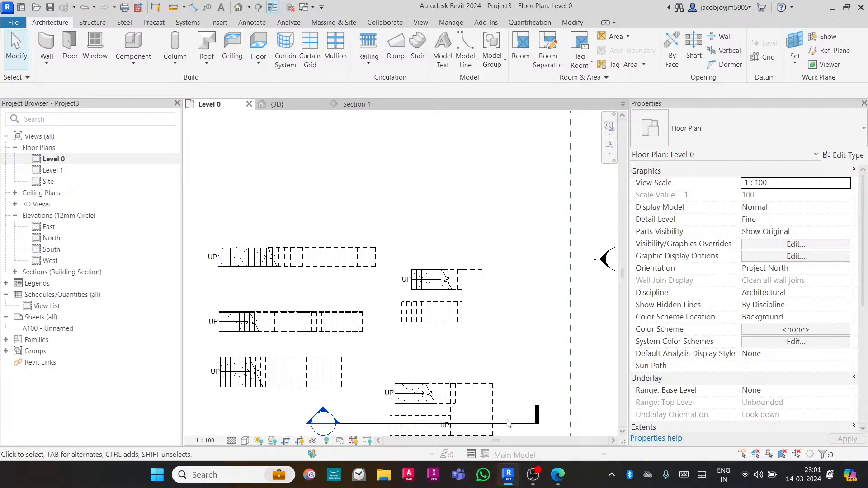
pyautogui.moveTo(509, 425); pyautogui.dragTo(517, 307)
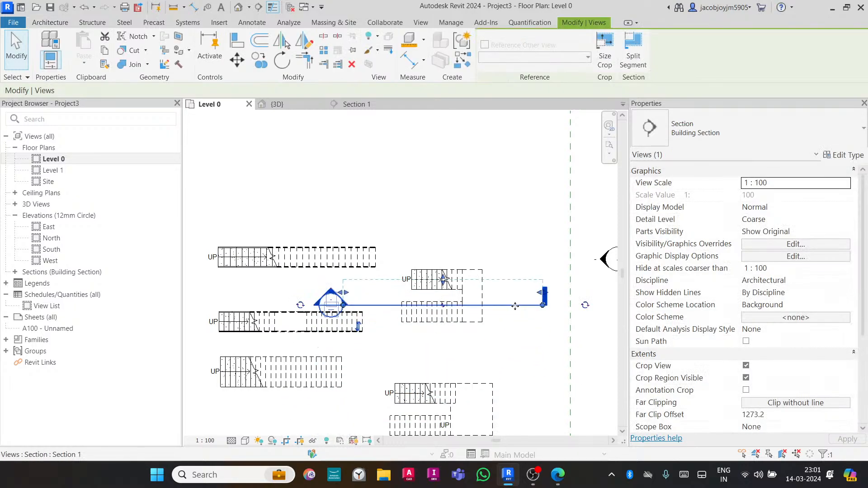
pyautogui.rightClick(516, 306)
pyautogui.moveTo(543, 224)
pyautogui.click(551, 195)
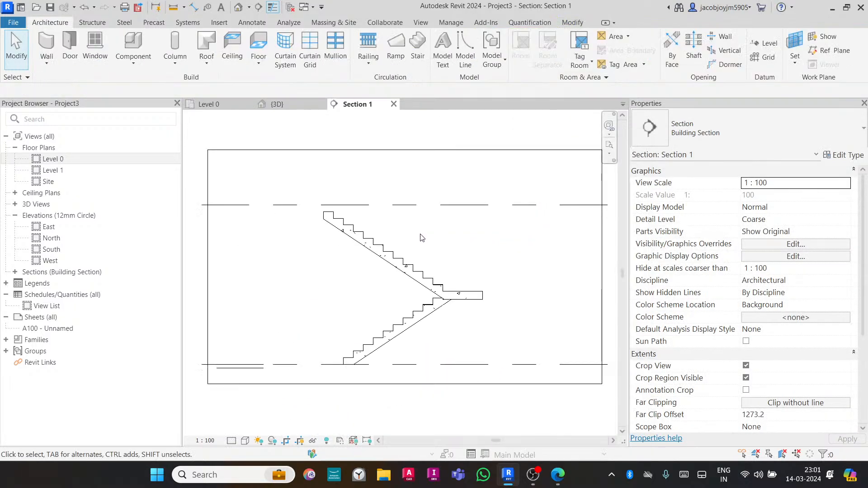
# - Edit the U-shaped stair and turn off End with Riser for the upper run
pyautogui.click(384, 247)
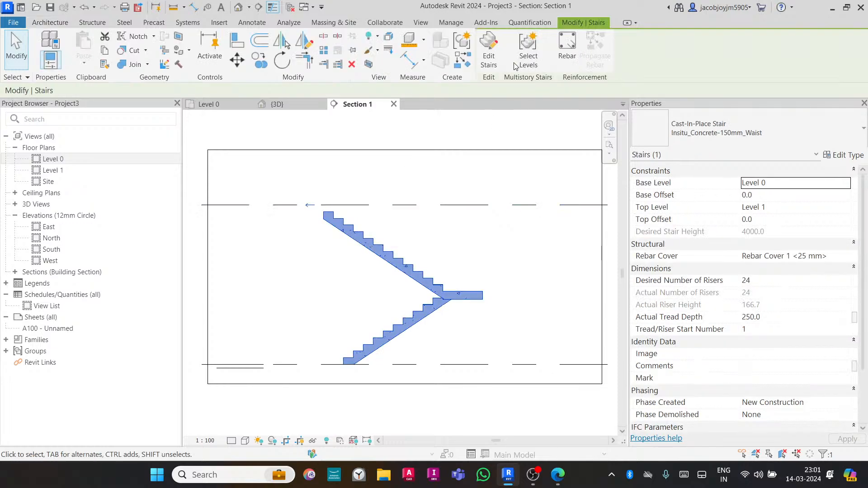
pyautogui.click(489, 47)
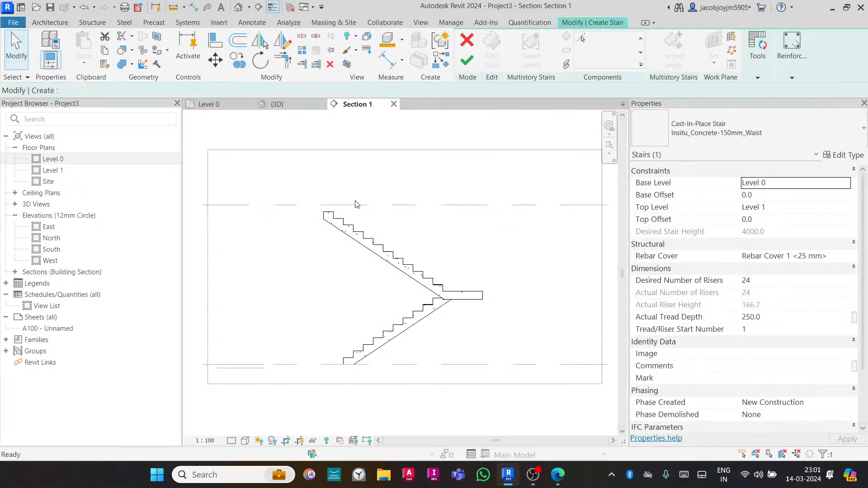
pyautogui.click(340, 219)
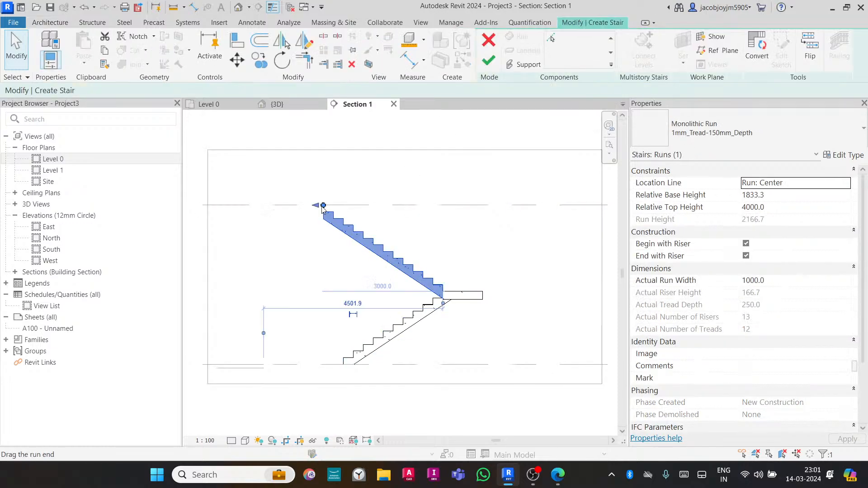
pyautogui.click(746, 257)
# - Drag the upper run's top end up to Level 1 and finish the stair edit
pyautogui.scroll(4, 320, 209)
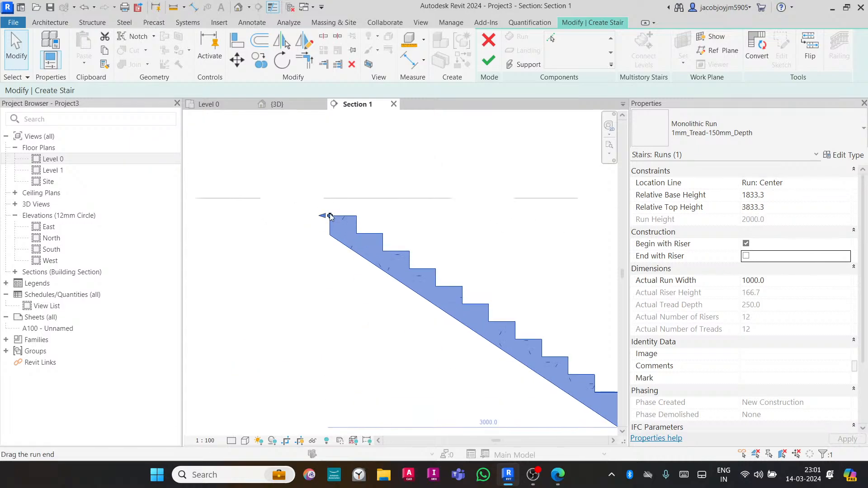
pyautogui.moveTo(330, 216); pyautogui.dragTo(300, 195)
pyautogui.scroll(-2, 362, 240)
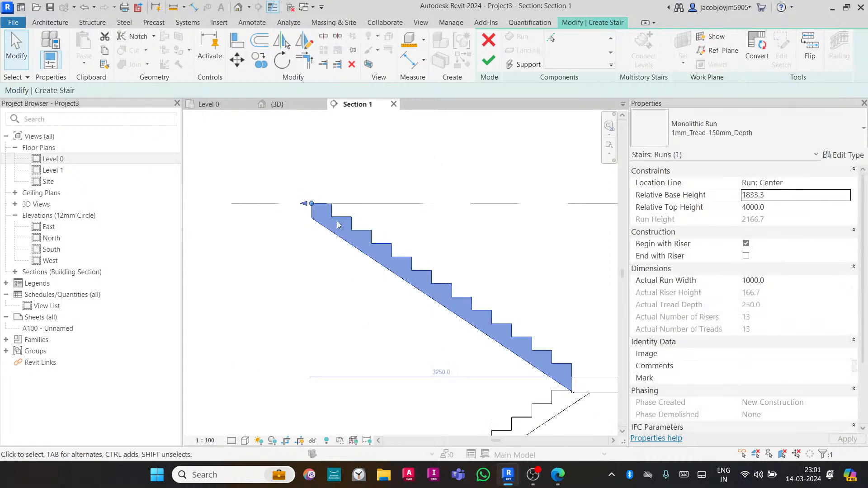
pyautogui.click(416, 181)
pyautogui.click(490, 65)
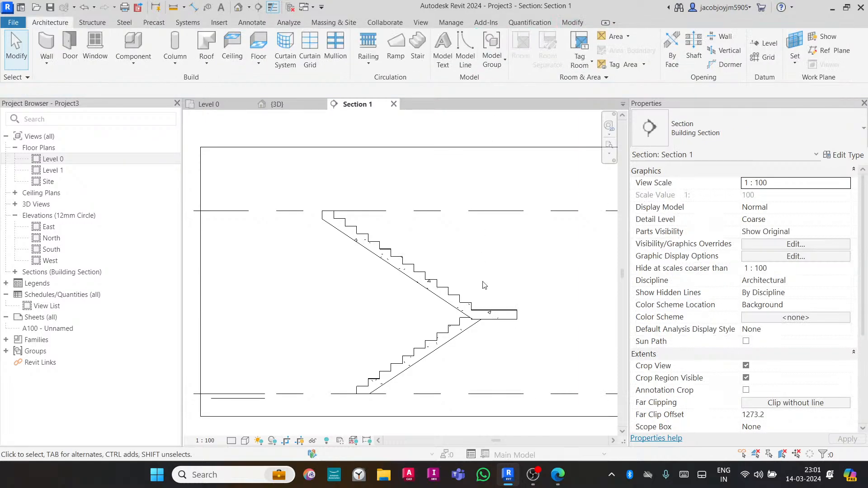
# - Try to move the stair's landing upward with the Move tool
pyautogui.click(487, 319)
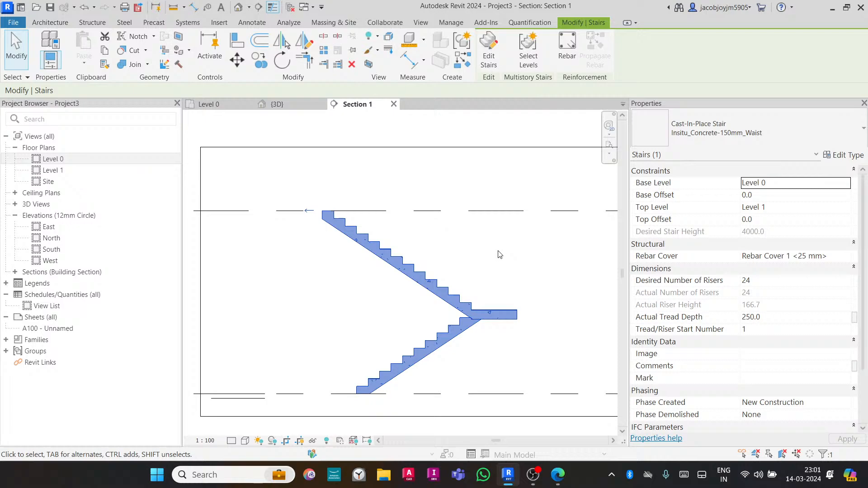
pyautogui.click(488, 50)
pyautogui.click(500, 315)
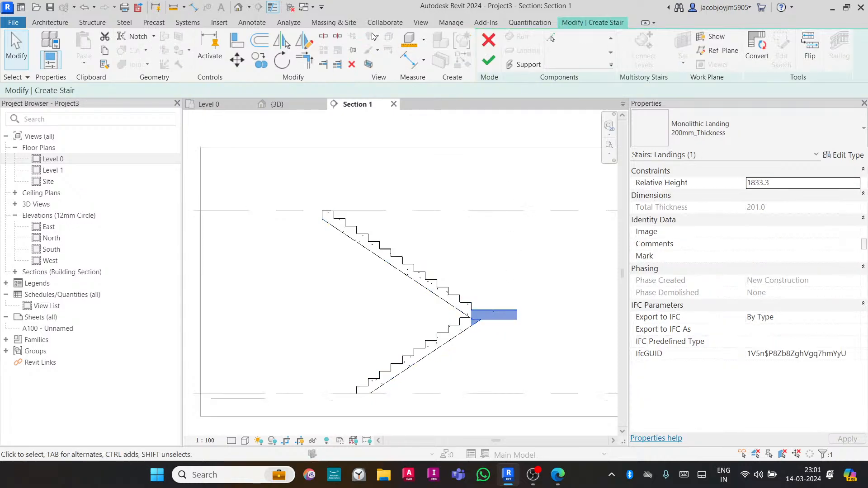
pyautogui.click(237, 59)
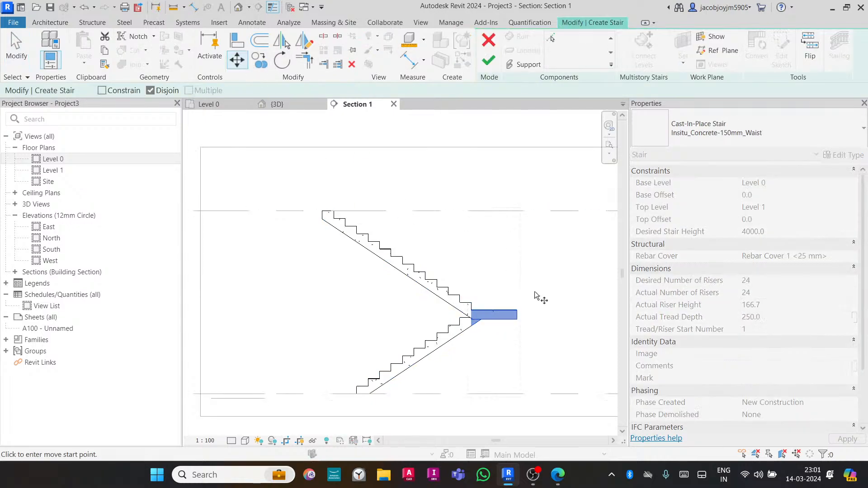
pyautogui.click(514, 312)
pyautogui.click(514, 282)
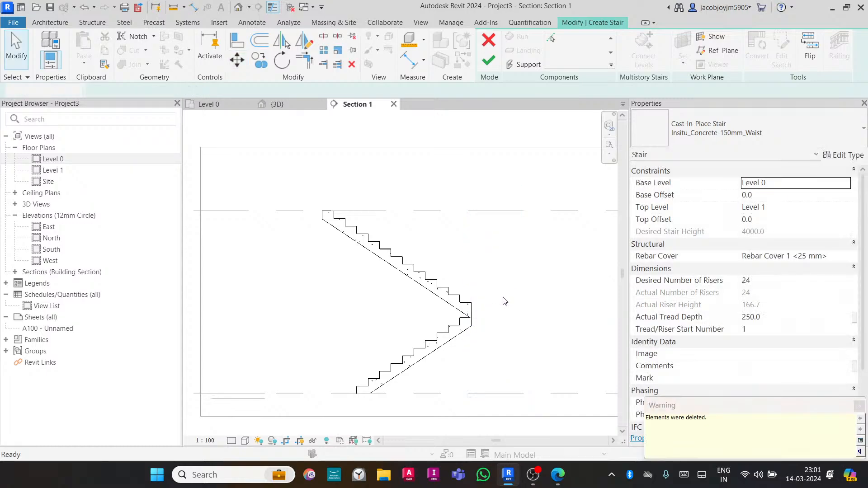
# - Try to drag the landing downward in the section view
pyautogui.click(501, 313)
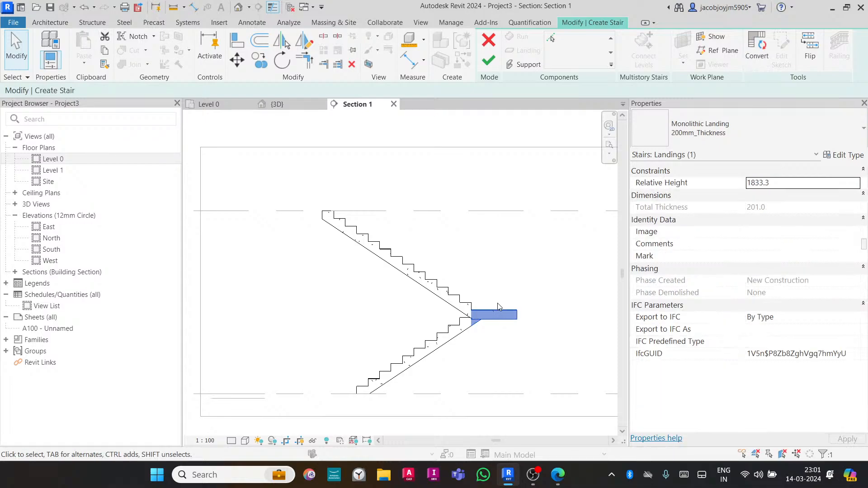
pyautogui.scroll(1, 498, 306)
pyautogui.moveTo(493, 312); pyautogui.dragTo(488, 342)
pyautogui.click(484, 305)
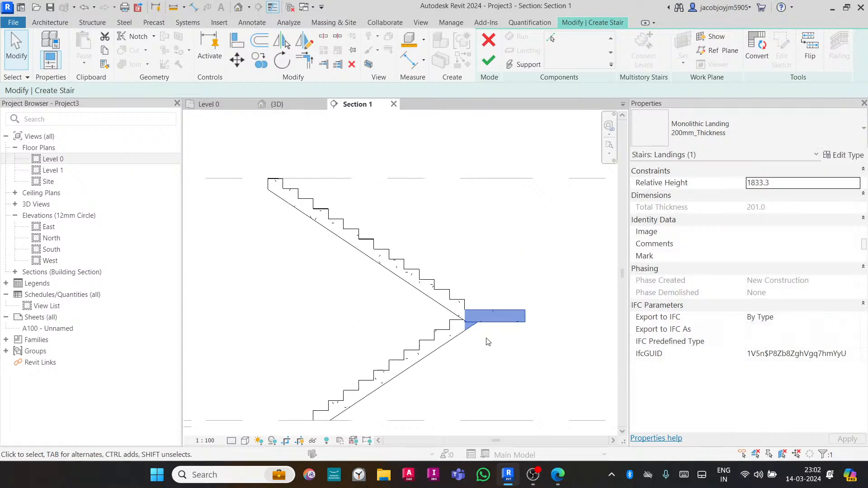
pyautogui.click(488, 344)
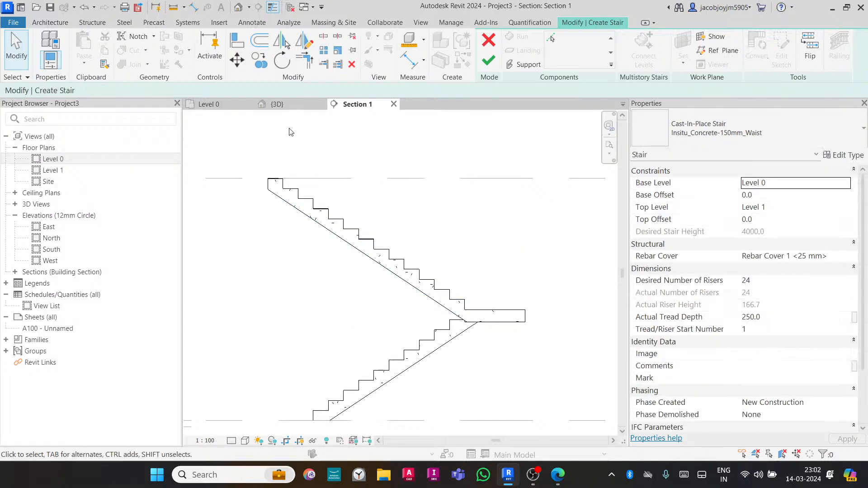
# - Try to shorten the upper run by dragging its end in the Level 0 plan
pyautogui.click(208, 104)
pyautogui.click(410, 278)
pyautogui.scroll(3, 409, 277)
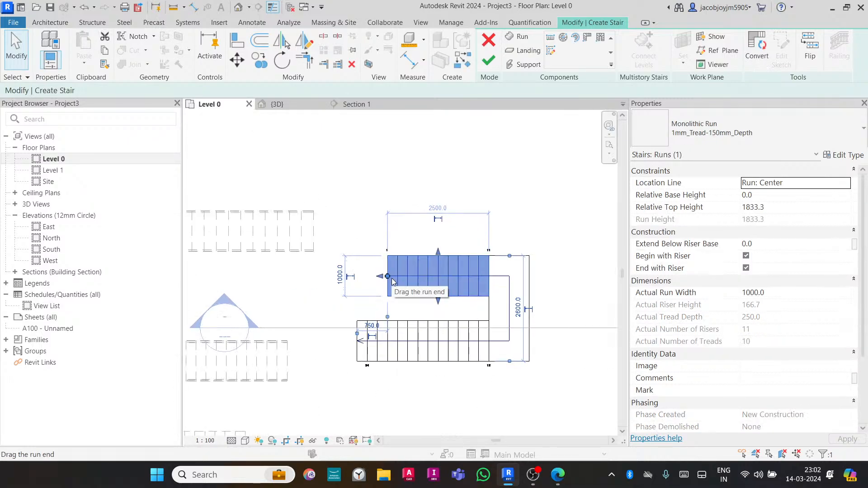
pyautogui.moveTo(388, 276); pyautogui.dragTo(409, 280)
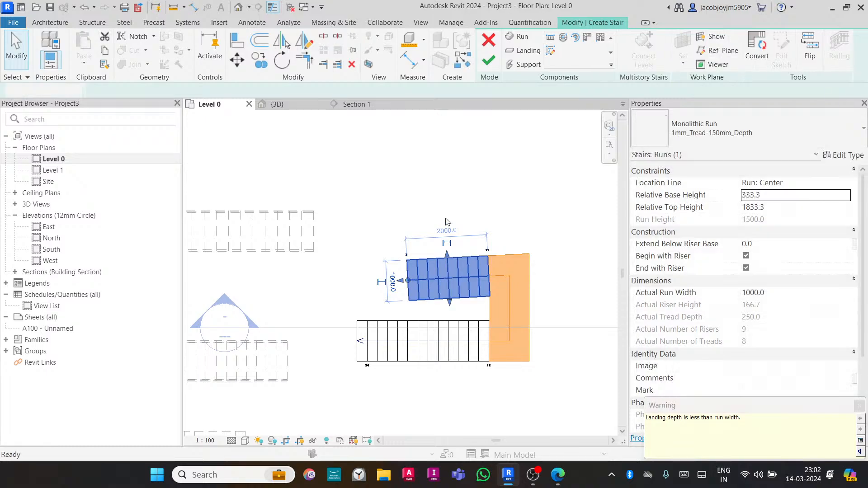
pyautogui.click(453, 234)
pyautogui.click(446, 269)
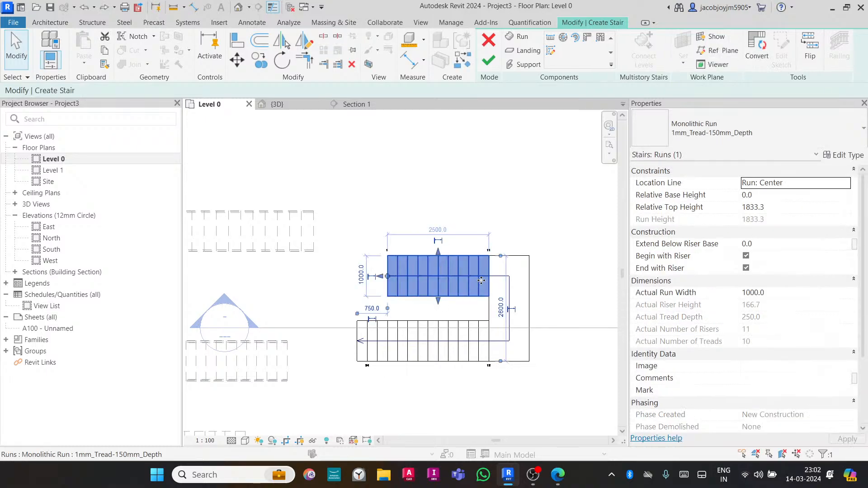
# - Slide the upper run left along its length so its end meets the landing
pyautogui.scroll(1, 483, 284)
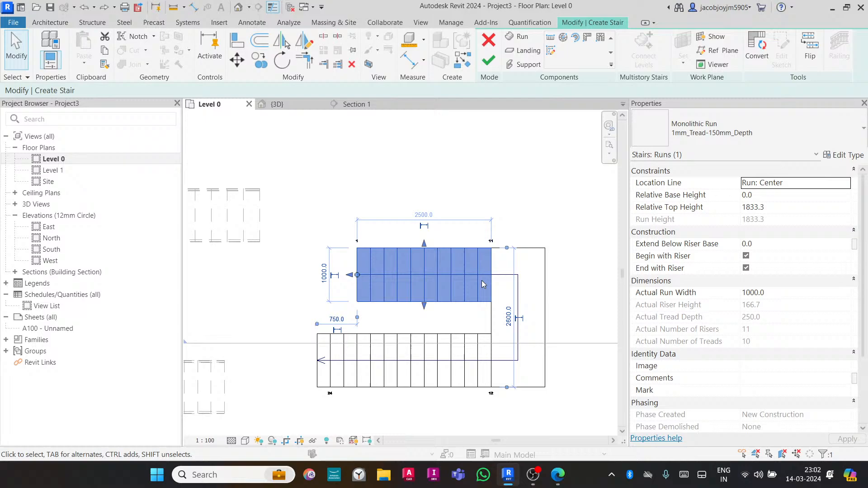
pyautogui.click(526, 301)
pyautogui.moveTo(546, 295); pyautogui.dragTo(450, 275)
pyautogui.click(518, 302)
pyautogui.click(417, 252)
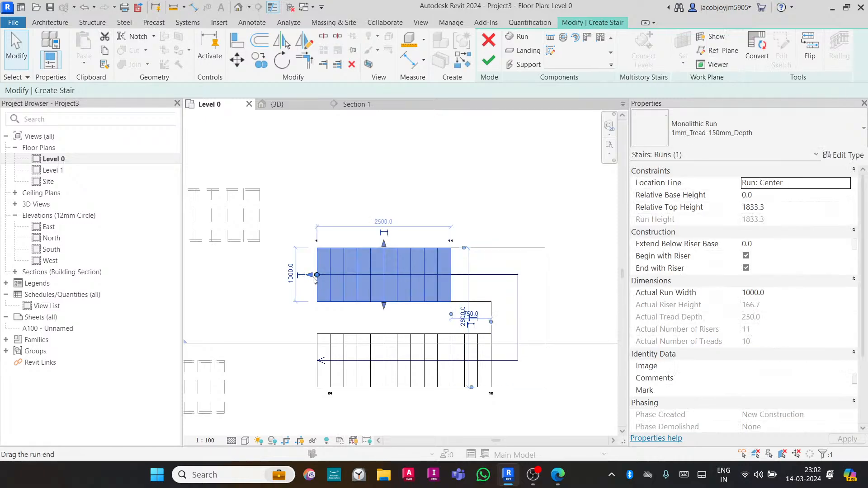
pyautogui.click(774, 209)
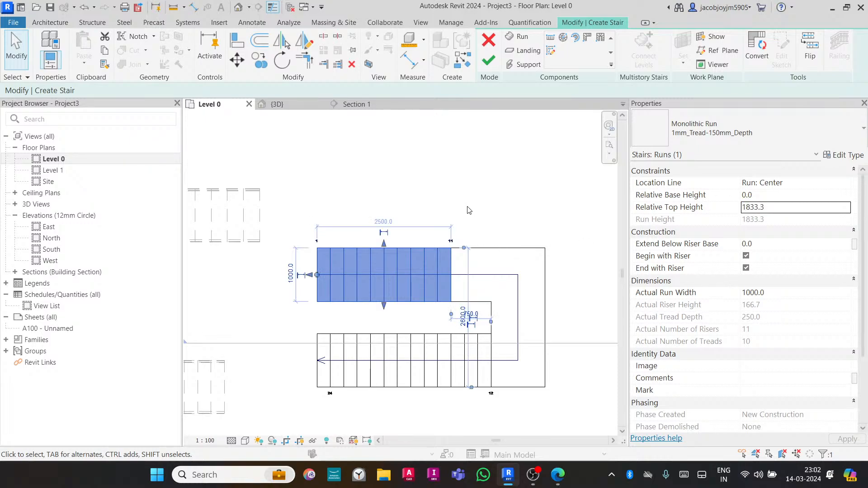
pyautogui.click(479, 207)
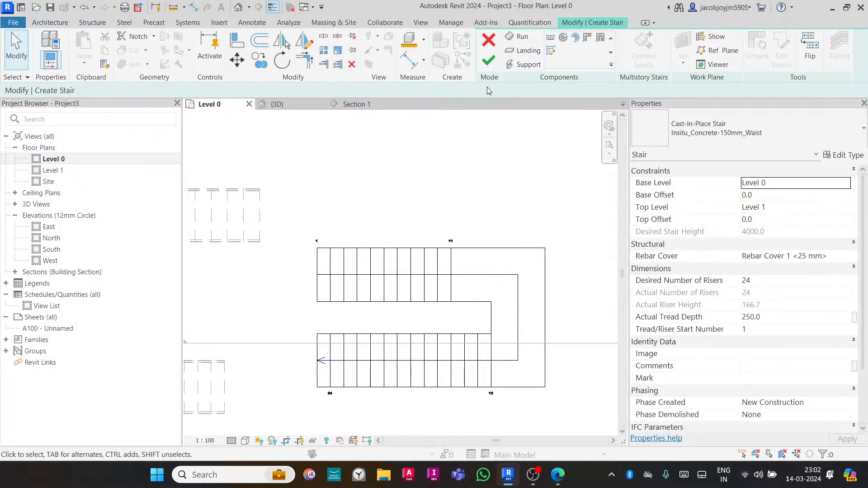
# - Slide the lower run left so its end lines up with the landing's lower edge
pyautogui.click(491, 330)
pyautogui.moveTo(487, 361); pyautogui.dragTo(464, 359)
pyautogui.click(319, 359)
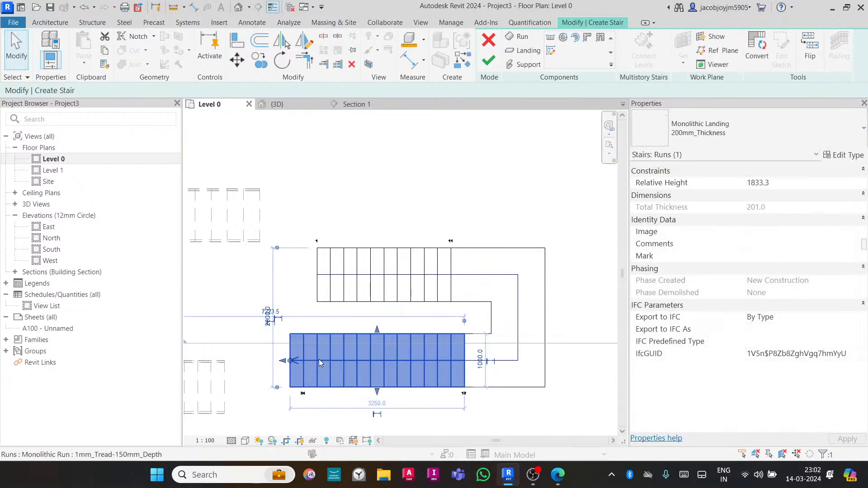
pyautogui.click(412, 199)
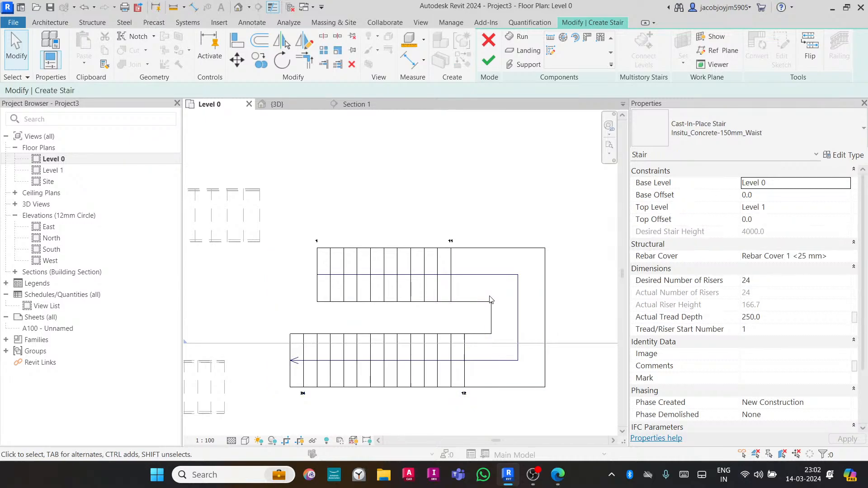
# - Reshape the landing by dragging its edges, widening it to 1200 mm and aligning its top and bottom with the runs
pyautogui.click(482, 305)
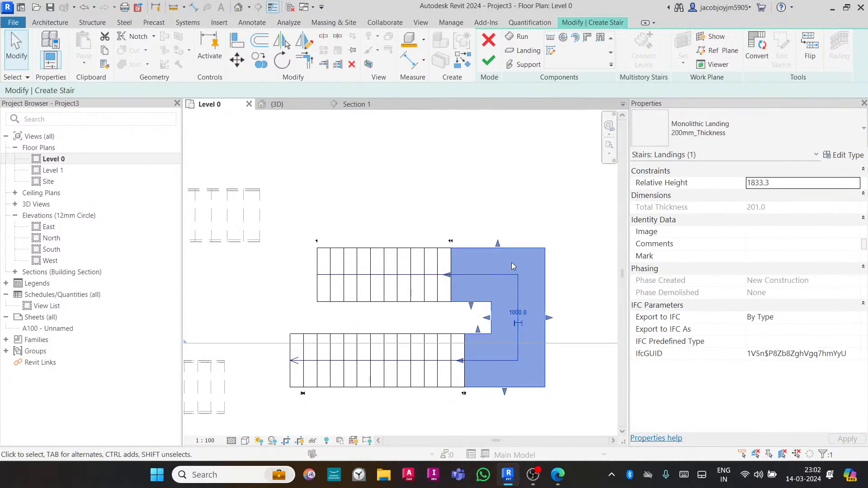
pyautogui.moveTo(499, 245); pyautogui.dragTo(500, 228)
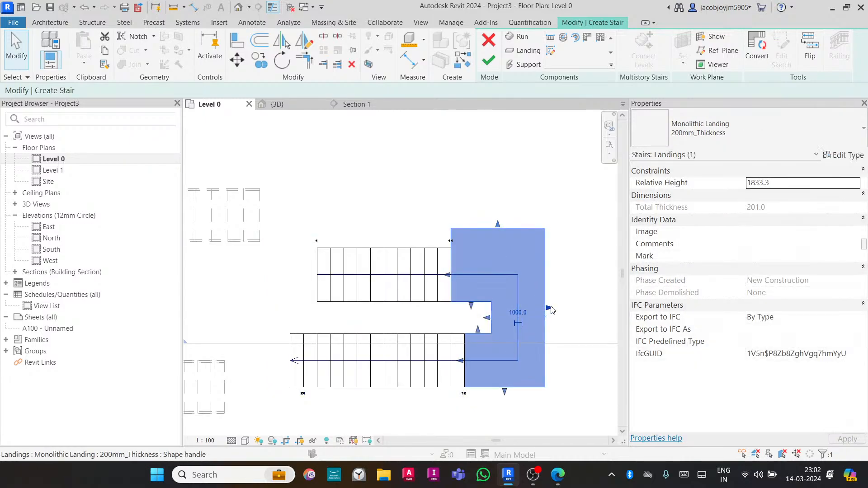
pyautogui.moveTo(552, 308); pyautogui.dragTo(560, 309)
pyautogui.moveTo(510, 391); pyautogui.dragTo(510, 409)
pyautogui.click(398, 348)
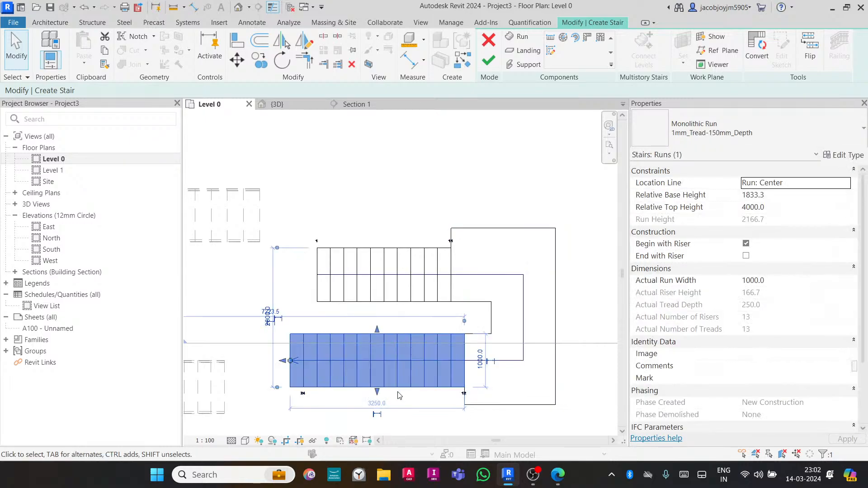
pyautogui.moveTo(454, 404); pyautogui.dragTo(458, 393)
pyautogui.click(500, 411)
pyautogui.moveTo(510, 414); pyautogui.dragTo(443, 393)
pyautogui.moveTo(503, 225); pyautogui.dragTo(452, 248)
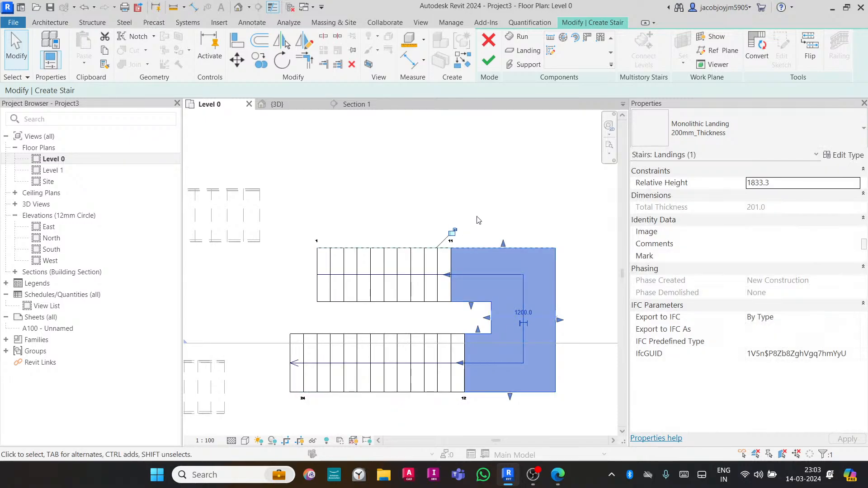
# - Finish the U-shaped stair edit
pyautogui.click(483, 194)
pyautogui.click(487, 62)
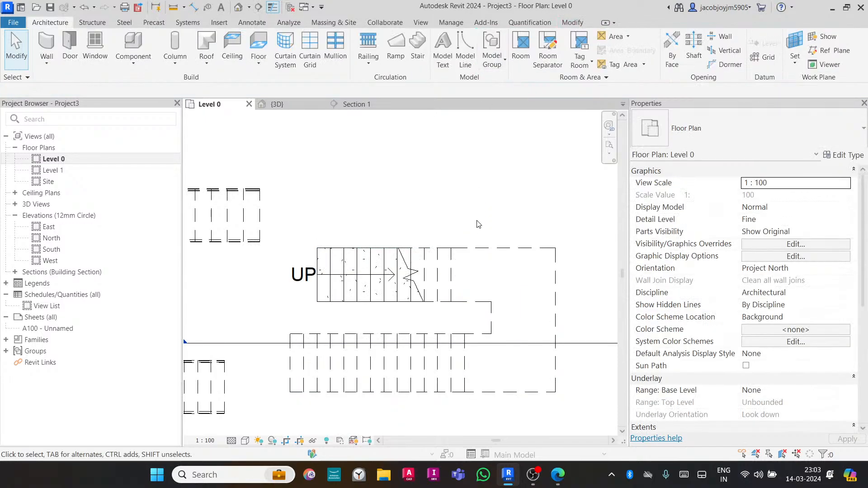
# - Start a new stair with the Full-Step Spiral run and place its center in empty space above the existing stairs
pyautogui.scroll(-3, 435, 190)
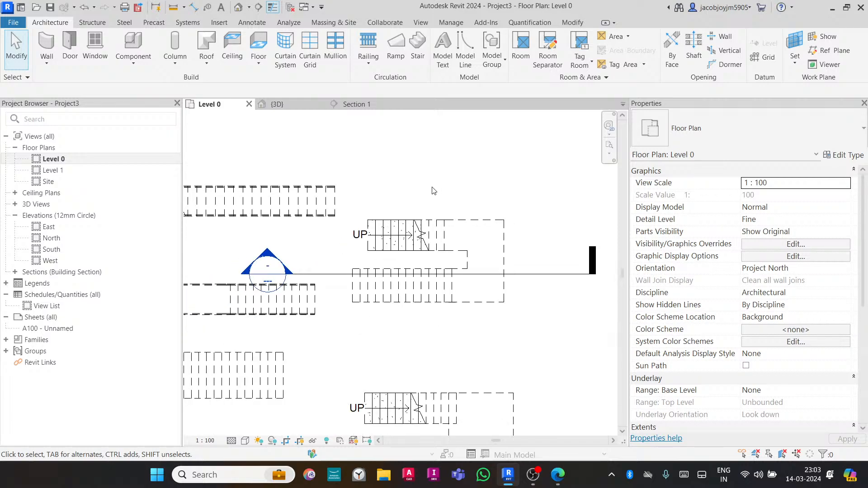
pyautogui.scroll(-4, 432, 190)
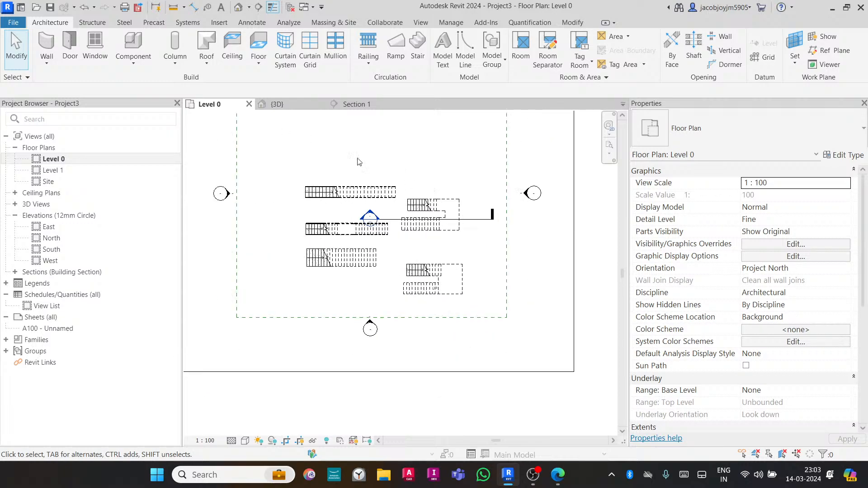
pyautogui.moveTo(357, 162); pyautogui.dragTo(375, 272, button='middle')
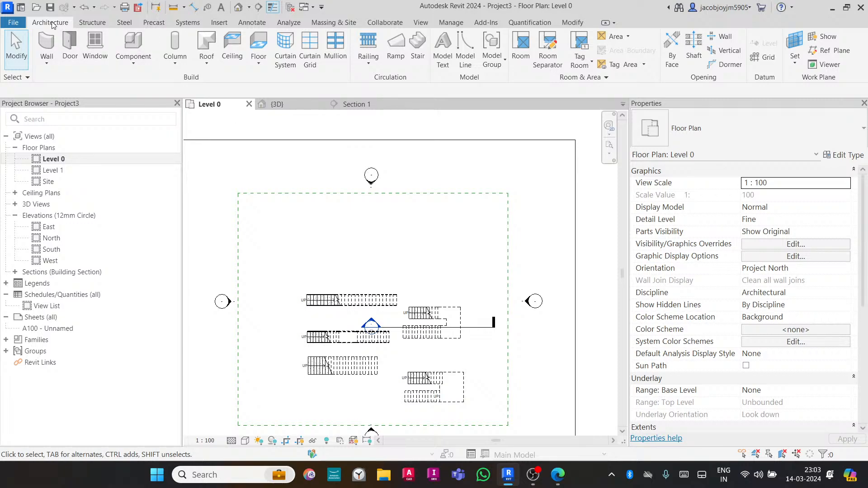
pyautogui.click(417, 48)
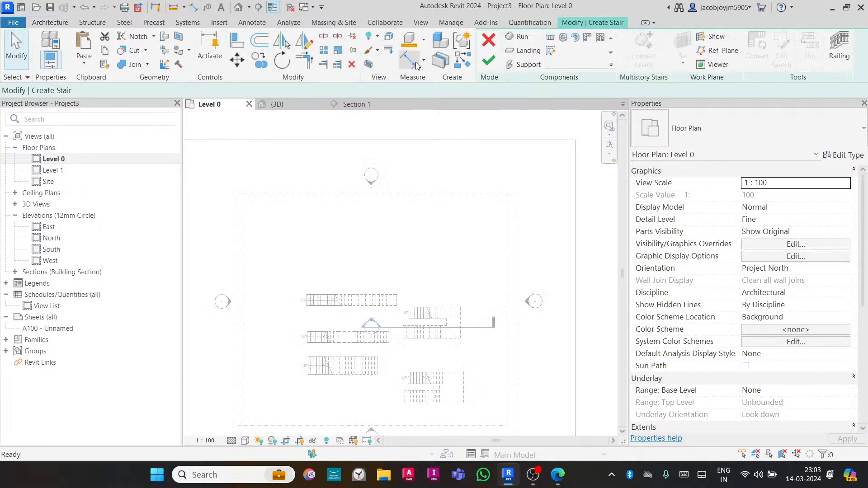
pyautogui.click(566, 39)
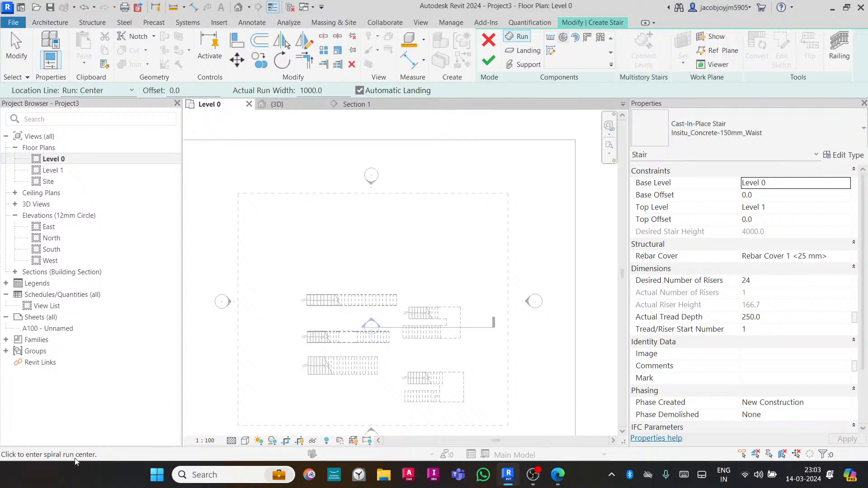
pyautogui.click(384, 248)
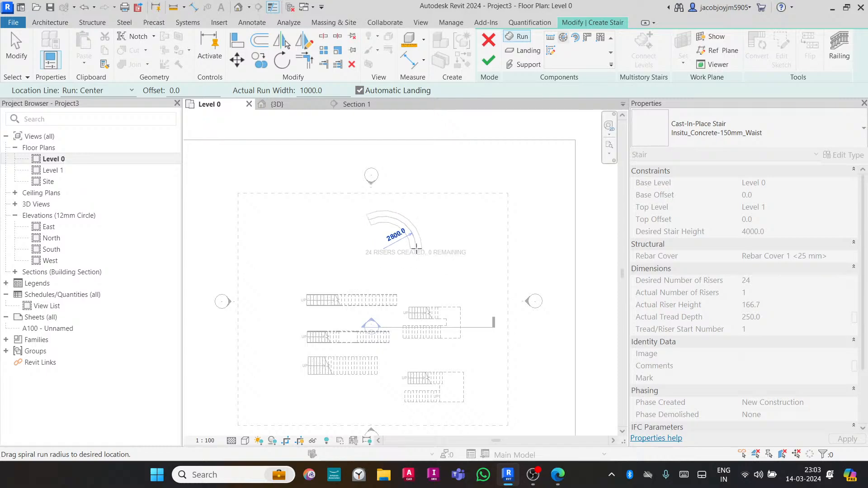
# - Set the location line to Run: Left and complete the full-step spiral with a radius of about 600 mm
pyautogui.scroll(3, 400, 248)
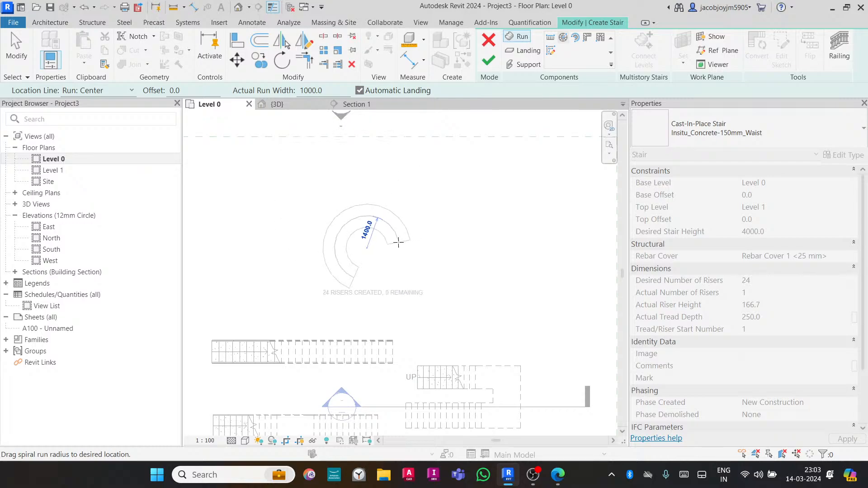
pyautogui.click(105, 89)
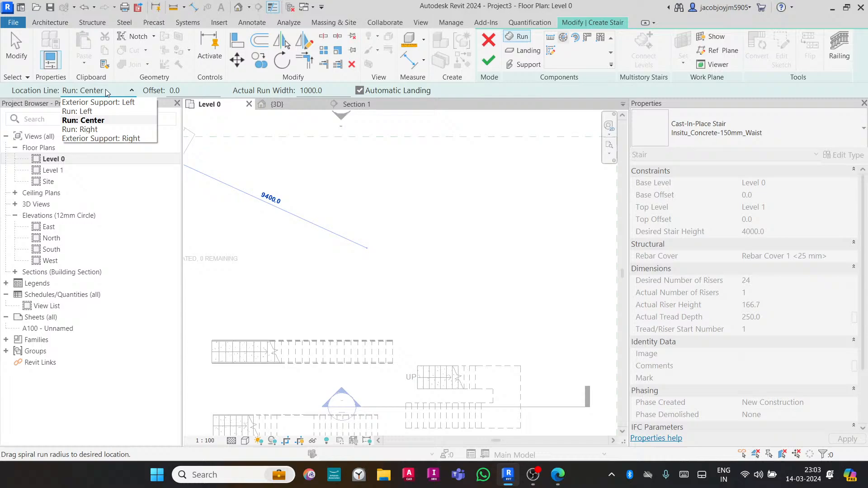
pyautogui.click(106, 113)
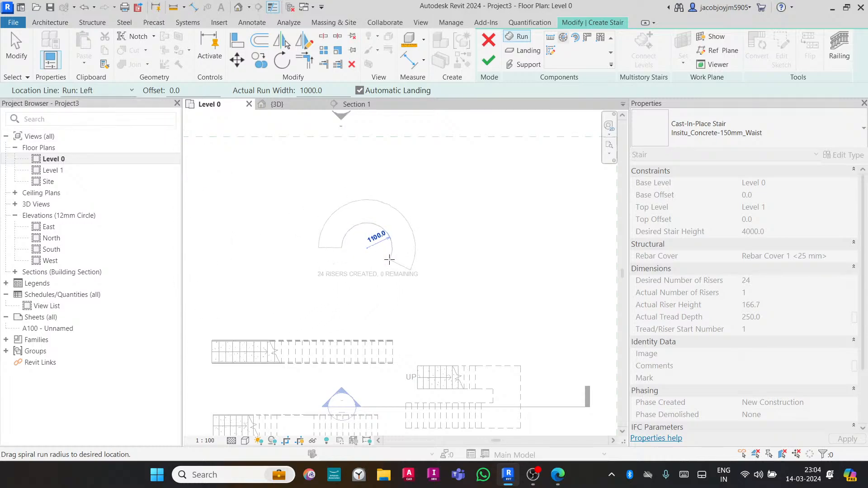
pyautogui.click(105, 90)
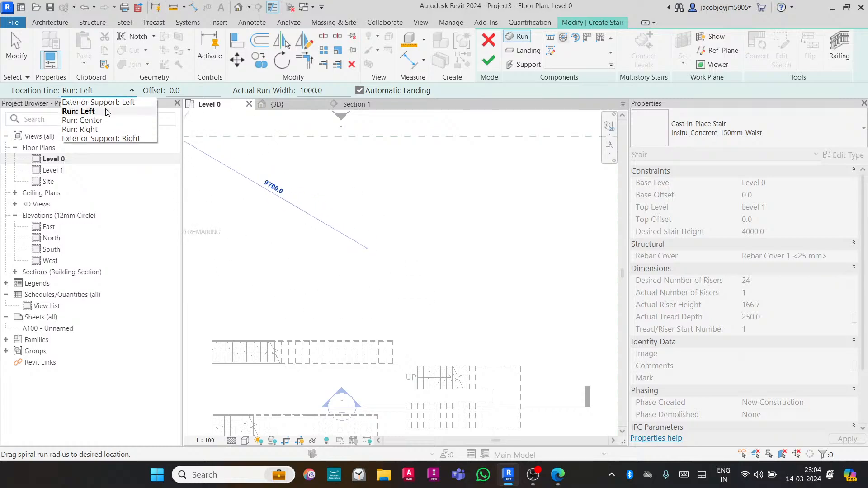
pyautogui.click(81, 129)
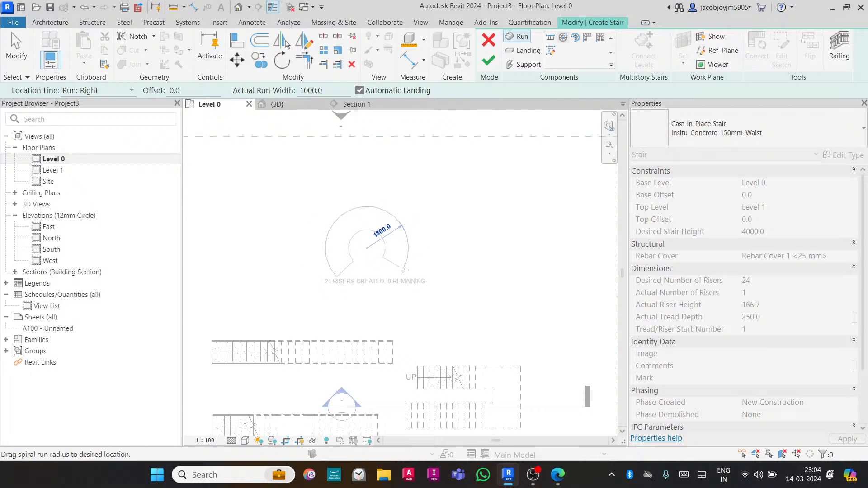
pyautogui.click(104, 91)
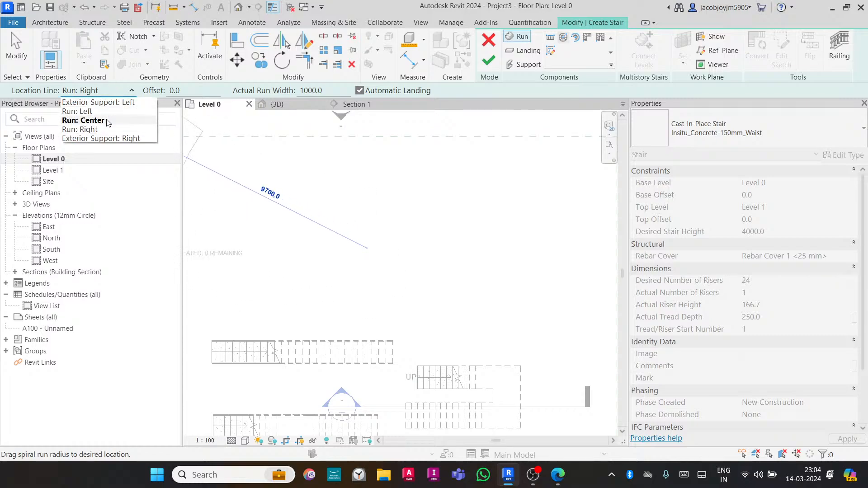
pyautogui.click(107, 113)
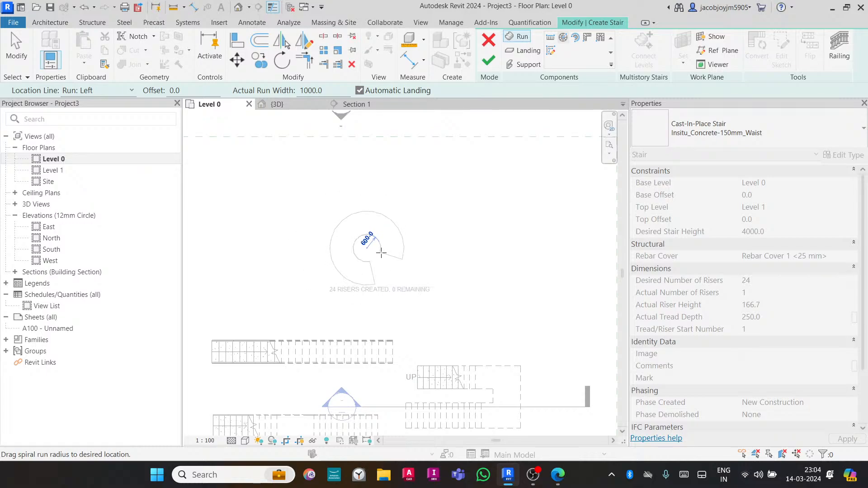
pyautogui.click(381, 253)
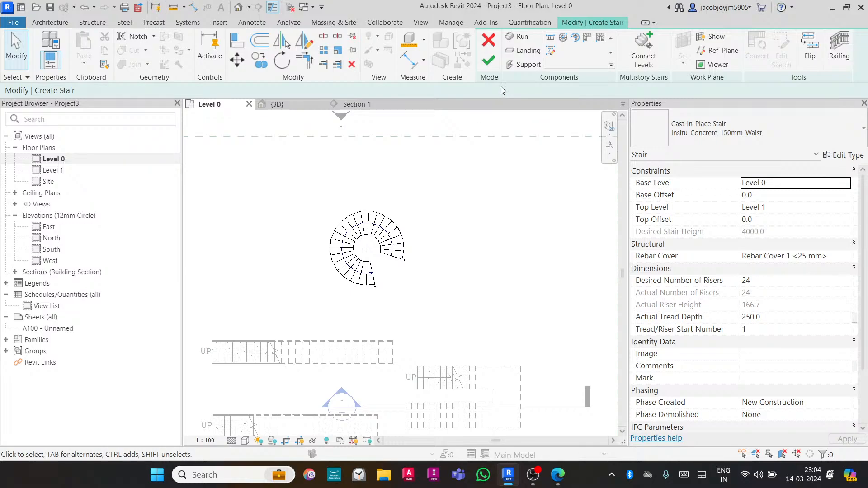
# - Review the spiral run's properties and finish the spiral stair
pyautogui.click(395, 263)
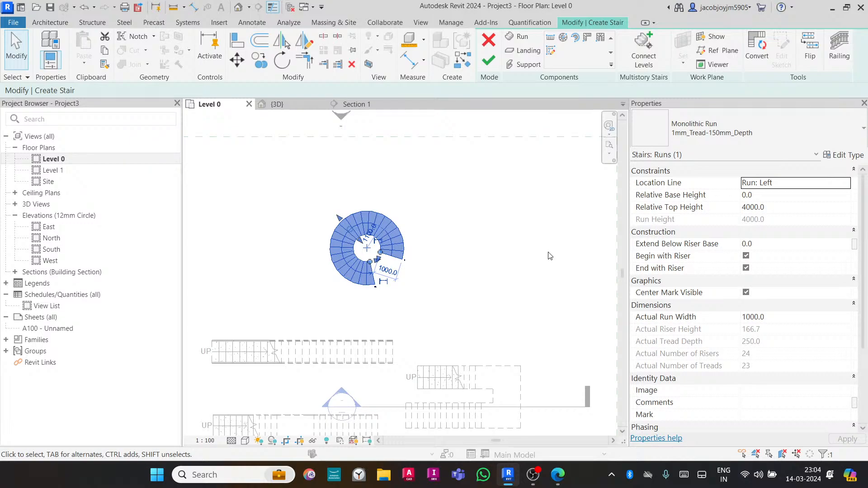
pyautogui.scroll(-3, 748, 357)
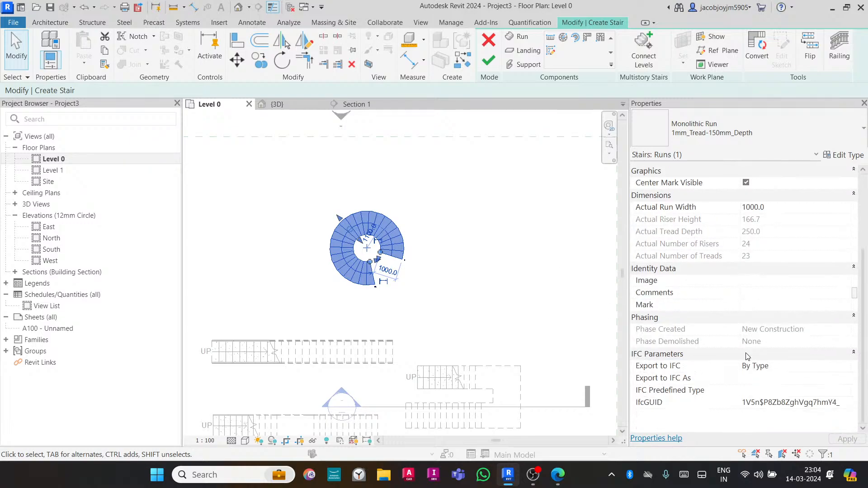
pyautogui.scroll(3, 748, 356)
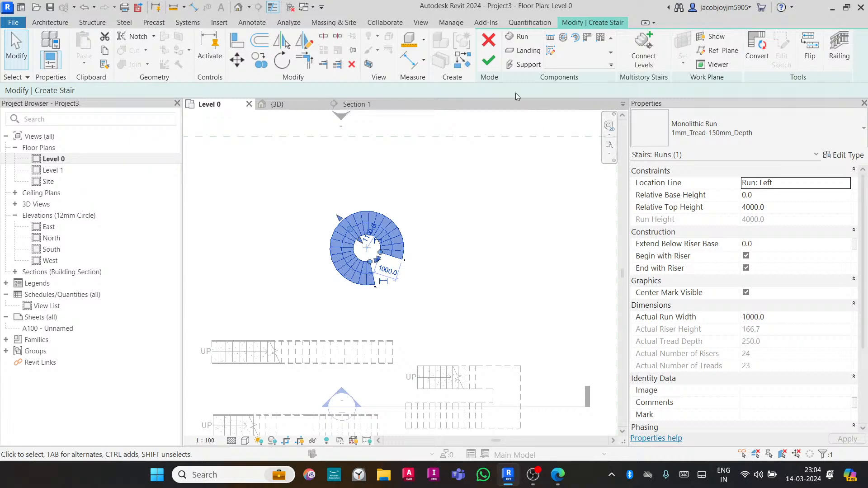
pyautogui.click(492, 67)
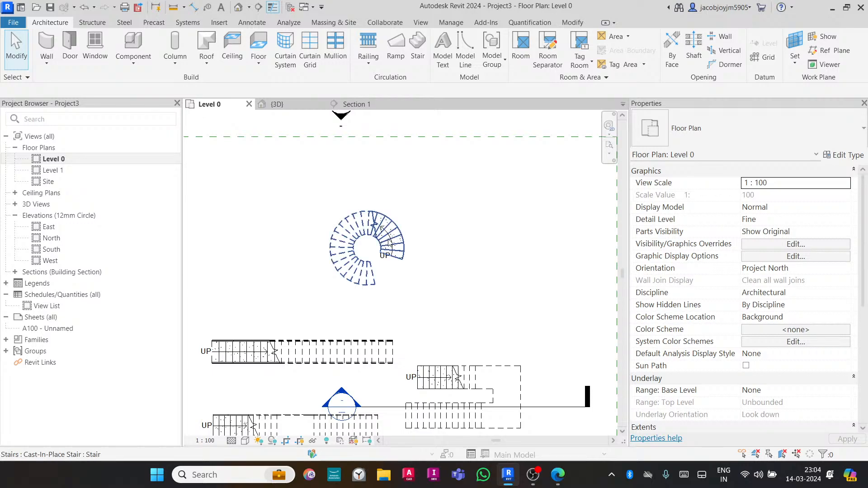
# - Start a new stair with the Center-Ends Spiral run and place its center to the right of the full-step spiral
pyautogui.scroll(-2, 334, 257)
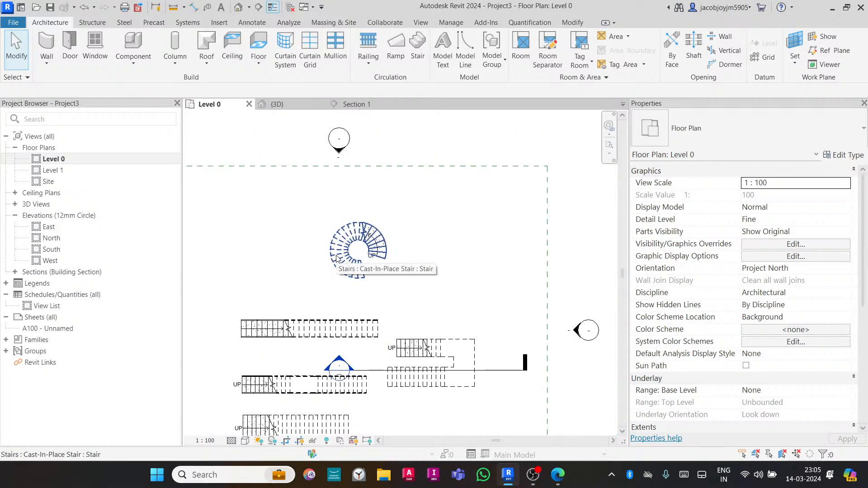
pyautogui.click(336, 257)
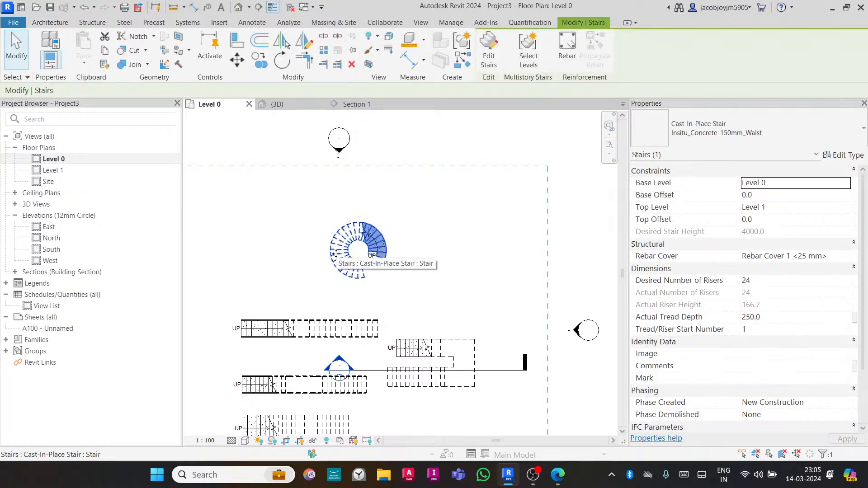
pyautogui.click(61, 23)
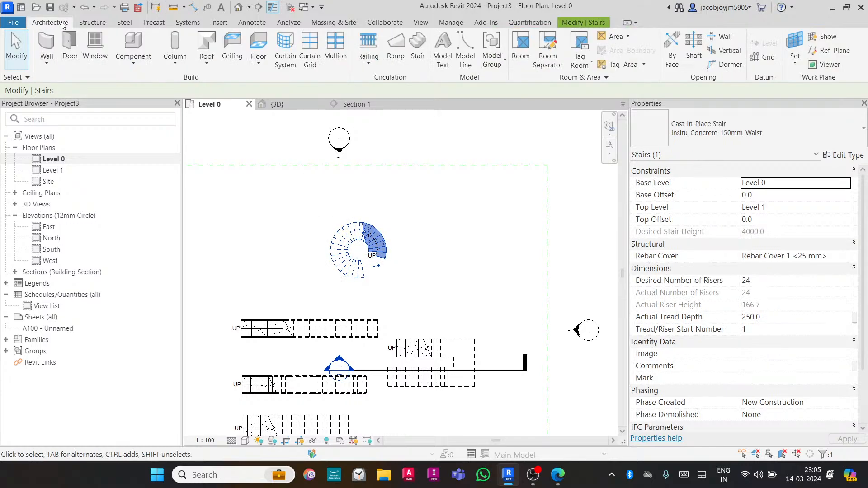
pyautogui.click(418, 58)
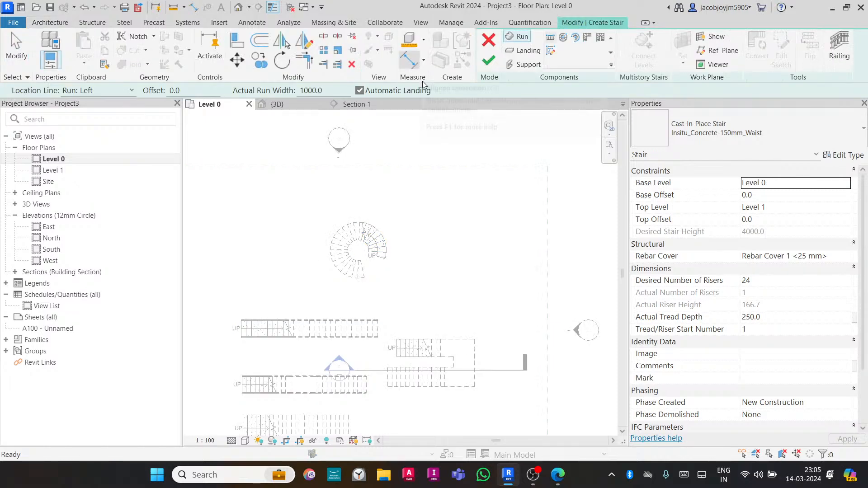
pyautogui.click(578, 41)
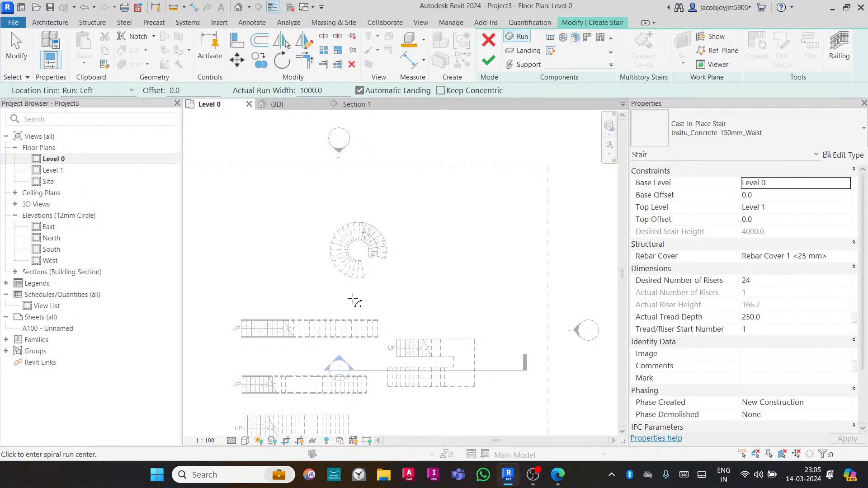
pyautogui.click(463, 249)
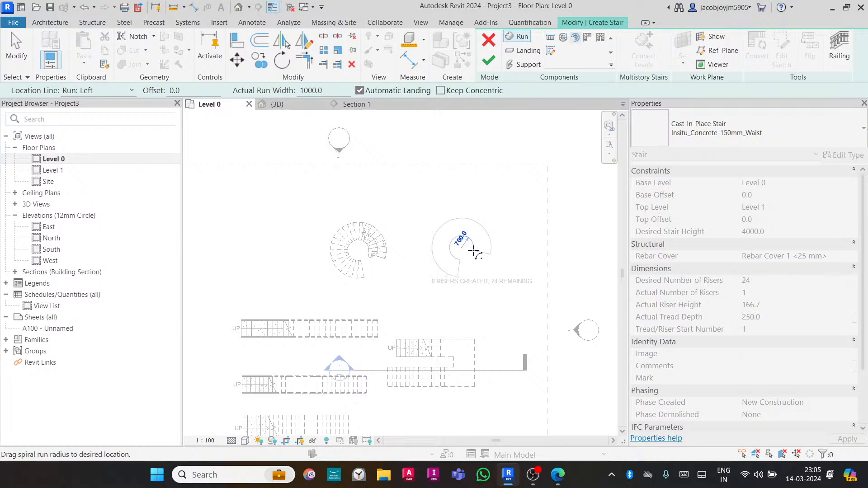
# - Set the spiral radius to 600 mm and sweep the first center-ends run through about 144 degrees
pyautogui.scroll(1, 475, 252)
pyautogui.scroll(2, 475, 251)
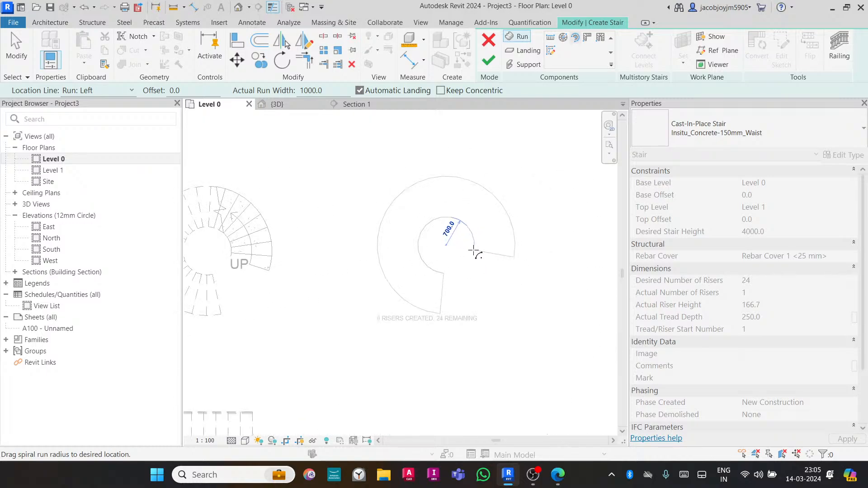
pyautogui.write('600')
pyautogui.press('Return')
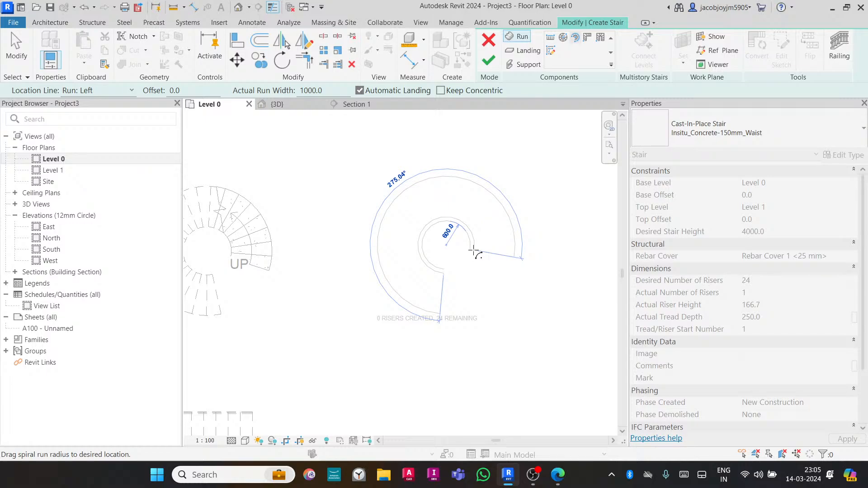
pyautogui.click(474, 250)
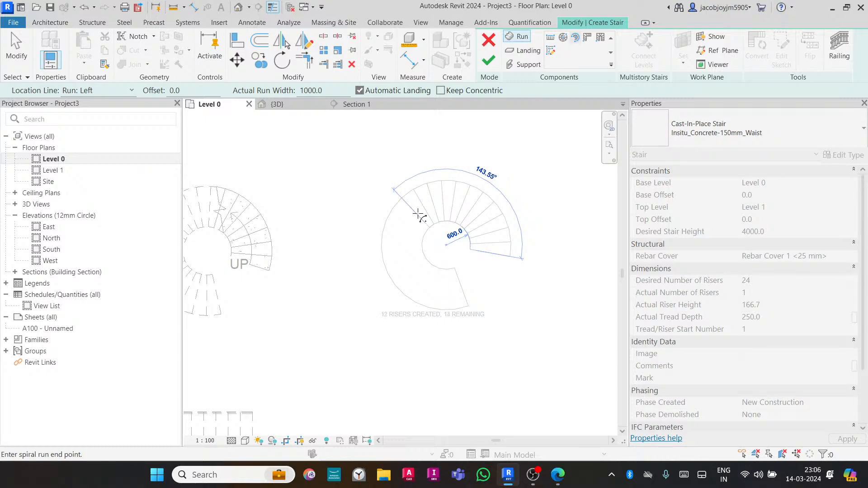
pyautogui.click(419, 215)
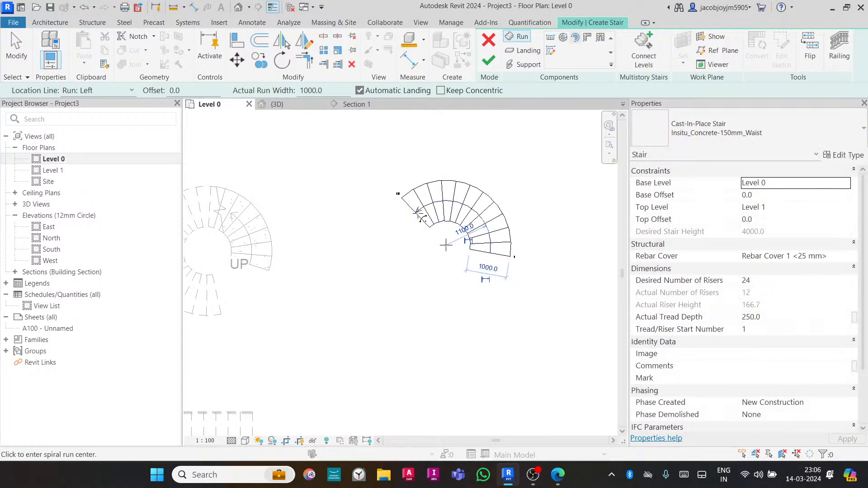
pyautogui.click(446, 246)
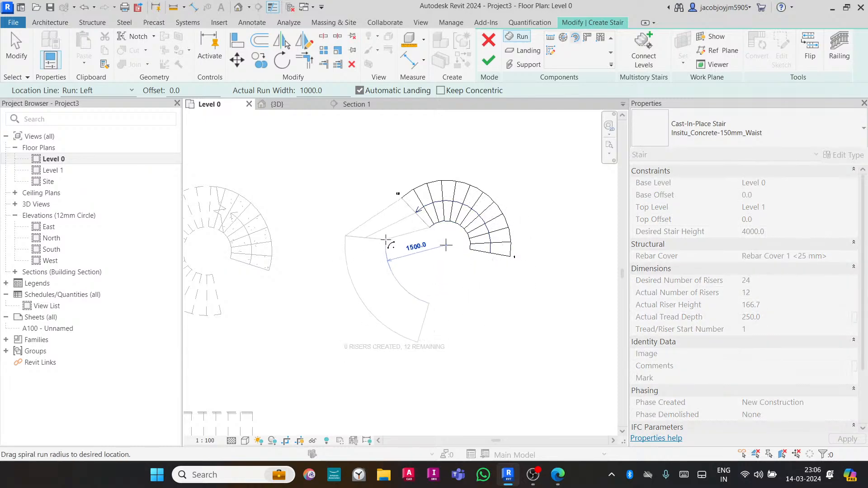
pyautogui.click(426, 231)
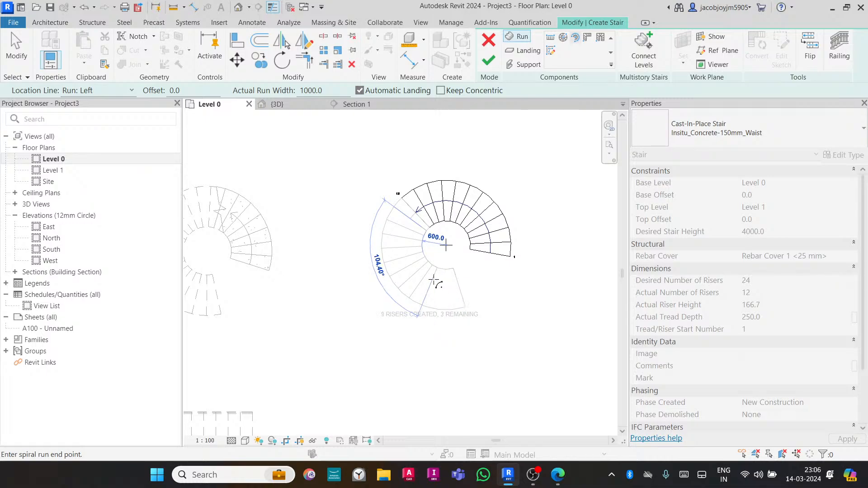
pyautogui.press('Escape')
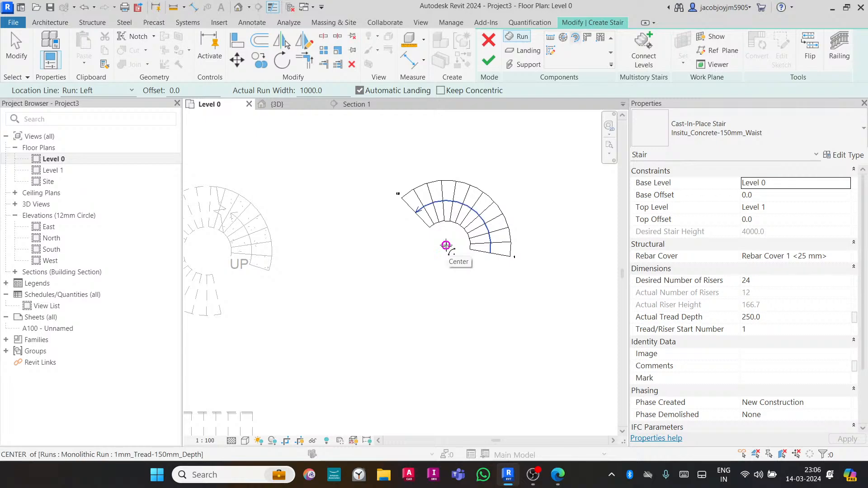
# - Draw a second center-ends run from the same center, continuing the spiral around its lower side with a landing between runs
pyautogui.click(446, 245)
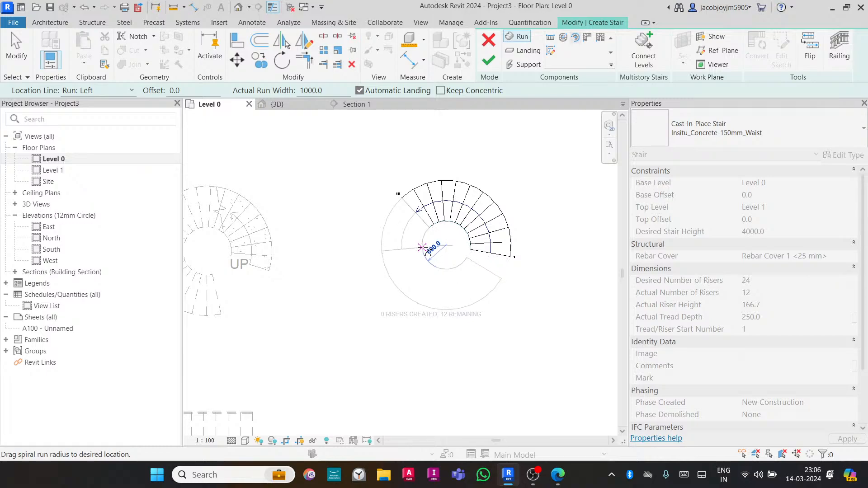
pyautogui.click(422, 247)
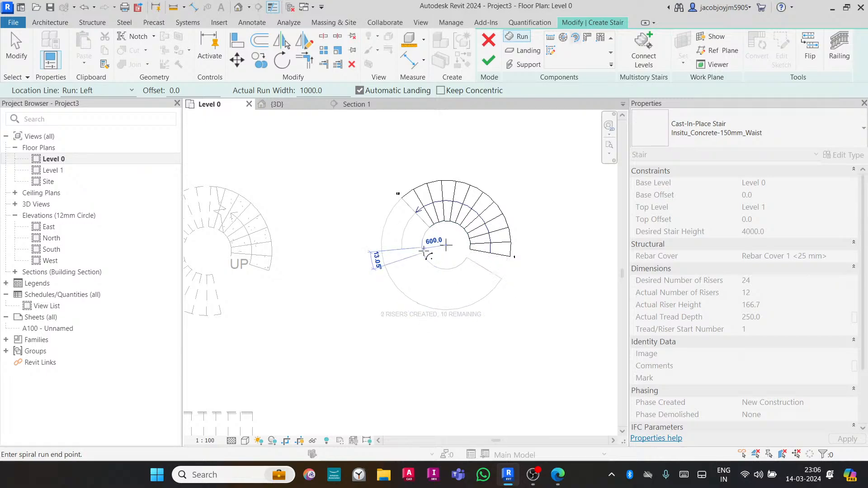
pyautogui.click(523, 273)
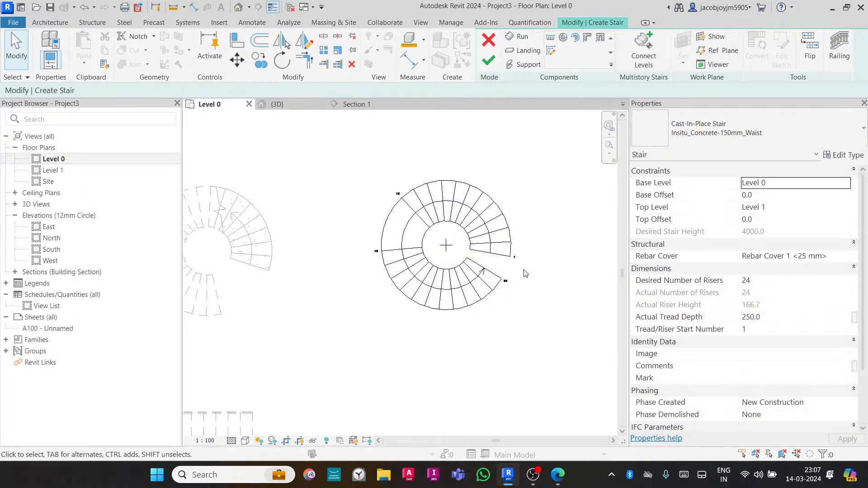
# - Inspect the center-ends spiral stair and its landing in the 3D view
pyautogui.click(308, 105)
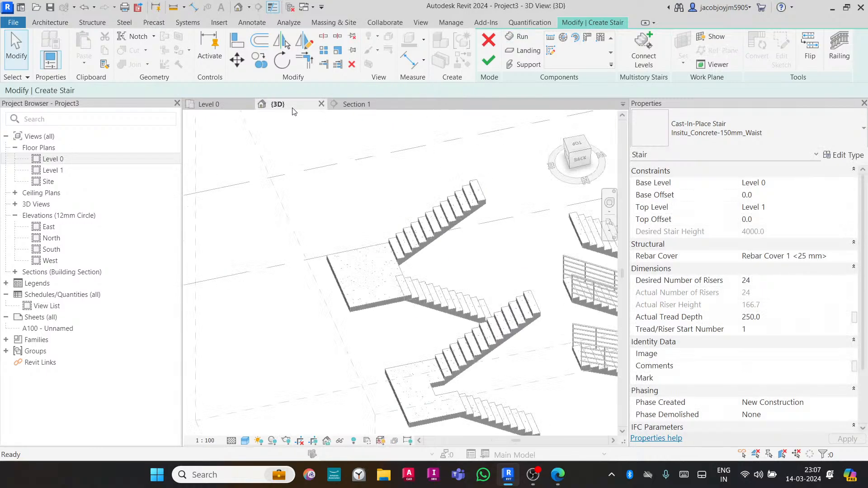
pyautogui.scroll(-5, 355, 277)
pyautogui.scroll(10, 408, 327)
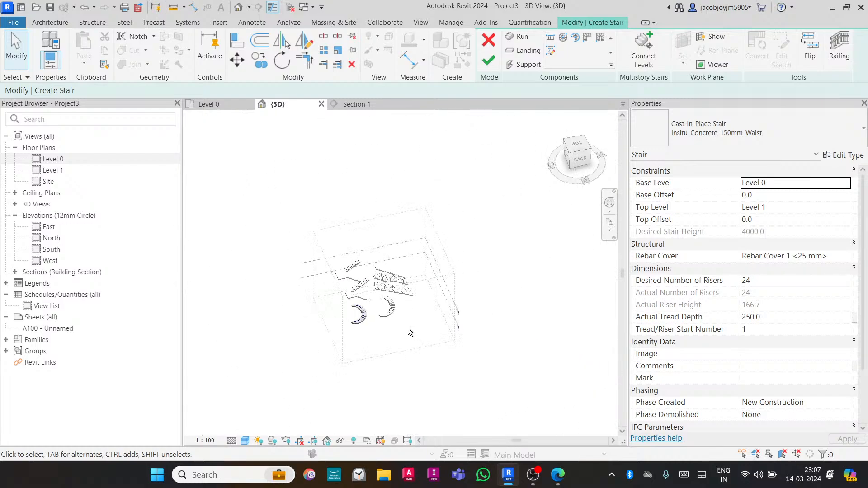
pyautogui.keyDown('shift'); pyautogui.moveTo(385, 317); pyautogui.dragTo(526, 312, button='middle'); pyautogui.keyUp('shift')
pyautogui.scroll(-2, 525, 308)
pyautogui.click(315, 263)
pyautogui.keyDown('shift'); pyautogui.moveTo(438, 288); pyautogui.dragTo(413, 256, button='middle'); pyautogui.keyUp('shift')
pyautogui.moveTo(321, 263); pyautogui.dragTo(504, 323, button='middle')
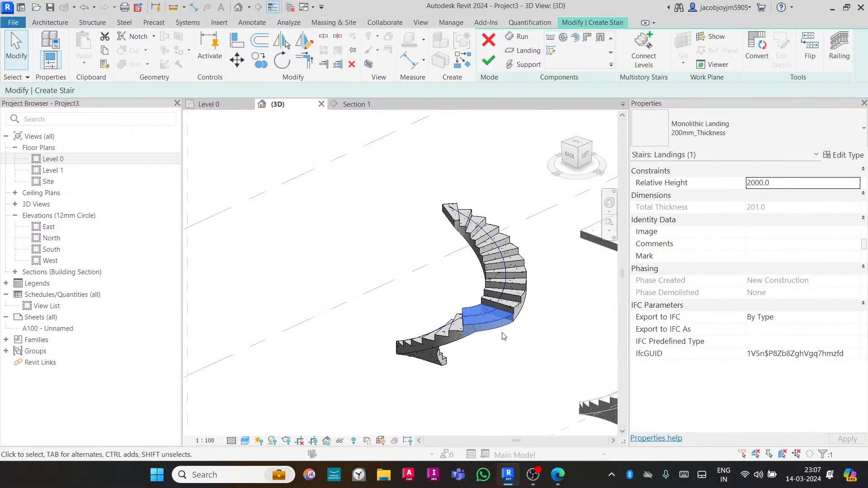
pyautogui.scroll(2, 504, 335)
pyautogui.keyDown('shift'); pyautogui.moveTo(408, 354); pyautogui.dragTo(455, 407, button='middle'); pyautogui.keyUp('shift')
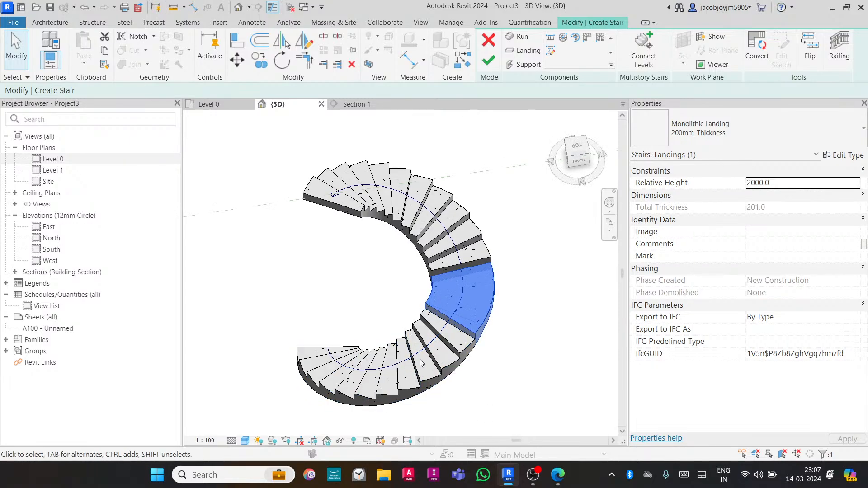
pyautogui.keyDown('shift'); pyautogui.moveTo(449, 339); pyautogui.dragTo(465, 254, button='middle'); pyautogui.keyUp('shift')
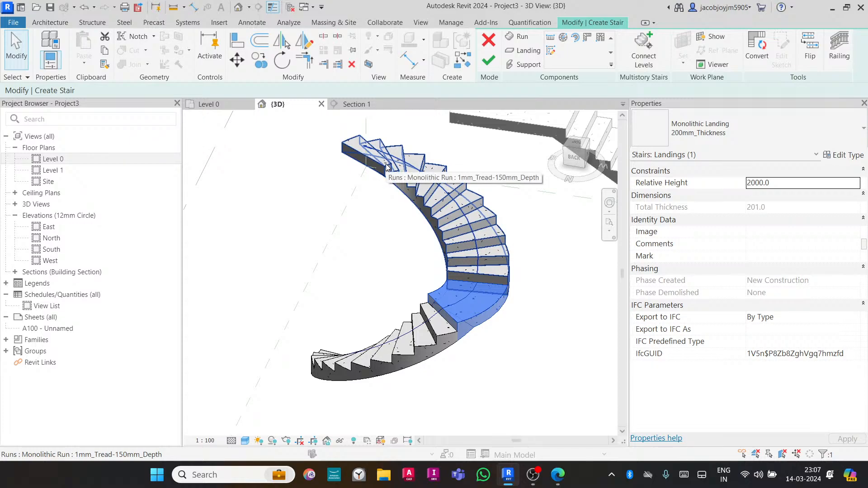
# - Finish the center-ends spiral stair and return to the Level 0 floor plan
pyautogui.click(488, 60)
pyautogui.keyDown('shift'); pyautogui.moveTo(499, 207); pyautogui.dragTo(291, 315, button='middle'); pyautogui.keyUp('shift')
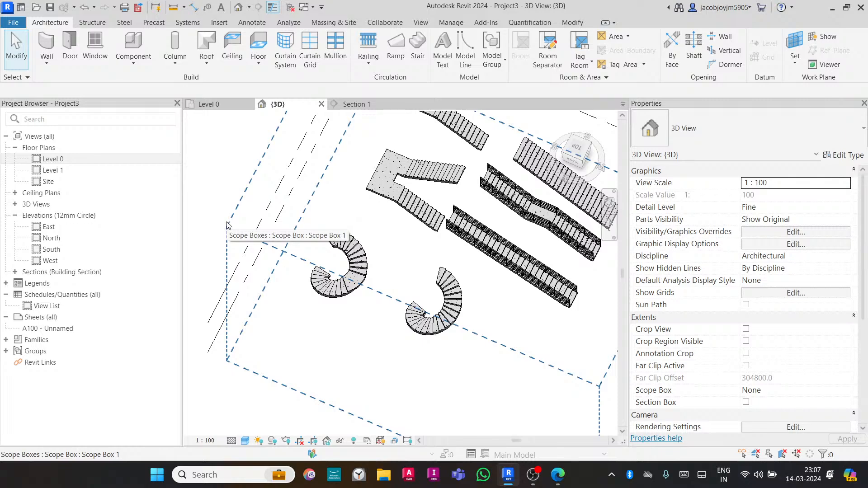
pyautogui.doubleClick(53, 158)
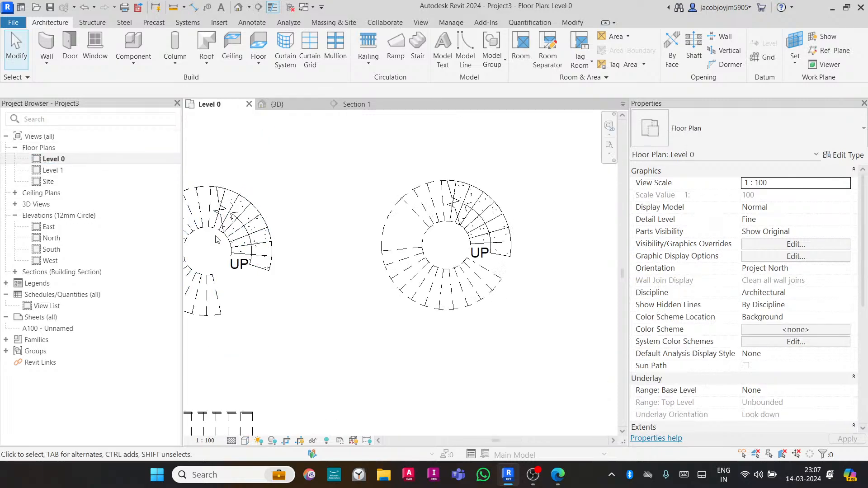
# - Start a new stair with the L-Shape Winder run and place it in empty space at the upper left of the plan
pyautogui.scroll(-5, 216, 239)
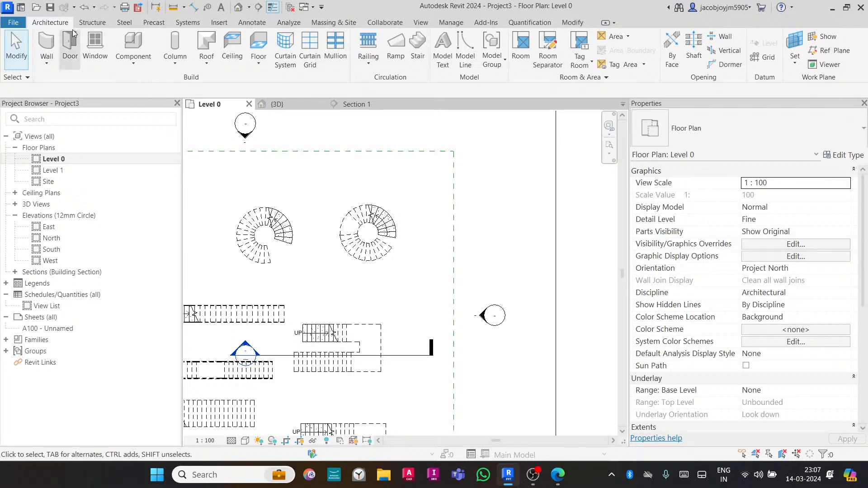
pyautogui.click(419, 57)
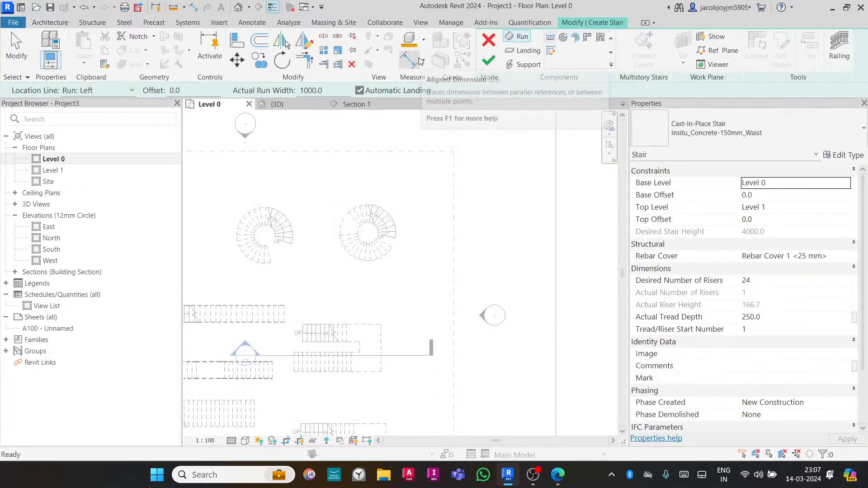
pyautogui.click(588, 44)
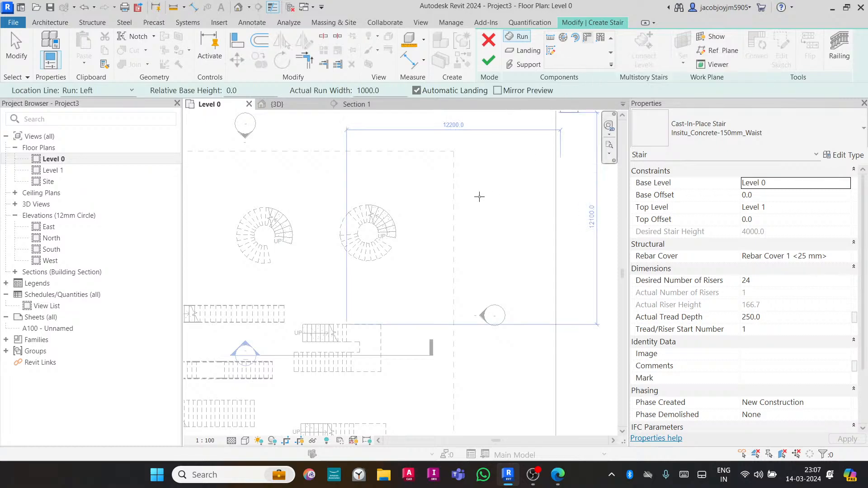
pyautogui.scroll(-2, 437, 209)
pyautogui.moveTo(300, 209); pyautogui.dragTo(429, 239, button='middle')
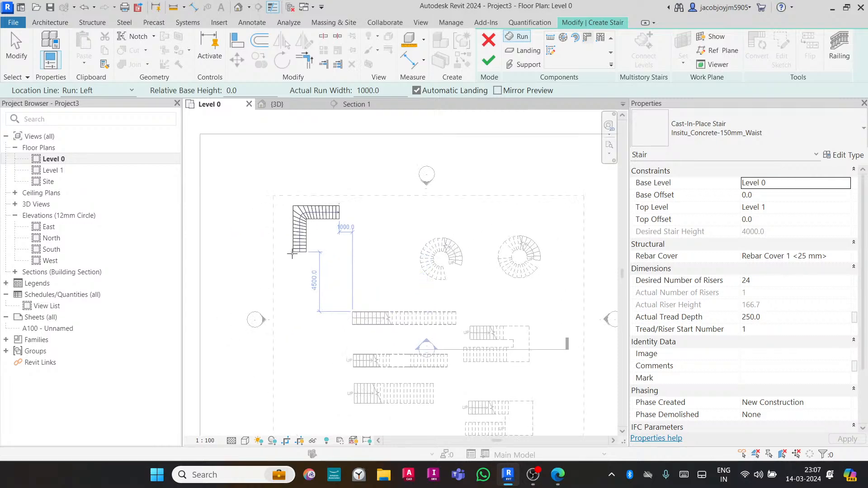
pyautogui.click(294, 255)
# - Select the winder run and set its Winder Style to Single Point
pyautogui.scroll(5, 294, 226)
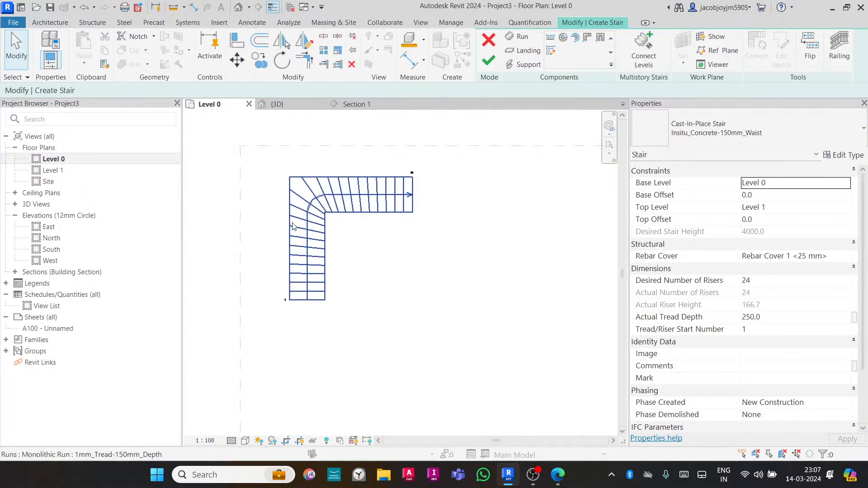
pyautogui.click(332, 206)
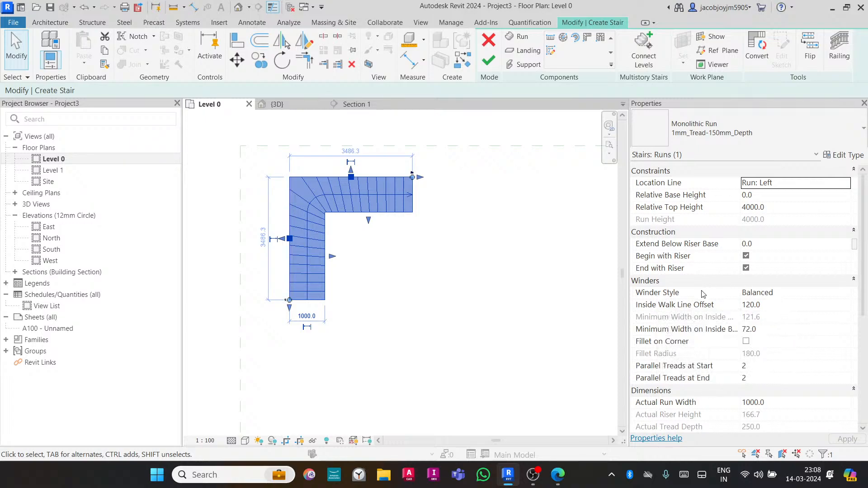
pyautogui.click(798, 295)
pyautogui.click(797, 296)
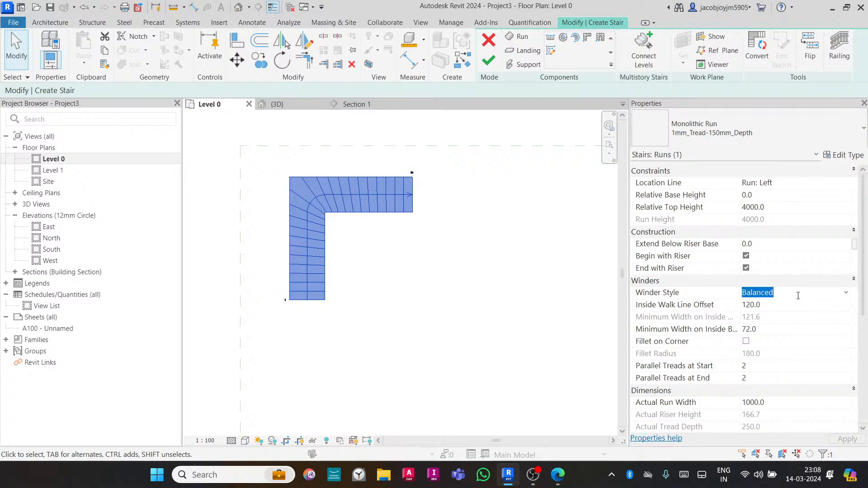
pyautogui.click(847, 294)
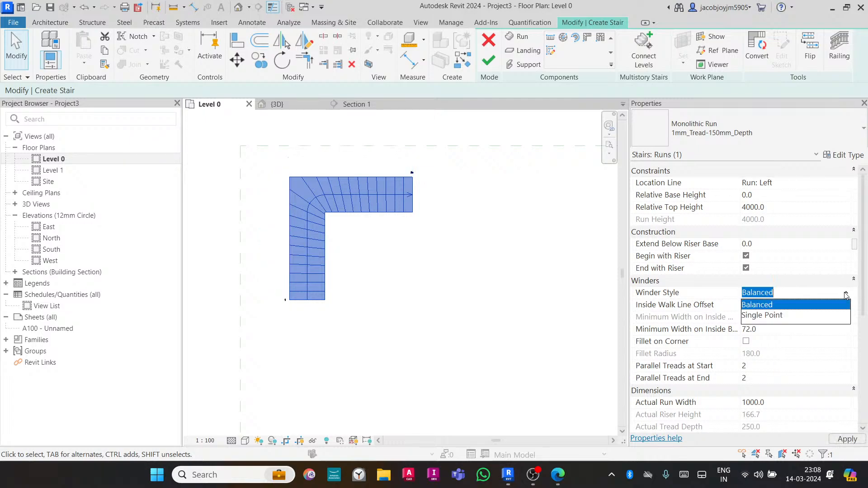
pyautogui.click(781, 316)
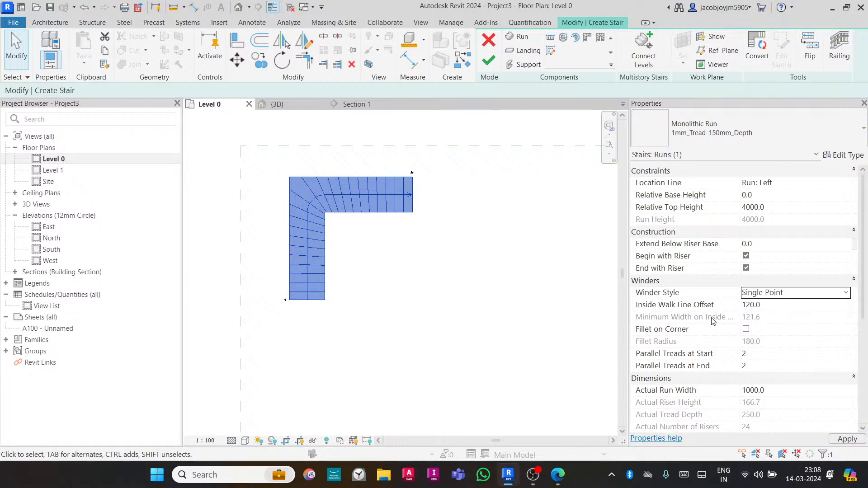
# - Switch the winder style to Balanced and back to Single Point to compare them
pyautogui.click(847, 294)
pyautogui.click(787, 308)
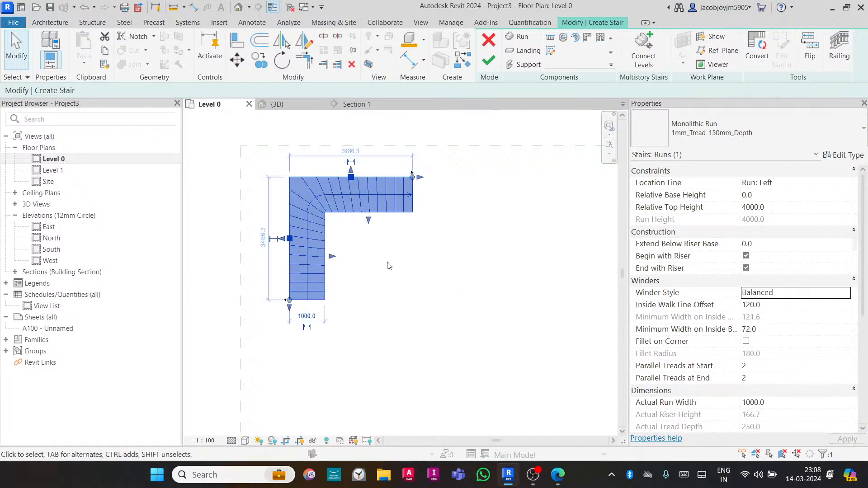
pyautogui.click(846, 294)
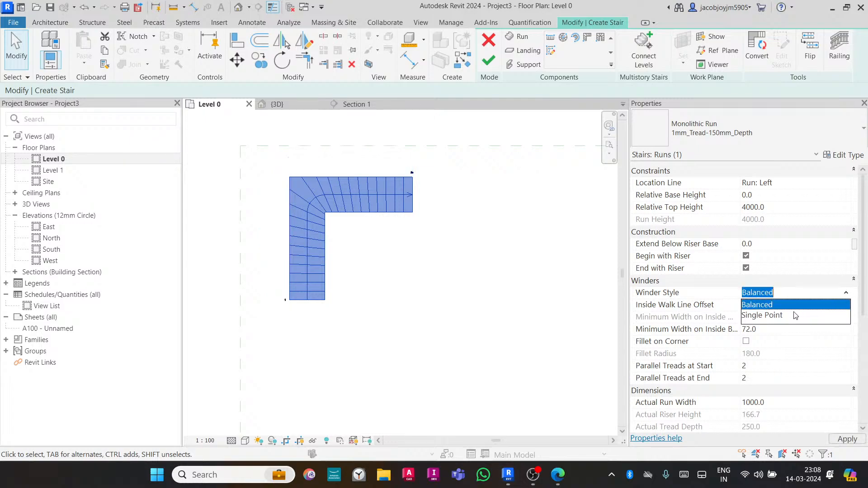
pyautogui.click(778, 316)
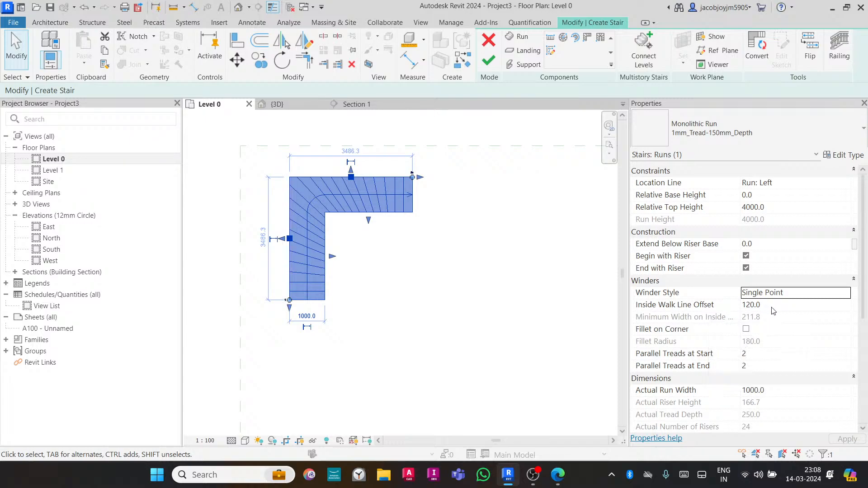
# - Set the winder run's Inside Walk Line Offset to 200
pyautogui.scroll(5, 324, 287)
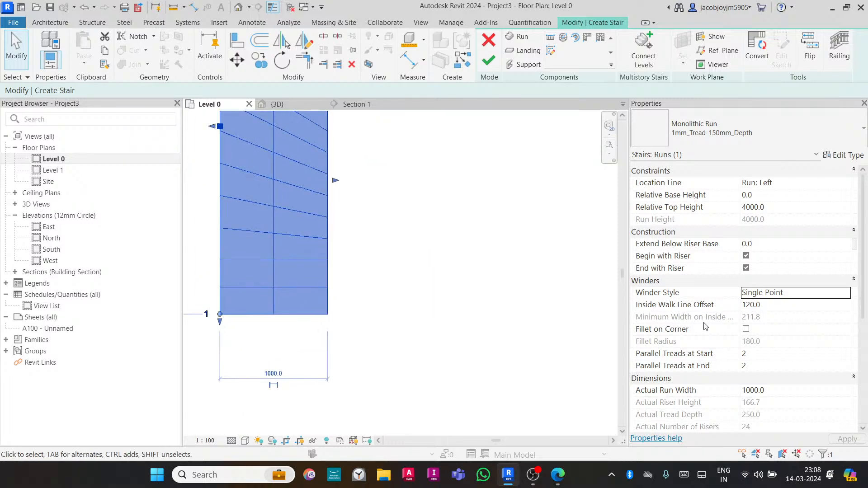
pyautogui.click(775, 307)
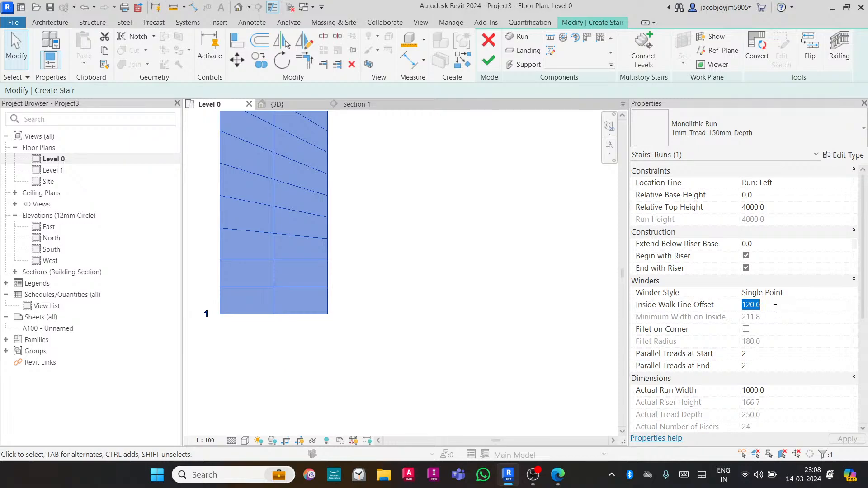
pyautogui.write('200.0')
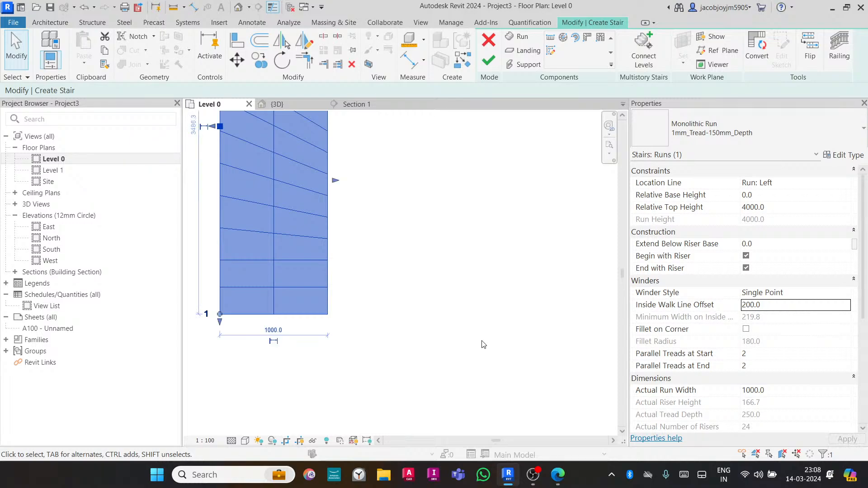
pyautogui.scroll(-2, 482, 344)
pyautogui.moveTo(416, 203); pyautogui.dragTo(410, 249, button='middle')
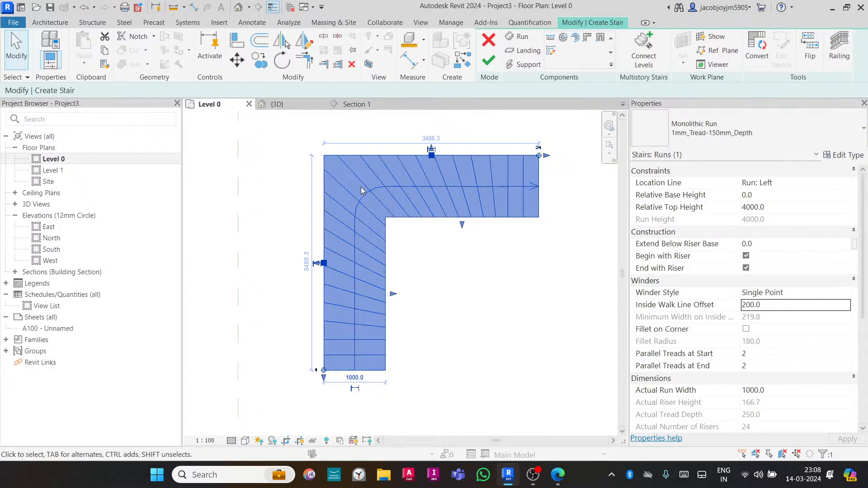
# - Enable Fillet on Corner for the winder run and inspect the rounded inside corner
pyautogui.click(746, 329)
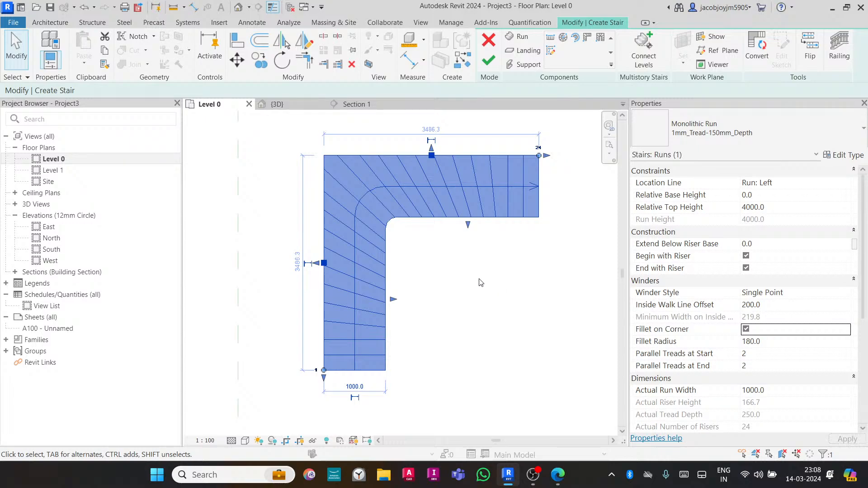
pyautogui.scroll(5, 379, 209)
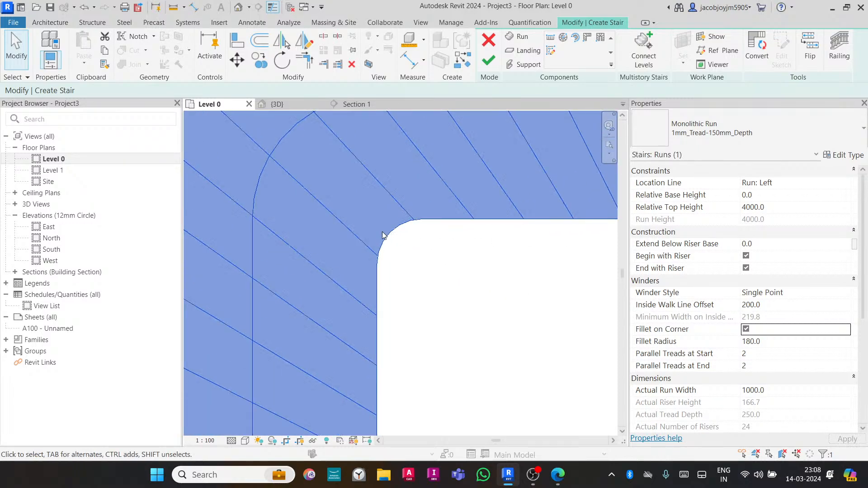
pyautogui.scroll(-5, 378, 225)
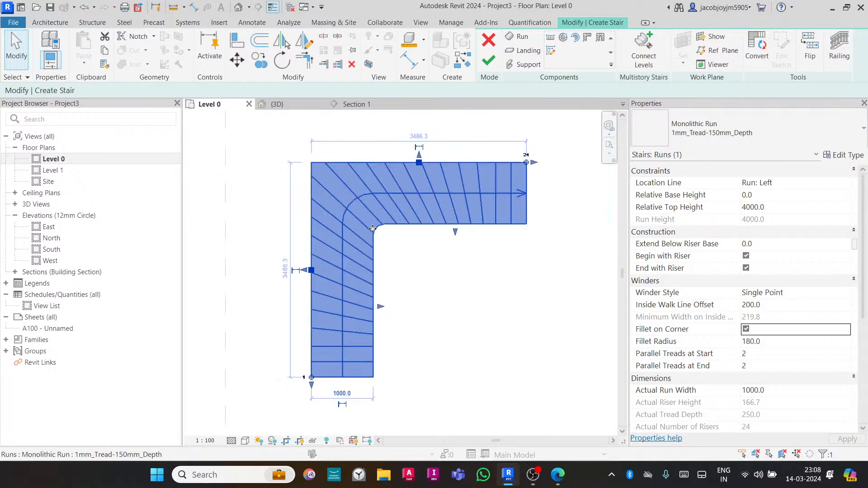
pyautogui.click(787, 344)
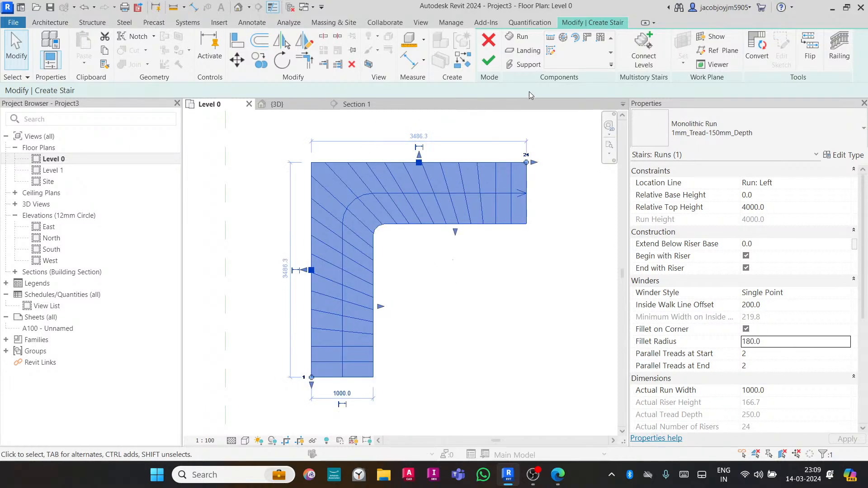
# - Place a radial dimension on the filleted inside corner of the winder stair
pyautogui.click(254, 24)
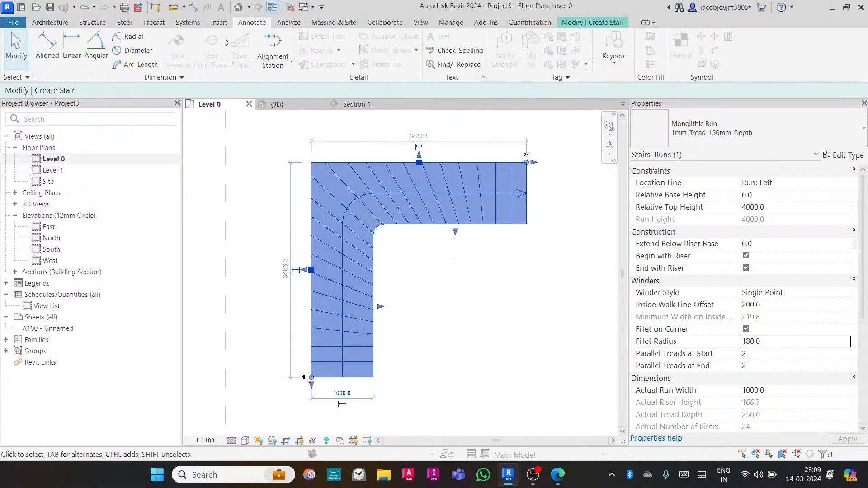
pyautogui.click(129, 36)
pyautogui.click(382, 230)
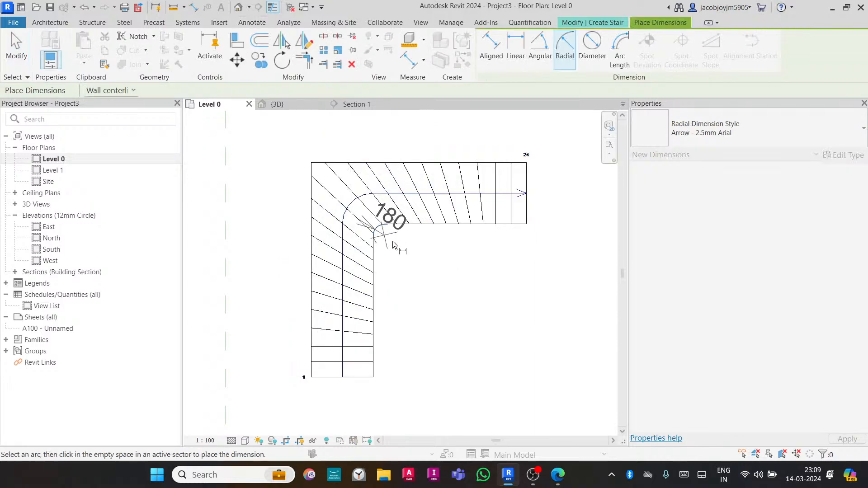
pyautogui.click(408, 264)
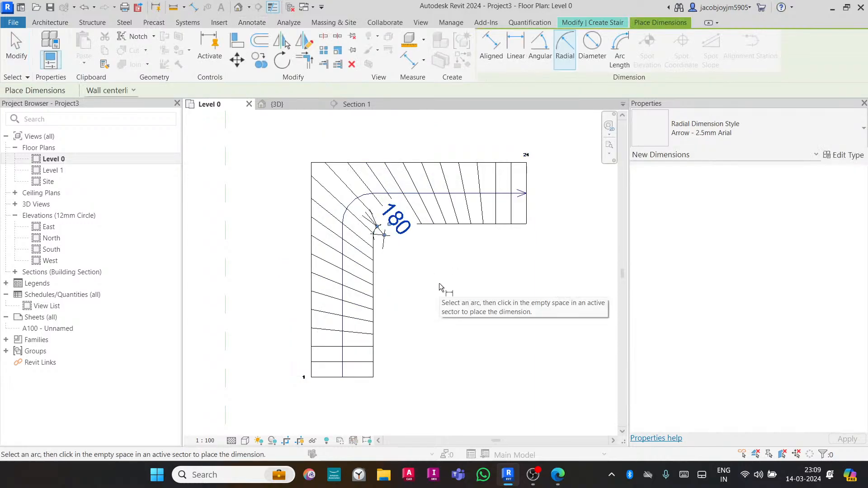
# - Set the view scale to 1:50 and leave the dimension command
pyautogui.click(205, 440)
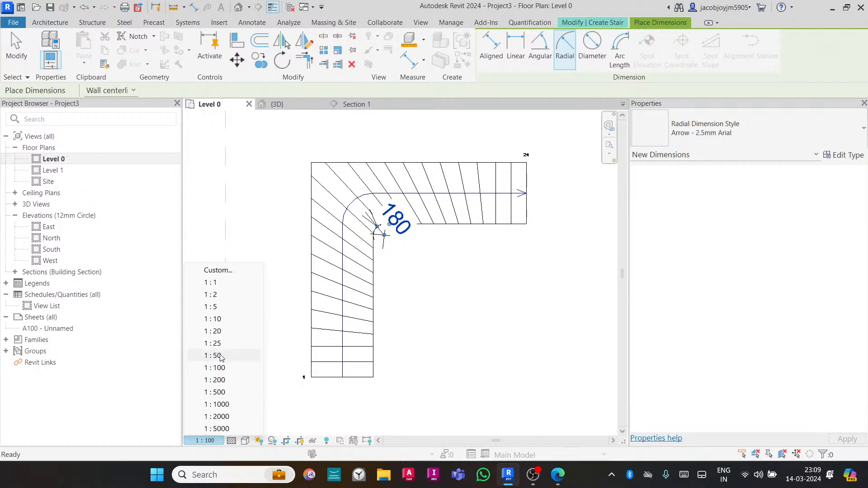
pyautogui.click(215, 356)
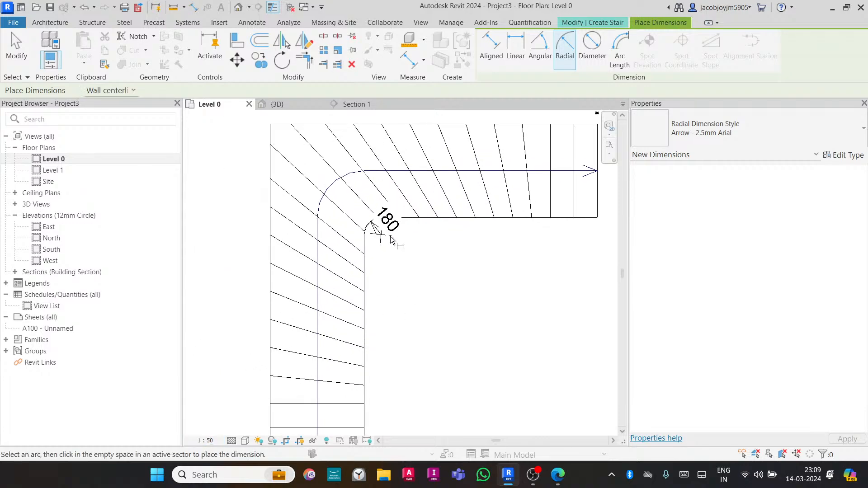
pyautogui.scroll(-1, 390, 253)
pyautogui.press('Escape')
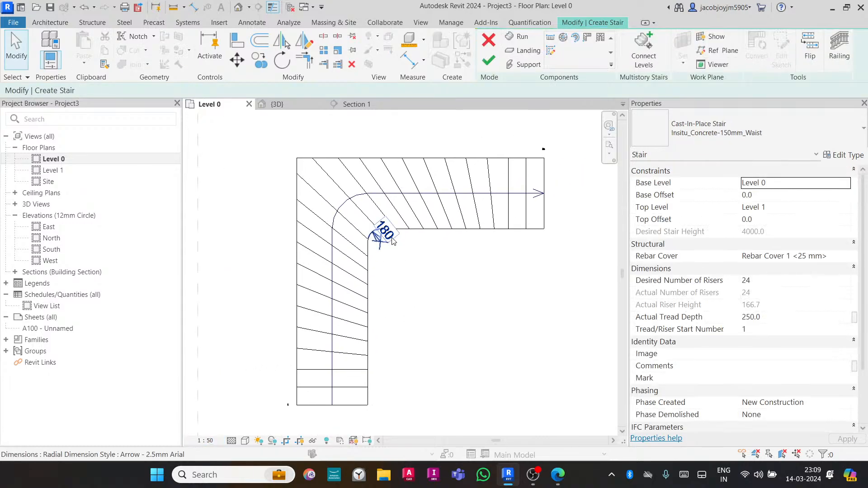
# - Move the radial dimension text away from the inside corner
pyautogui.click(392, 242)
pyautogui.moveTo(385, 232); pyautogui.dragTo(403, 255)
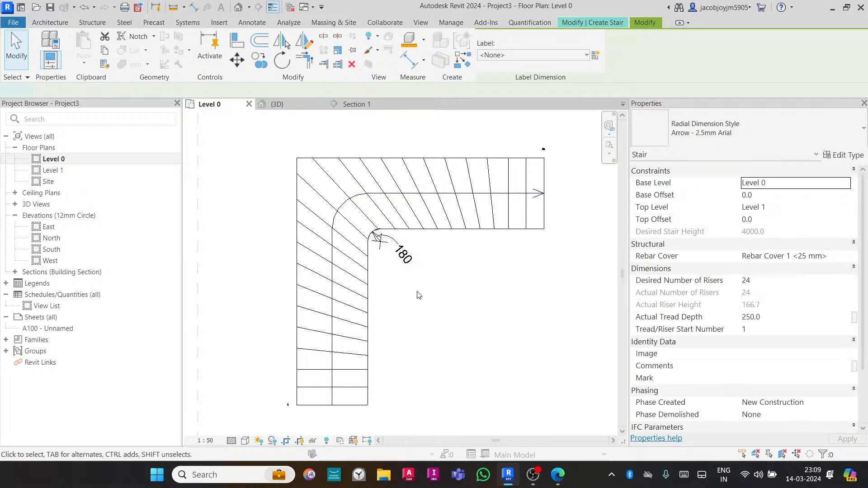
pyautogui.click(419, 295)
# - Set the winder run's Parallel Treads at Start to 4
pyautogui.click(429, 229)
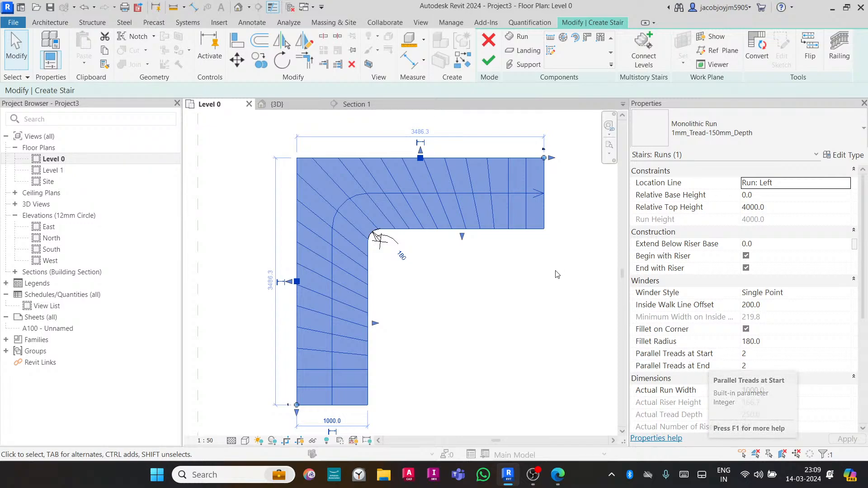
pyautogui.click(545, 262)
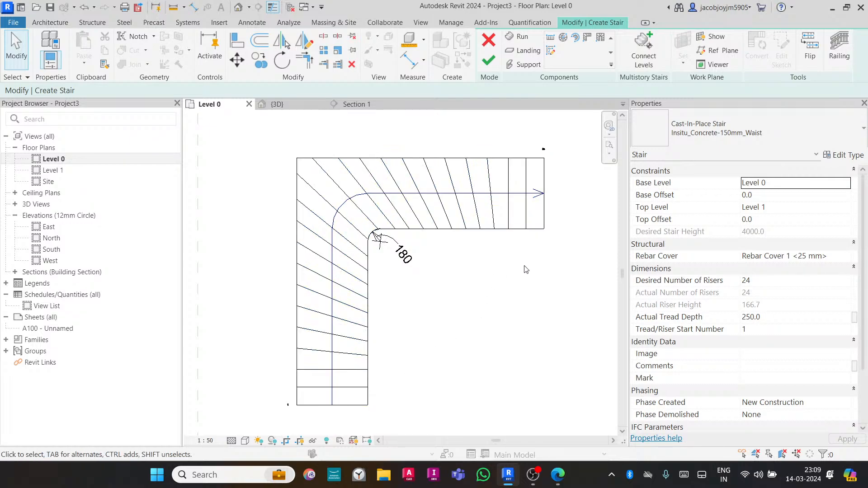
pyautogui.click(519, 235)
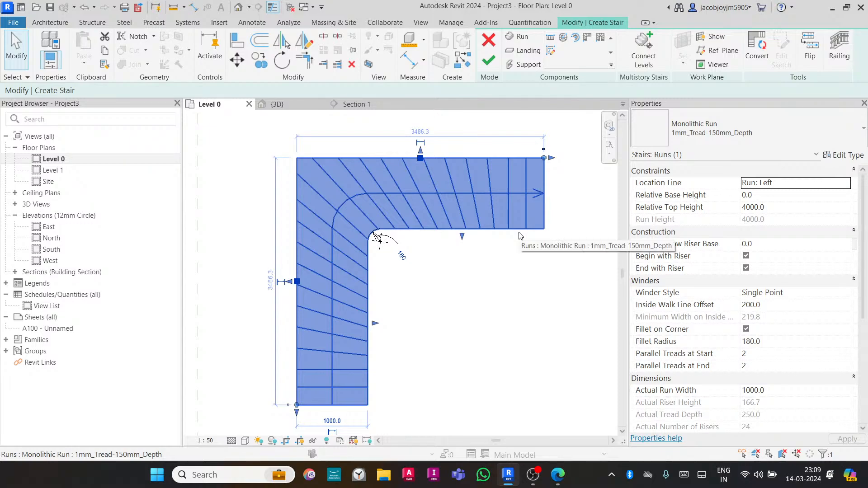
pyautogui.click(757, 355)
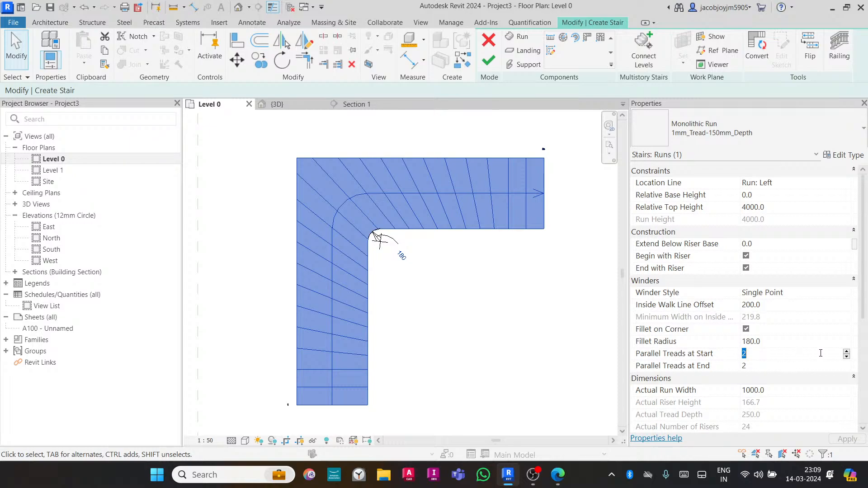
pyautogui.click(846, 352)
pyautogui.click(460, 338)
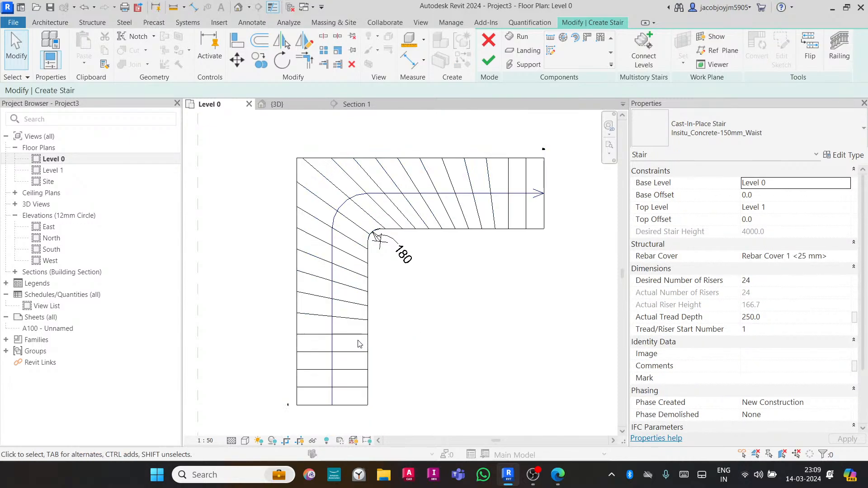
# - Set the winder run's Parallel Treads at Start to 9
pyautogui.click(362, 354)
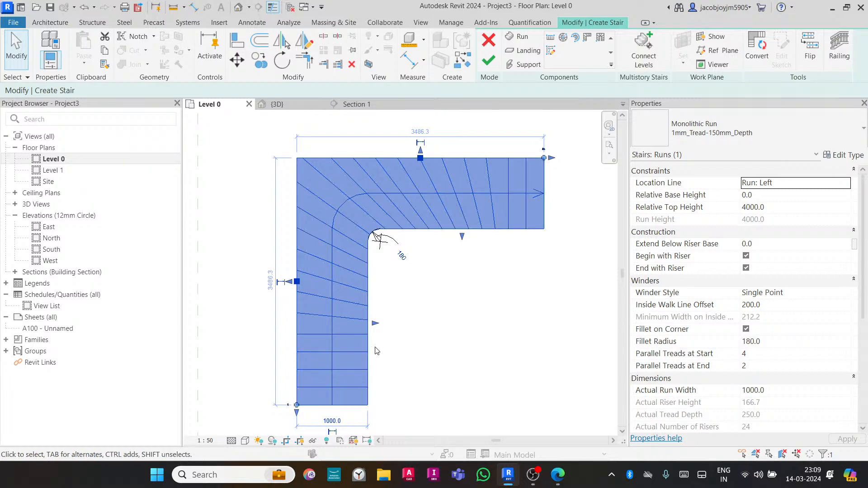
pyautogui.click(378, 364)
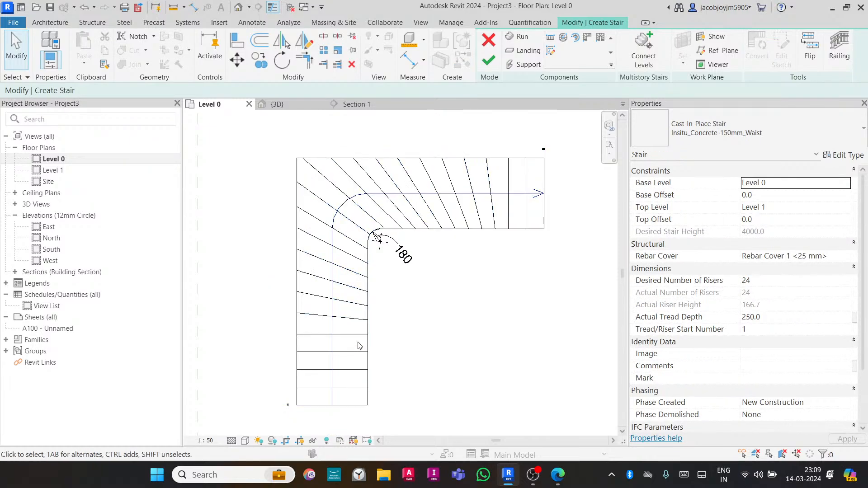
pyautogui.click(331, 390)
pyautogui.click(765, 367)
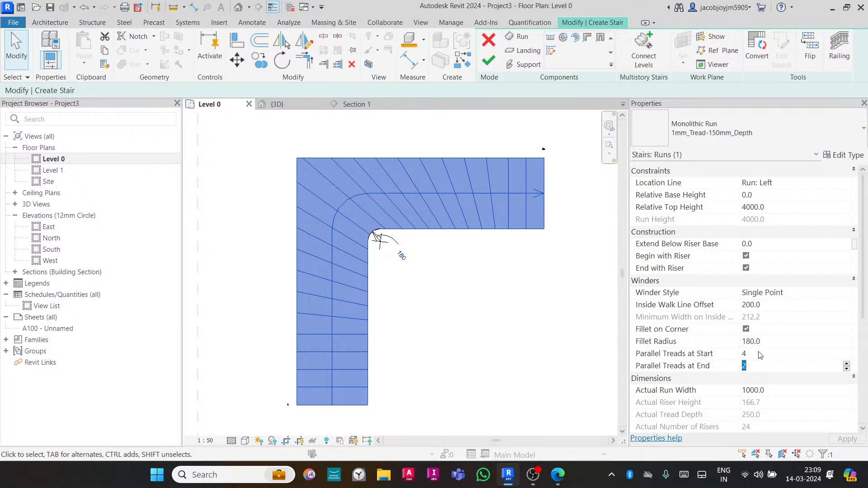
pyautogui.click(759, 353)
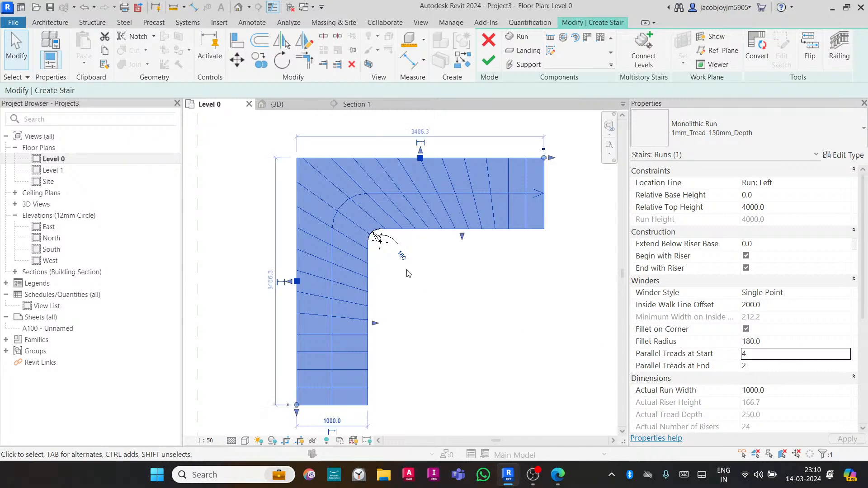
pyautogui.scroll(-3, 764, 389)
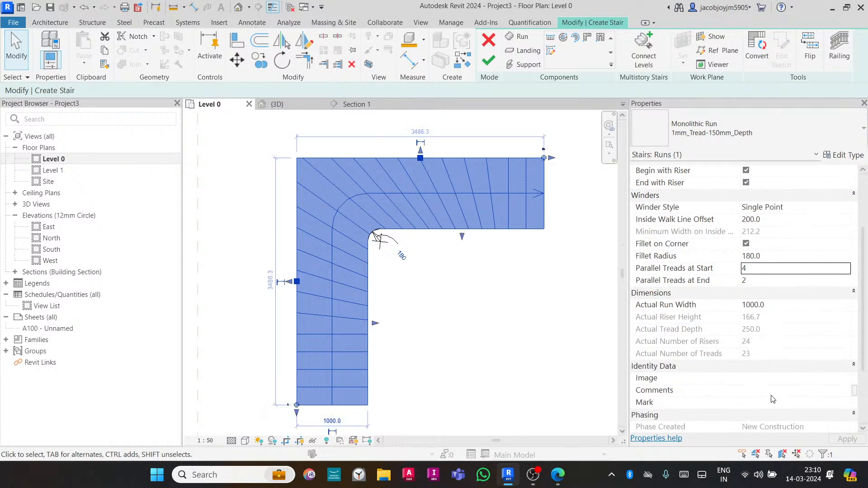
pyautogui.scroll(3, 771, 400)
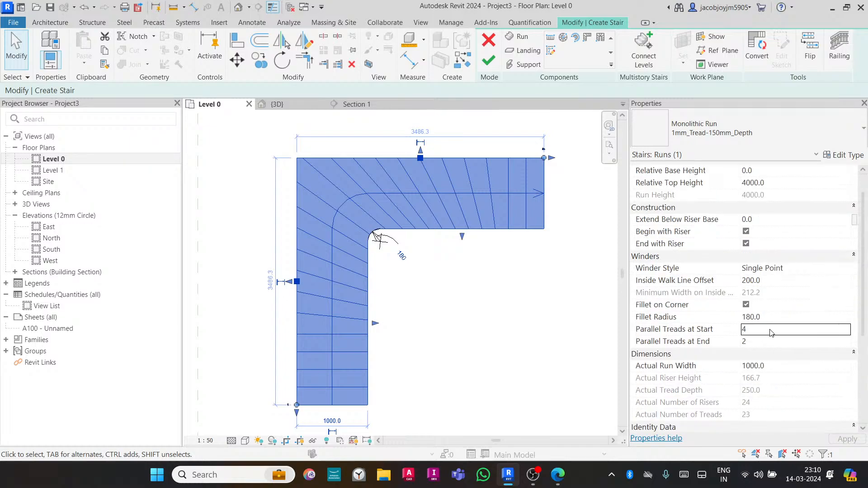
pyautogui.click(770, 329)
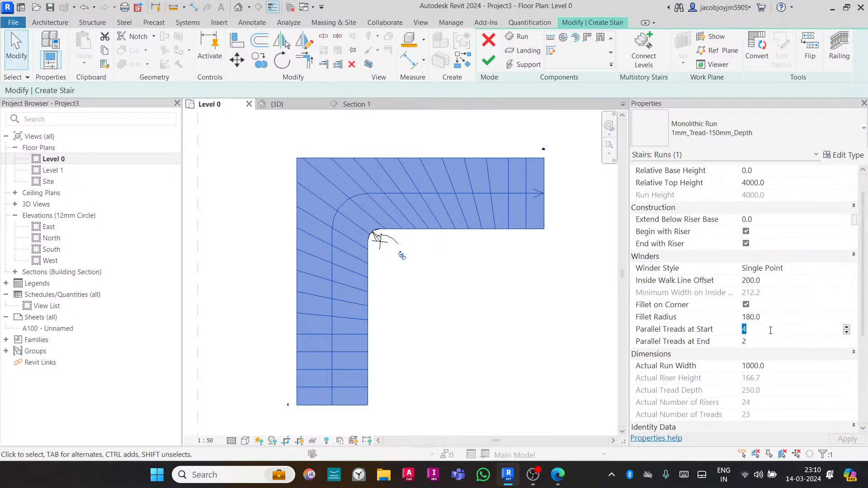
pyautogui.write('6')
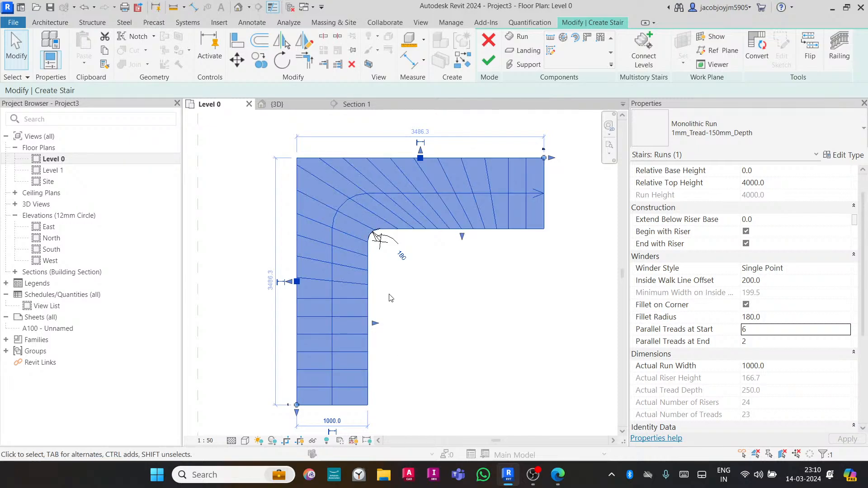
pyautogui.click(780, 331)
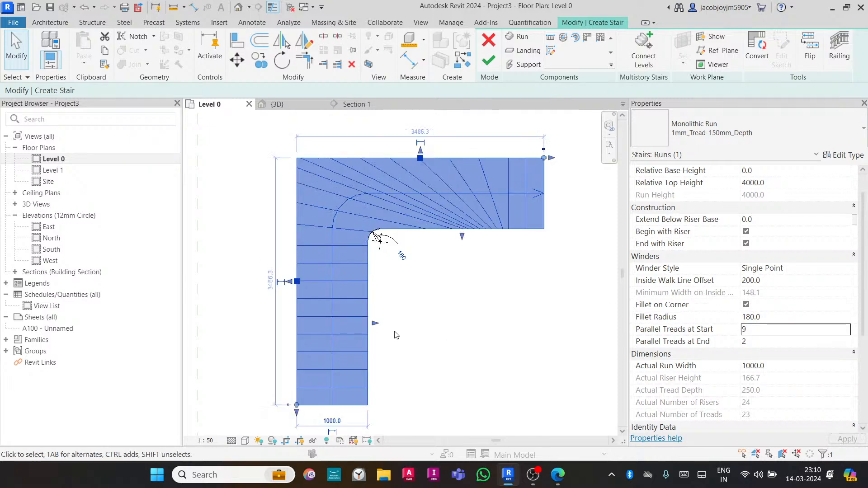
pyautogui.click(424, 316)
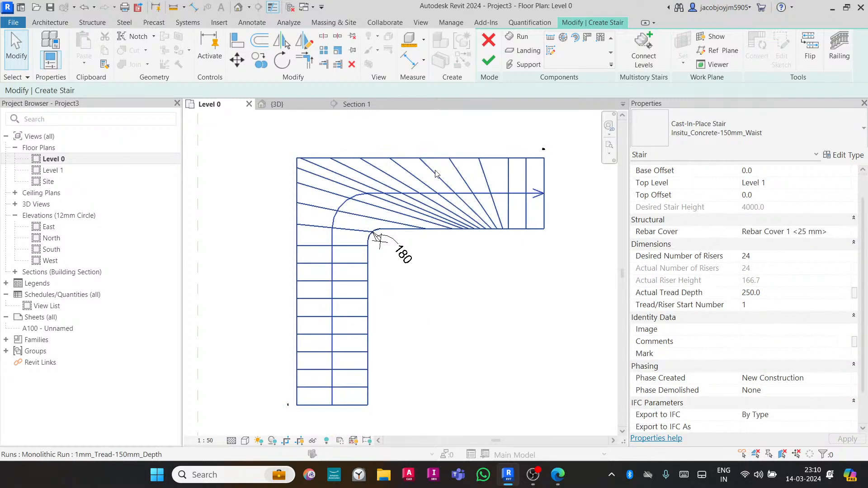
# - Set the winder run's Parallel Treads at End to 4
pyautogui.click(488, 215)
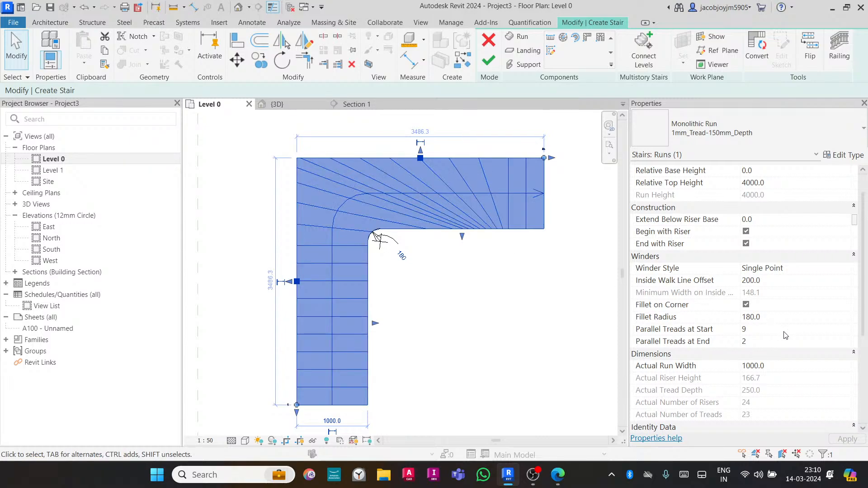
pyautogui.click(785, 344)
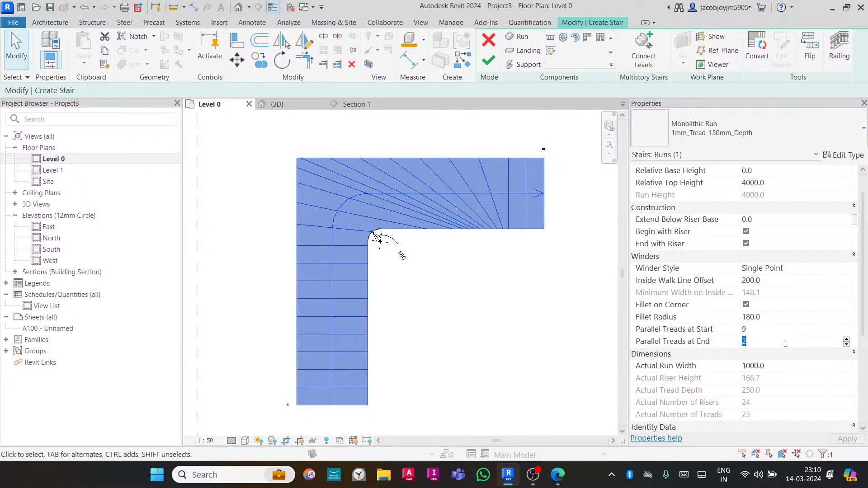
pyautogui.write('4')
pyautogui.press('Return')
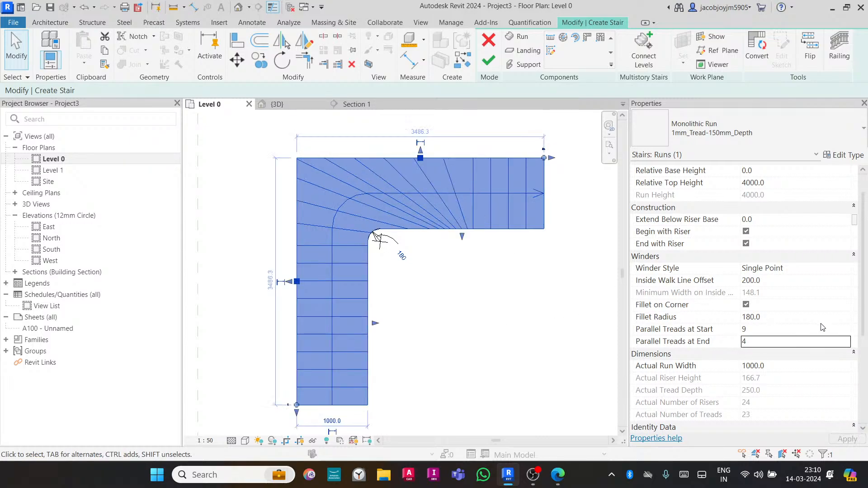
# - Increase the winder run's Parallel Treads at End to 9
pyautogui.click(776, 343)
pyautogui.click(846, 340)
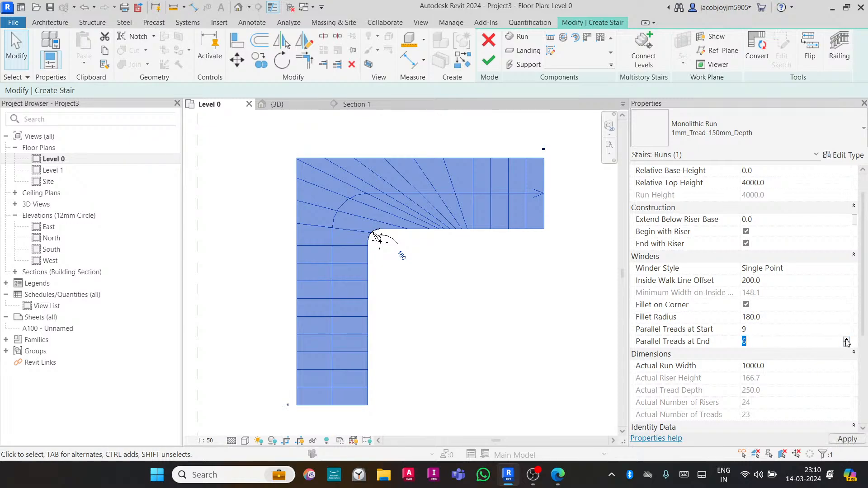
pyautogui.click(846, 340)
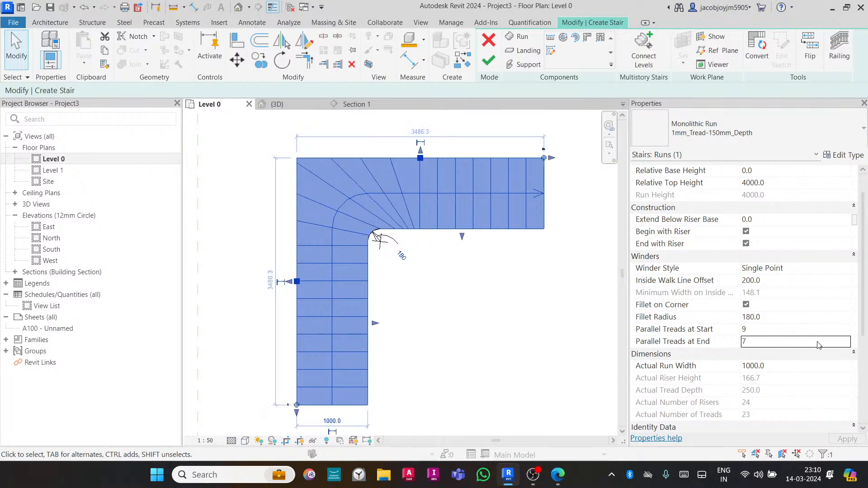
pyautogui.click(846, 340)
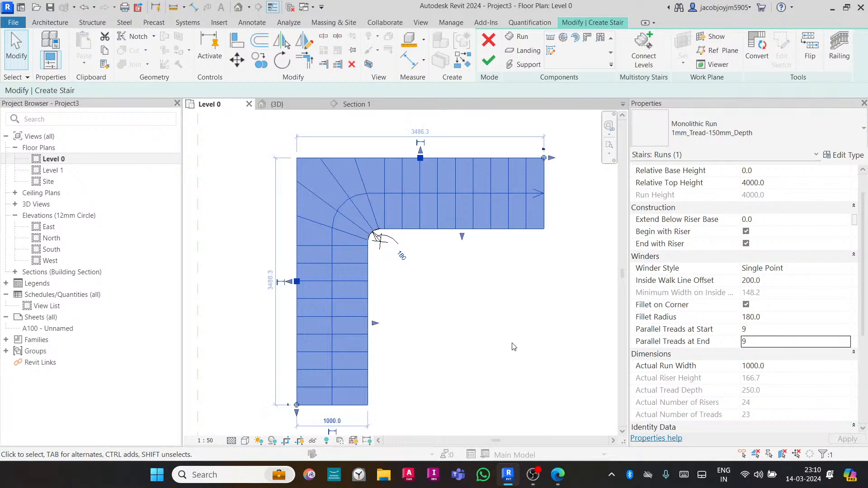
pyautogui.click(491, 328)
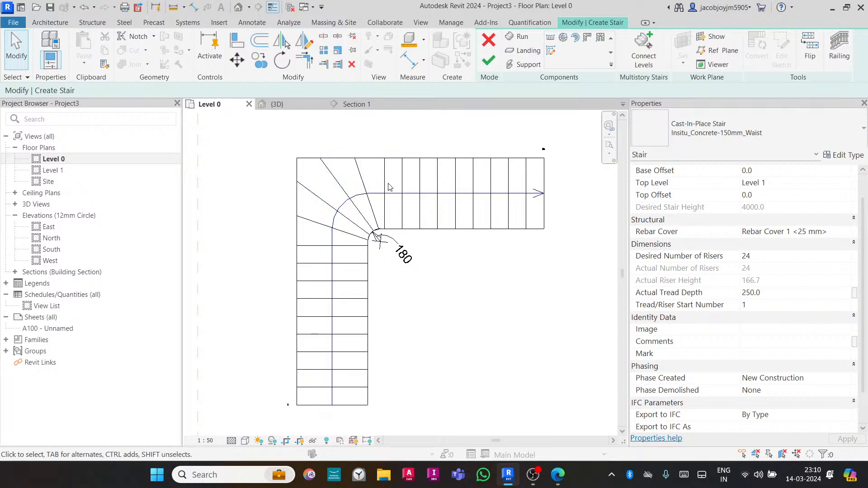
# - Try to increase the winder run's Parallel Treads at Start to 10, then cancel
pyautogui.click(460, 227)
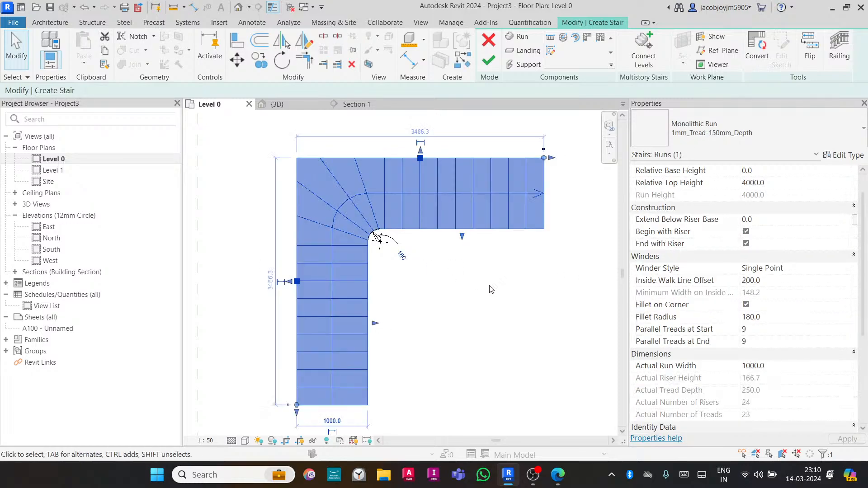
pyautogui.click(782, 333)
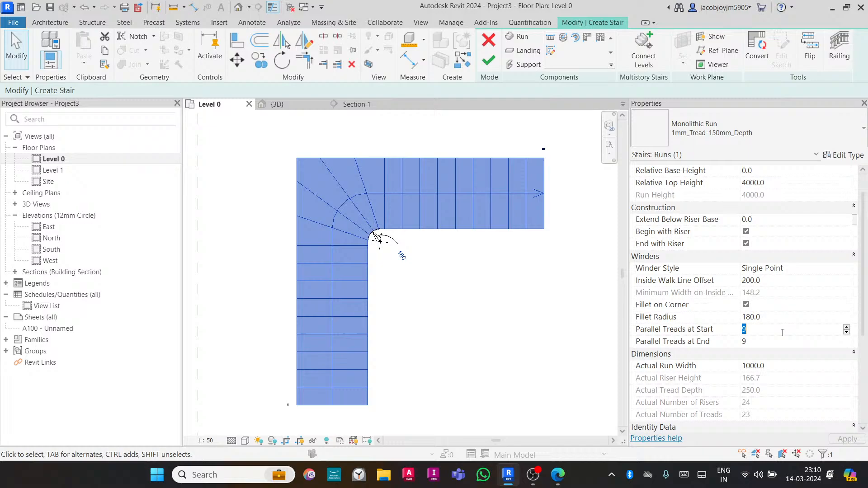
pyautogui.click(847, 328)
pyautogui.moveTo(575, 333)
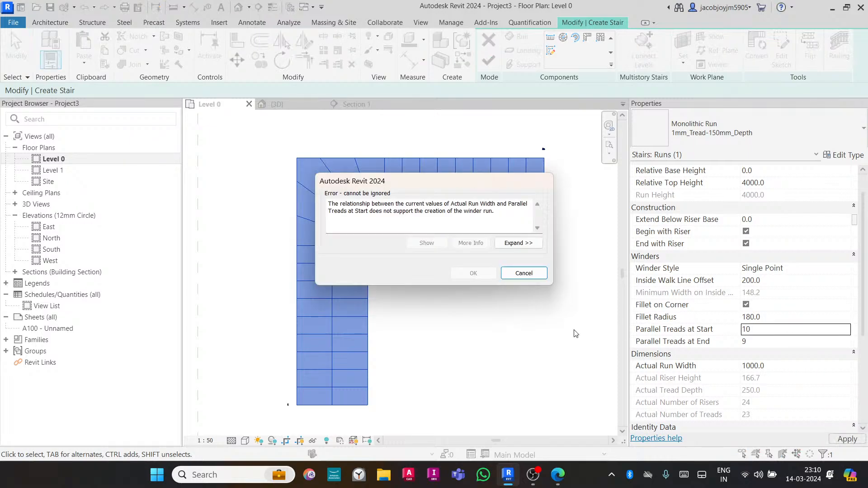
pyautogui.moveTo(494, 186); pyautogui.dragTo(596, 282)
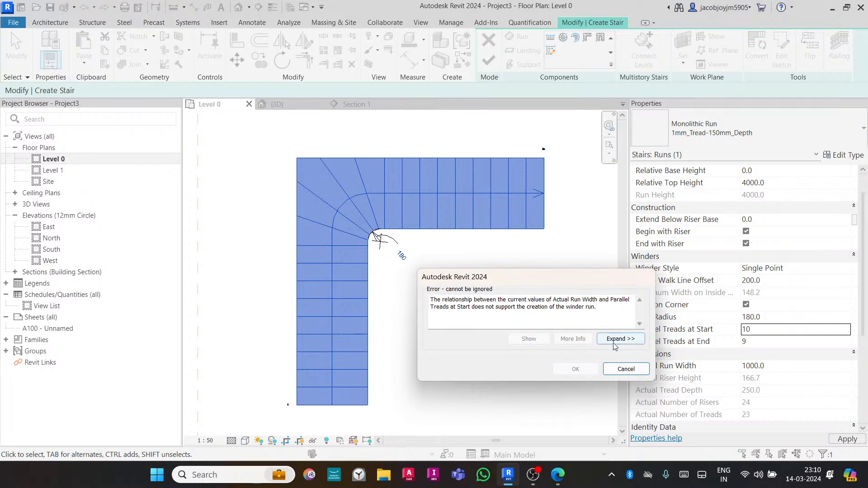
pyautogui.click(626, 368)
# - Switch the L-shaped winder run's Winder Style to Balanced and back to Single Point
pyautogui.click(491, 299)
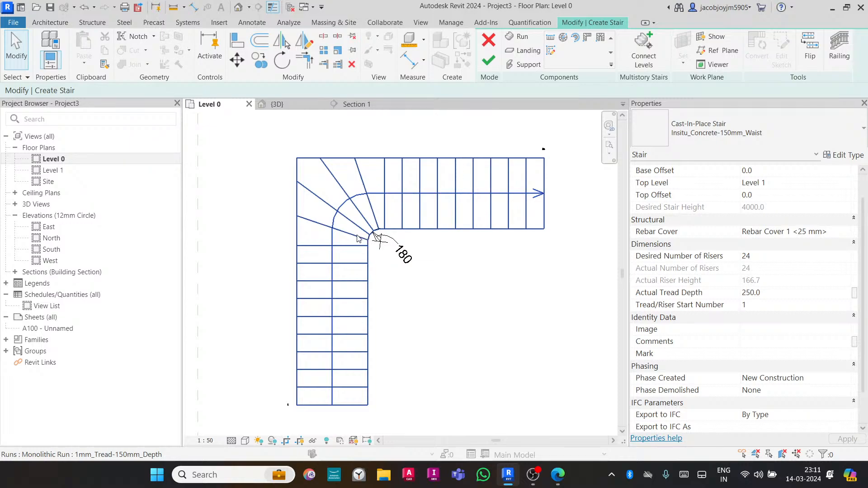
pyautogui.scroll(-3, 368, 238)
pyautogui.click(455, 204)
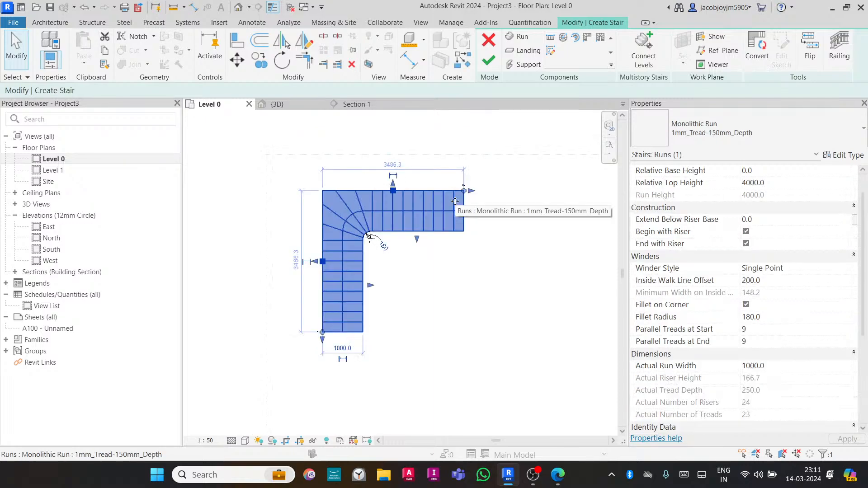
pyautogui.click(807, 272)
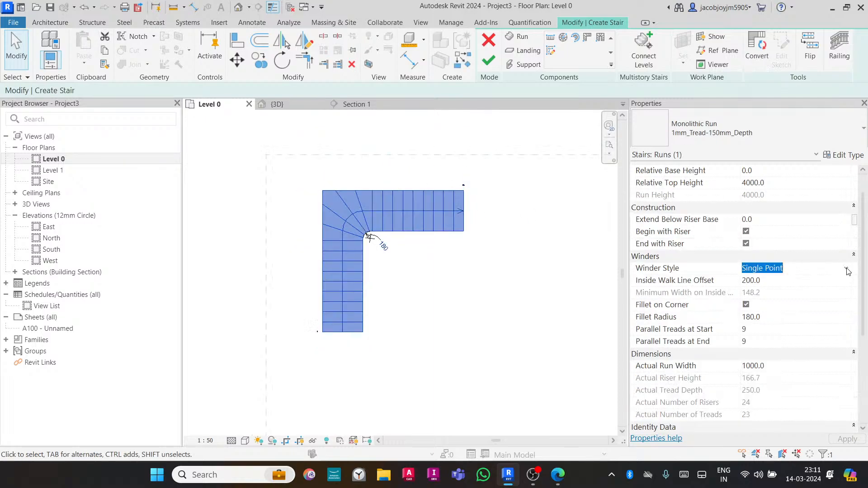
pyautogui.click(848, 271)
pyautogui.click(795, 283)
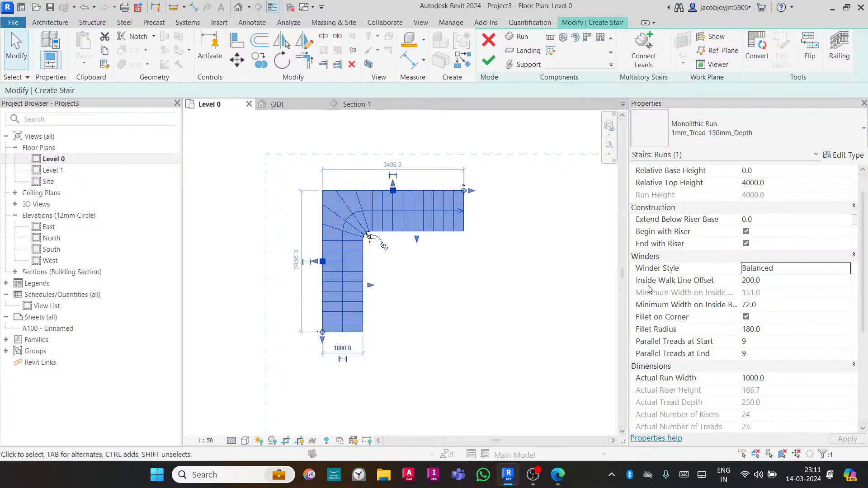
pyautogui.click(849, 271)
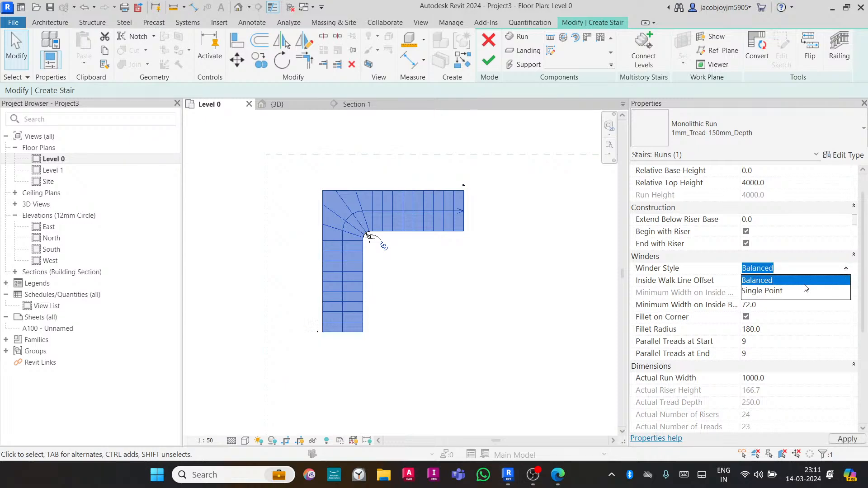
pyautogui.click(769, 290)
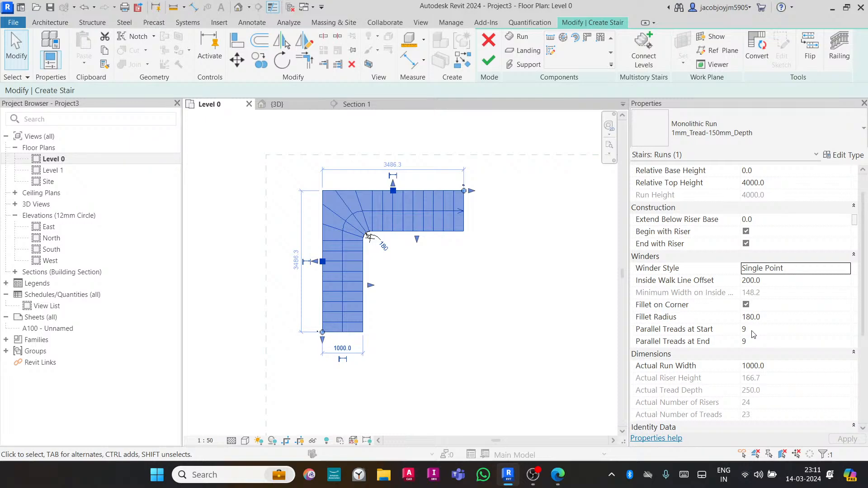
# - Finish editing the L-shaped winder stair
pyautogui.click(503, 173)
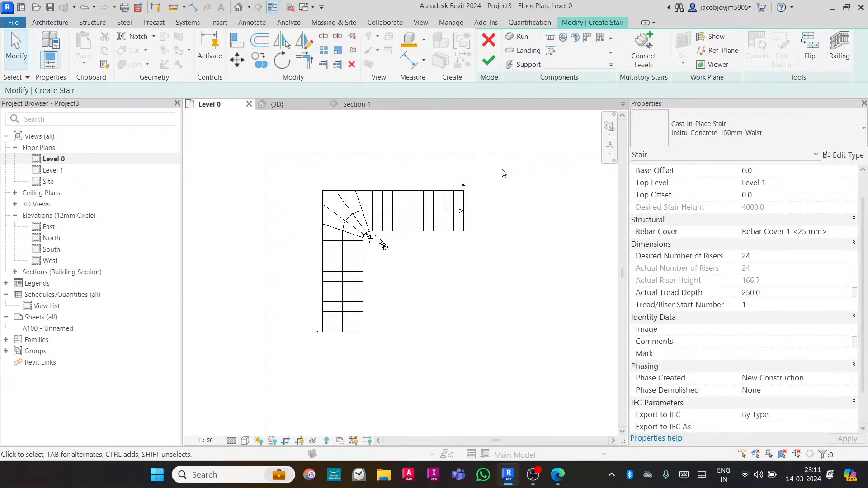
pyautogui.click(489, 60)
# - Start a new stair and place a U-shaped winder run in the empty middle of the plan
pyautogui.scroll(-2, 308, 223)
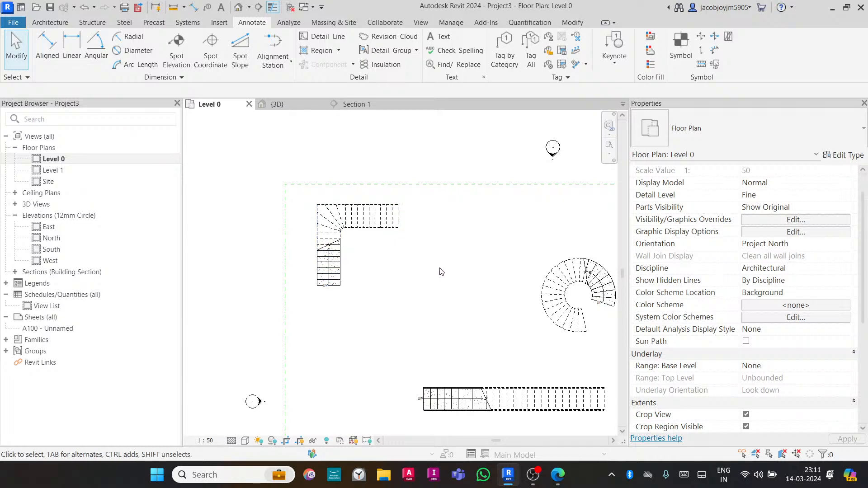
pyautogui.click(62, 23)
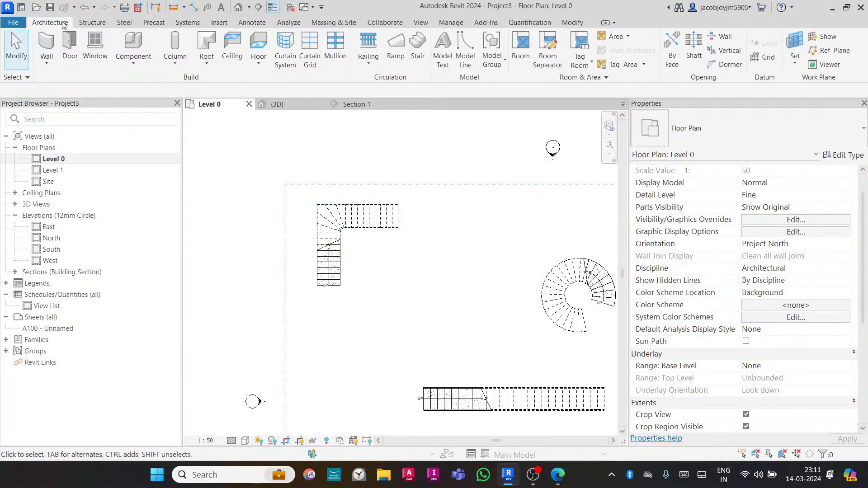
pyautogui.click(417, 48)
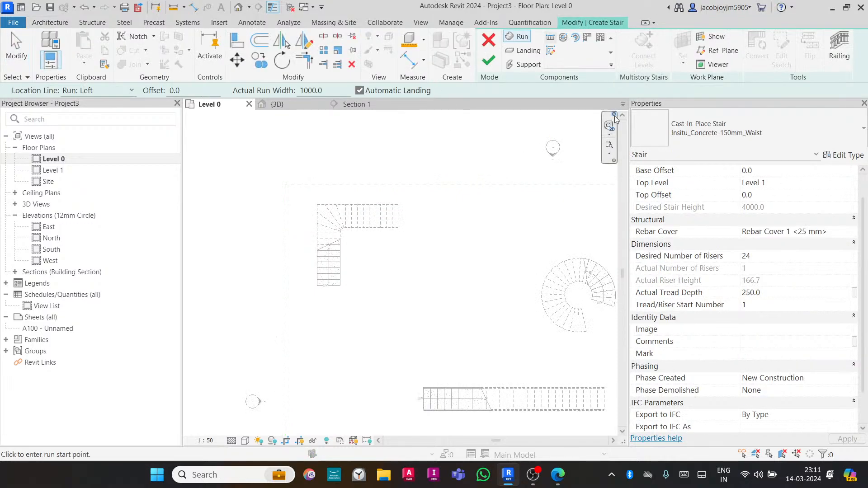
pyautogui.click(603, 42)
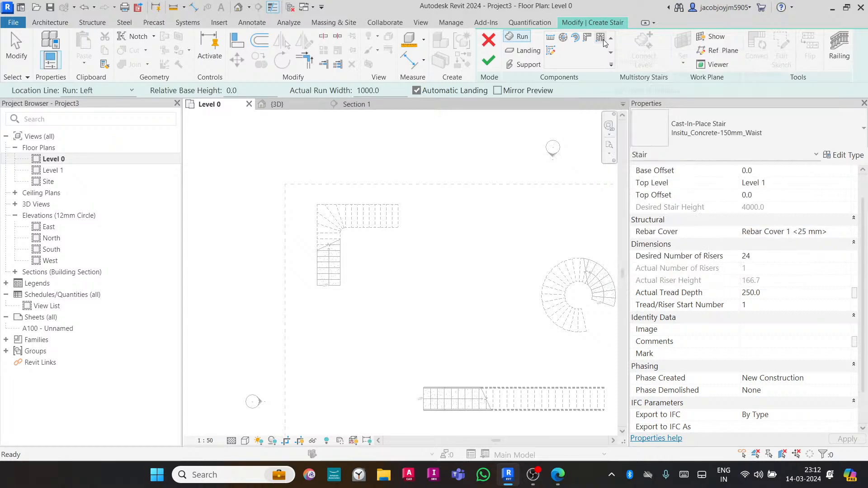
pyautogui.click(446, 281)
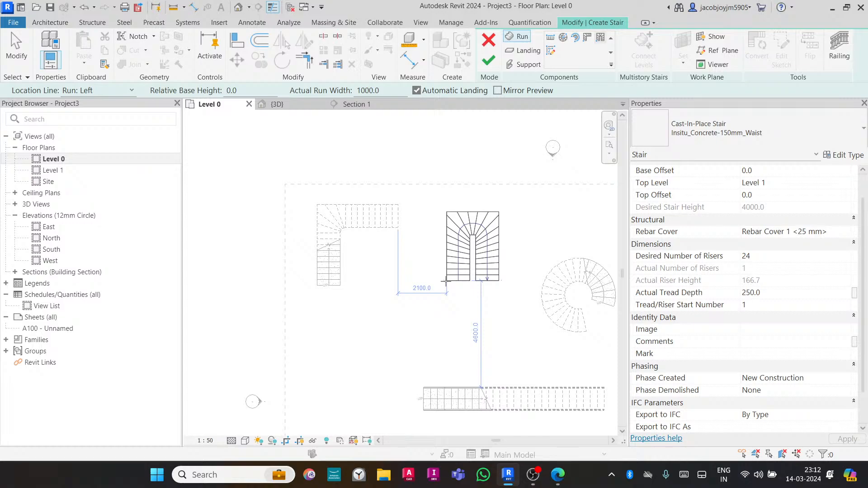
pyautogui.press('Escape')
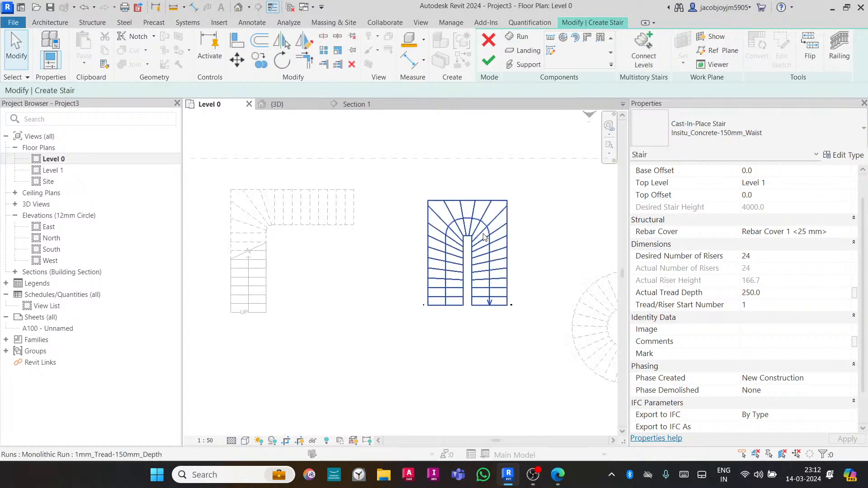
# - Set the U-shaped winder run's Winder Style to Single Point
pyautogui.scroll(2, 484, 237)
pyautogui.scroll(1, 484, 237)
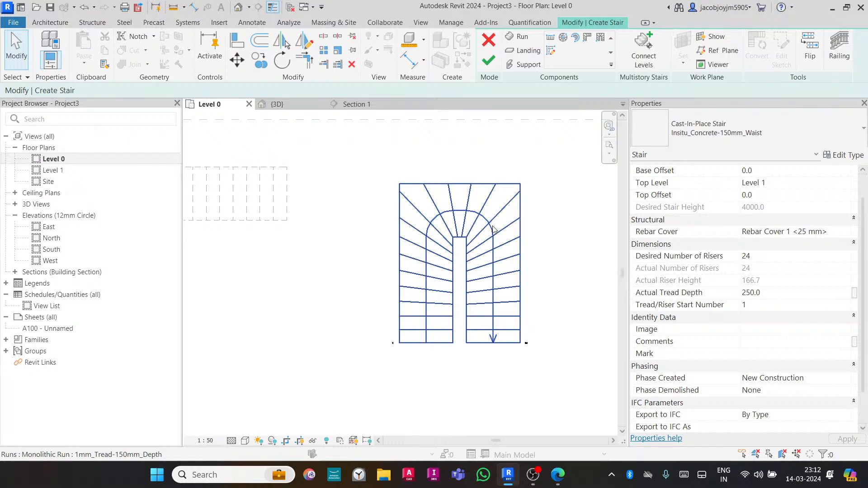
pyautogui.click(511, 245)
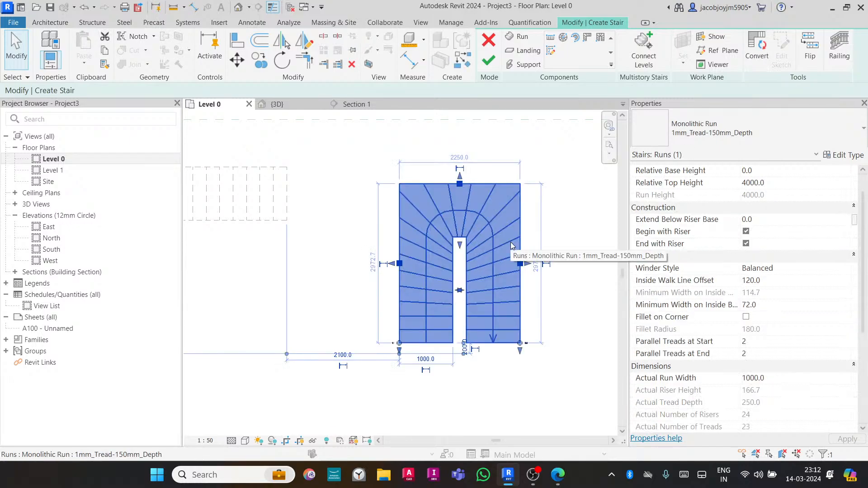
pyautogui.click(800, 269)
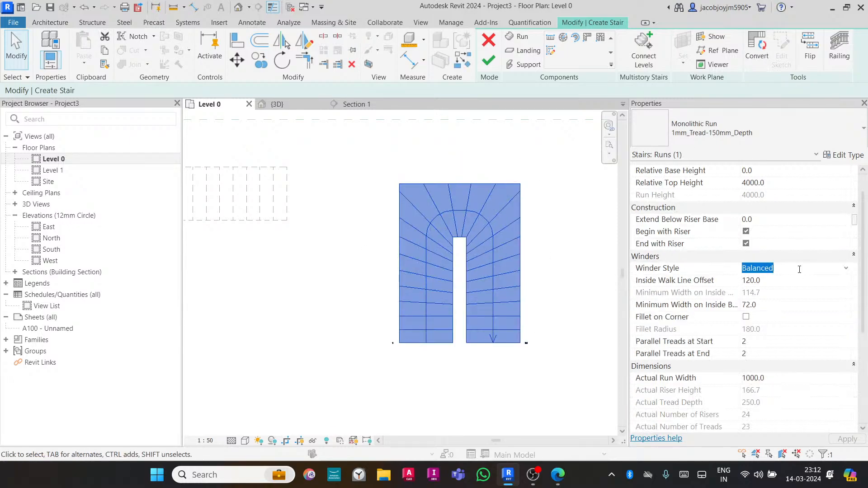
pyautogui.click(846, 269)
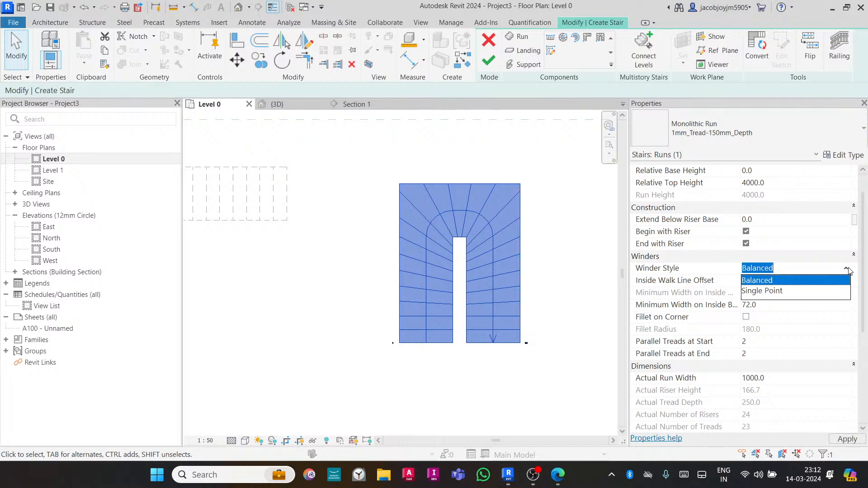
pyautogui.click(803, 291)
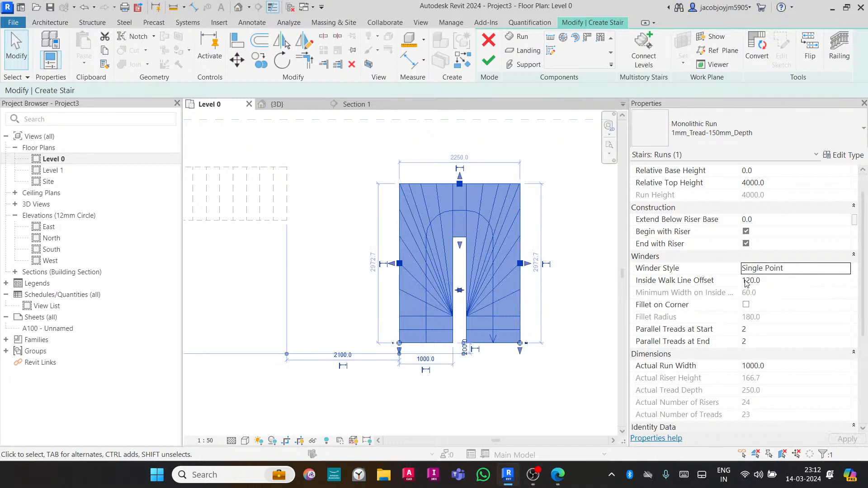
# - Toggle the U-shaped run's Winder Style to Balanced and return it to Single Point
pyautogui.click(845, 269)
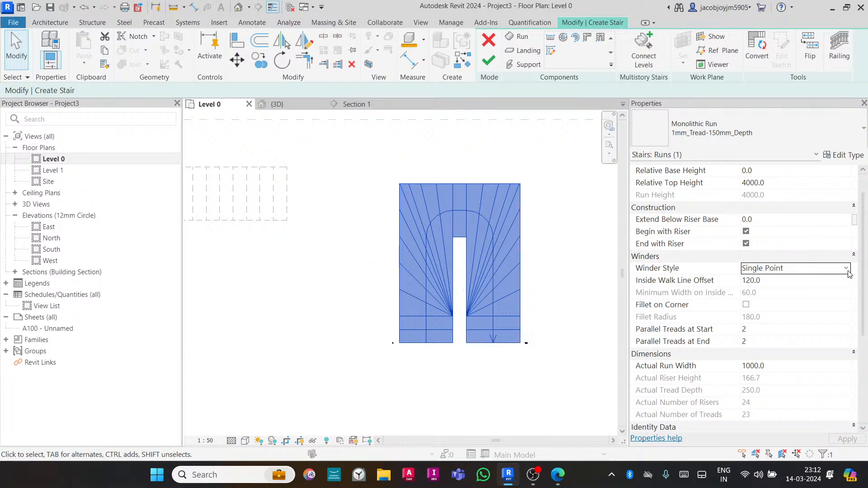
pyautogui.click(768, 281)
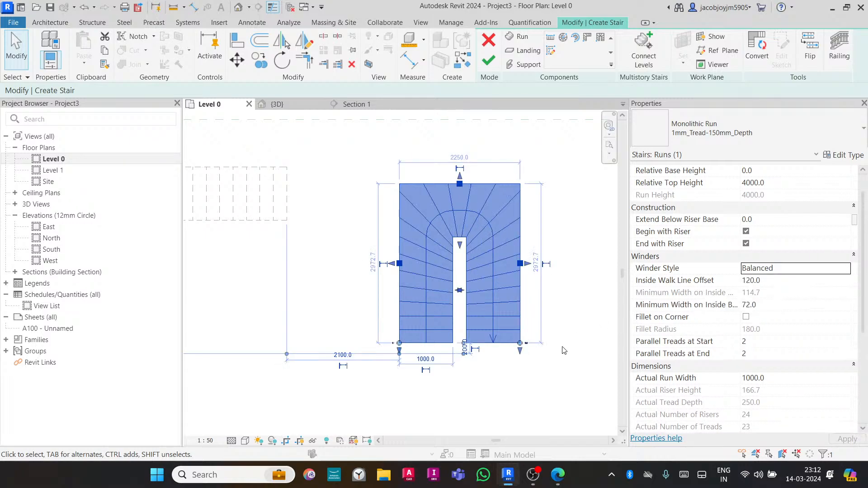
pyautogui.click(844, 269)
pyautogui.click(777, 290)
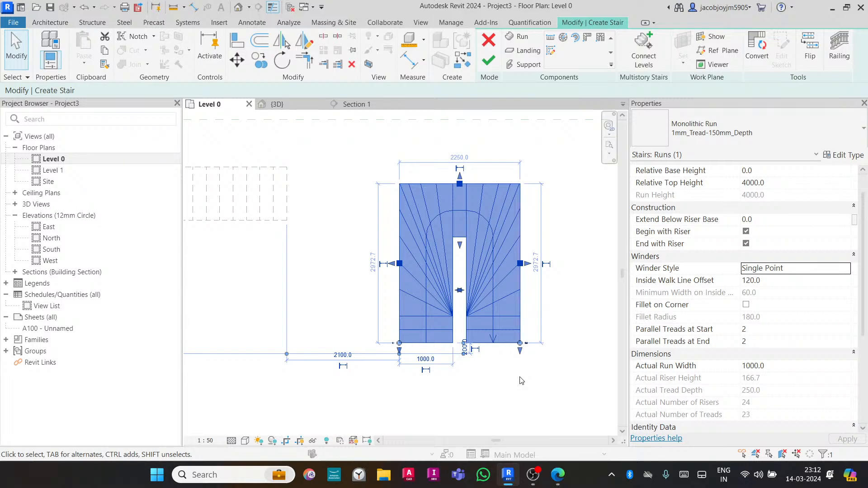
# - Try to enable Fillet on Corner for the U-shaped winder run
pyautogui.click(781, 281)
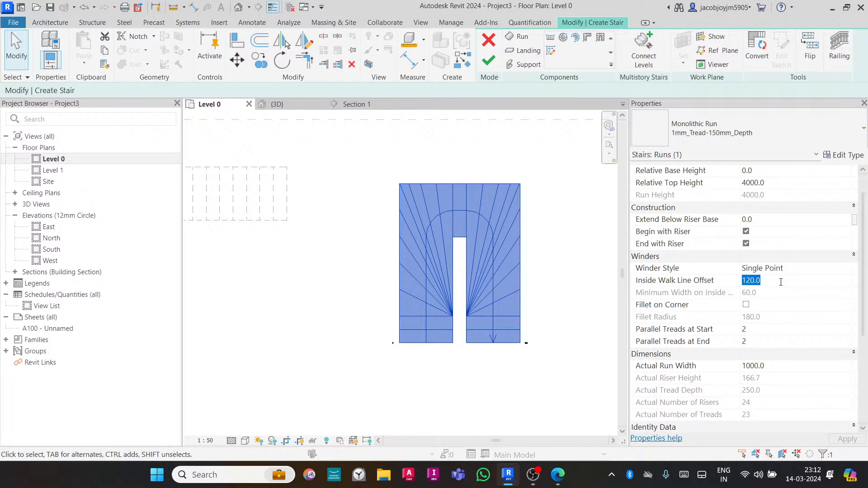
pyautogui.click(746, 305)
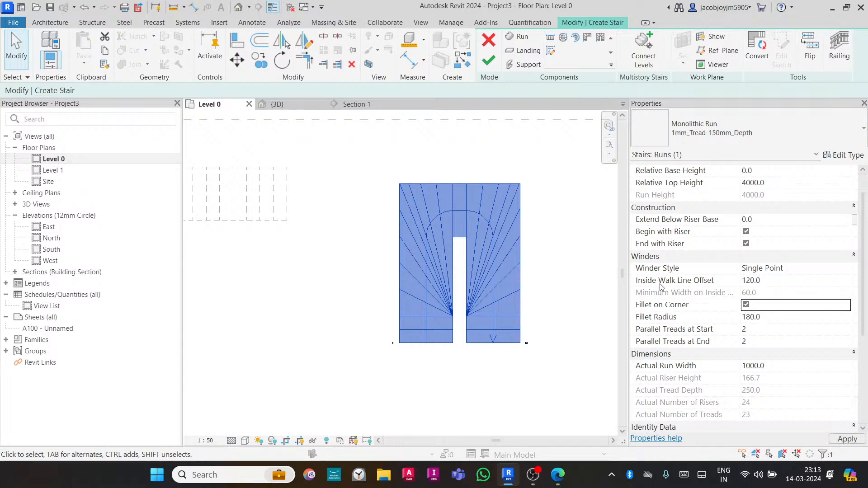
pyautogui.click(535, 270)
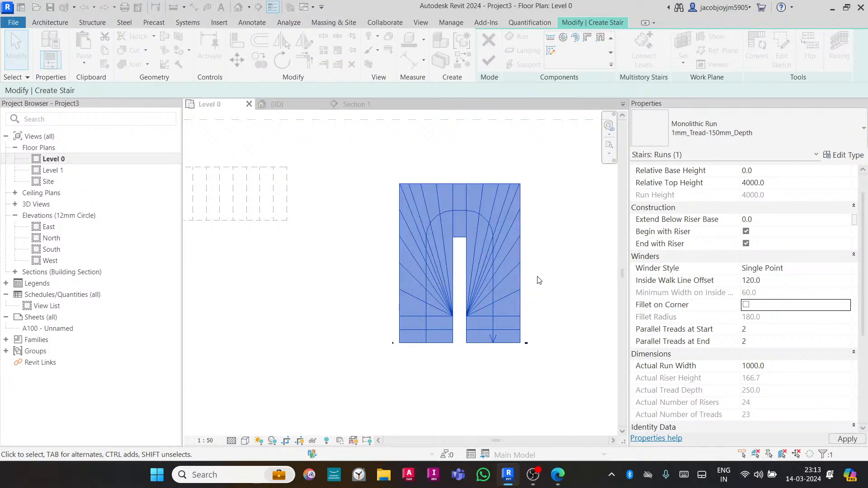
# - Move the temporary width dimension's witness line to the inner edge of the stair opening
pyautogui.scroll(2, 529, 279)
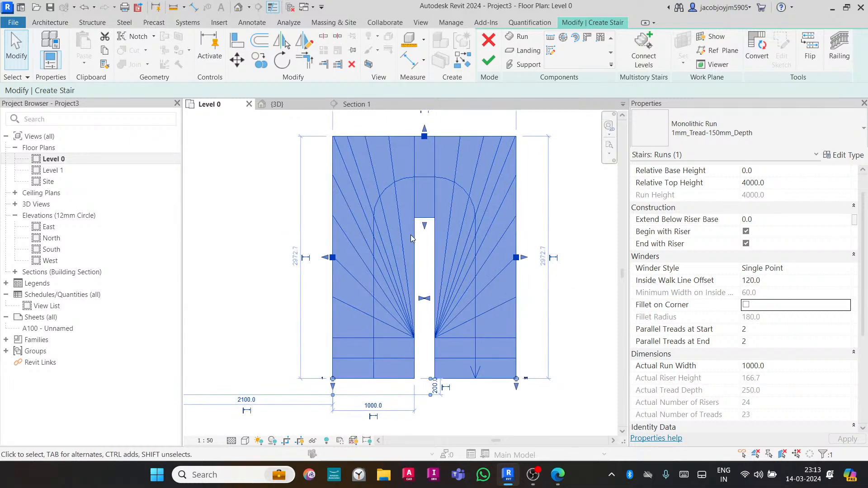
pyautogui.moveTo(332, 401); pyautogui.dragTo(430, 401)
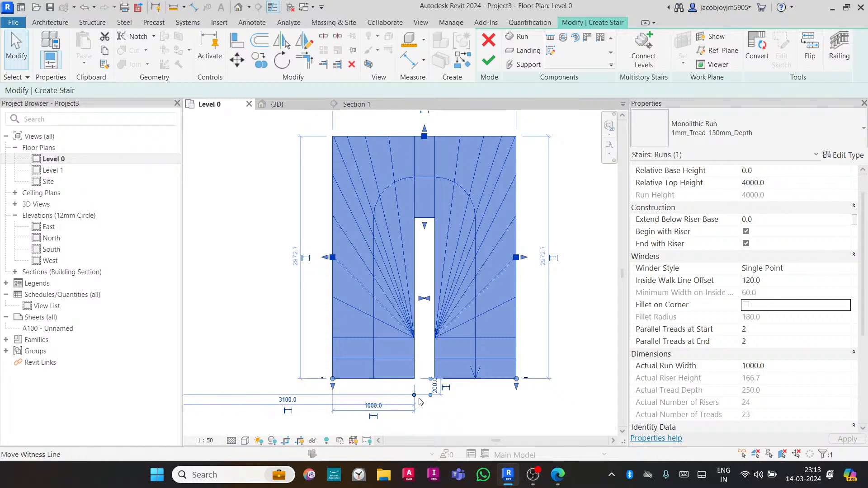
pyautogui.scroll(1, 425, 399)
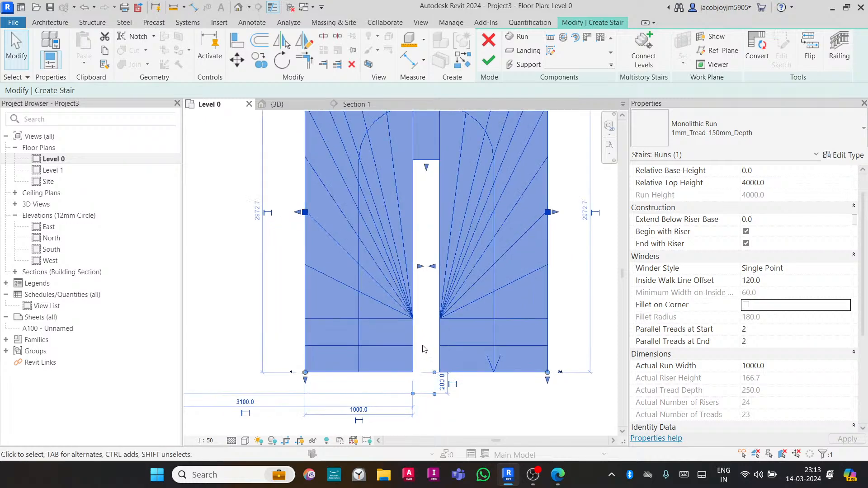
pyautogui.scroll(-2, 422, 348)
pyautogui.click(492, 401)
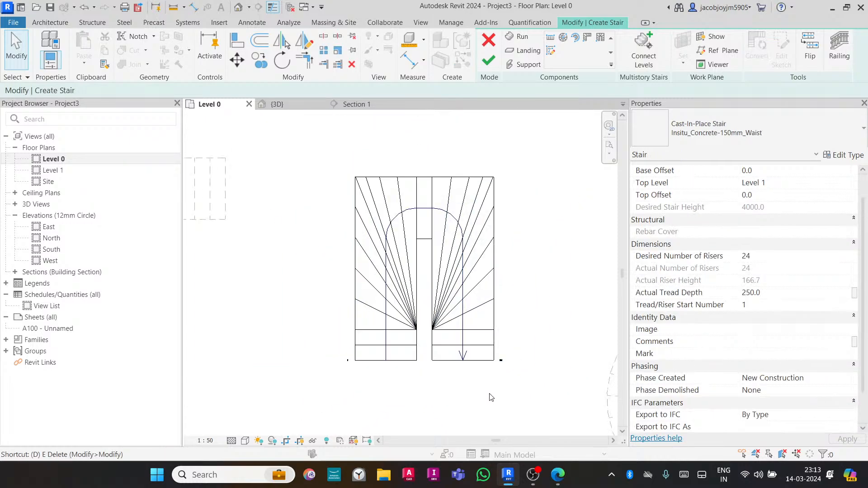
# - Place an aligned dimension across the gap between the two U-shaped stair flights
pyautogui.press('d')
pyautogui.press('i')
pyautogui.click(417, 338)
pyautogui.click(432, 344)
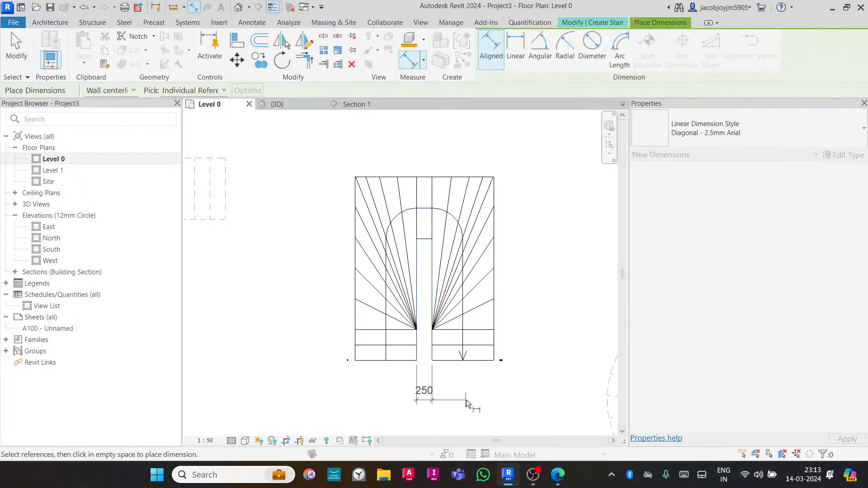
pyautogui.click(487, 392)
pyautogui.press('Escape')
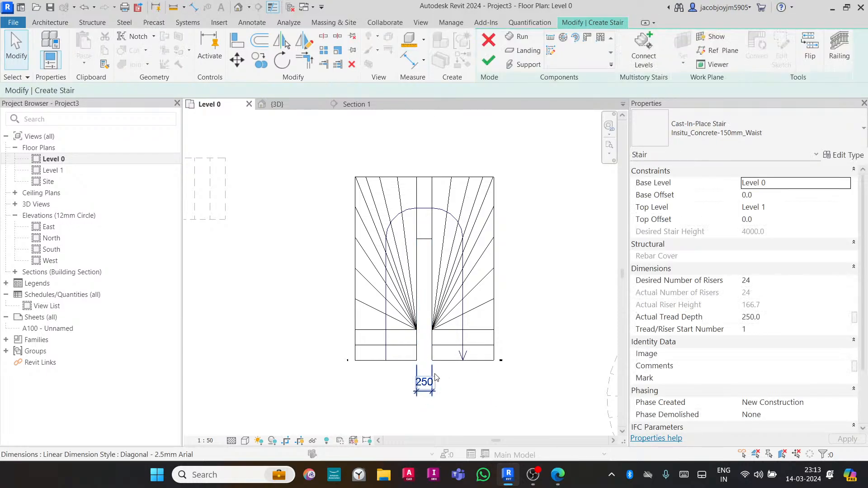
# - Select the winder run and open its Inside Walk Line Offset value for editing
pyautogui.click(458, 358)
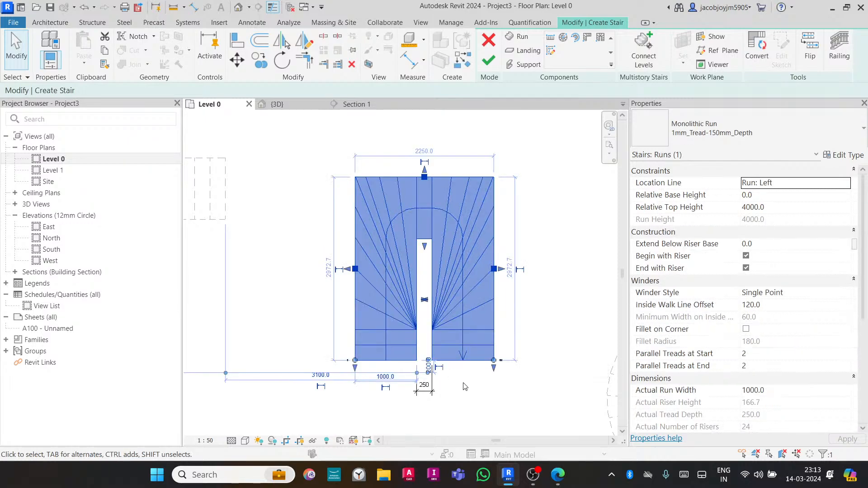
pyautogui.click(774, 304)
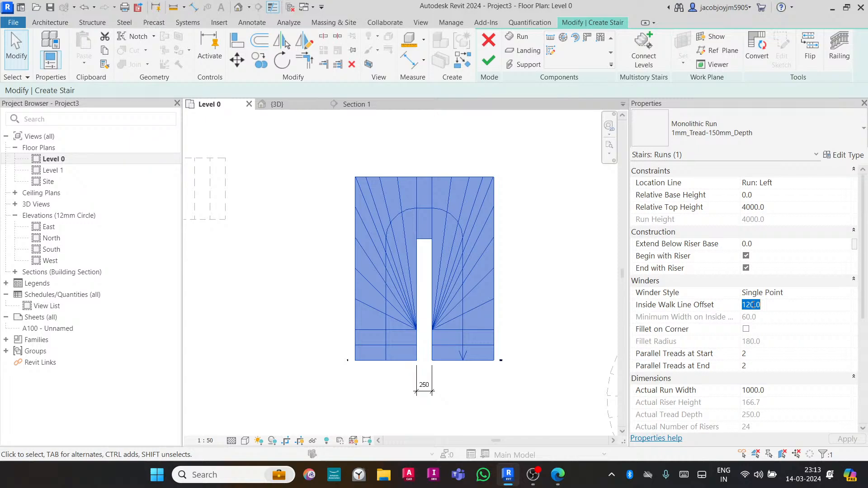
# - Enable Fillet on Corner for the winder run with a Fillet Radius of 100, removing the broken dimension references
pyautogui.write('3')
pyautogui.press('Escape')
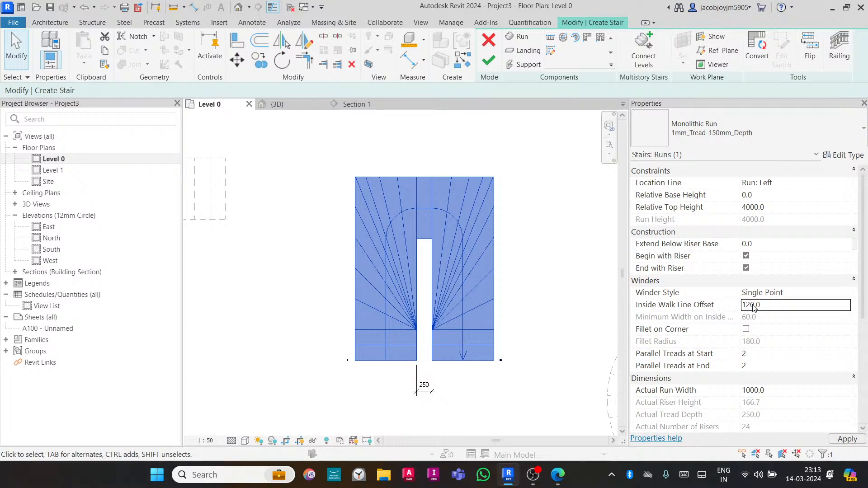
pyautogui.click(746, 328)
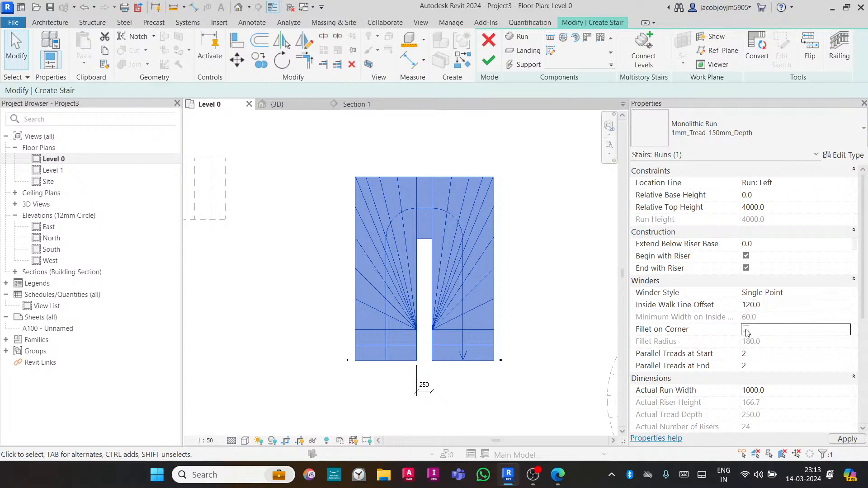
pyautogui.click(769, 343)
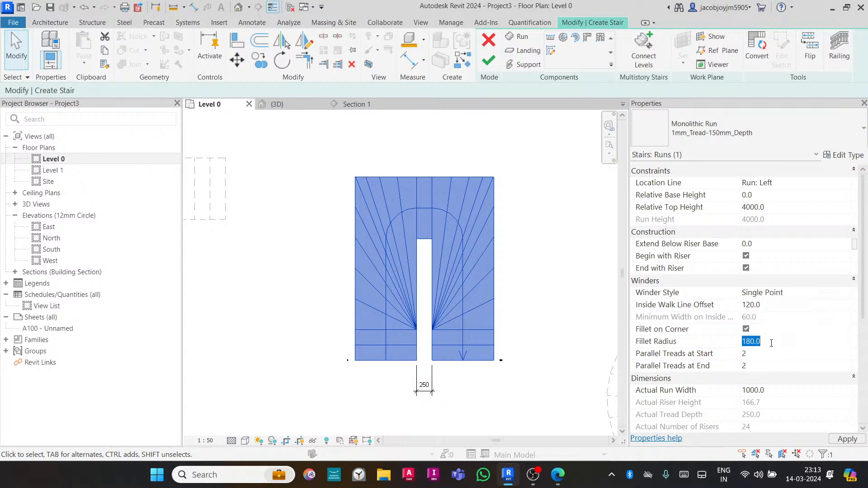
pyautogui.write('100.0')
pyautogui.press('Return')
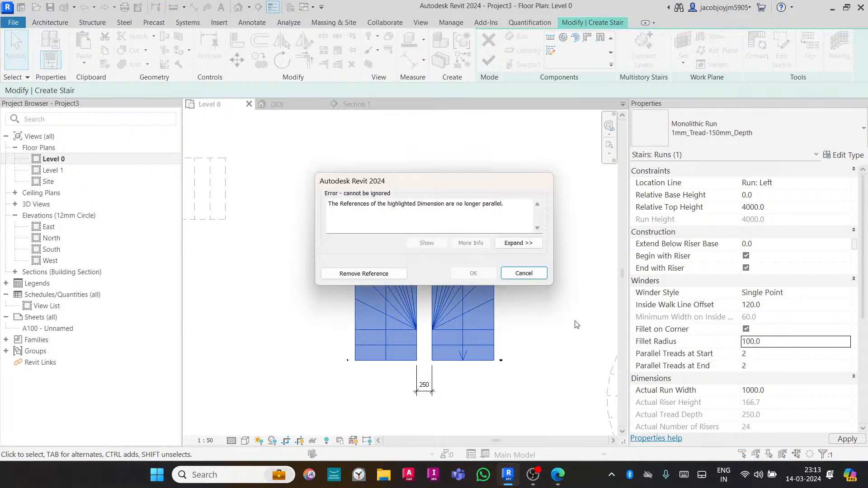
pyautogui.click(390, 274)
pyautogui.click(528, 248)
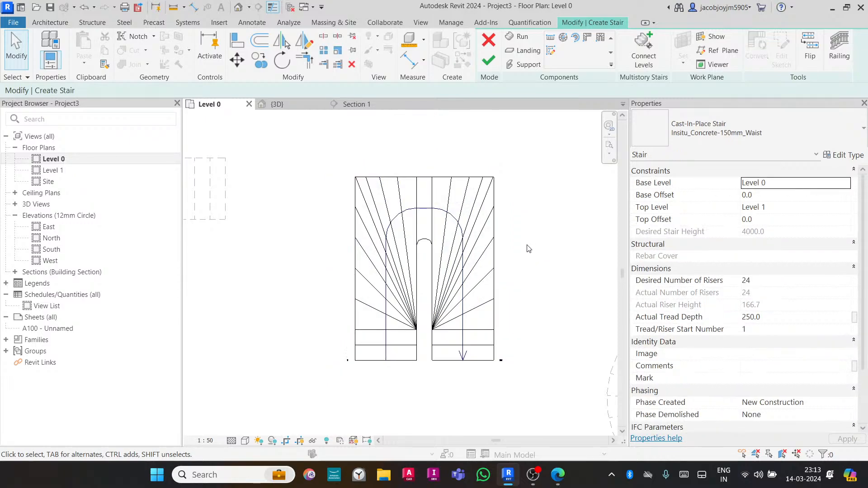
# - Try to change the winder run's Winder Style to Balanced
pyautogui.scroll(5, 420, 241)
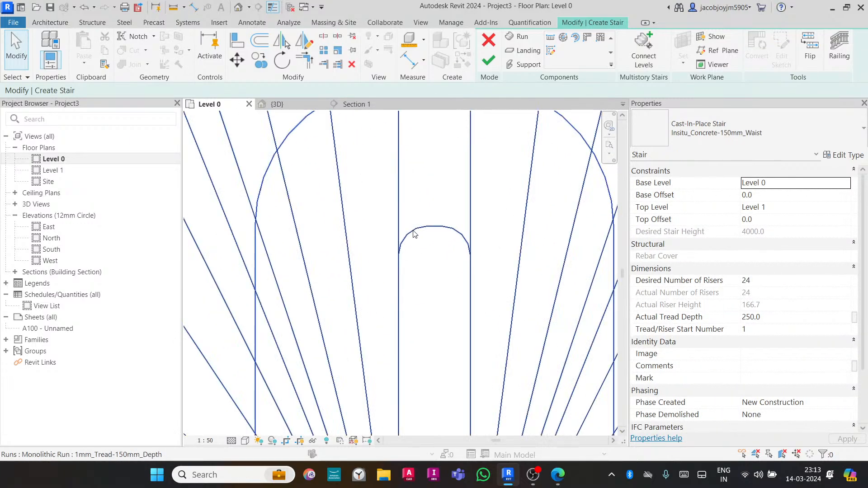
pyautogui.scroll(-5, 422, 238)
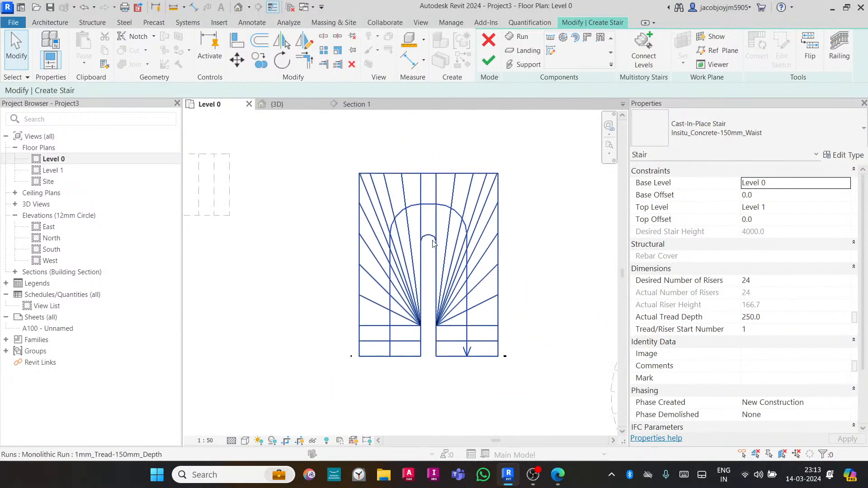
pyautogui.click(434, 260)
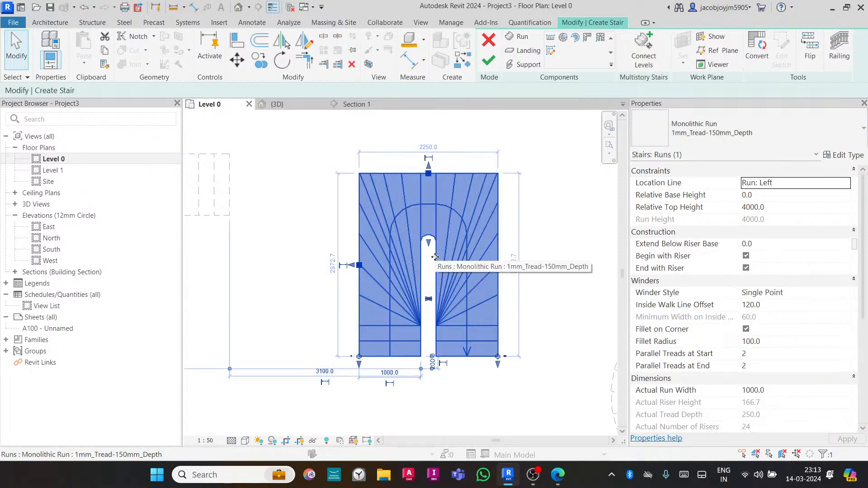
pyautogui.click(846, 293)
pyautogui.click(806, 306)
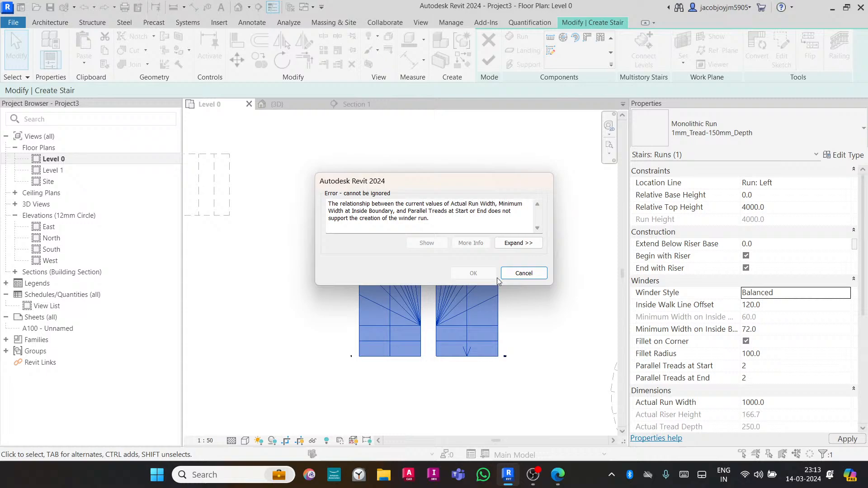
pyautogui.click(527, 275)
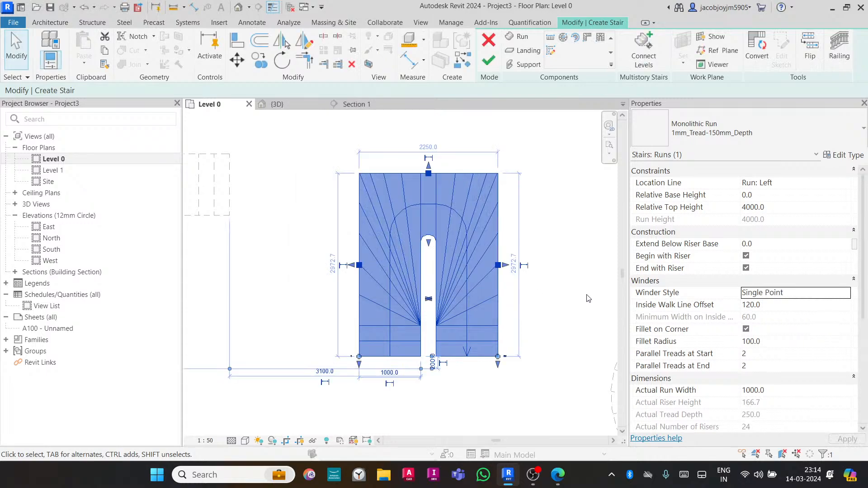
# - Clear Fillet on Corner and set the winder run's Winder Style to Balanced
pyautogui.click(746, 330)
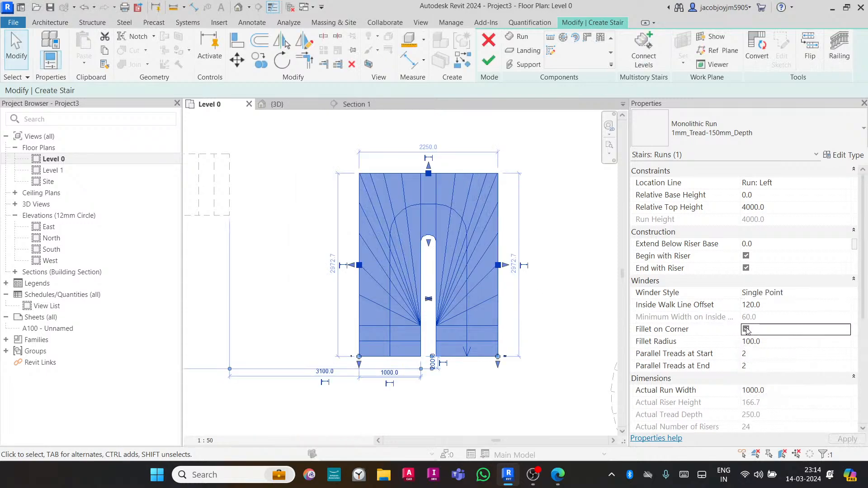
pyautogui.click(848, 295)
pyautogui.click(788, 305)
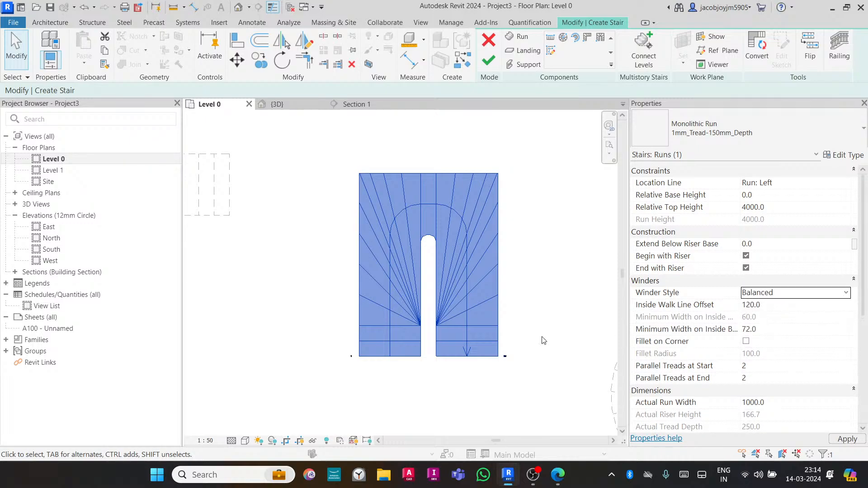
pyautogui.click(563, 321)
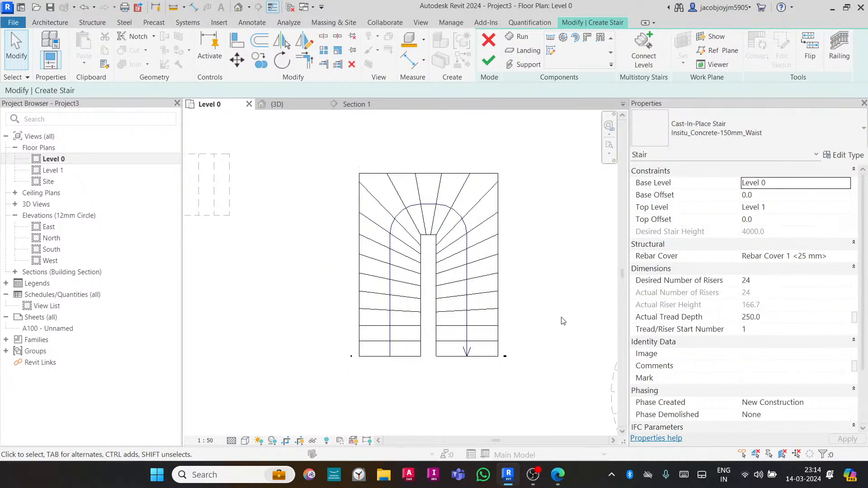
# - Try to raise the winder run's Parallel Treads at Start to 9 and then 8
pyautogui.click(488, 315)
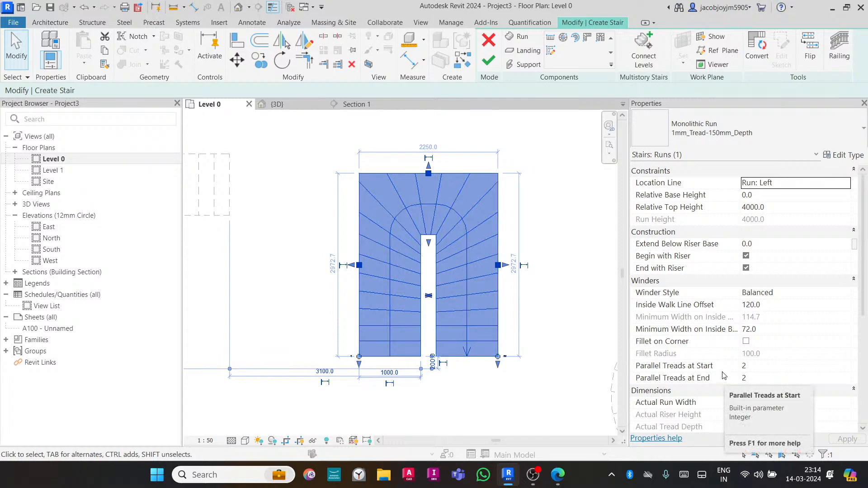
pyautogui.click(766, 369)
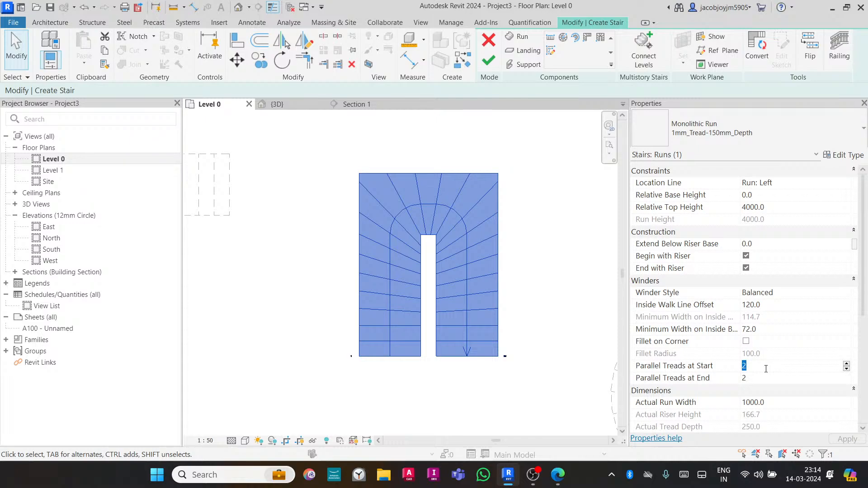
pyautogui.click(845, 364)
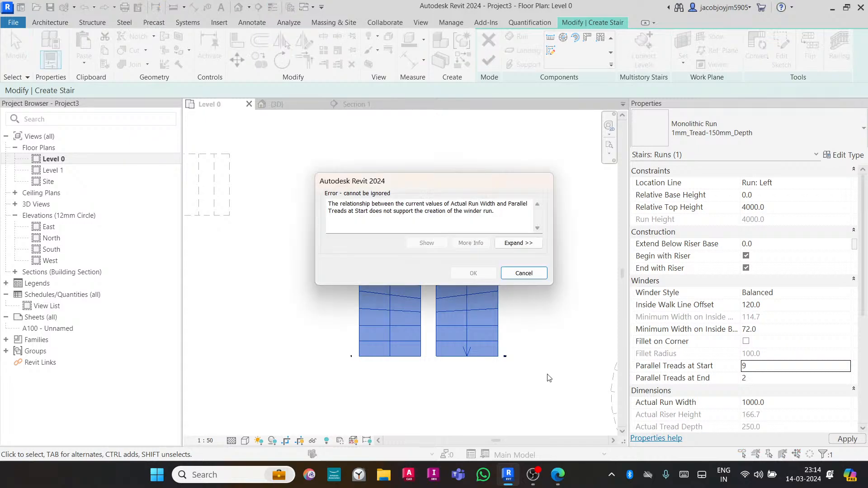
pyautogui.click(524, 273)
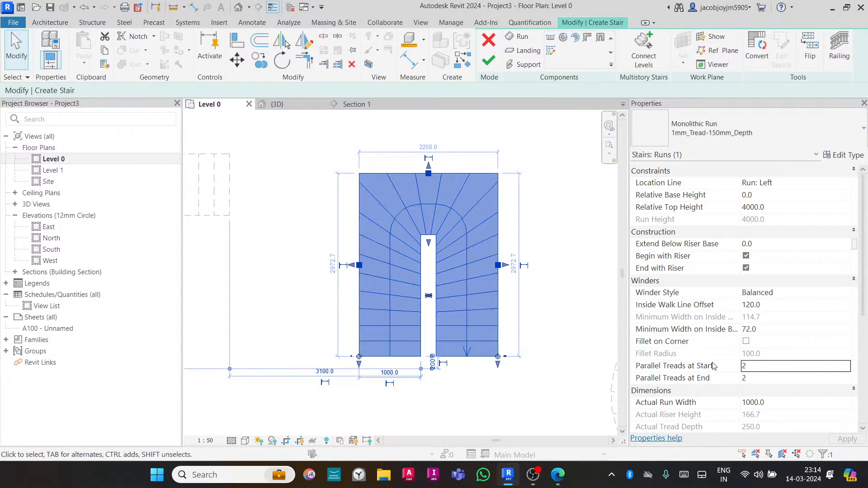
pyautogui.click(807, 368)
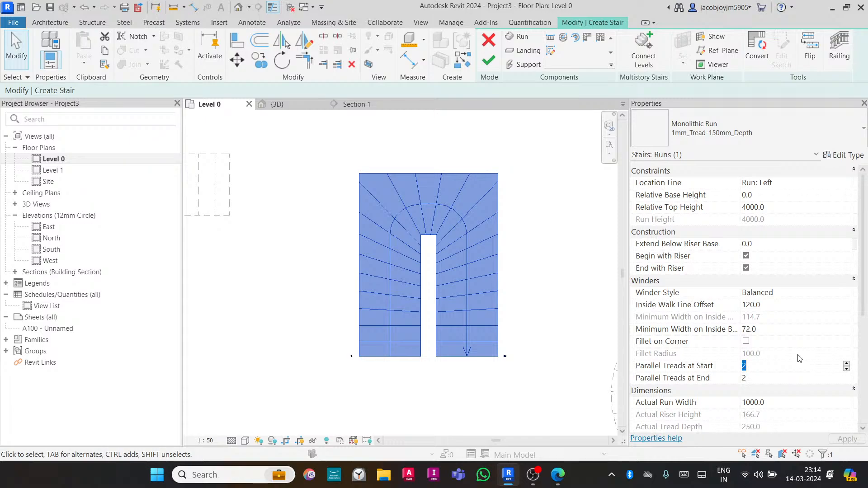
pyautogui.write('8')
pyautogui.moveTo(433, 367)
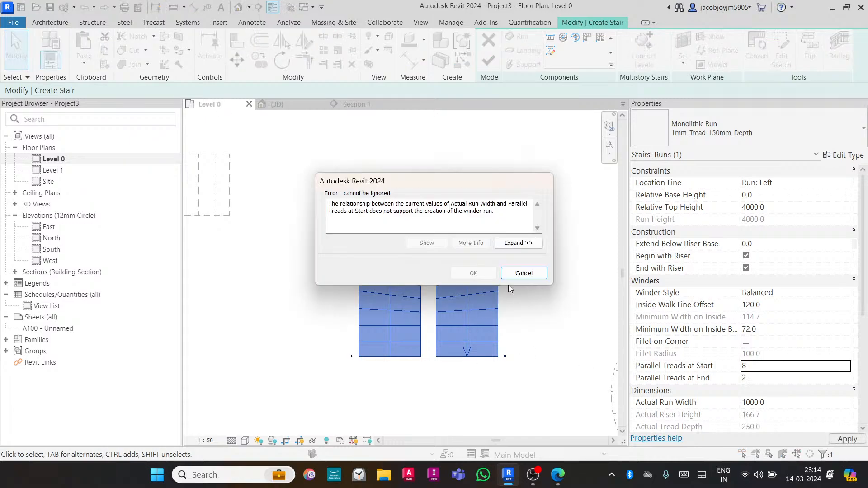
pyautogui.click(523, 273)
# - Set the winder run's Parallel Treads at Start to 6
pyautogui.click(847, 367)
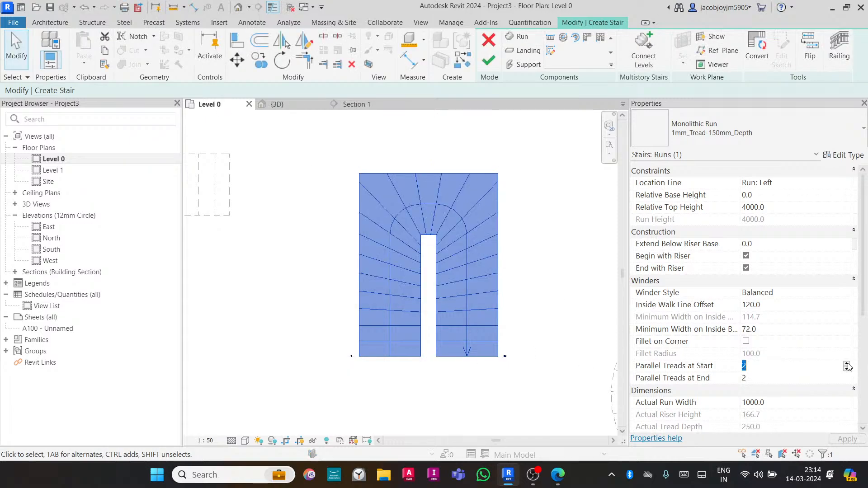
pyautogui.click(846, 365)
pyautogui.click(847, 365)
pyautogui.moveTo(602, 395)
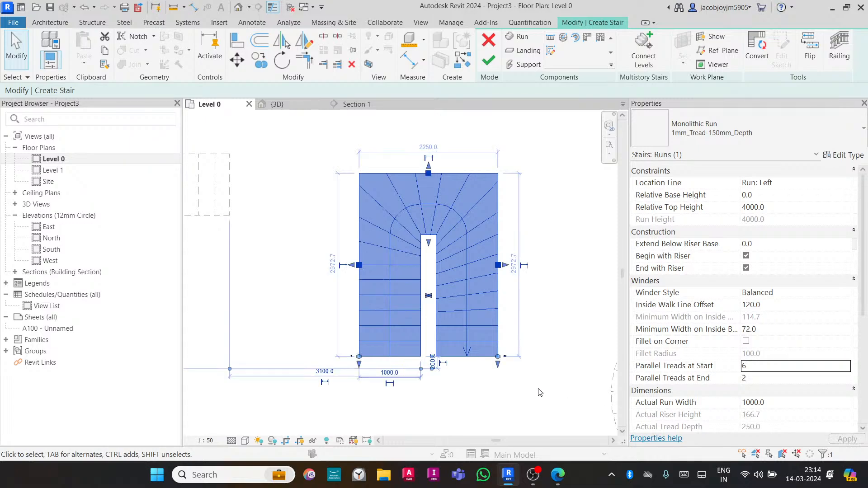
pyautogui.click(835, 371)
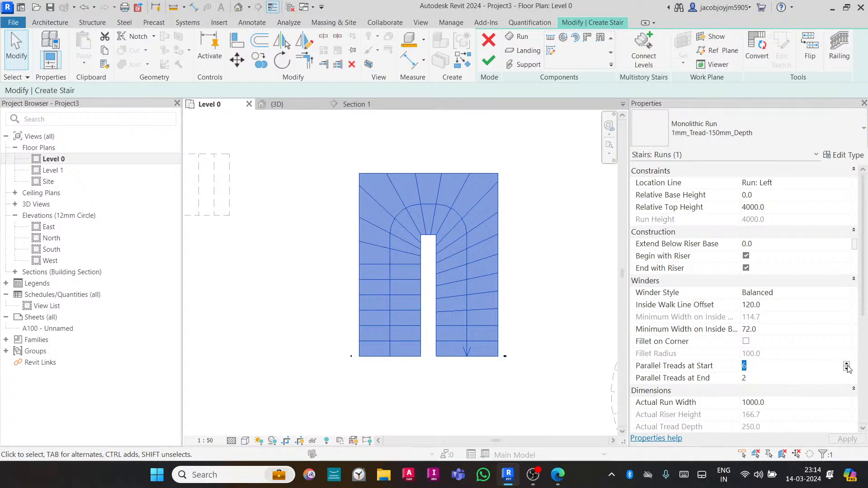
pyautogui.click(847, 364)
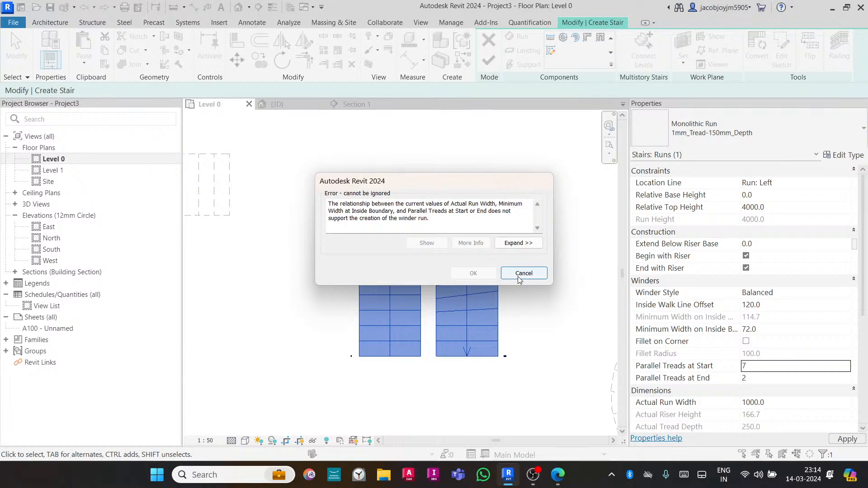
pyautogui.click(524, 273)
pyautogui.click(530, 185)
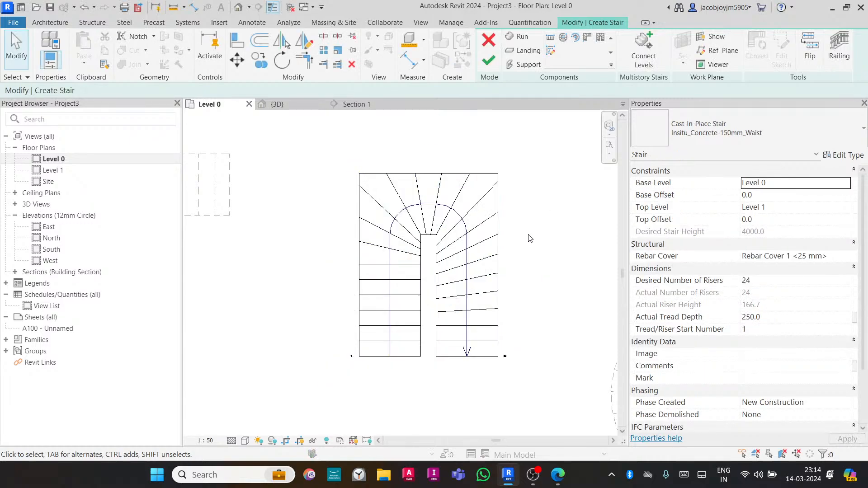
# - Set the winder run's Parallel Treads at End to 6
pyautogui.scroll(1, 530, 238)
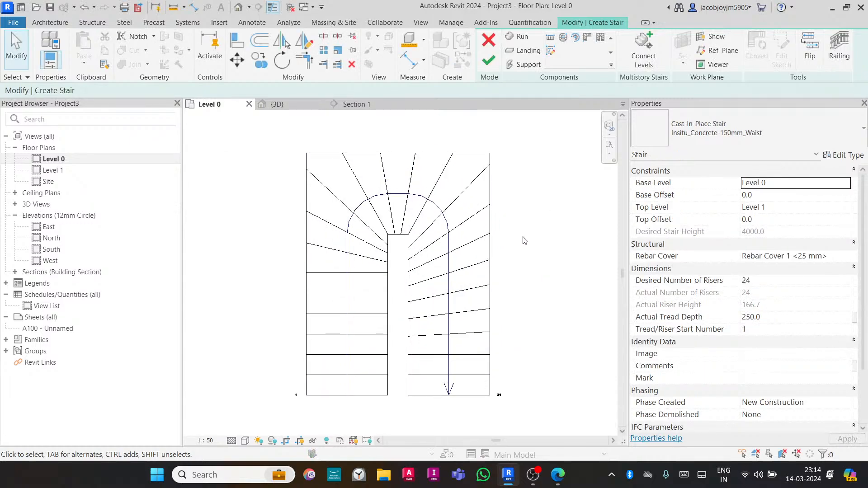
pyautogui.click(475, 286)
pyautogui.click(790, 379)
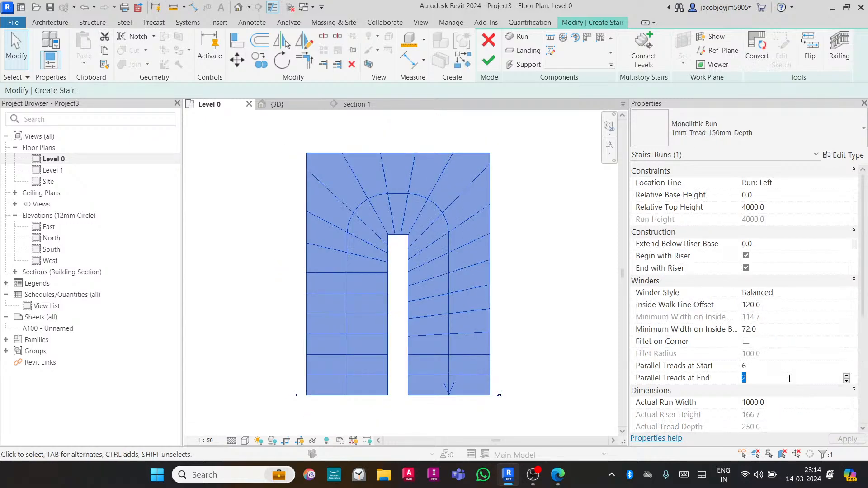
pyautogui.write('6')
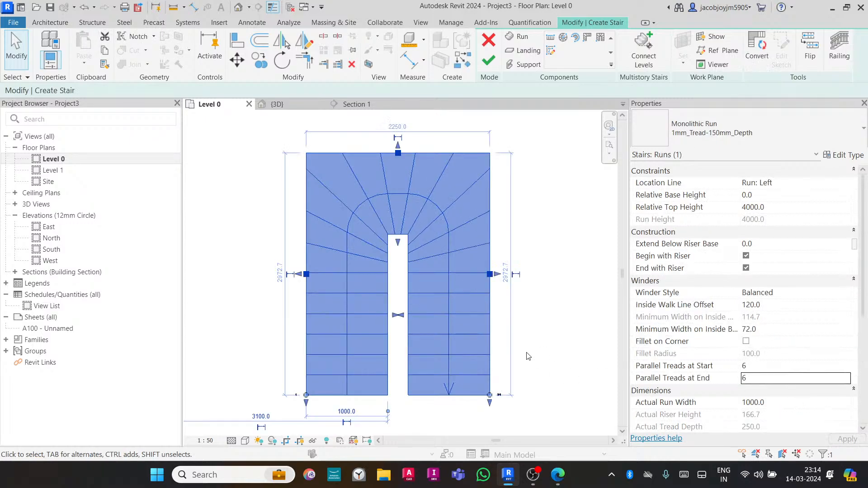
pyautogui.click(589, 336)
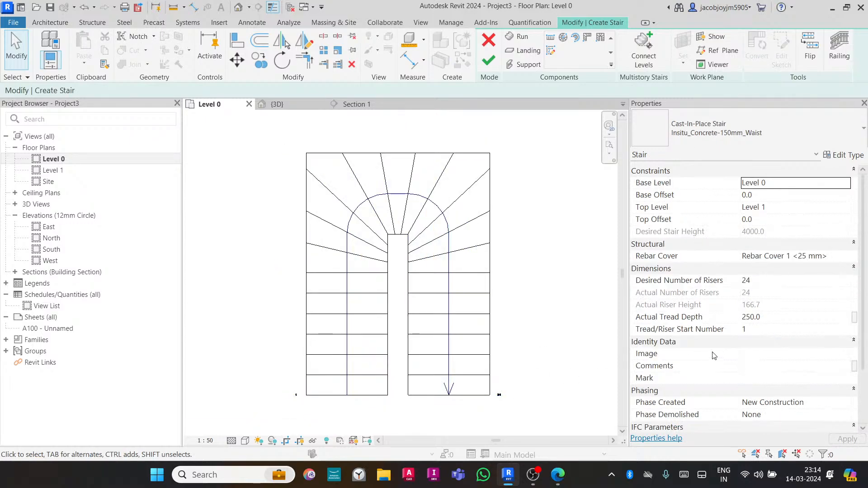
# - Try to raise the winder run's Parallel Treads at End to 7
pyautogui.click(475, 282)
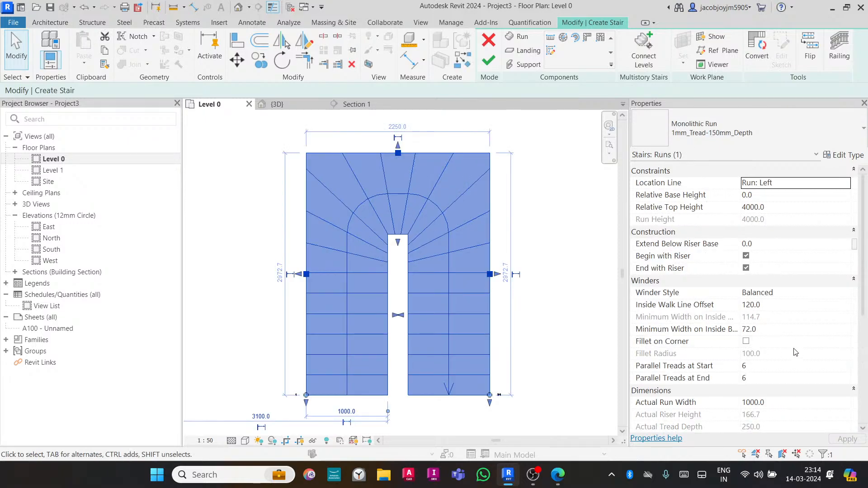
pyautogui.click(769, 378)
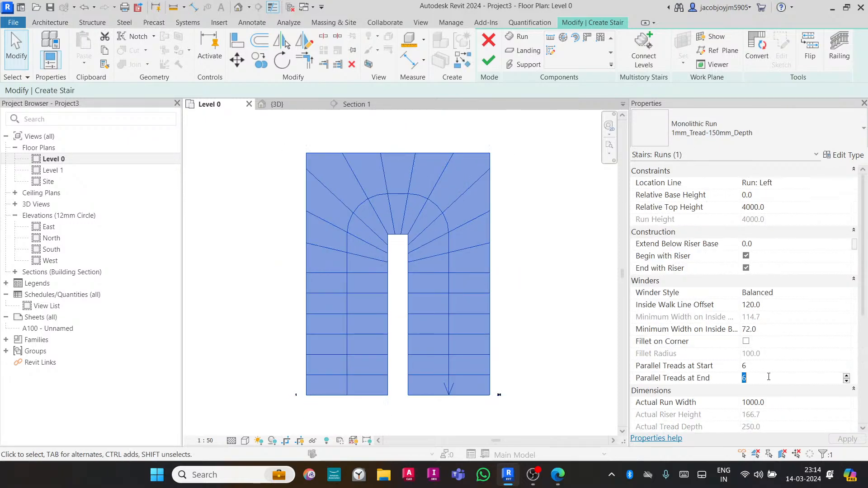
pyautogui.click(847, 375)
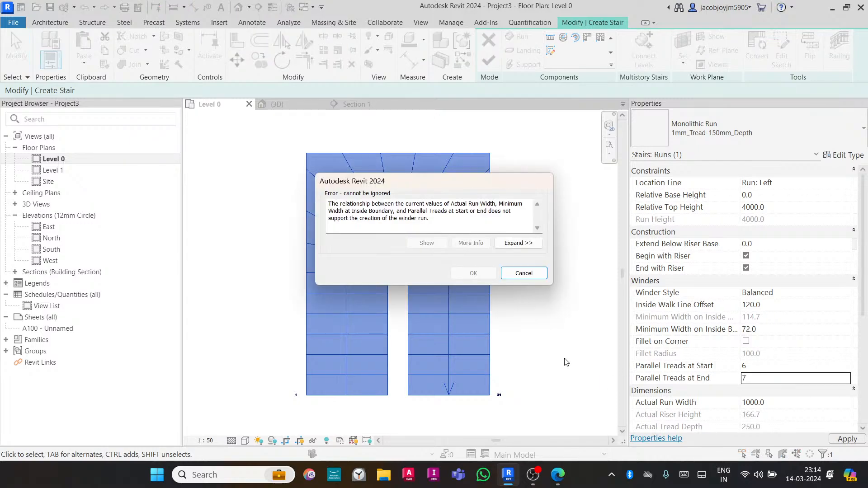
pyautogui.click(524, 273)
# - Set the winder run's Inside Walk Line Offset to 10 and Parallel Treads at Start to 7
pyautogui.click(778, 305)
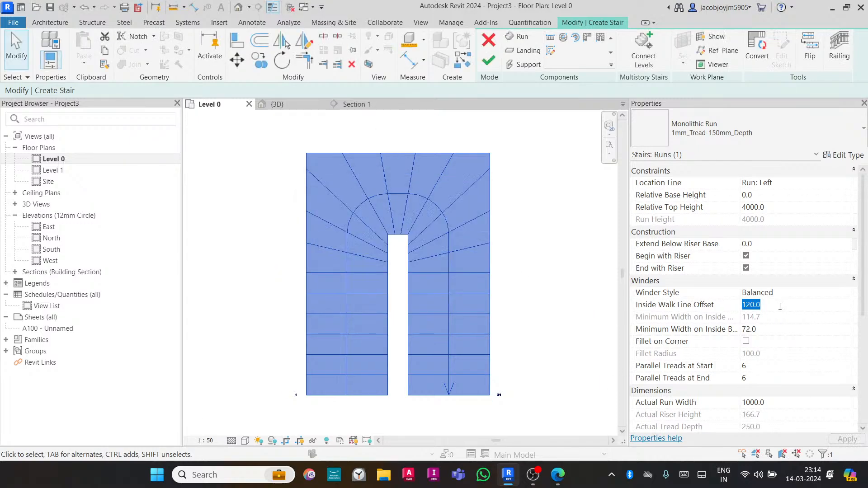
pyautogui.write('10')
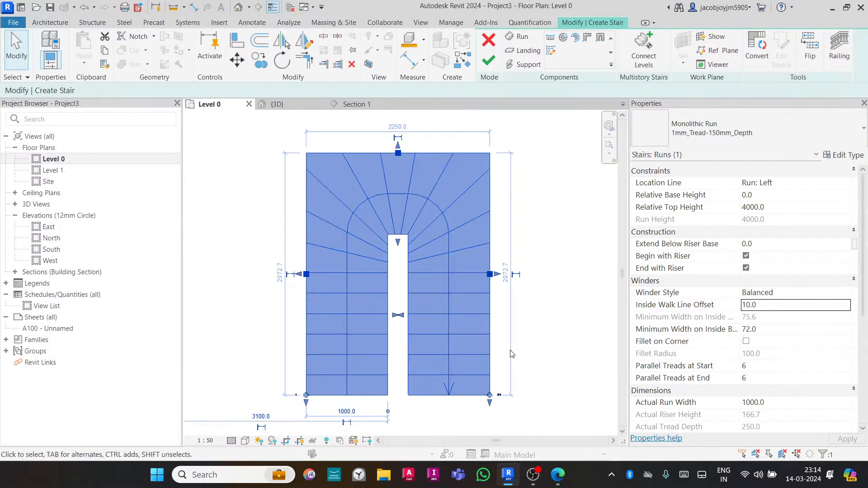
pyautogui.click(806, 368)
pyautogui.click(847, 364)
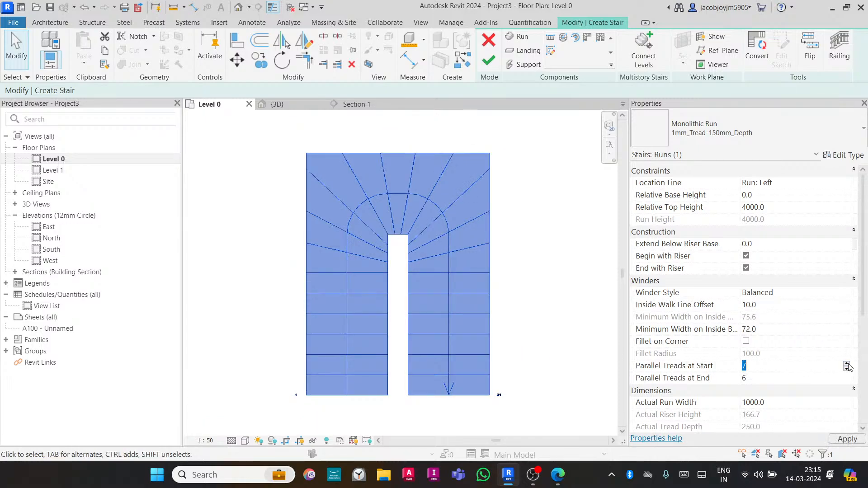
pyautogui.click(514, 274)
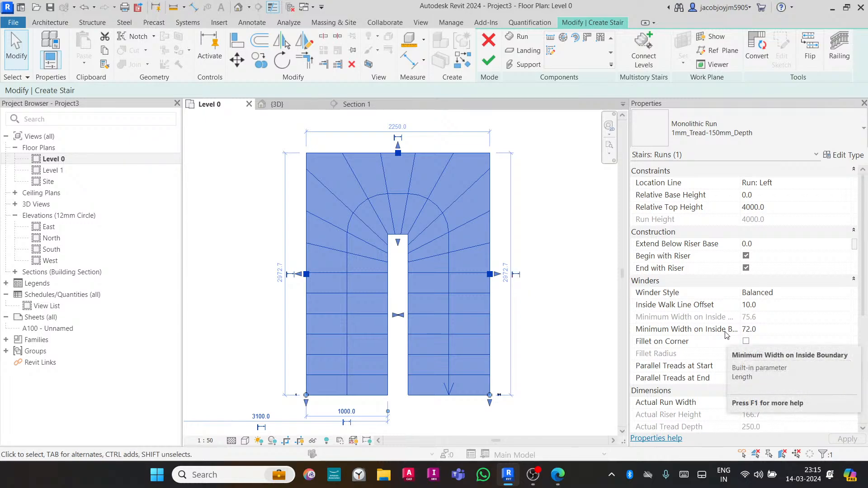
# - Set the winder run's Minimum Width on Inside Boundary to 10
pyautogui.click(773, 331)
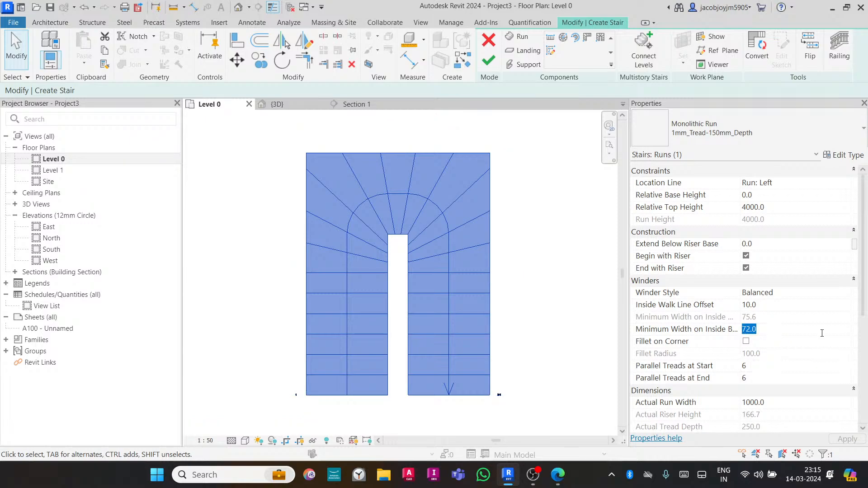
pyautogui.write('10')
pyautogui.press('Return')
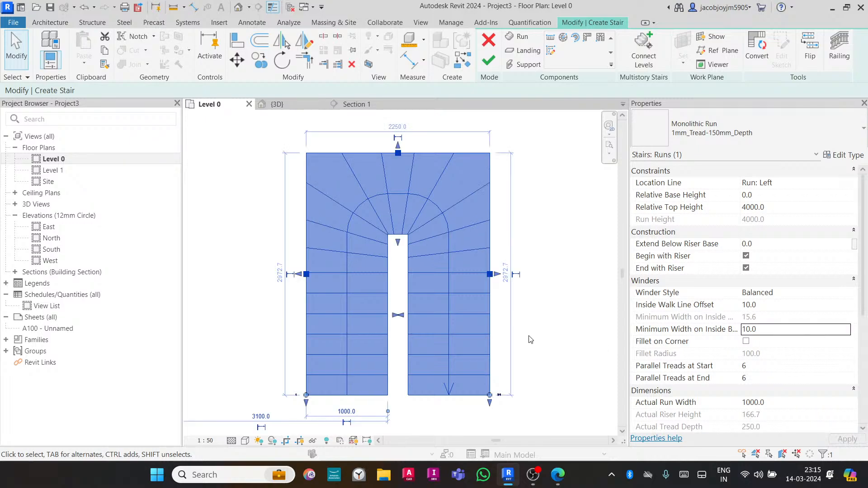
# - Set the winder run's Parallel Treads at Start and at End both to 7
pyautogui.click(798, 370)
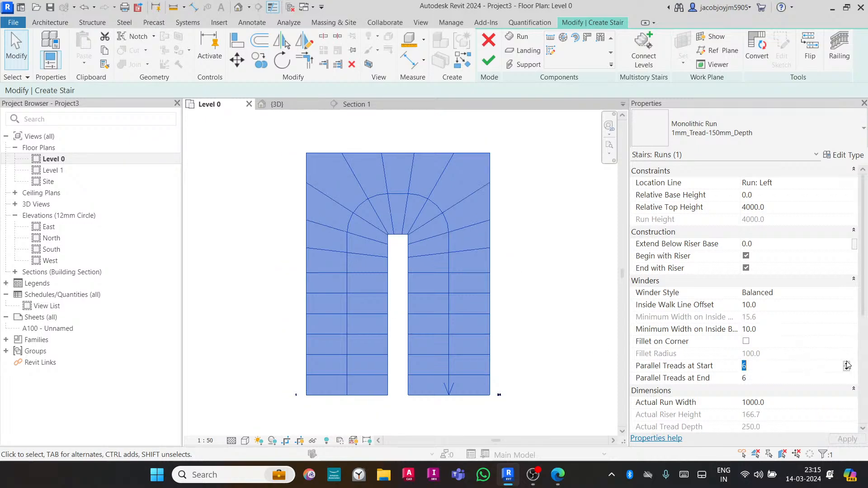
pyautogui.click(847, 364)
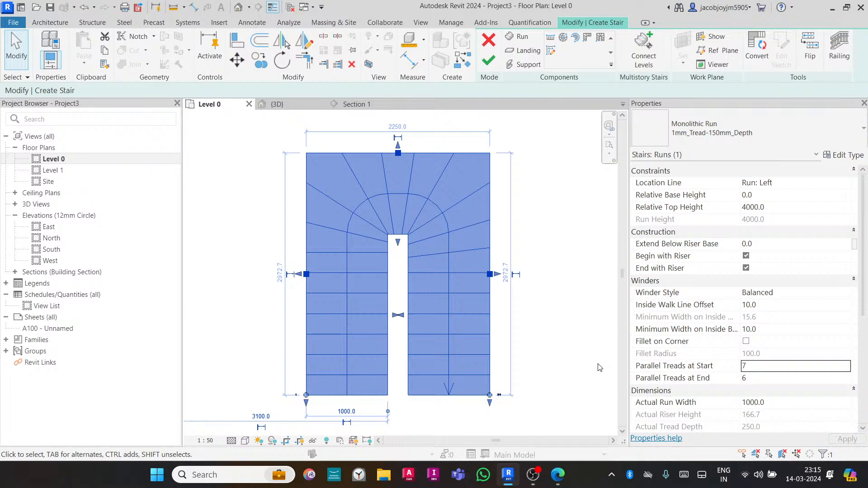
pyautogui.click(841, 378)
pyautogui.click(847, 376)
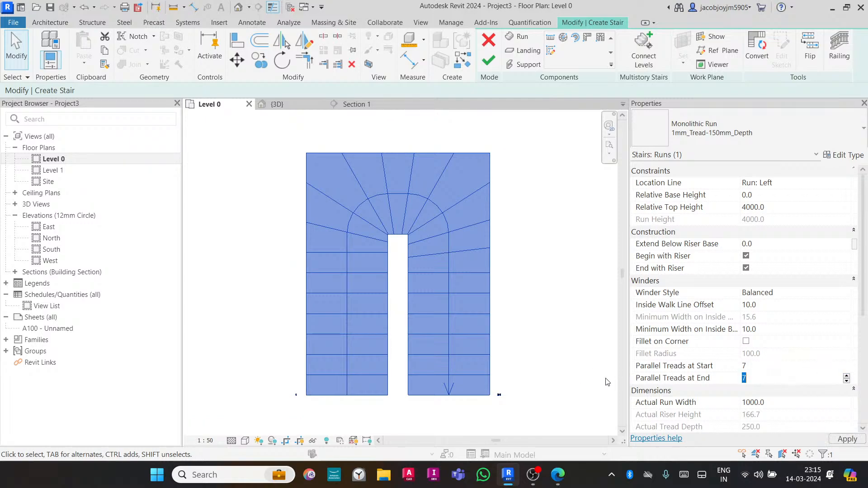
pyautogui.click(577, 373)
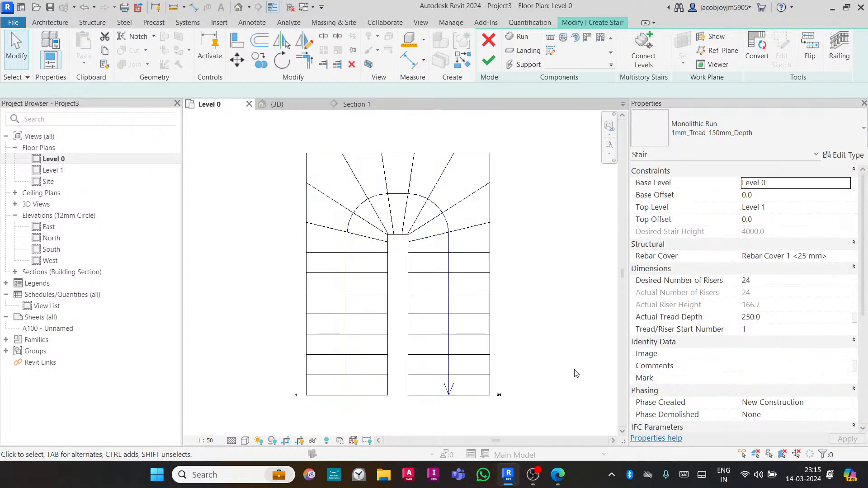
# - Select the winder run again and set its Minimum Width on Inside Boundary to 0
pyautogui.scroll(2, 443, 231)
pyautogui.click(442, 233)
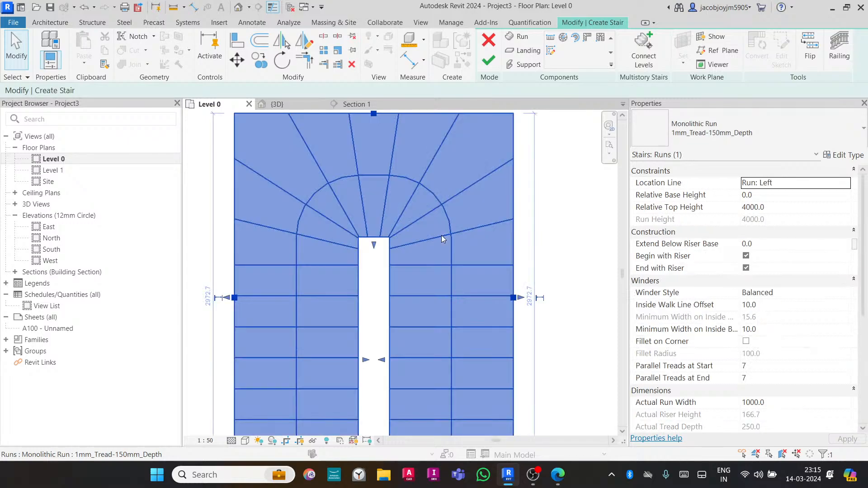
pyautogui.click(784, 329)
pyautogui.write('0')
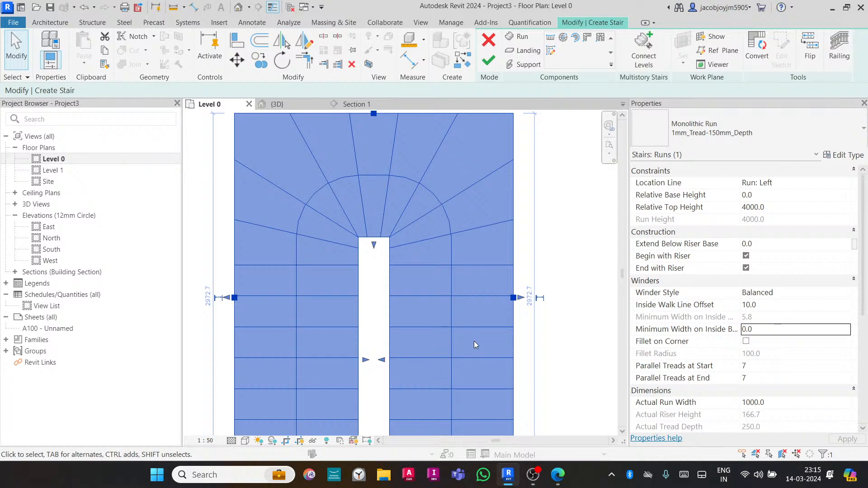
# - Try to raise the winder run's Parallel Treads at Start and at End to 8
pyautogui.click(842, 363)
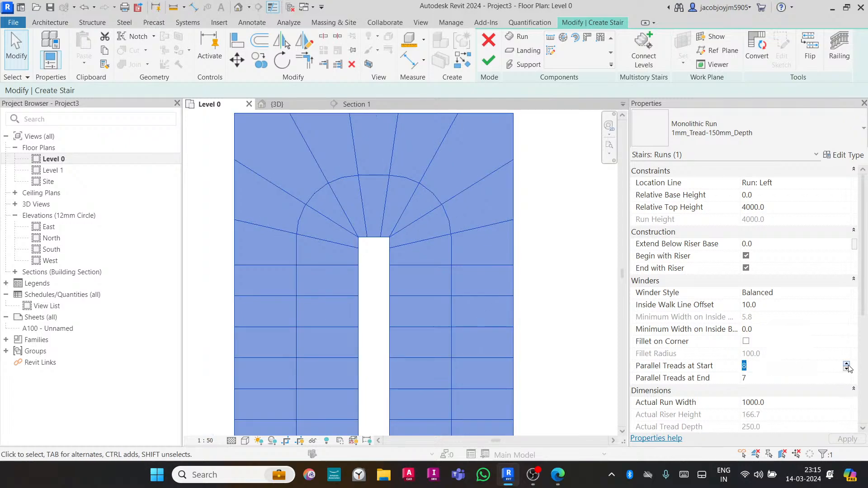
pyautogui.click(836, 377)
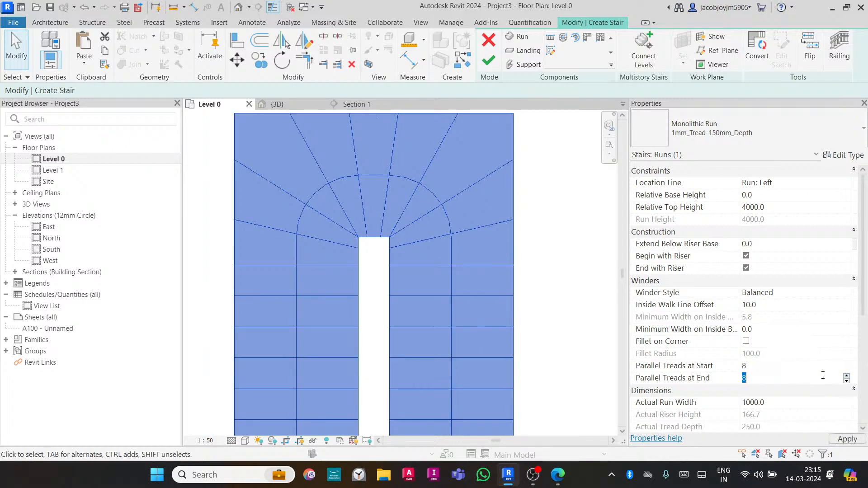
pyautogui.moveTo(568, 350)
pyautogui.click(524, 273)
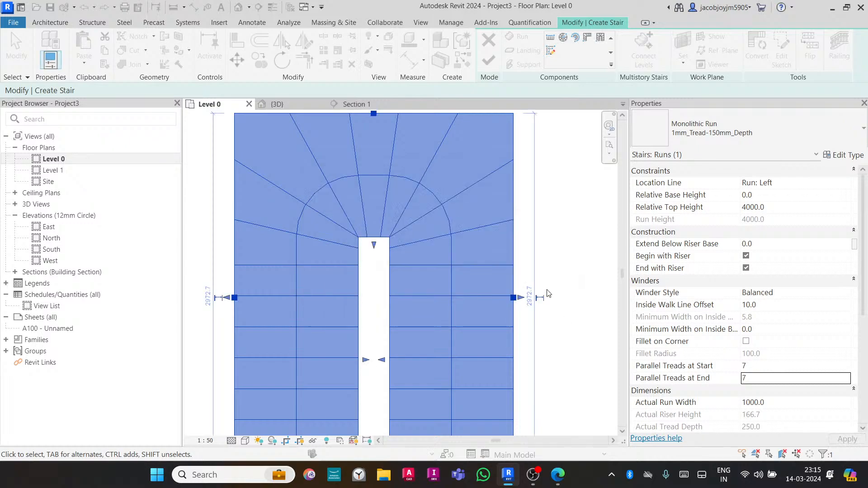
# - Finish editing the stair and close the project-not-saved reminder
pyautogui.scroll(-2, 482, 262)
pyautogui.scroll(-2, 458, 245)
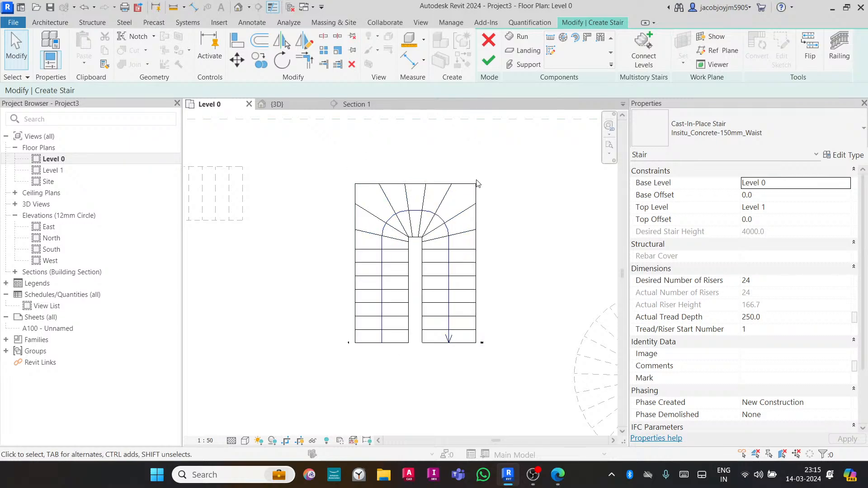
pyautogui.scroll(2, 447, 204)
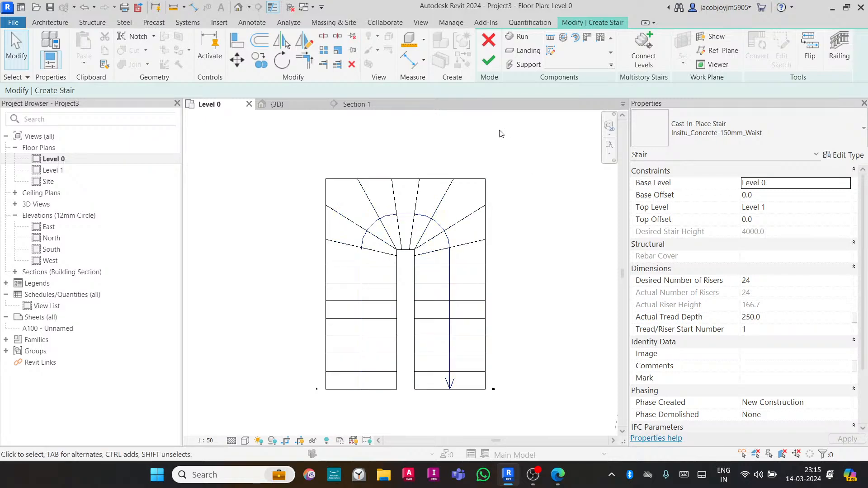
pyautogui.click(488, 60)
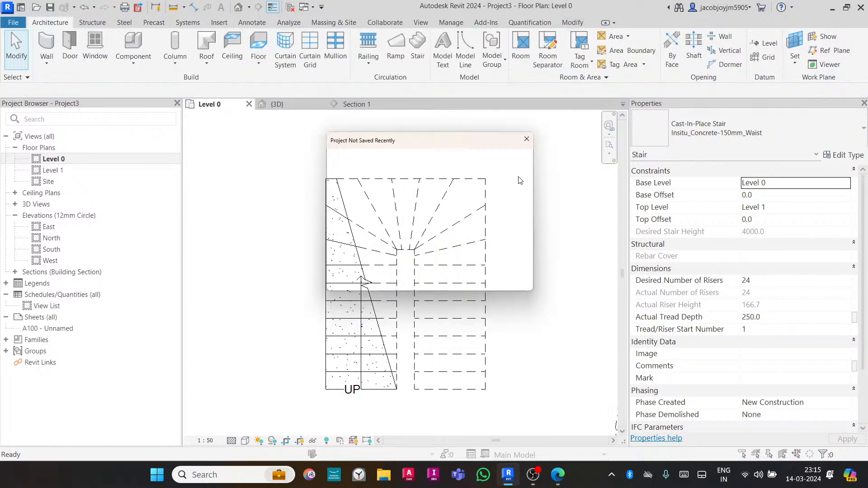
pyautogui.click(524, 140)
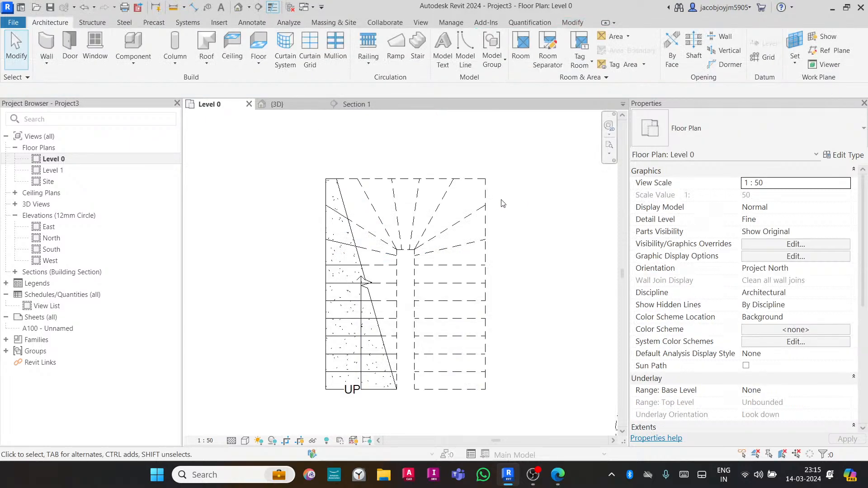
# - Draw two diagonal detail lines from the stair's top outer corners to the inner corners of the landing
pyautogui.press('d')
pyautogui.press('l')
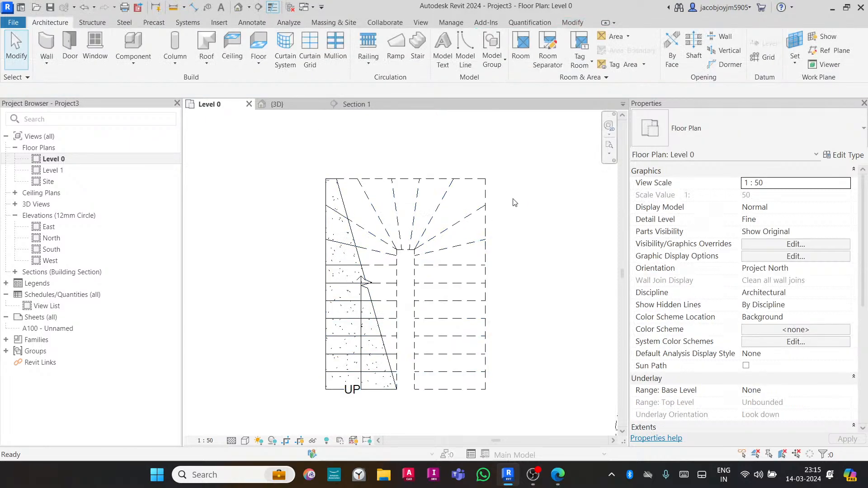
pyautogui.click(486, 179)
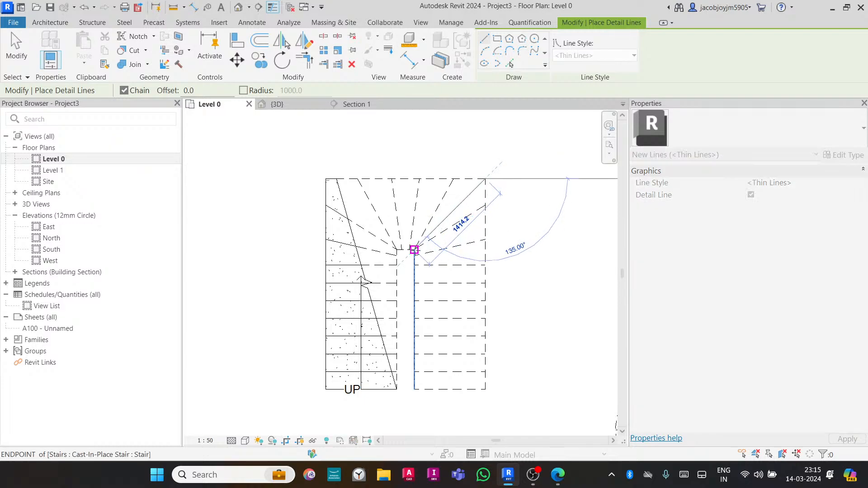
pyautogui.click(414, 249)
pyautogui.press('Escape')
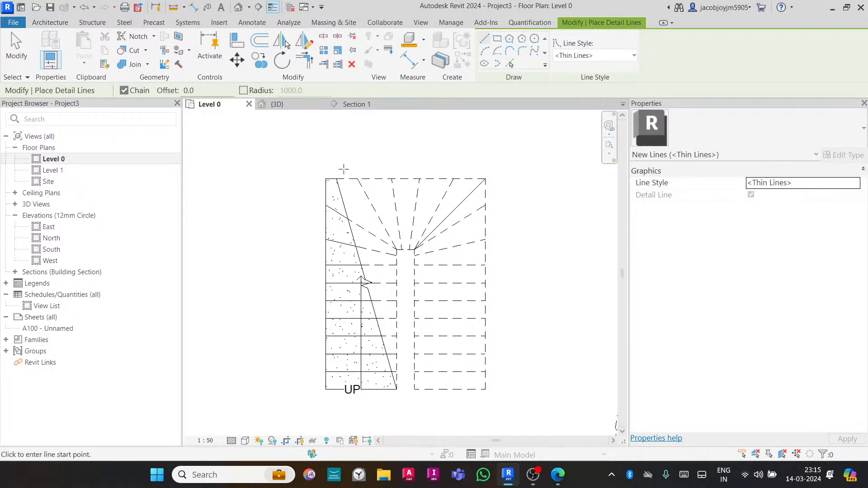
pyautogui.click(326, 179)
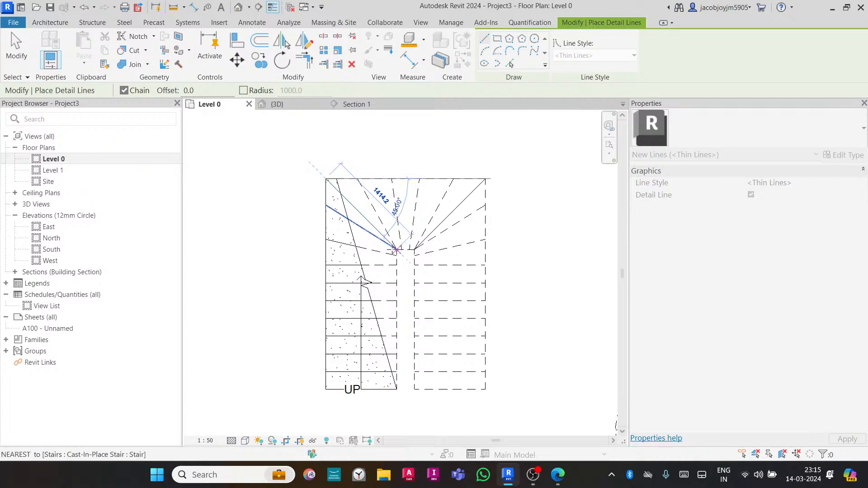
pyautogui.click(396, 249)
pyautogui.press('Escape')
pyautogui.press('Escape')
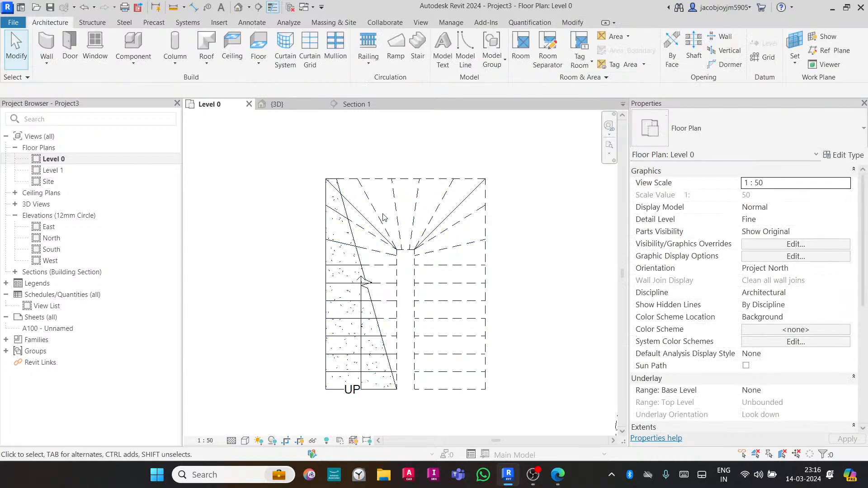
pyautogui.press('d')
pyautogui.press('l')
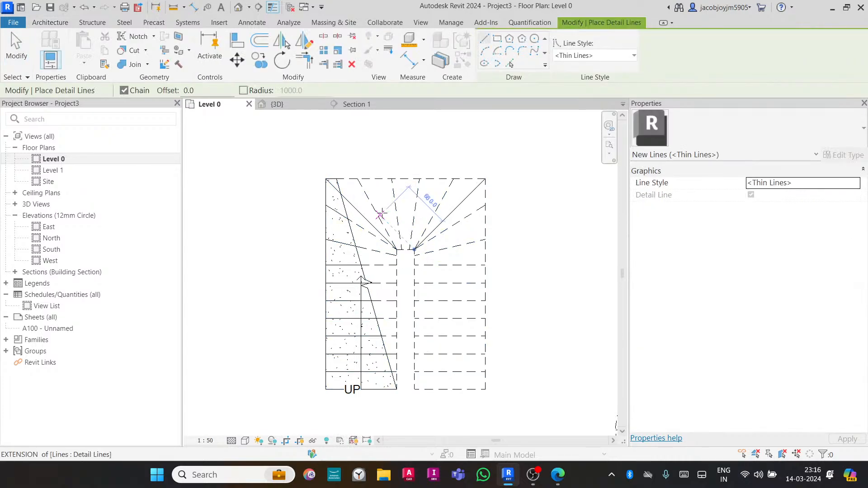
pyautogui.press('Escape')
# - Use Linework to change the winder tread lines in the turn to Invisible lines
pyautogui.press('l')
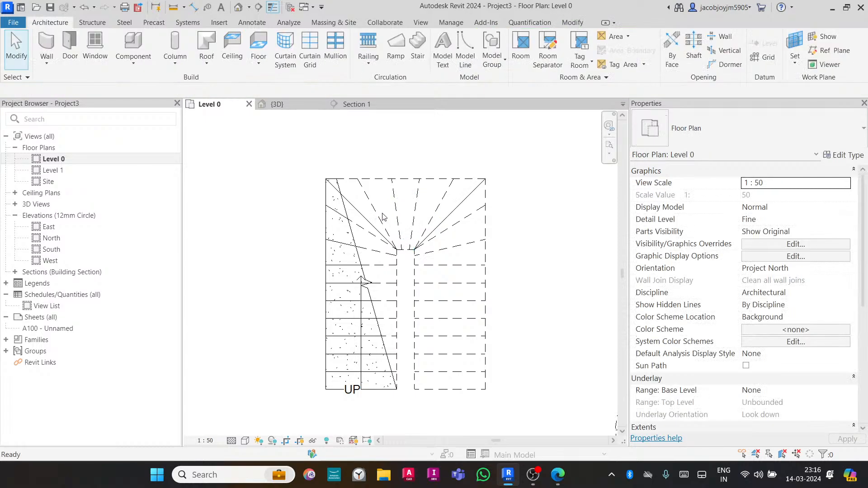
pyautogui.press('w')
pyautogui.click(519, 56)
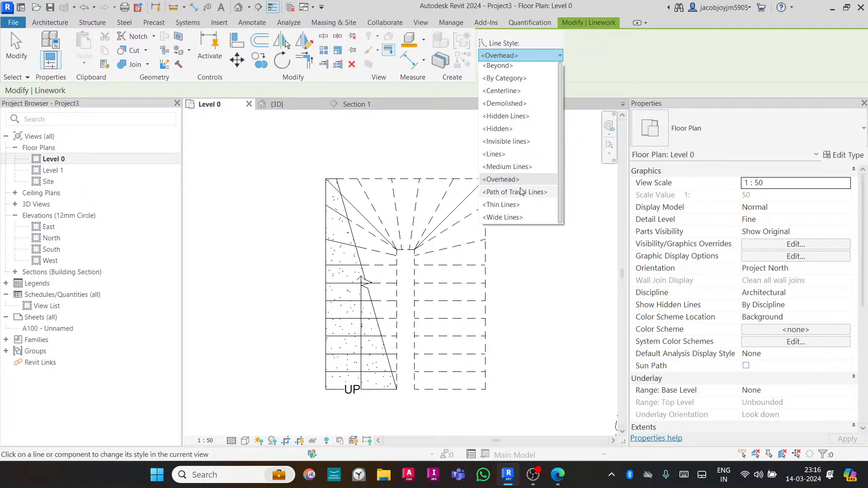
pyautogui.click(512, 141)
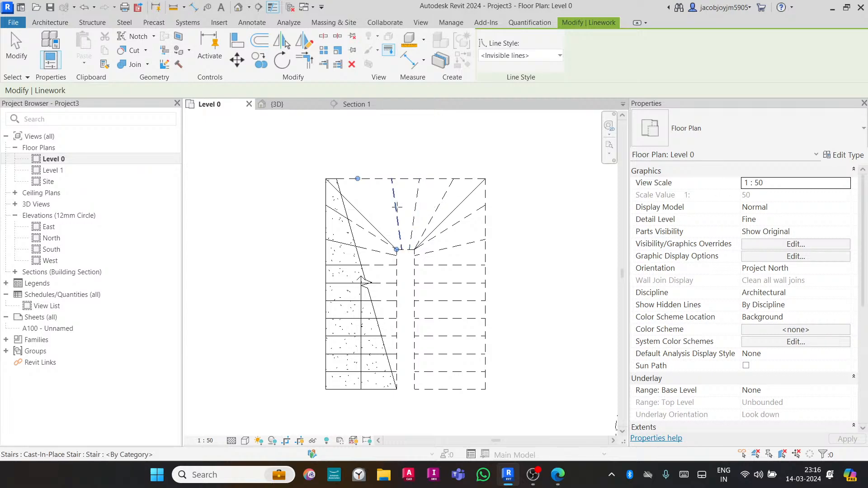
pyautogui.click(415, 212)
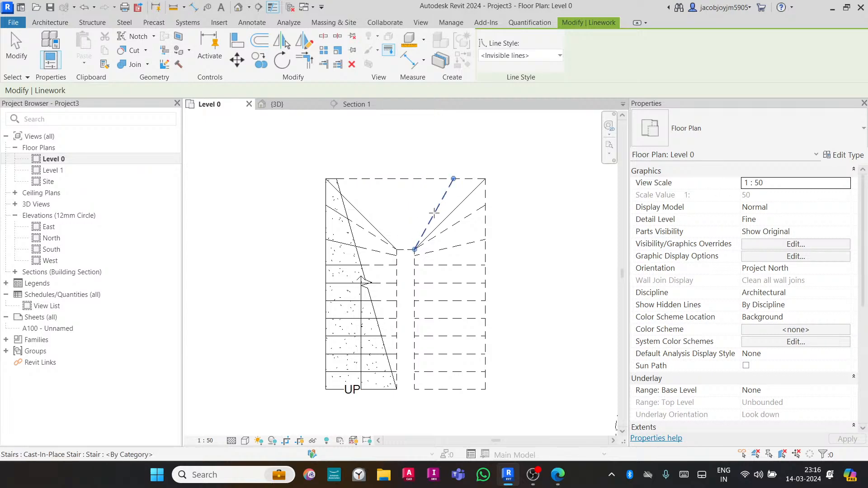
pyautogui.click(435, 214)
pyautogui.click(469, 215)
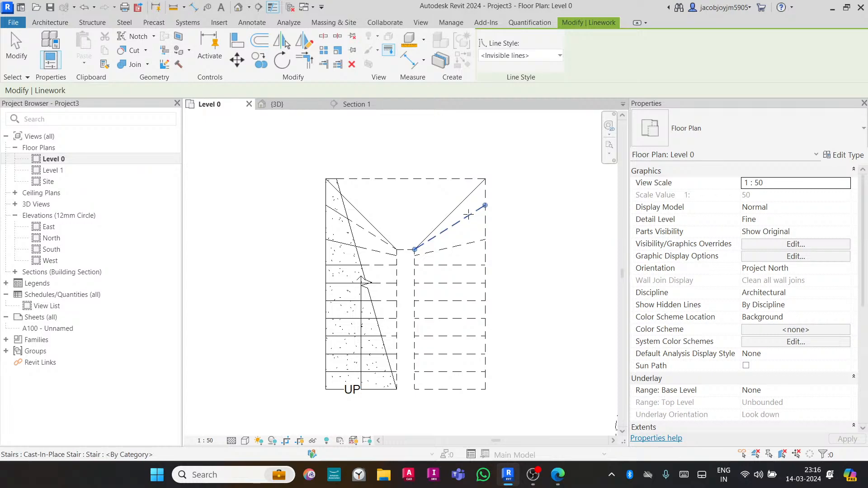
pyautogui.click(468, 243)
pyautogui.click(371, 232)
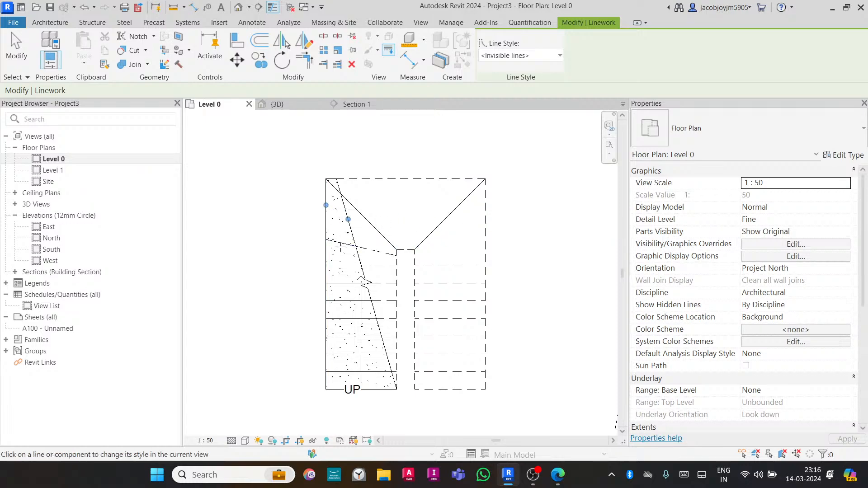
pyautogui.click(336, 213)
pyautogui.click(377, 251)
pyautogui.press('Escape')
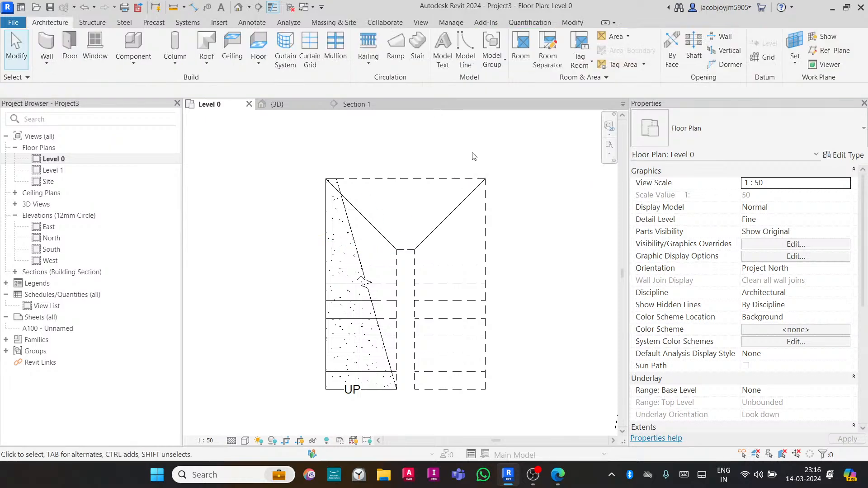
# - Draw horizontal detail lines across both runs along the landing's lower edge
pyautogui.press('d')
pyautogui.press('l')
pyautogui.click(414, 249)
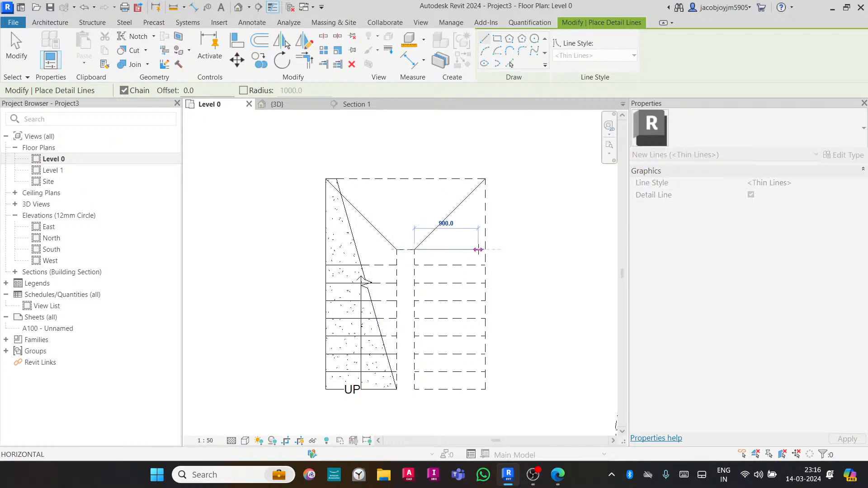
pyautogui.click(486, 250)
pyautogui.press('Escape')
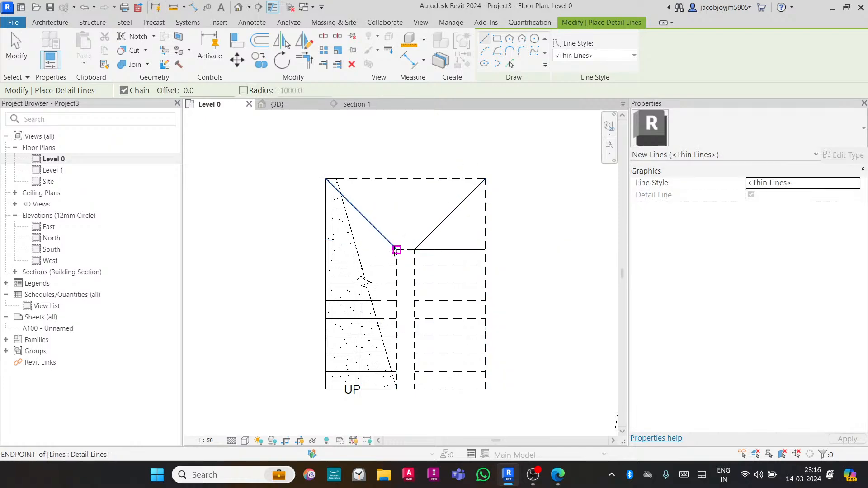
pyautogui.click(397, 250)
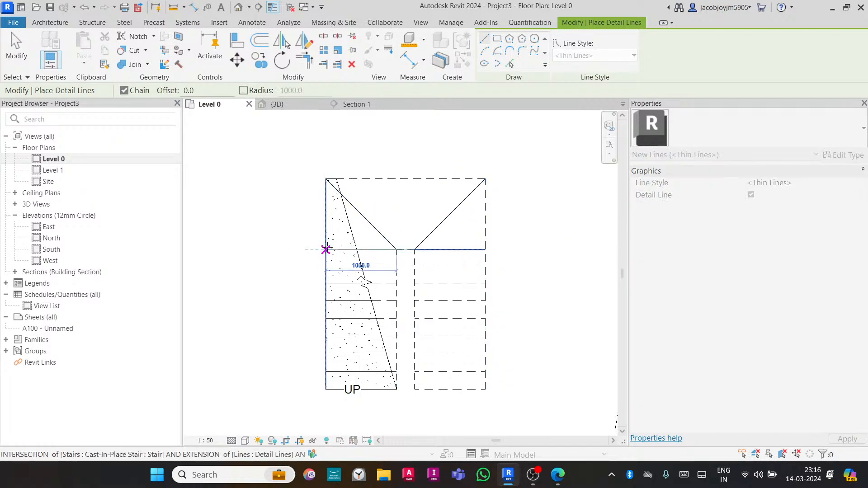
pyautogui.click(326, 250)
pyautogui.press('Escape')
# - Draw a vertical detail line from the landing edge's midpoint up to the stair's top edge, about 880 mm long
pyautogui.scroll(5, 405, 250)
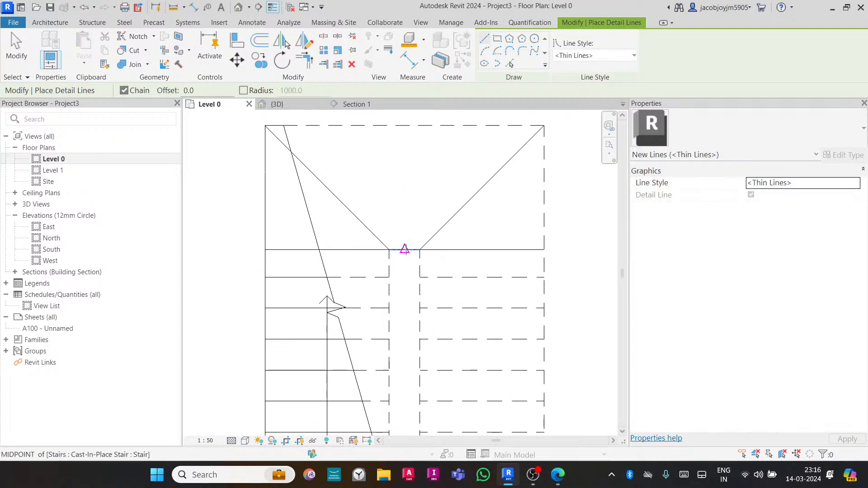
pyautogui.click(405, 249)
pyautogui.scroll(-3, 405, 250)
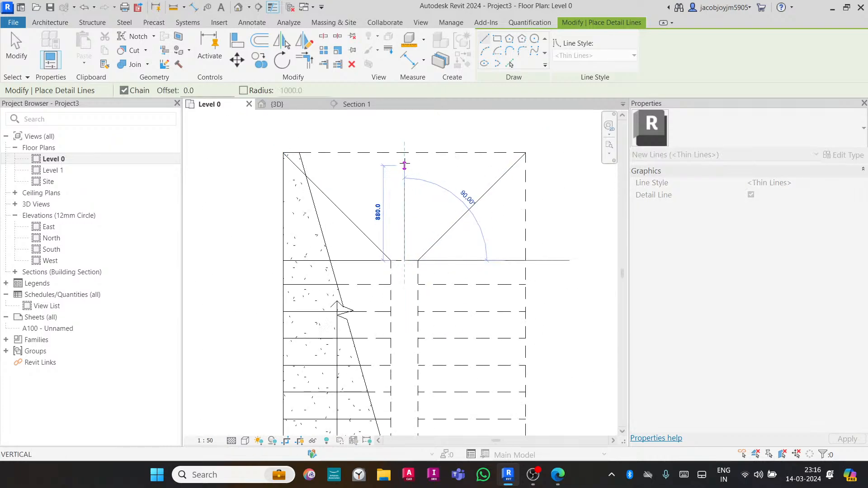
pyautogui.click(404, 153)
pyautogui.press('Escape')
pyautogui.press('Escape')
pyautogui.scroll(-2, 416, 238)
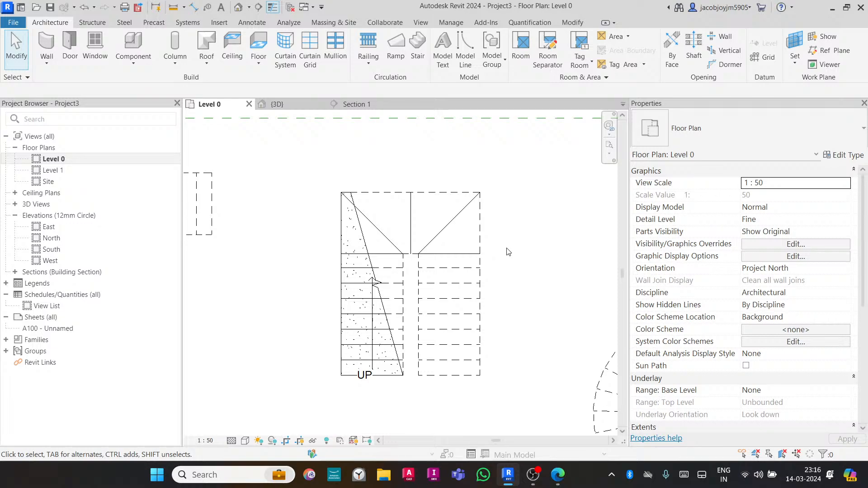
# - Use Linework to return the winder tread lines in the turn to the By Category line style
pyautogui.press('l')
pyautogui.press('w')
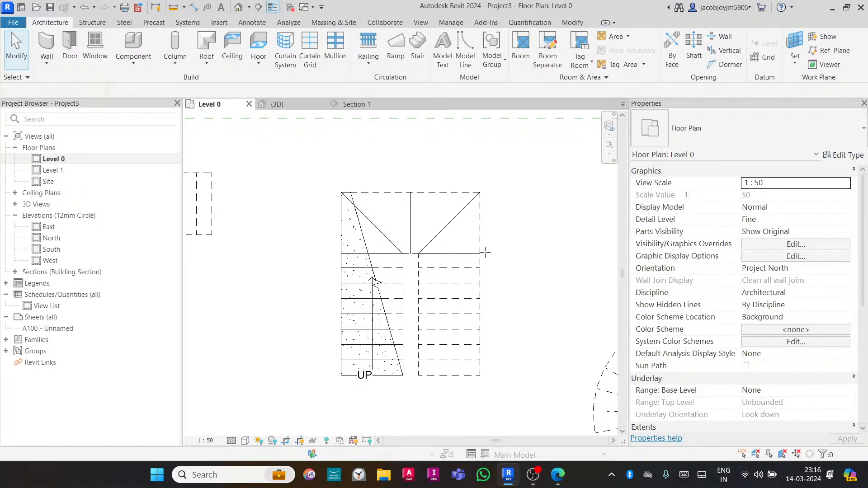
pyautogui.click(506, 58)
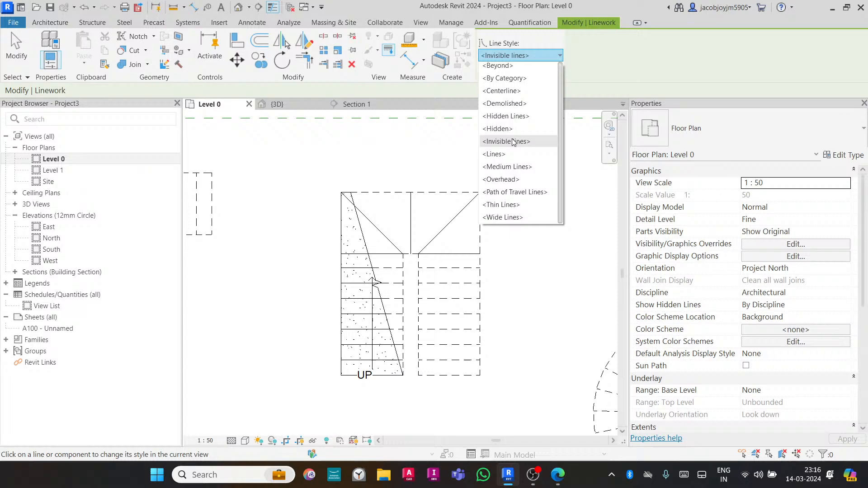
pyautogui.click(502, 81)
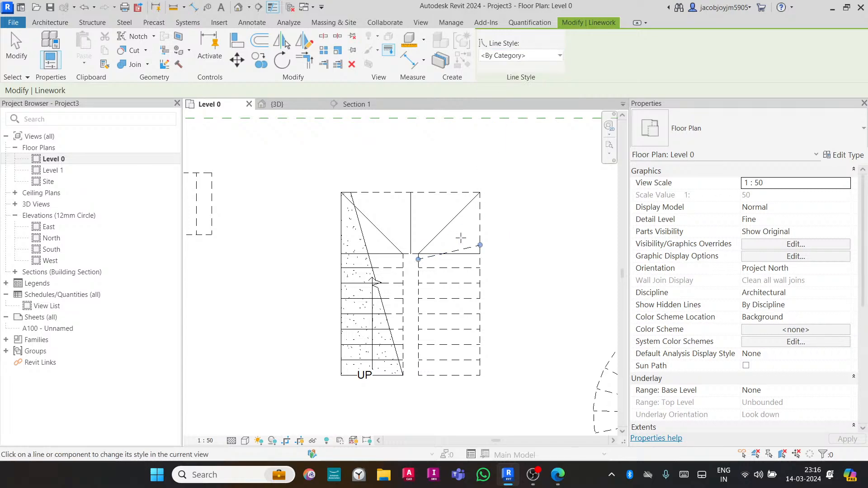
pyautogui.click(461, 248)
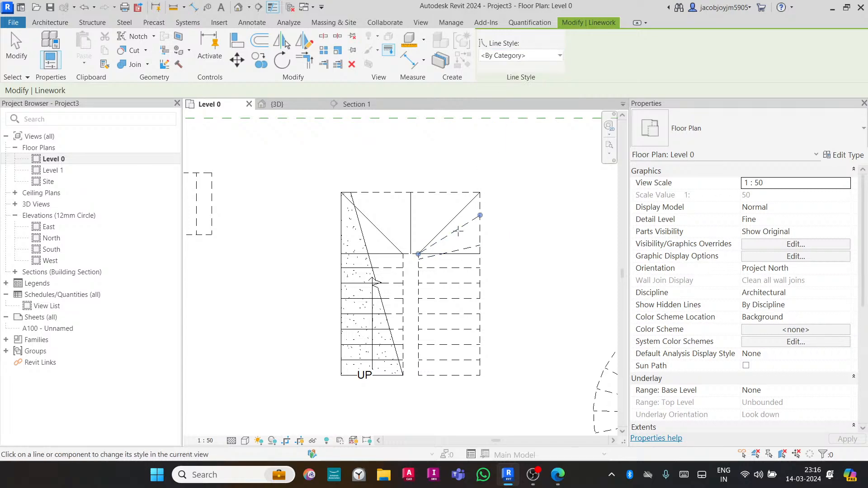
pyautogui.click(439, 215)
pyautogui.click(402, 215)
pyautogui.click(382, 221)
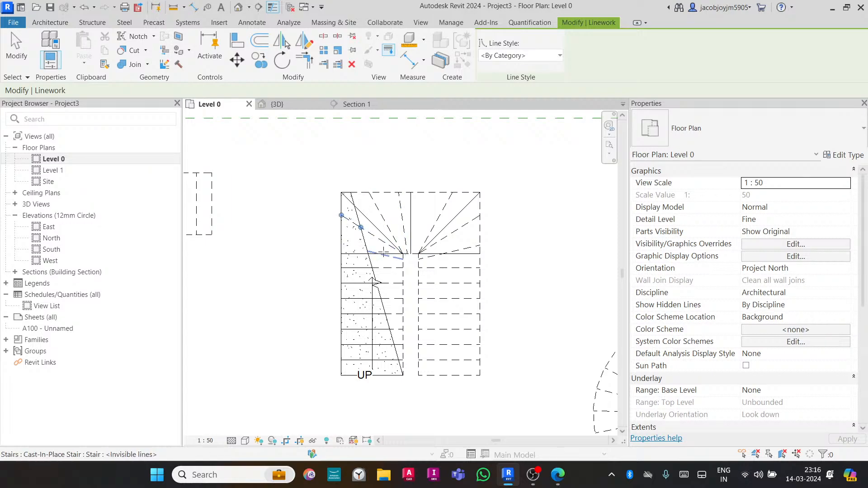
pyautogui.press('Escape')
pyautogui.press('Escape')
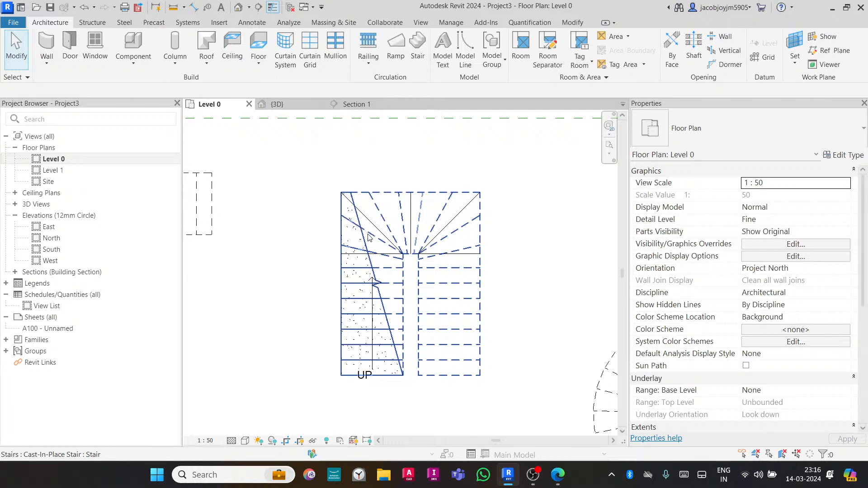
pyautogui.click(375, 228)
pyautogui.press('Escape')
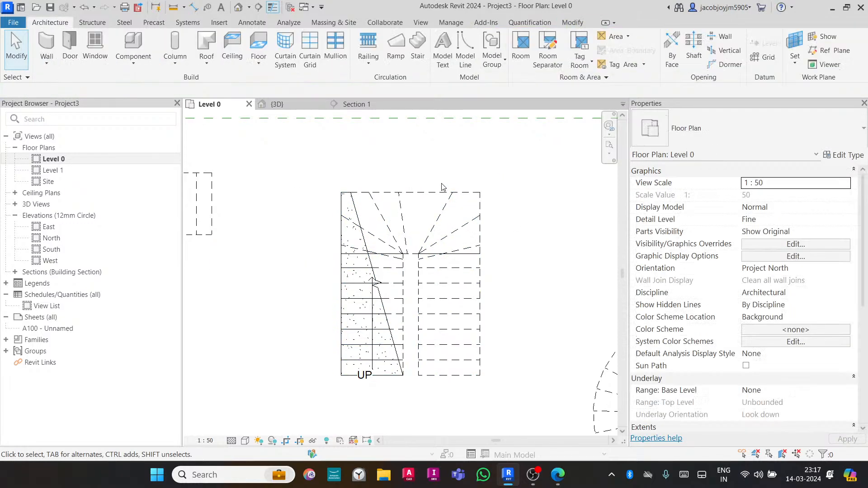
pyautogui.press('l')
pyautogui.press('w')
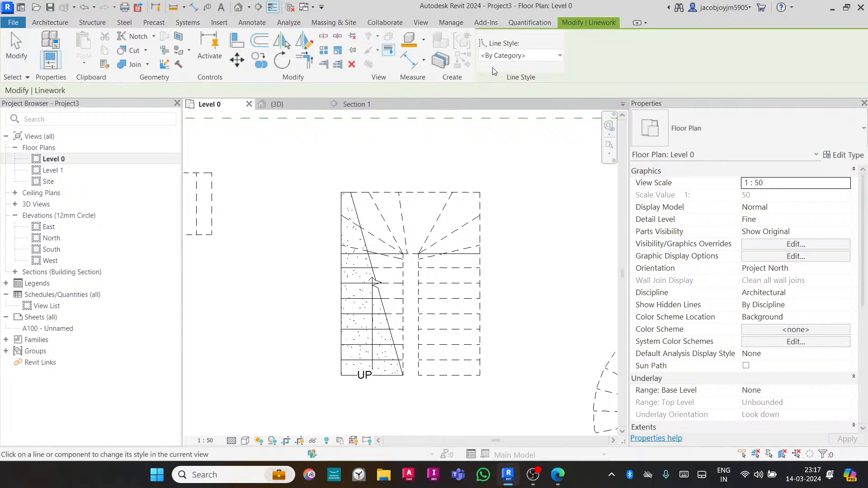
pyautogui.click(499, 58)
pyautogui.click(499, 53)
pyautogui.press('Escape')
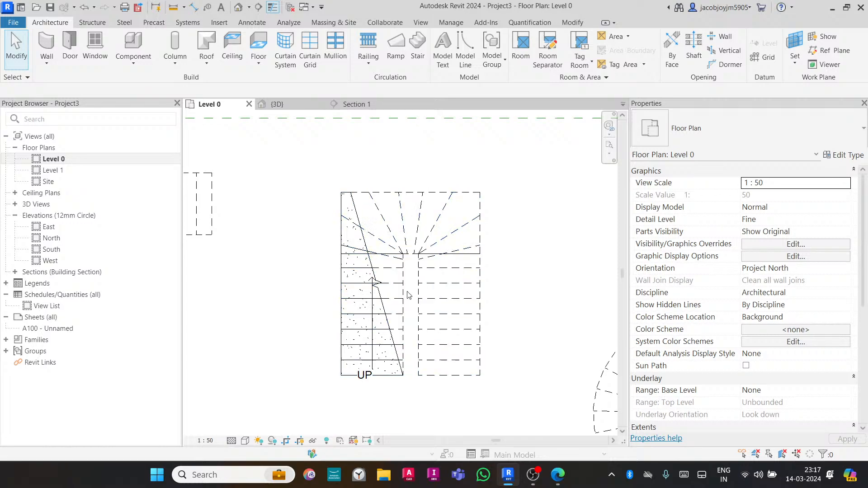
# - Delete the horizontal detail line across the left run at the landing's lower edge
pyautogui.click(391, 254)
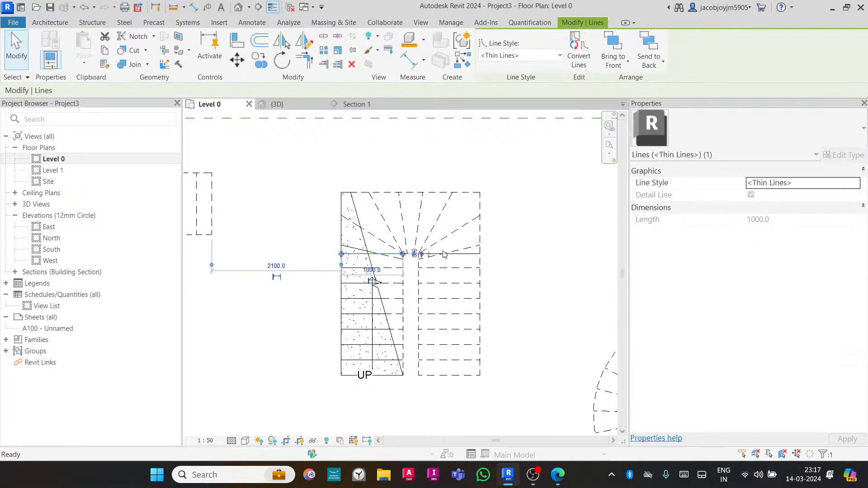
pyautogui.press('Delete')
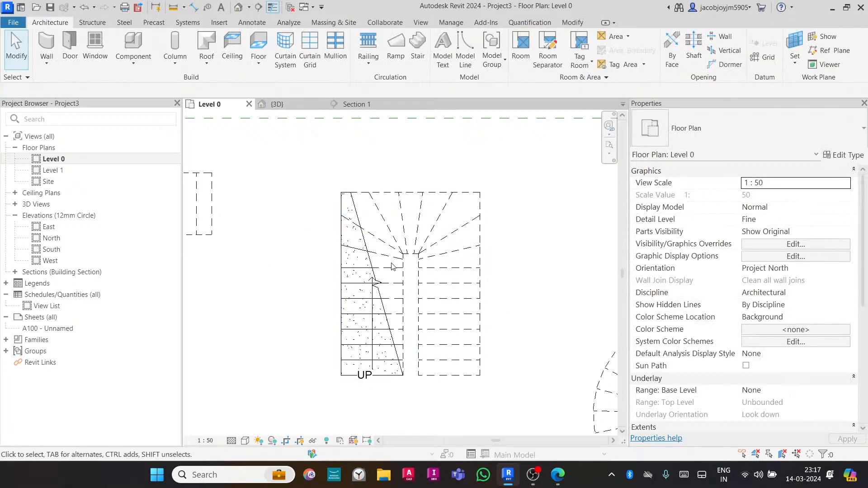
# - Open the stair's type properties and inspect the settings of its Single_Zigzag cut mark type
pyautogui.click(401, 291)
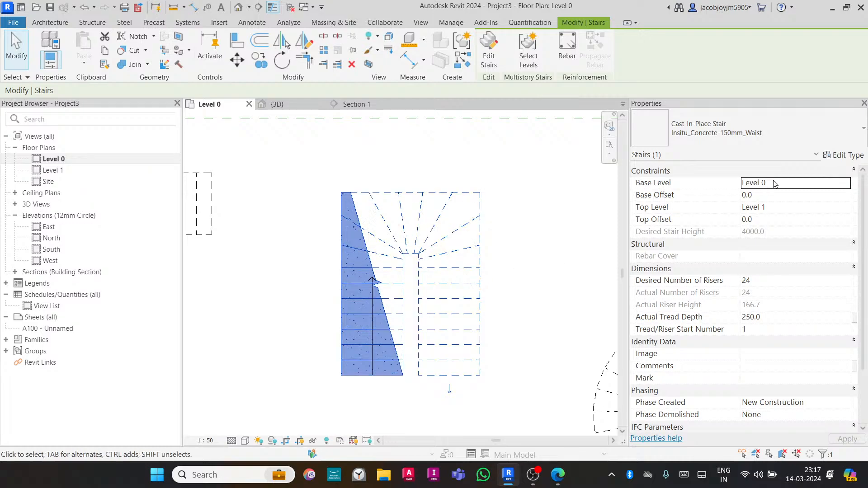
pyautogui.click(844, 156)
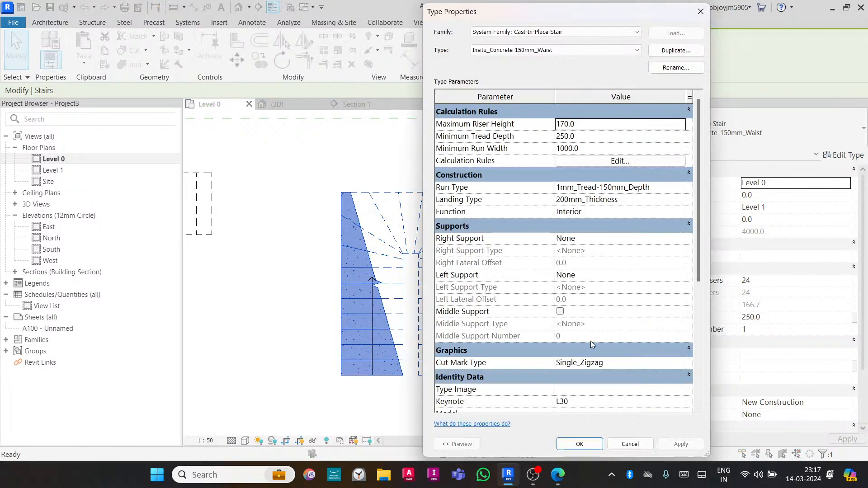
pyautogui.click(636, 364)
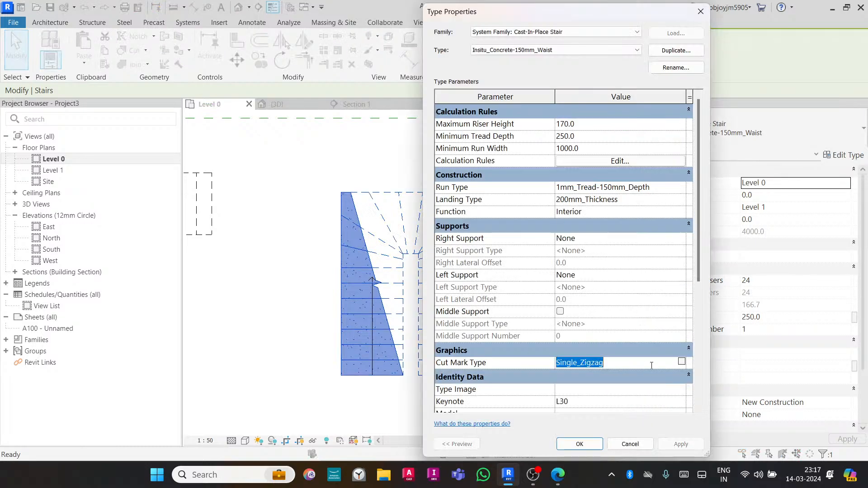
pyautogui.click(685, 365)
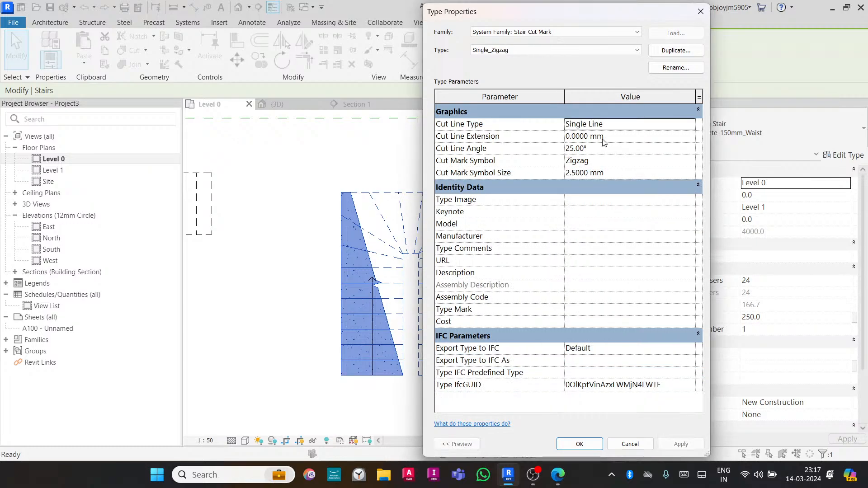
pyautogui.click(701, 11)
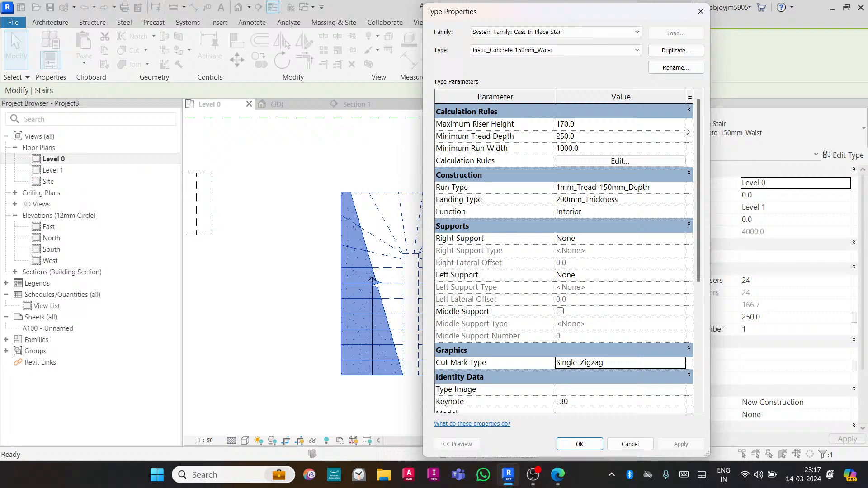
pyautogui.click(700, 11)
pyautogui.click(545, 228)
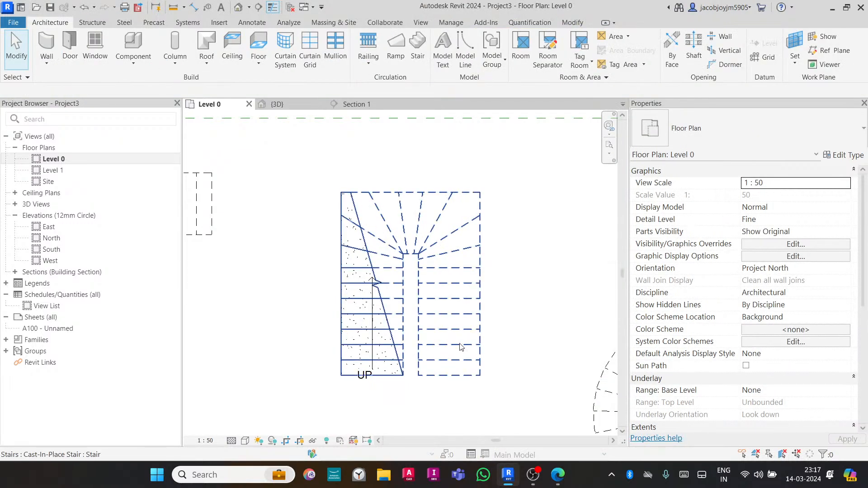
# - Open and review the floor plan's View Range settings
pyautogui.scroll(-3, 746, 328)
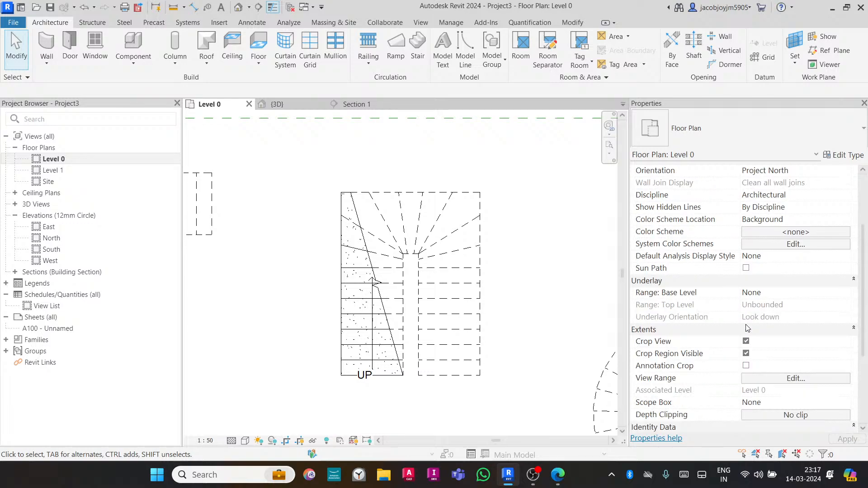
pyautogui.scroll(-2, 747, 328)
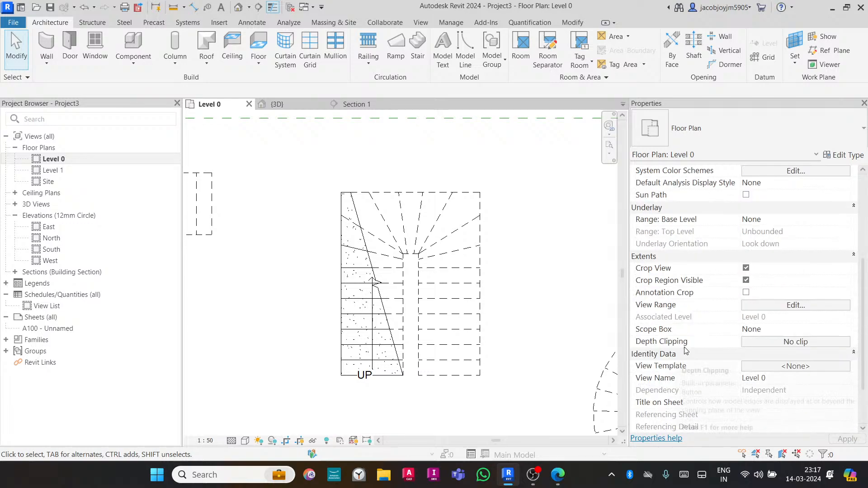
pyautogui.scroll(1, 763, 298)
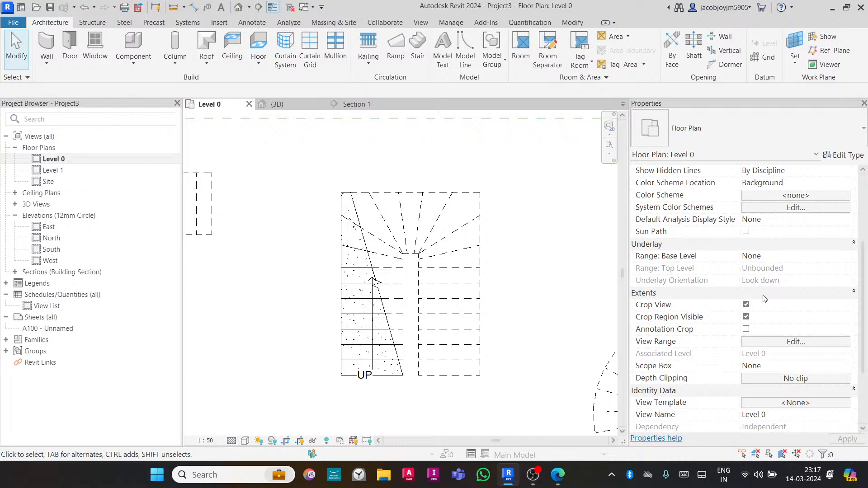
pyautogui.click(794, 342)
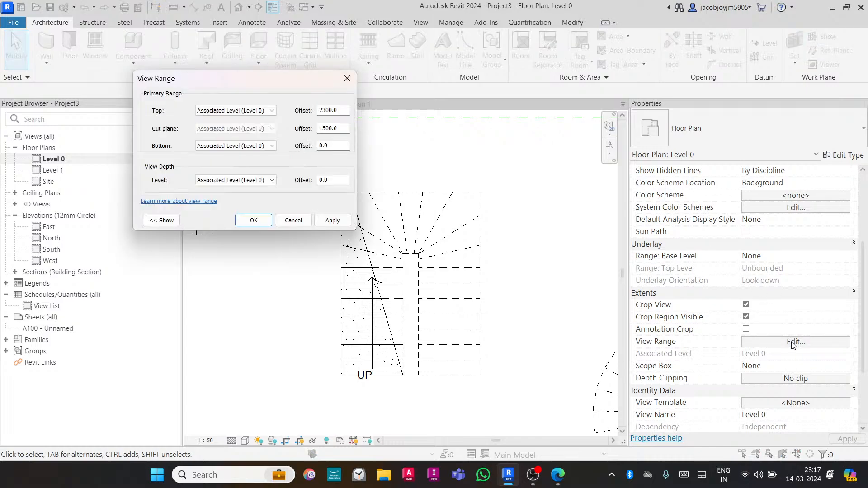
pyautogui.moveTo(345, 128); pyautogui.dragTo(279, 132)
pyautogui.click(253, 221)
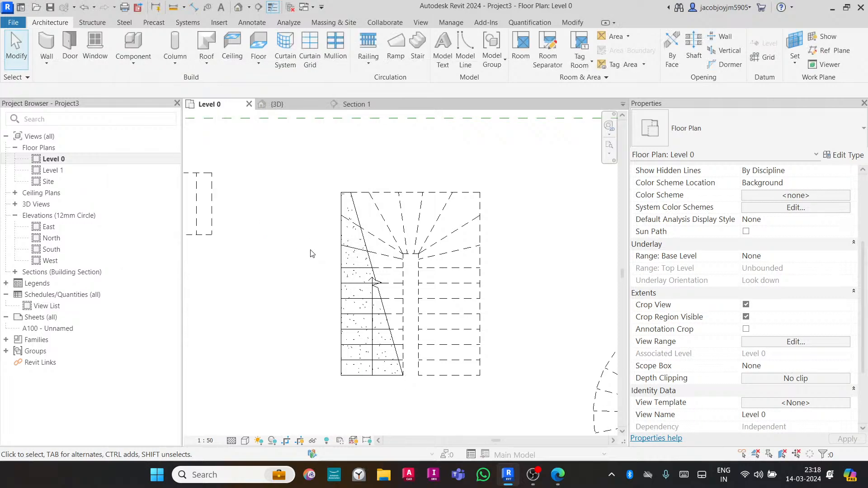
# - Start a new stair with a sketched run and draw two parallel horizontal boundary lines above the existing stairs
pyautogui.scroll(-2, 310, 254)
pyautogui.scroll(-1, 311, 255)
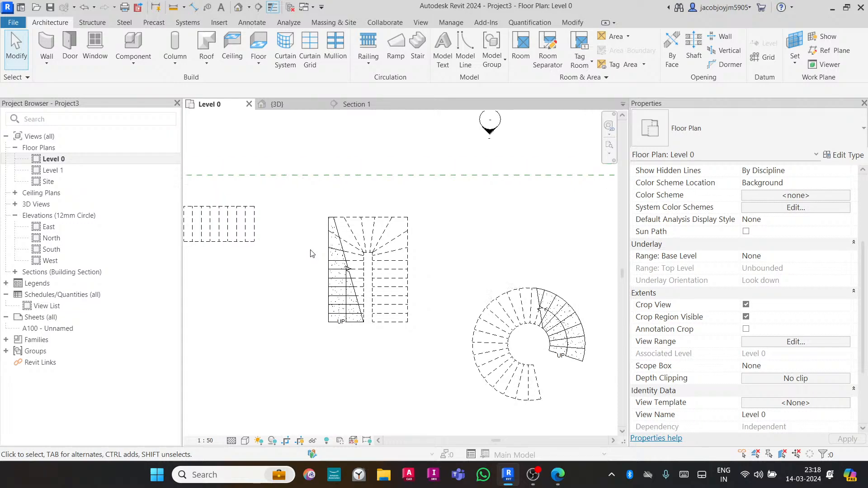
pyautogui.scroll(-1, 311, 253)
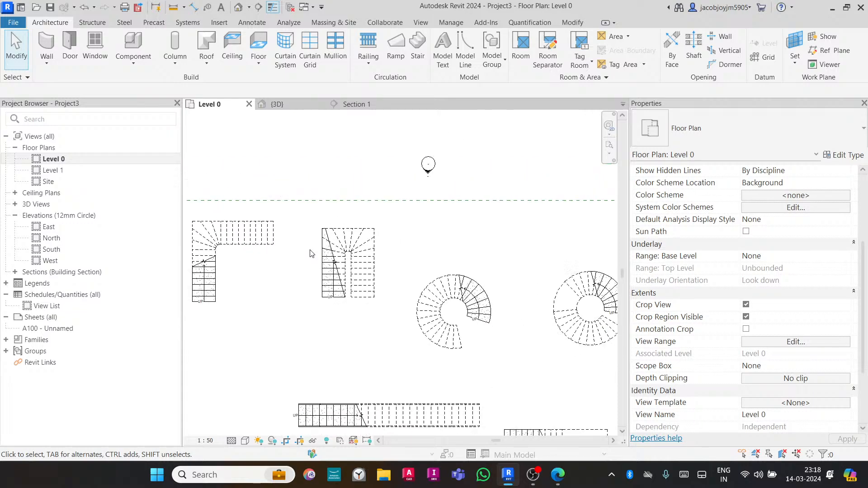
pyautogui.scroll(-1, 310, 254)
pyautogui.scroll(-1, 311, 258)
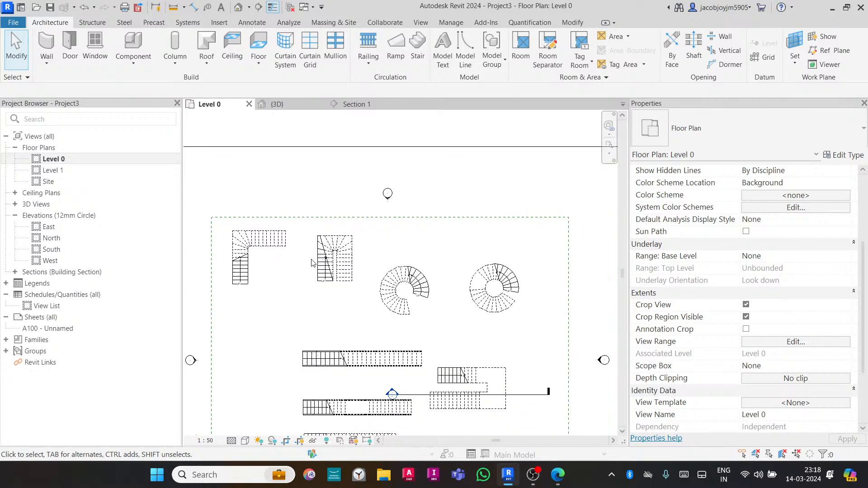
pyautogui.moveTo(322, 290); pyautogui.dragTo(329, 256, button='middle')
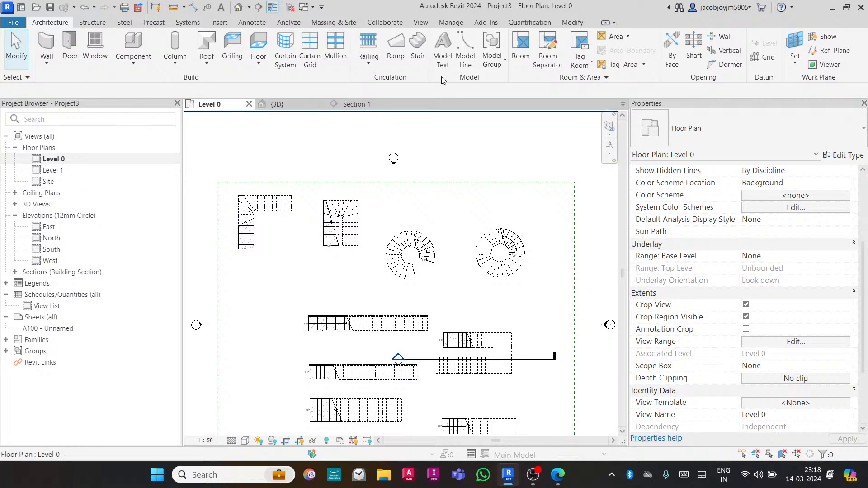
pyautogui.click(424, 53)
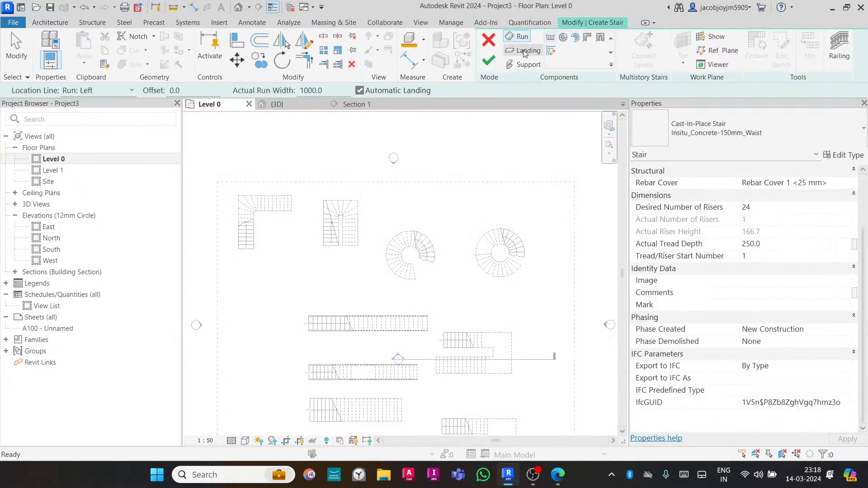
pyautogui.click(554, 52)
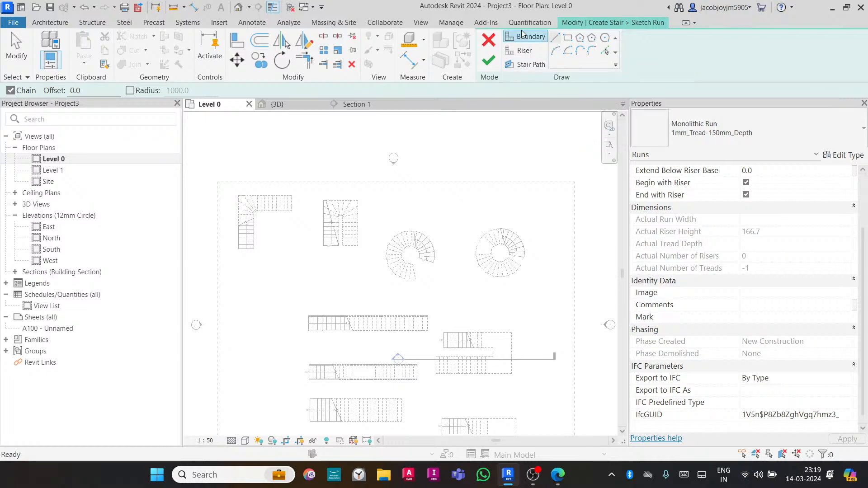
pyautogui.moveTo(500, 209); pyautogui.dragTo(434, 251, button='middle')
pyautogui.click(367, 252)
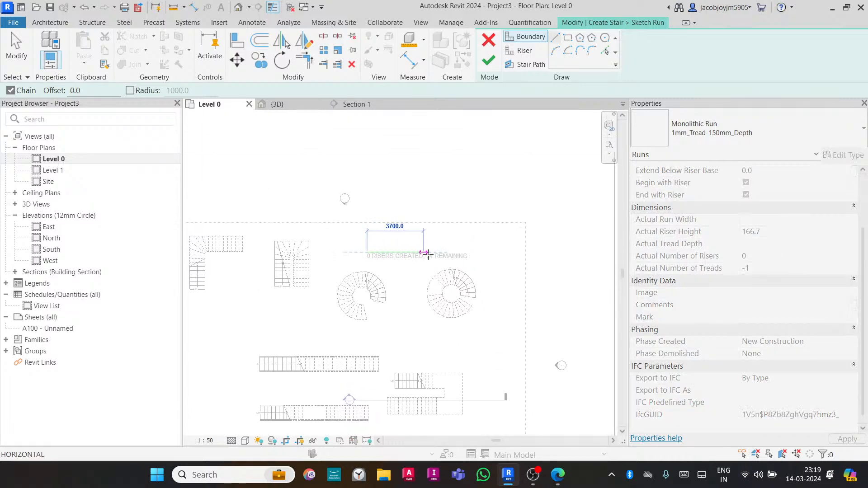
pyautogui.click(480, 252)
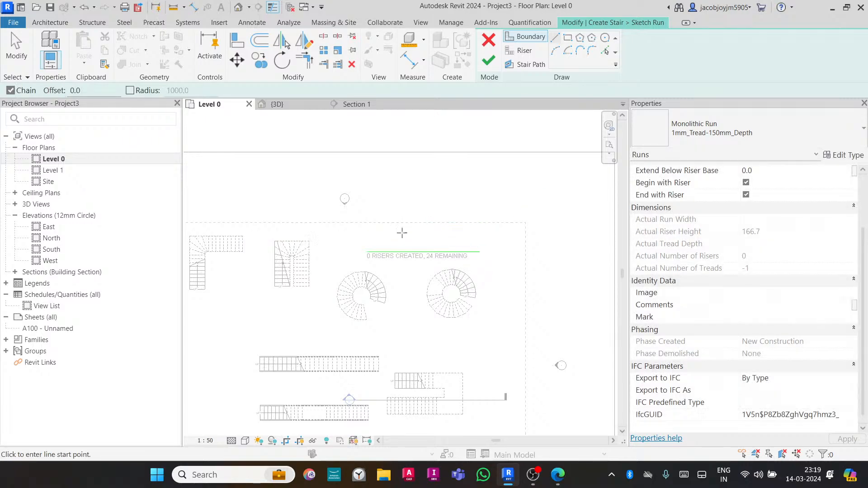
pyautogui.click(367, 230)
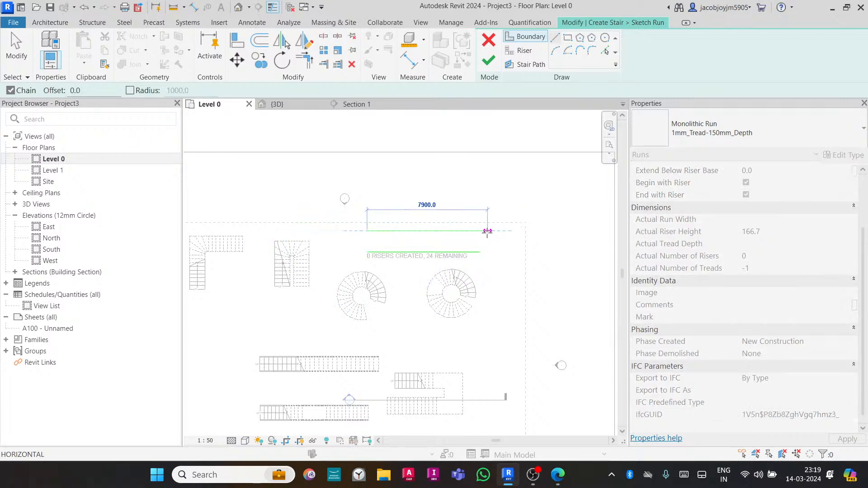
pyautogui.click(481, 230)
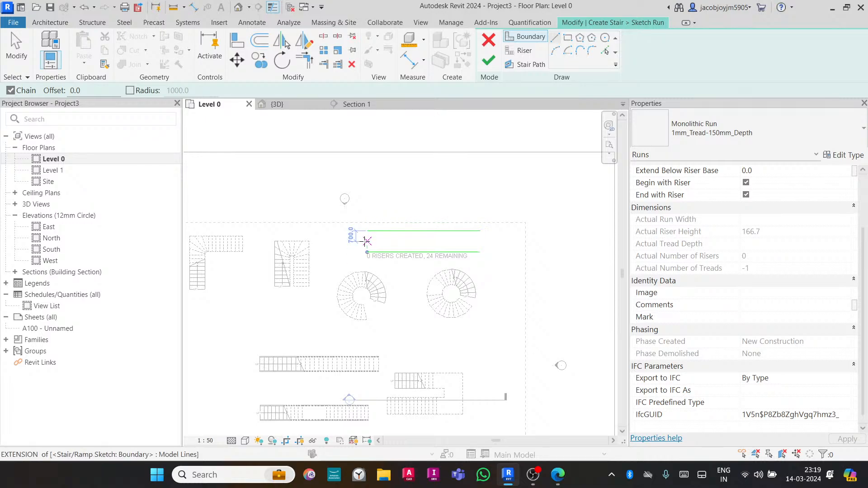
# - Draw a riser line joining the left ends of the two boundary lines
pyautogui.scroll(2, 354, 236)
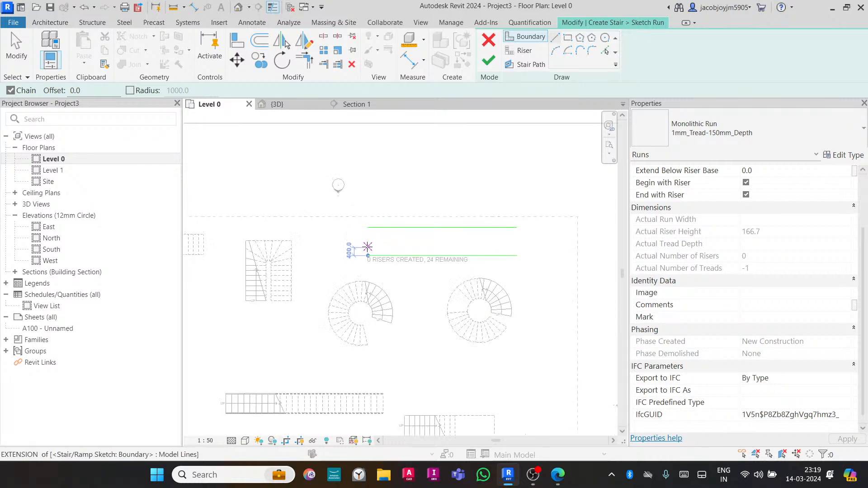
pyautogui.click(522, 50)
pyautogui.click(368, 252)
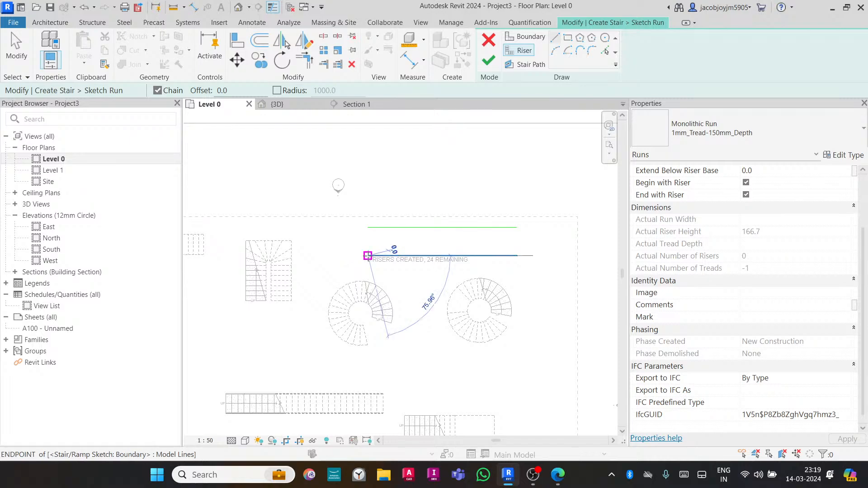
pyautogui.click(369, 228)
pyautogui.scroll(1, 388, 248)
pyautogui.scroll(1, 388, 248)
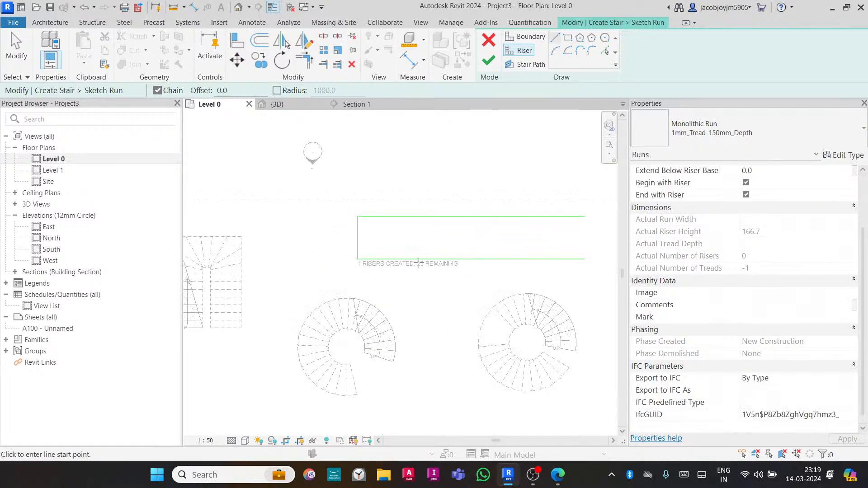
pyautogui.moveTo(419, 264); pyautogui.dragTo(321, 275, button='middle')
pyautogui.scroll(-1, 322, 275)
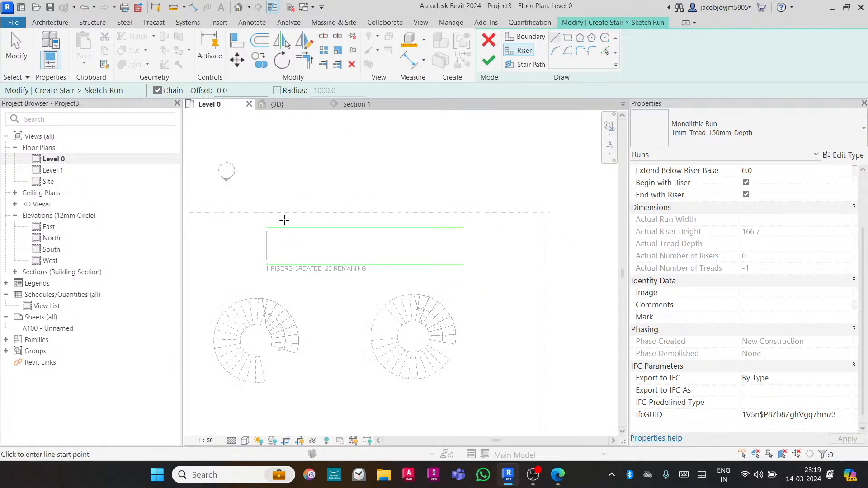
# - Copy the first riser 150 mm to the right
pyautogui.press('Escape')
pyautogui.press('Escape')
pyautogui.click(267, 247)
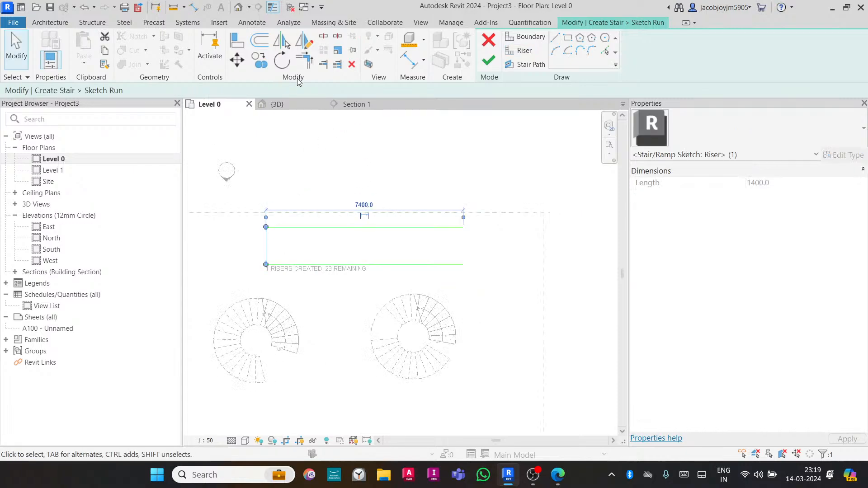
pyautogui.click(259, 60)
pyautogui.click(316, 186)
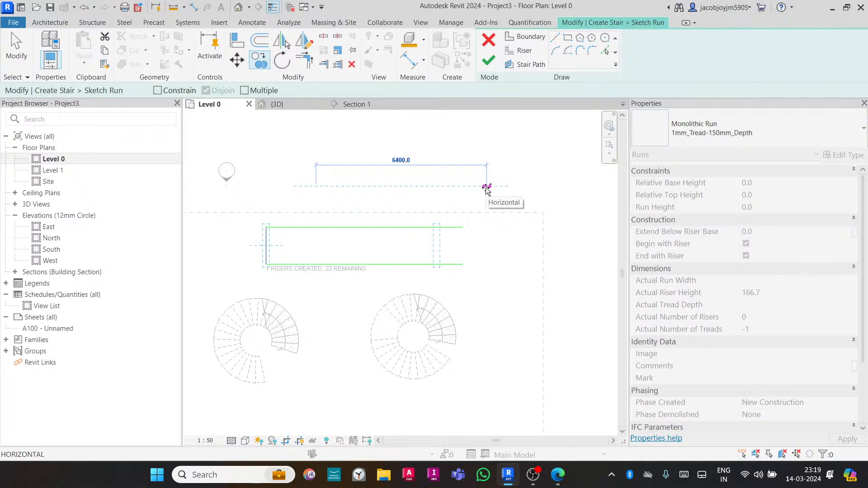
pyautogui.write('150')
pyautogui.press('Return')
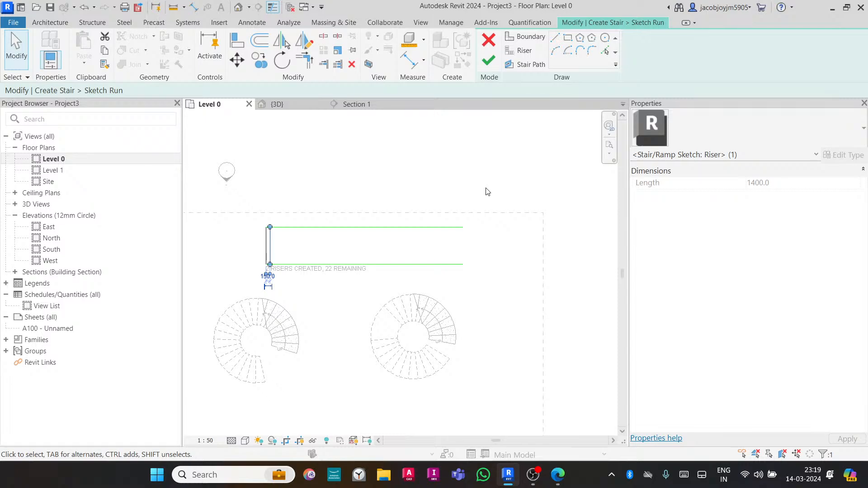
# - Copy the riser several more times at 150 mm intervals along the run using multiple copies
pyautogui.click(259, 60)
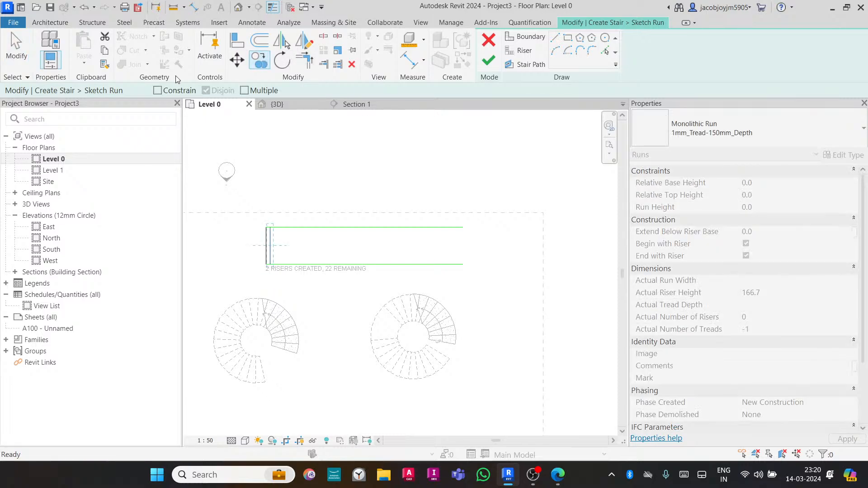
pyautogui.click(245, 91)
pyautogui.scroll(3, 272, 228)
pyautogui.click(255, 207)
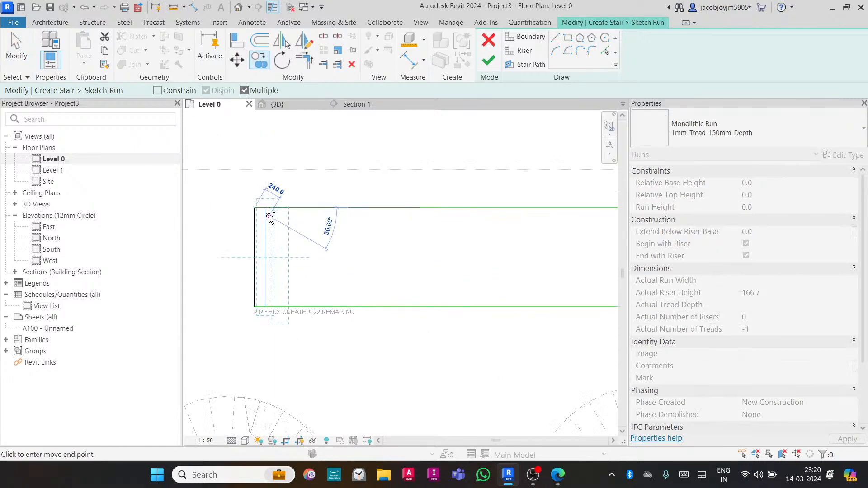
pyautogui.click(266, 208)
pyautogui.click(276, 207)
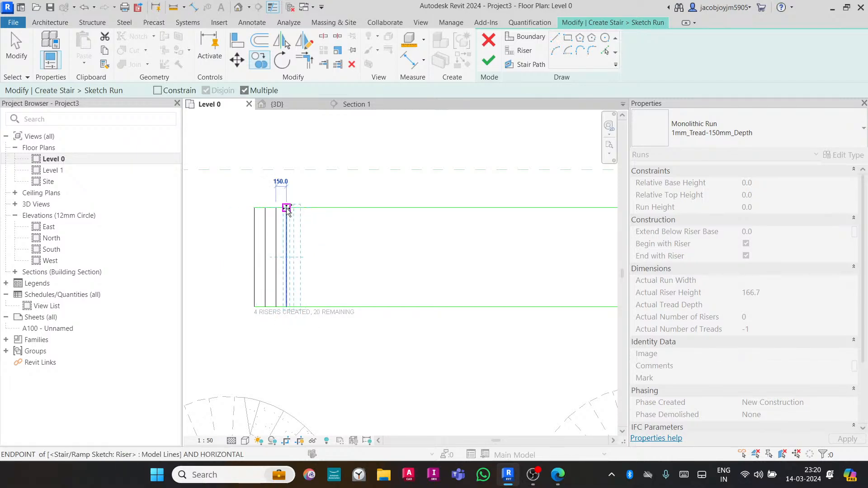
pyautogui.click(287, 208)
pyautogui.click(297, 208)
pyautogui.press('Escape')
# - Copy the group of five risers 750 mm to the right
pyautogui.moveTo(330, 230); pyautogui.dragTo(262, 258)
pyautogui.click(259, 60)
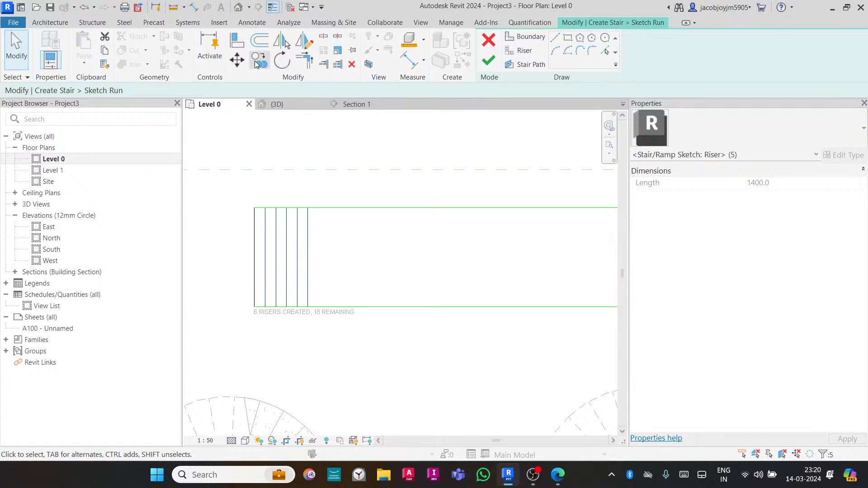
pyautogui.click(254, 208)
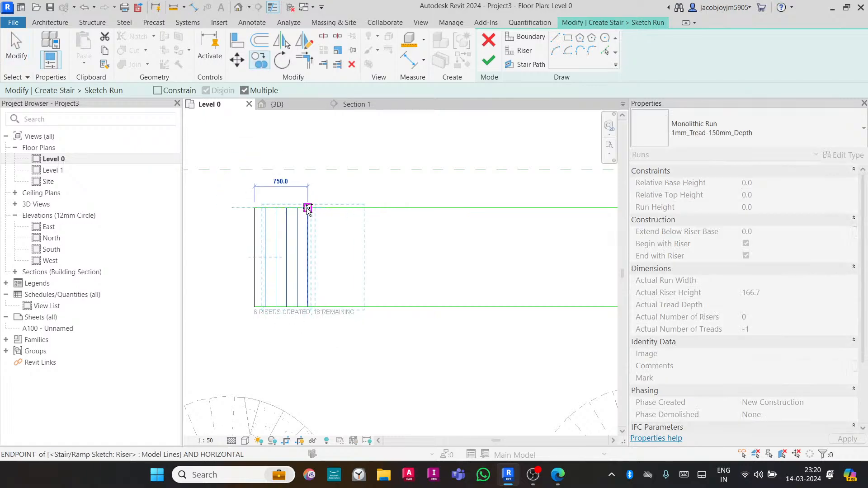
pyautogui.click(307, 207)
pyautogui.press('Escape')
# - Copy all eleven risers 2160 mm to the right
pyautogui.moveTo(402, 239); pyautogui.dragTo(253, 294)
pyautogui.click(259, 60)
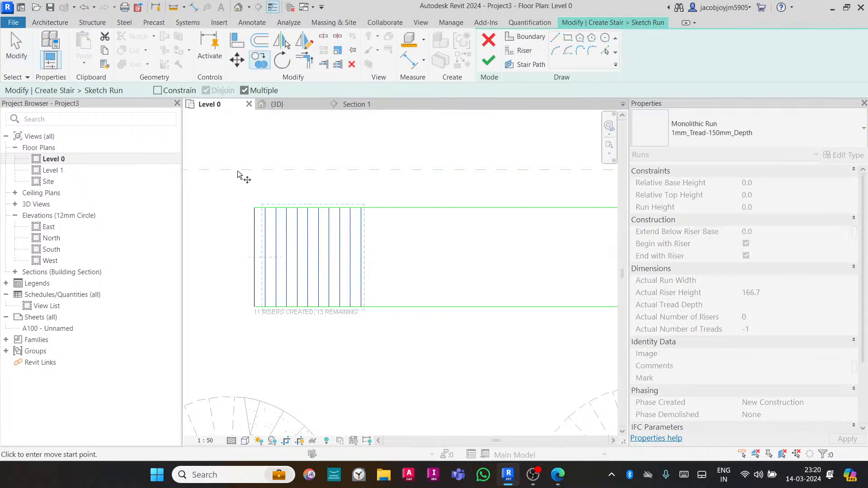
pyautogui.click(254, 207)
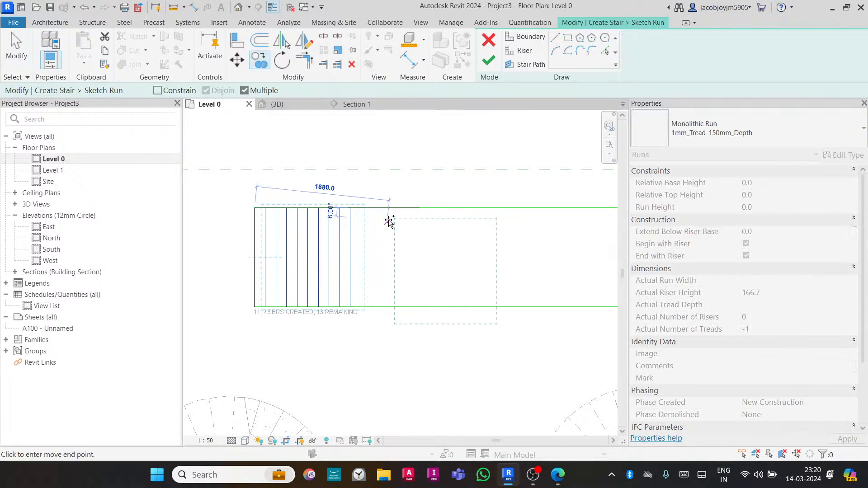
pyautogui.click(408, 208)
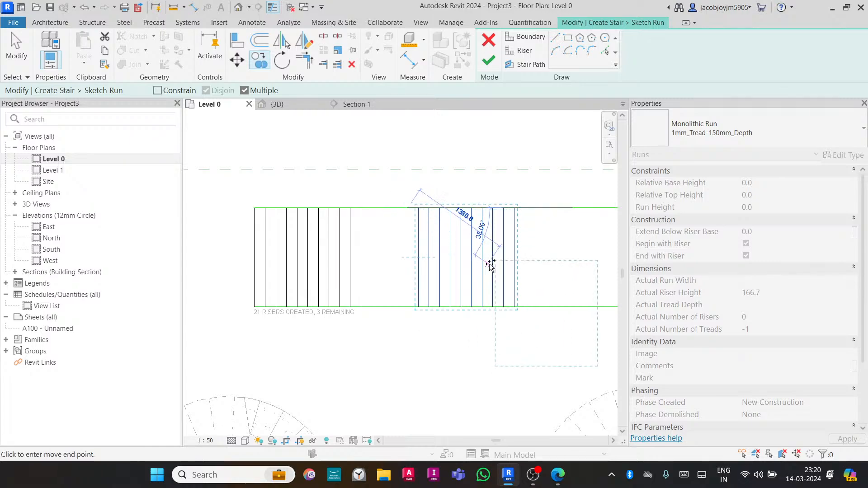
pyautogui.moveTo(504, 265); pyautogui.dragTo(456, 249, button='middle')
pyautogui.press('Escape')
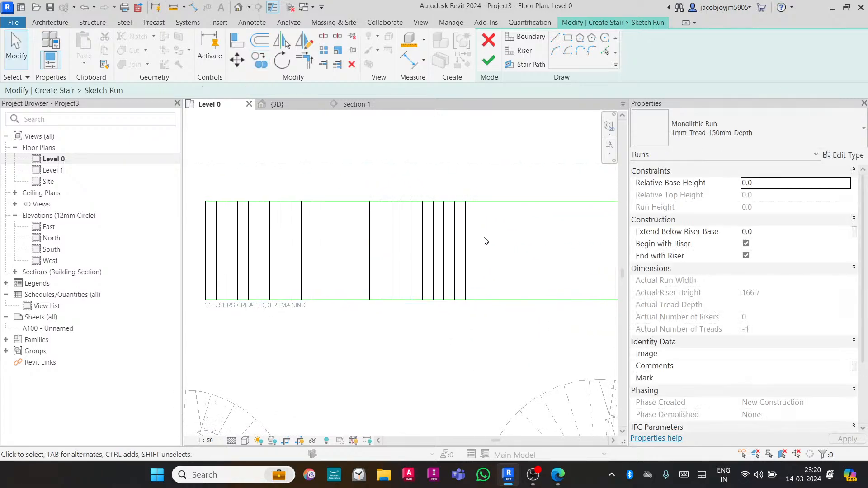
# - Copy the last three risers 660 mm to the right to complete the run
pyautogui.click(312, 240)
pyautogui.click(509, 242)
pyautogui.moveTo(499, 237); pyautogui.dragTo(442, 257)
pyautogui.click(259, 60)
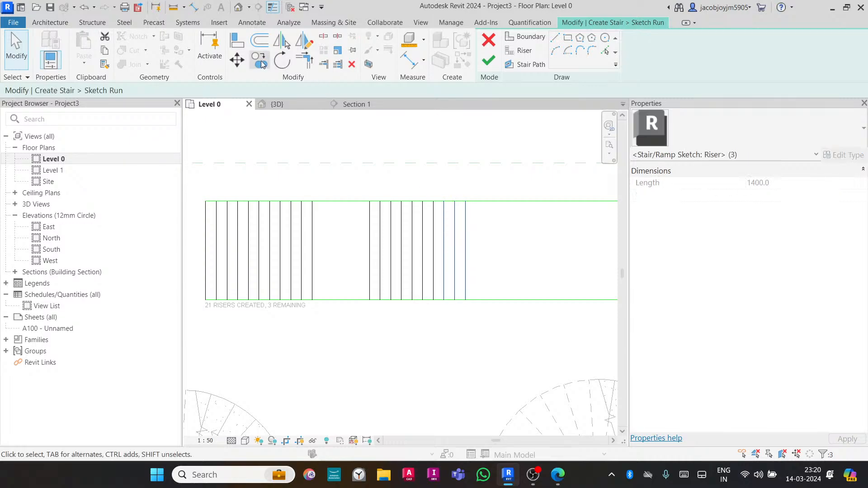
pyautogui.click(457, 201)
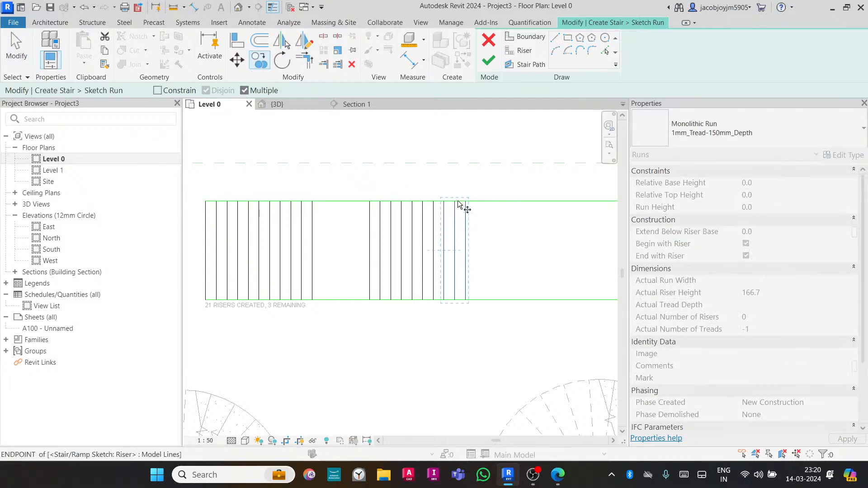
pyautogui.click(511, 202)
pyautogui.press('Escape')
# - Trim both boundary lines so they end at the last riser
pyautogui.scroll(-3, 403, 249)
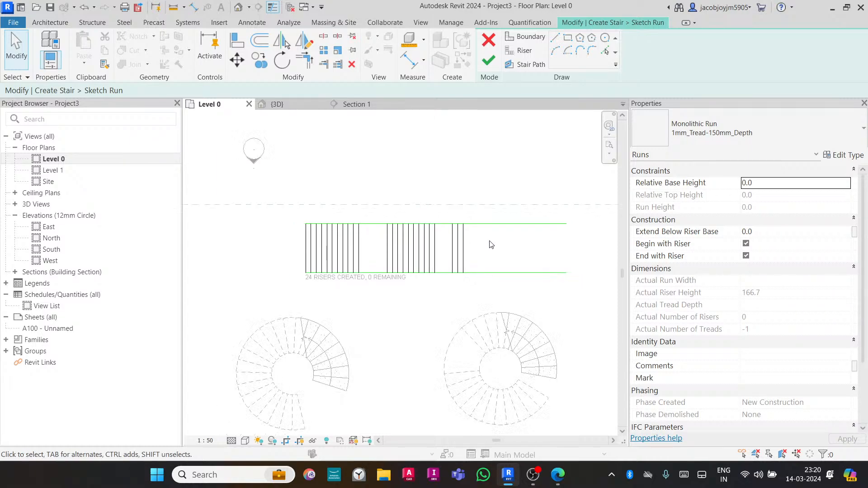
pyautogui.scroll(3, 434, 235)
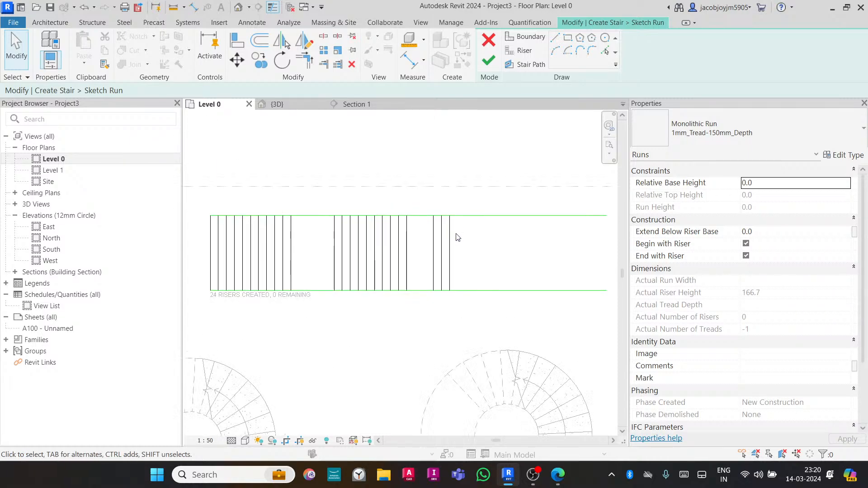
pyautogui.press('t')
pyautogui.press('r')
pyautogui.click(450, 232)
pyautogui.click(430, 216)
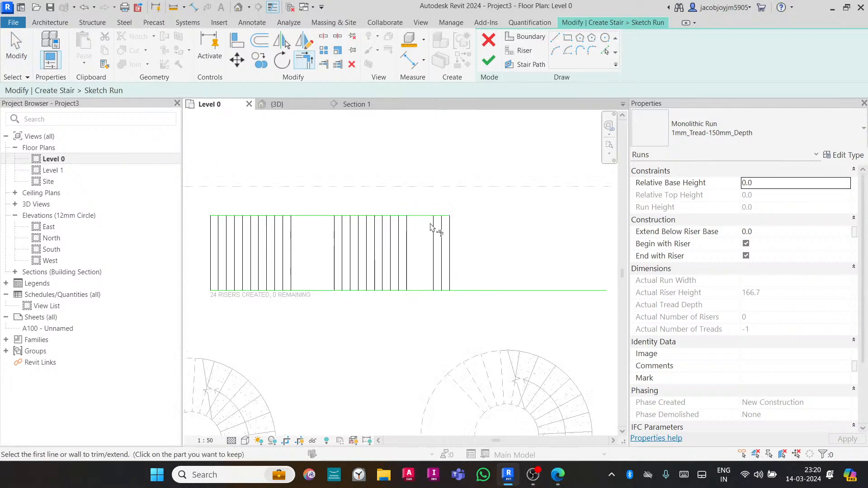
pyautogui.click(450, 260)
pyautogui.click(431, 290)
pyautogui.press('Escape')
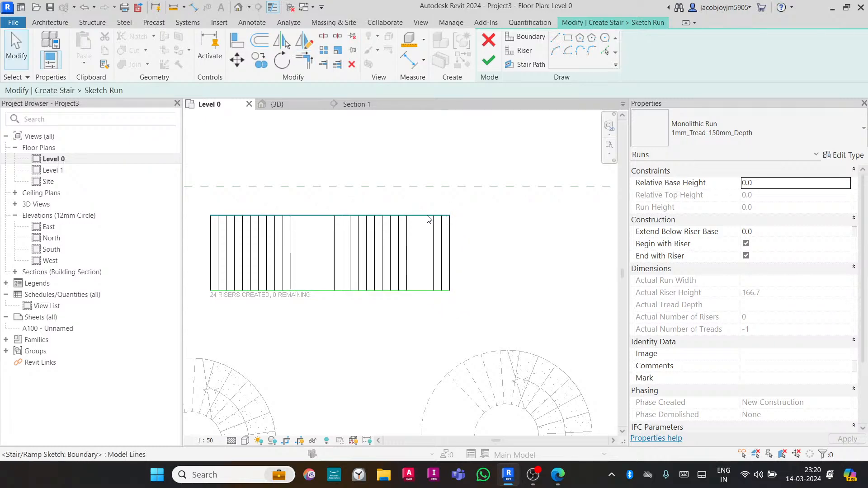
pyautogui.click(421, 217)
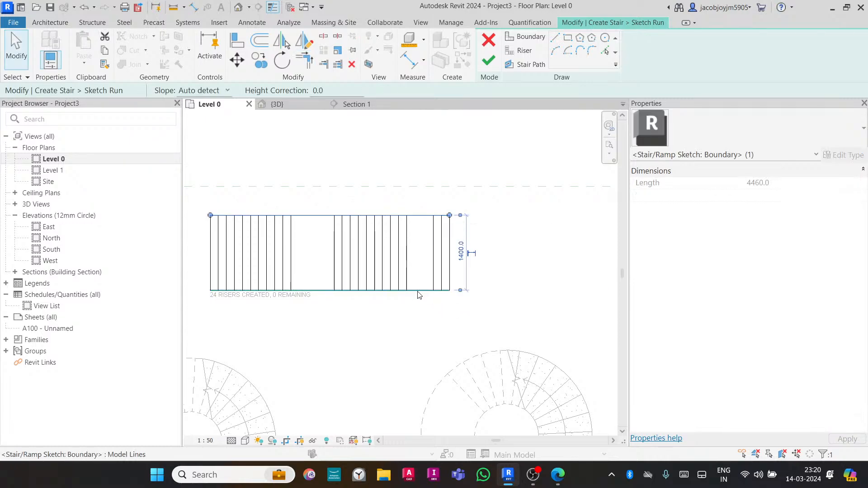
pyautogui.press('Escape')
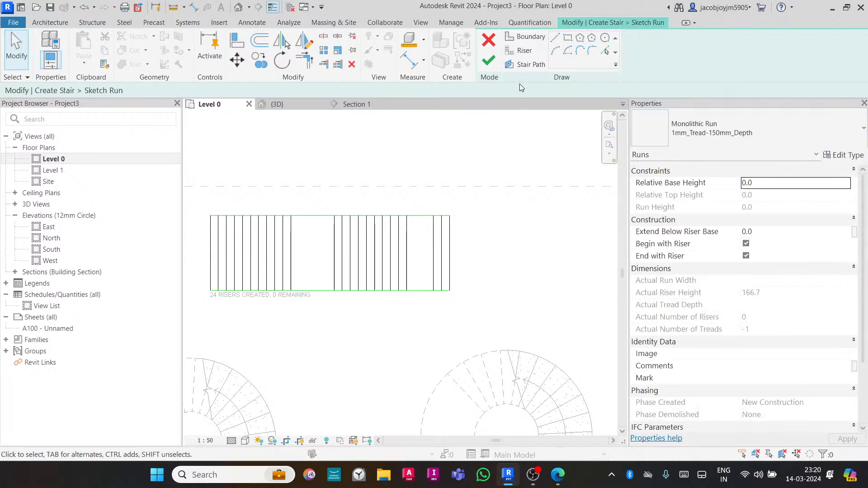
# - Draw the stair path from the first riser's midpoint to the last riser's midpoint and finish the stair
pyautogui.click(519, 65)
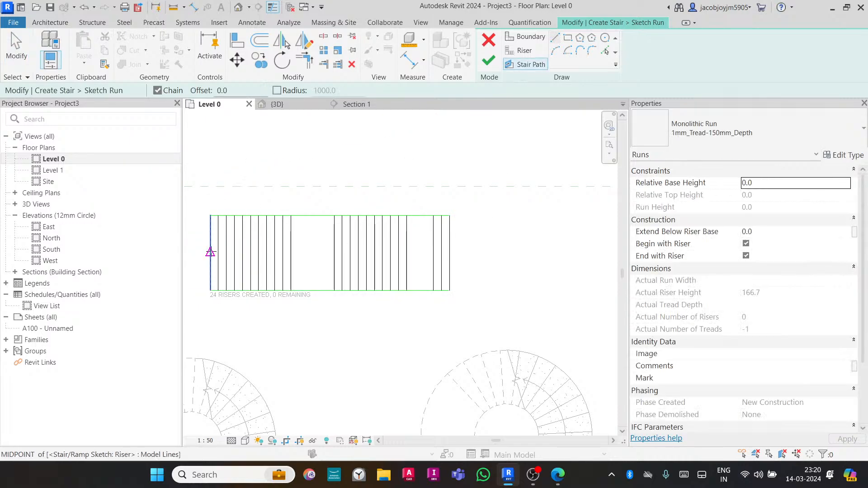
pyautogui.click(211, 252)
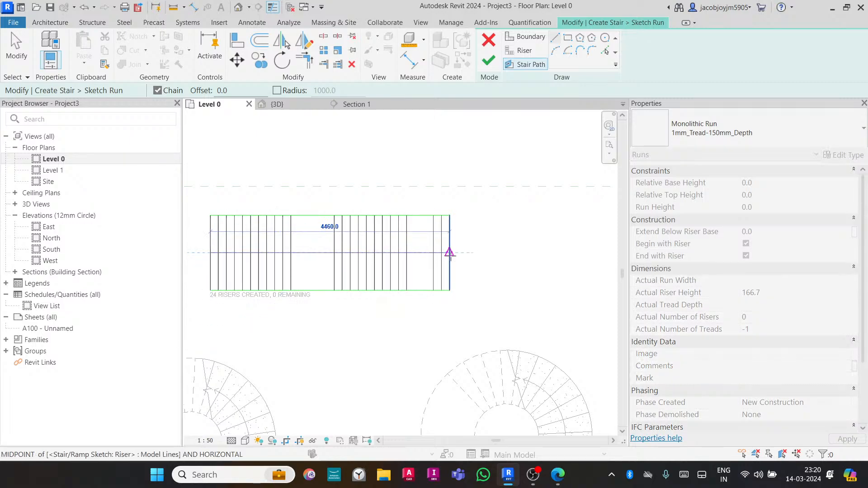
pyautogui.click(450, 252)
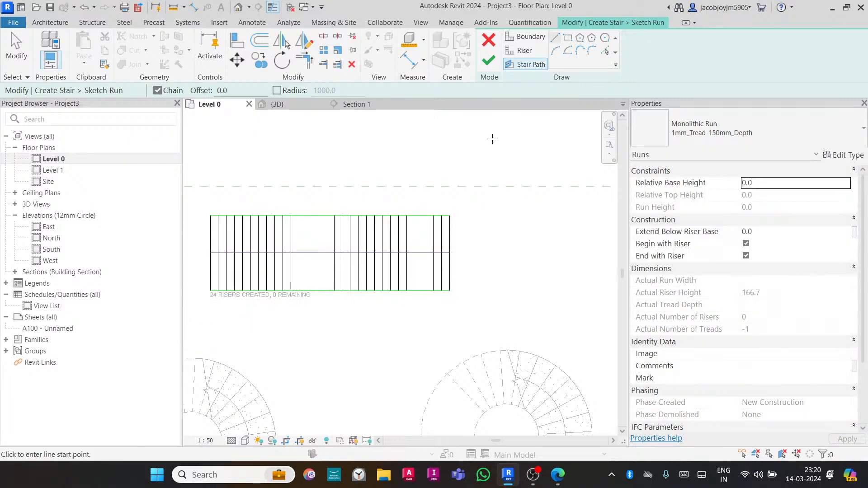
pyautogui.click(489, 61)
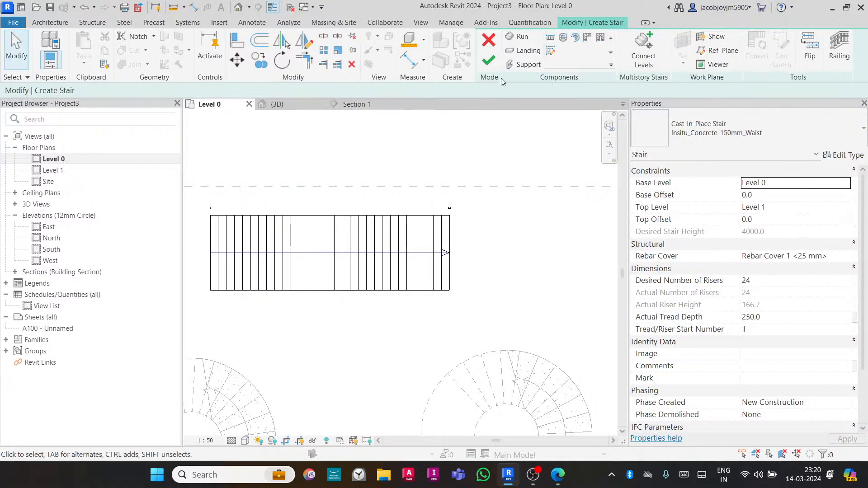
pyautogui.click(490, 64)
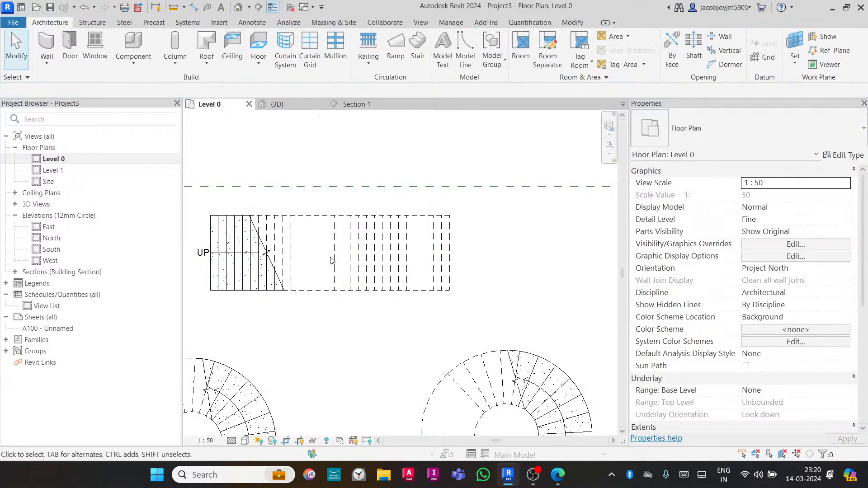
# - Open the new stair in a section-box 3D view and orbit around it
pyautogui.click(348, 256)
pyautogui.click(368, 64)
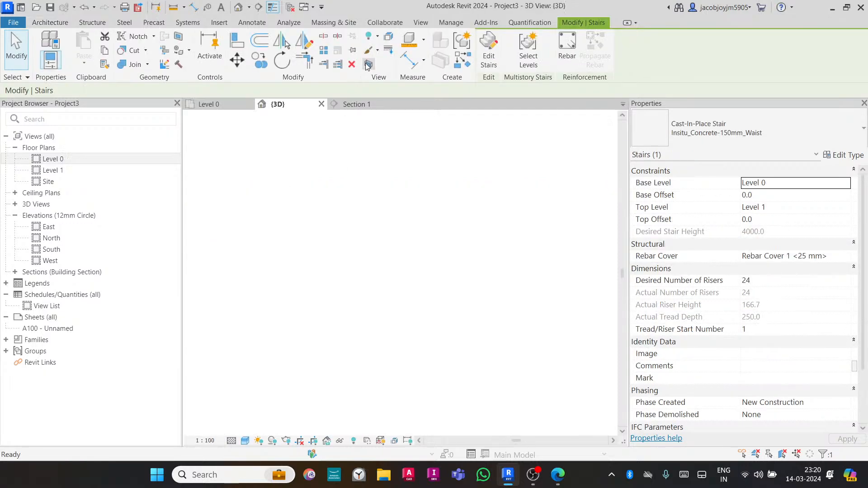
pyautogui.click(461, 311)
pyautogui.keyDown('shift'); pyautogui.moveTo(461, 312); pyautogui.dragTo(440, 338, button='middle'); pyautogui.keyUp('shift')
pyautogui.click(404, 357)
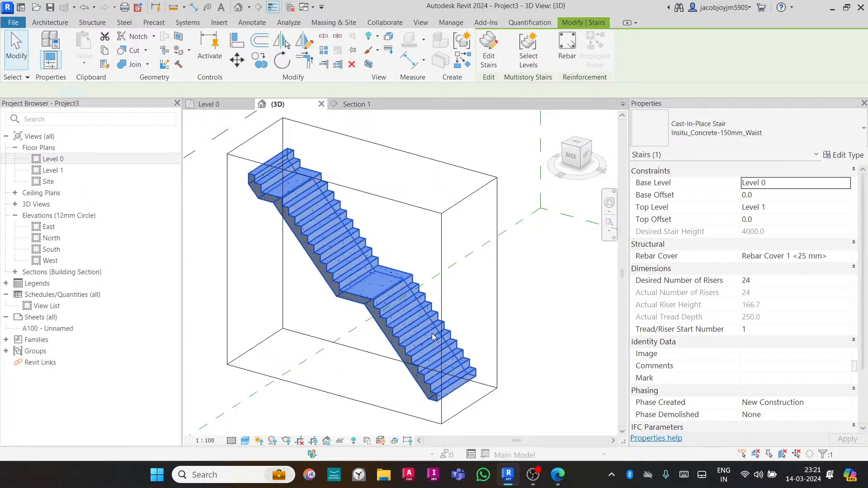
# - Enter the new stair's run sketch in 3D and finish editing without changes
pyautogui.doubleClick(432, 337)
pyautogui.doubleClick(433, 336)
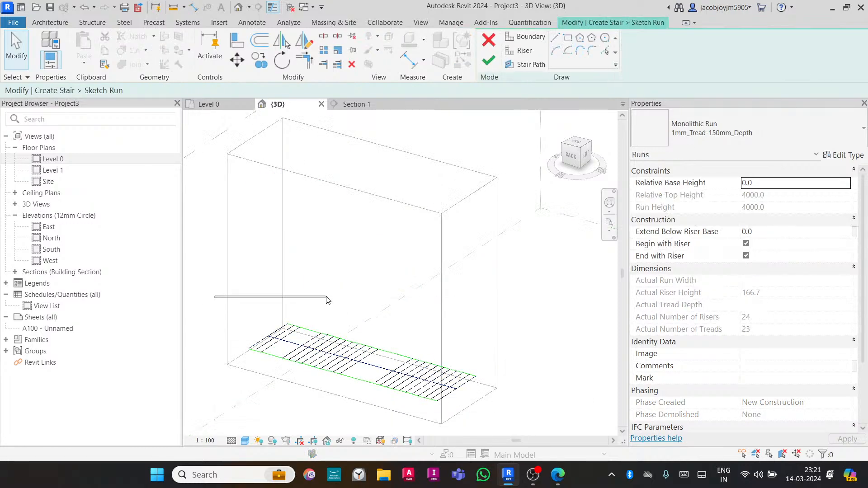
pyautogui.click(489, 62)
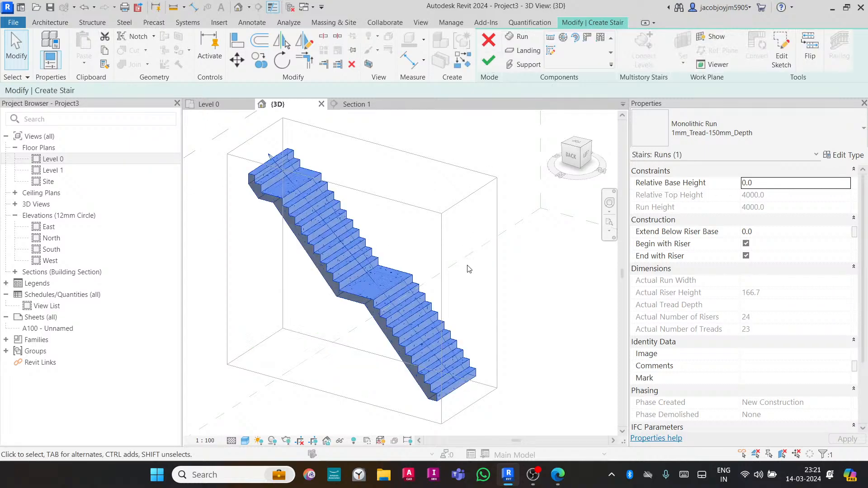
pyautogui.click(489, 62)
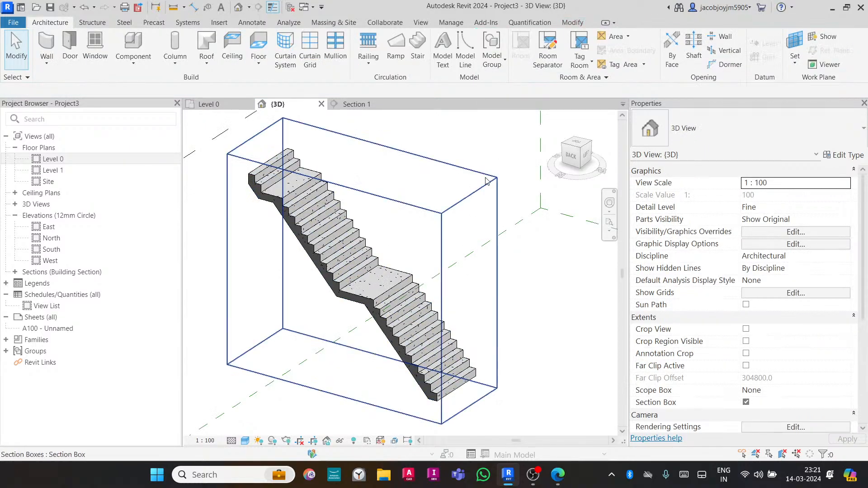
# - Zoom out in 3D and start editing the existing cast-in-place stair with a landing
pyautogui.scroll(-3, 526, 368)
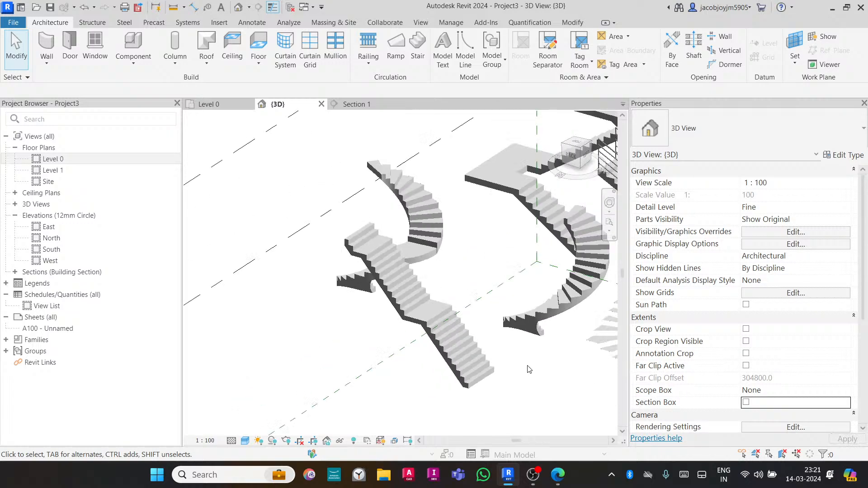
pyautogui.scroll(-3, 392, 301)
pyautogui.click(475, 224)
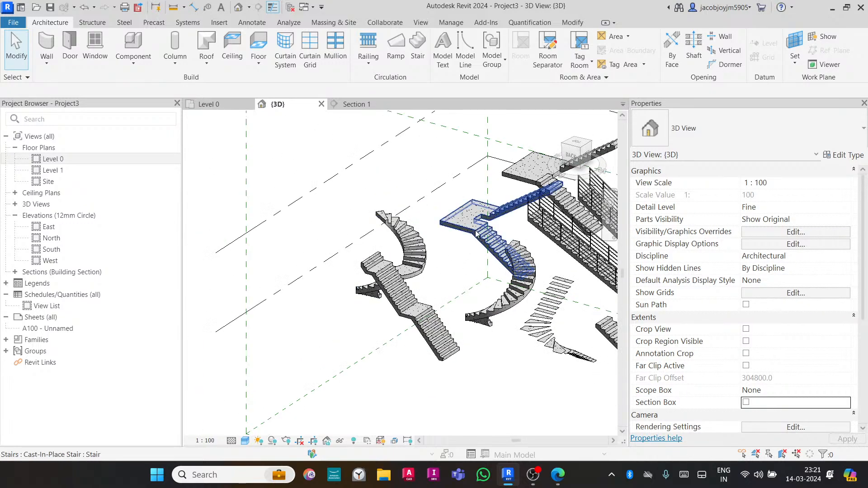
pyautogui.keyDown('shift'); pyautogui.moveTo(477, 236); pyautogui.dragTo(497, 319, button='middle'); pyautogui.keyUp('shift')
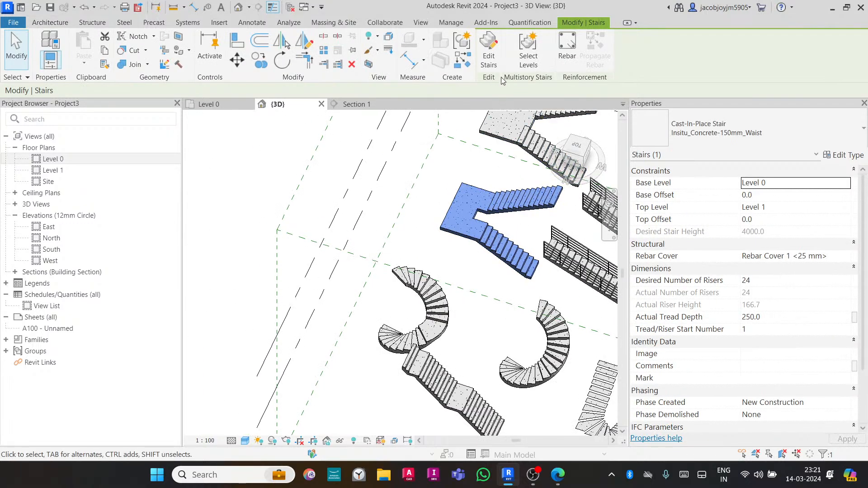
pyautogui.click(489, 49)
# - Select the lower straight run of the stair being edited
pyautogui.click(519, 264)
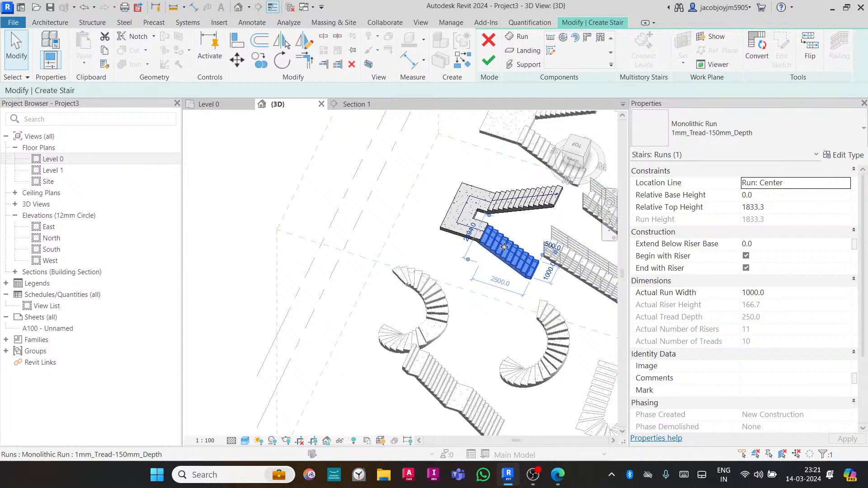
pyautogui.keyDown('shift'); pyautogui.moveTo(519, 206); pyautogui.dragTo(465, 262, button='middle'); pyautogui.keyUp('shift')
pyautogui.scroll(1, 507, 229)
pyautogui.scroll(2, 507, 229)
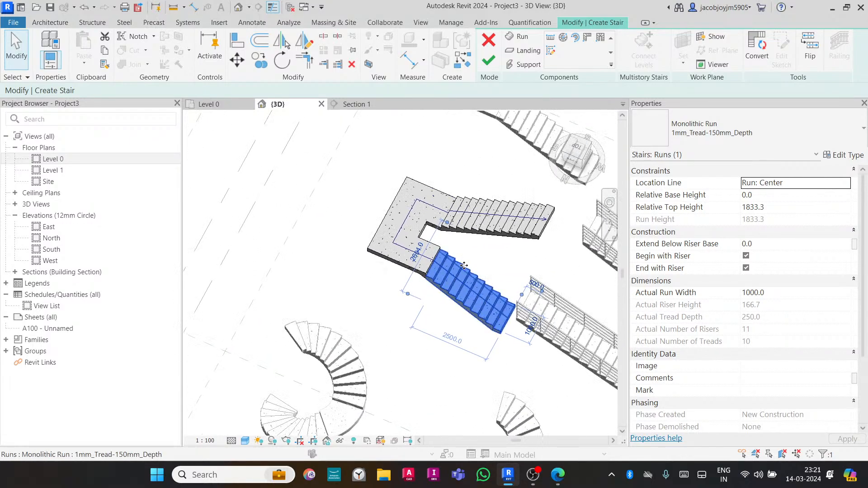
# - Convert the selected lower straight run into a sketch-based custom run and select it again
pyautogui.click(763, 57)
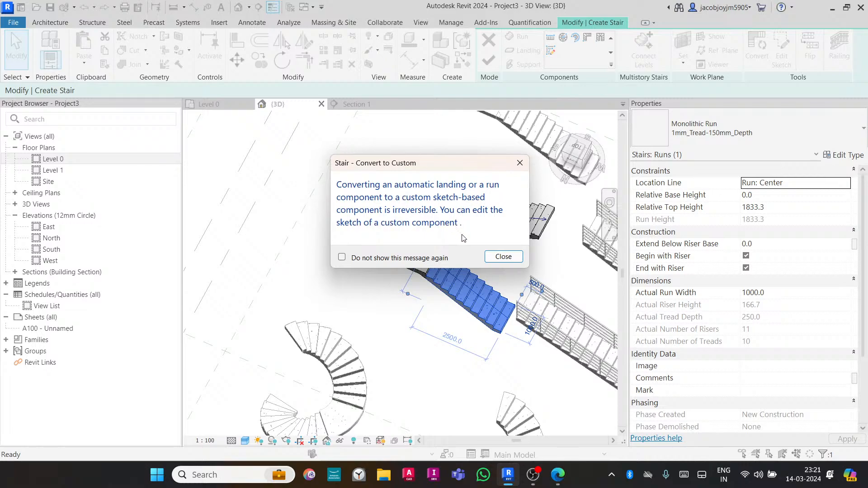
pyautogui.click(502, 257)
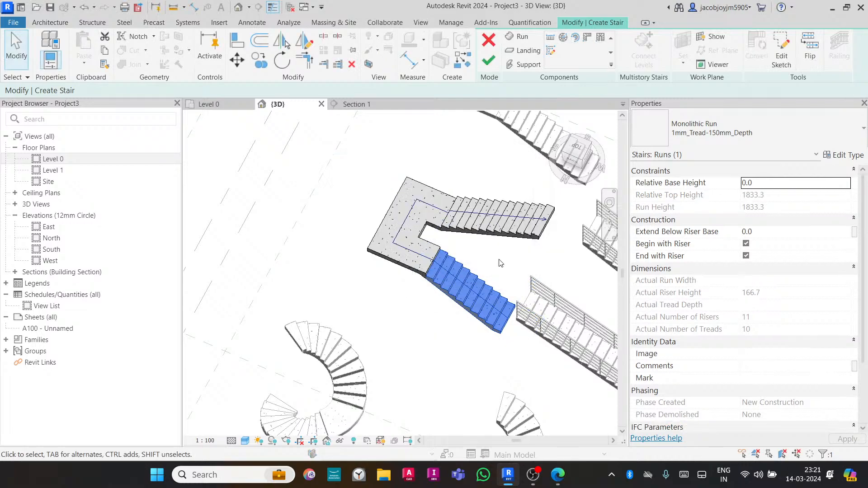
pyautogui.press('Escape')
pyautogui.click(468, 283)
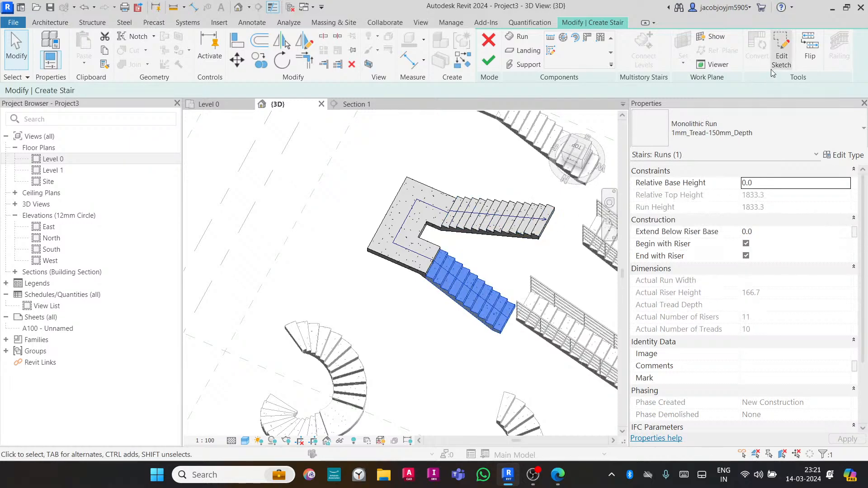
# - Open the converted lower run's sketch, select its lines, and finish the sketch without changes
pyautogui.doubleClick(513, 287)
pyautogui.moveTo(381, 252); pyautogui.dragTo(543, 400)
pyautogui.click(372, 253)
pyautogui.moveTo(371, 254); pyautogui.dragTo(557, 372)
pyautogui.click(471, 360)
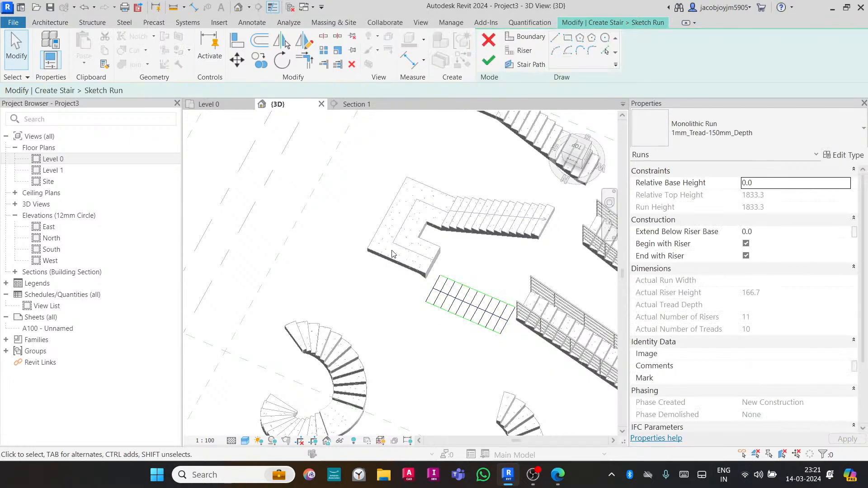
pyautogui.click(485, 60)
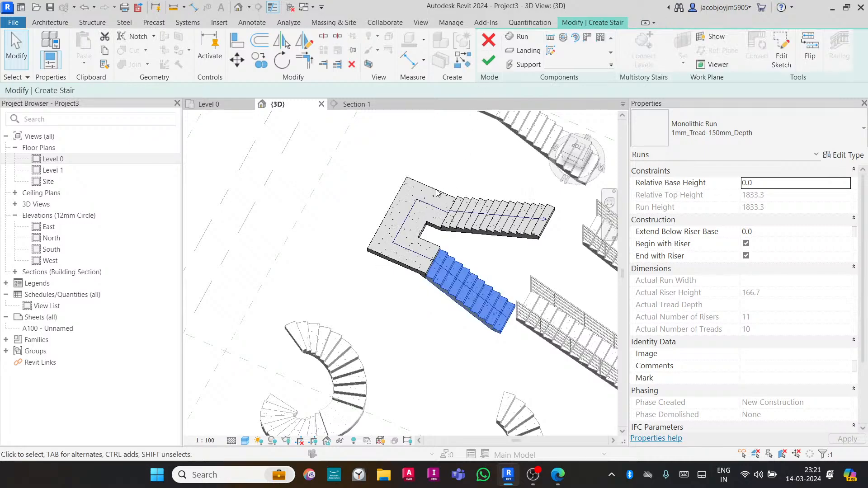
# - Convert the landing into a sketch-based custom landing, then open its boundary sketch and finish it
pyautogui.click(425, 206)
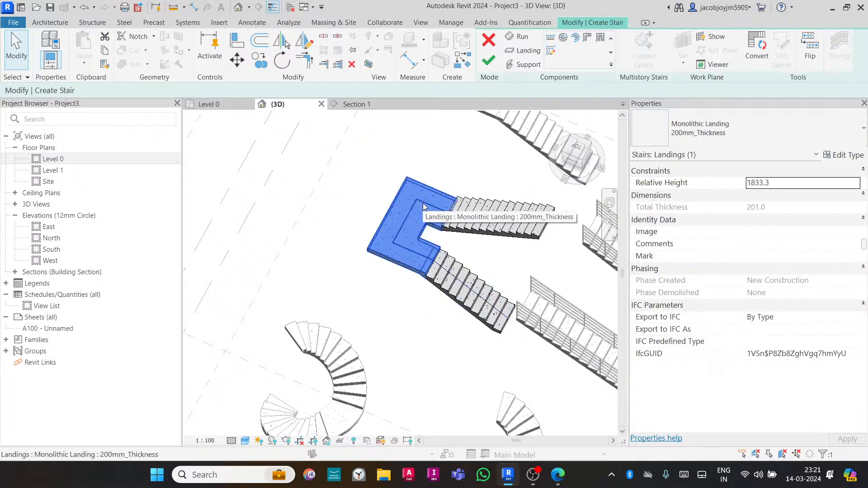
pyautogui.click(757, 52)
pyautogui.click(503, 256)
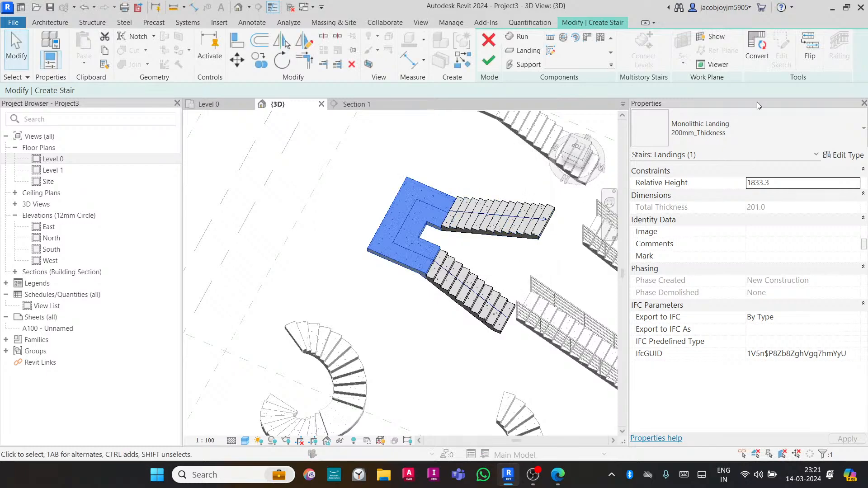
pyautogui.click(782, 51)
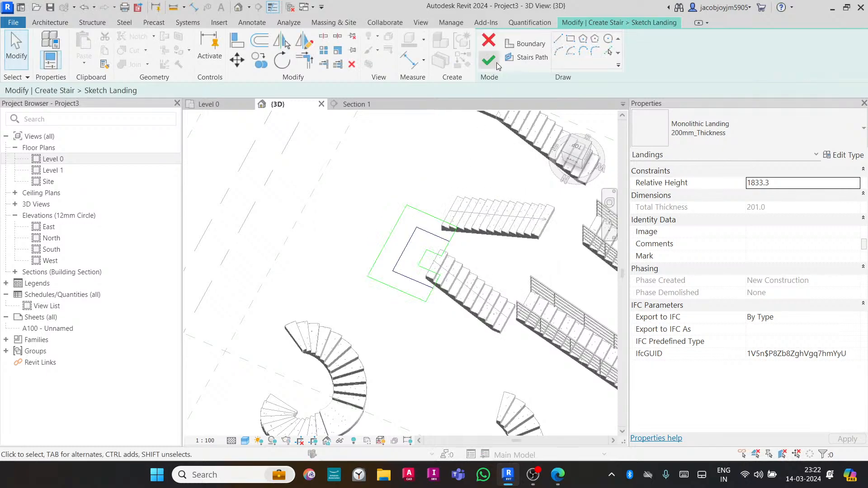
pyautogui.click(491, 62)
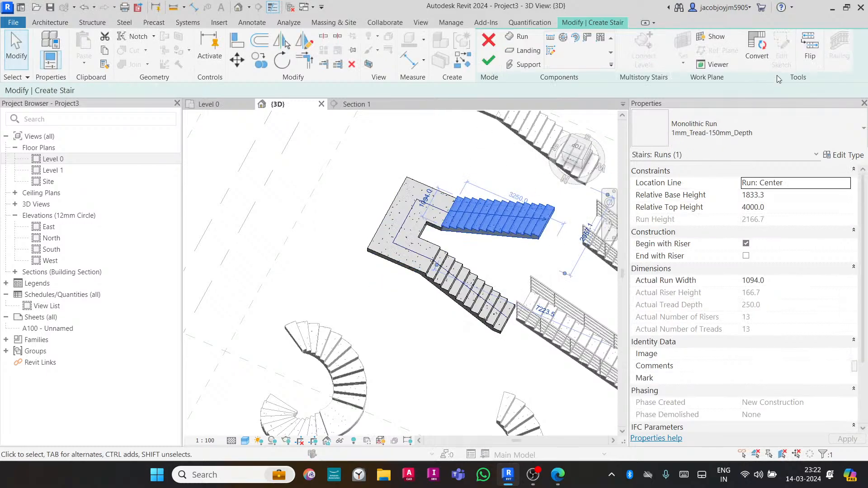
# - Convert the upper run into a sketch-based custom run, then open its sketch and finish it
pyautogui.click(756, 48)
pyautogui.click(502, 259)
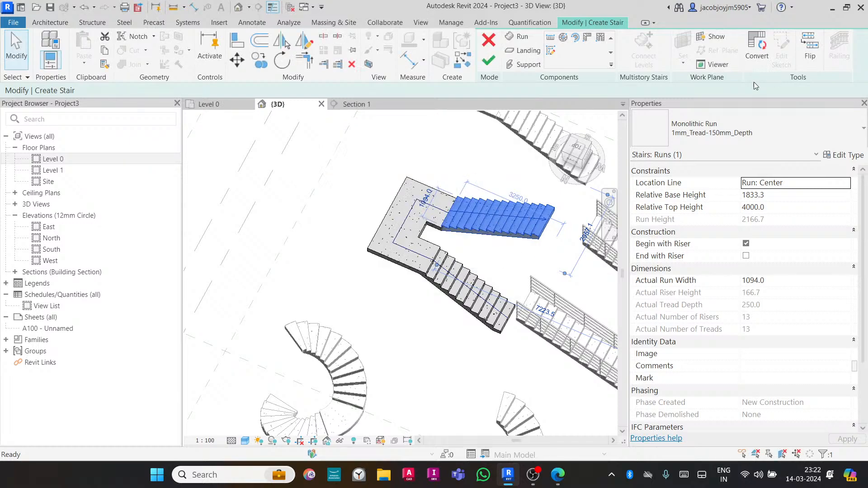
pyautogui.click(781, 53)
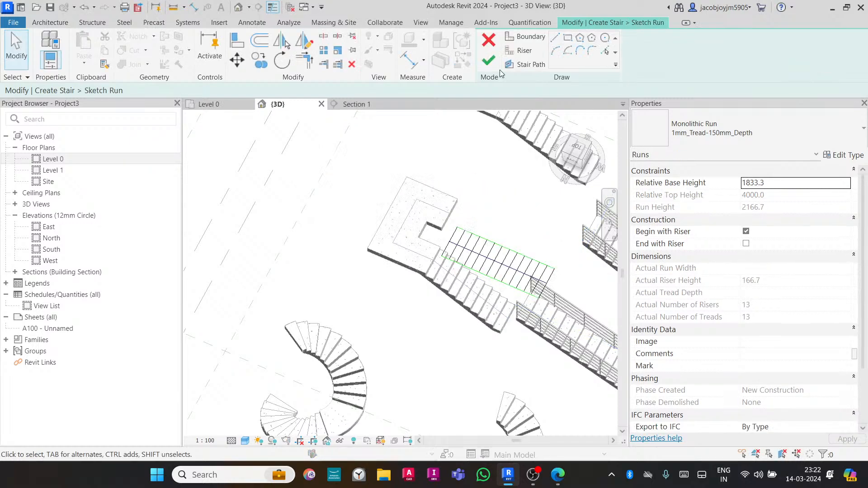
pyautogui.click(489, 60)
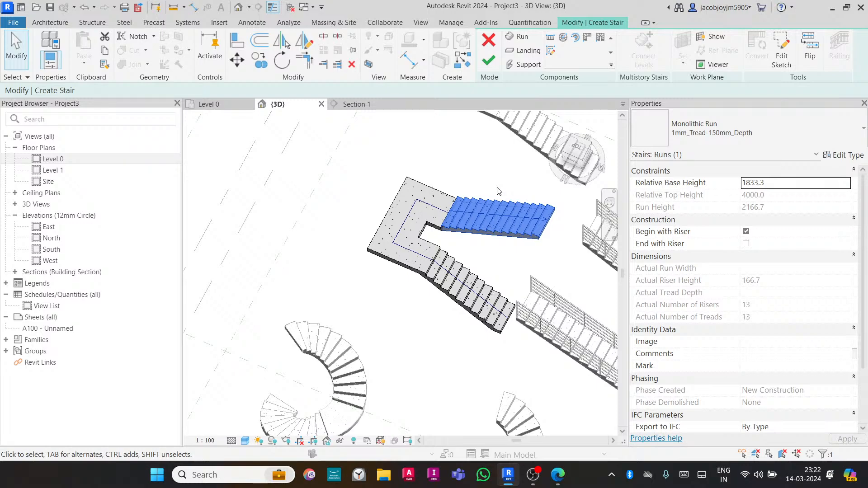
# - In top view, edit the upper run's sketch and draw an arc boundary spanning the outer edge's two endpoints
pyautogui.click(485, 160)
pyautogui.click(578, 147)
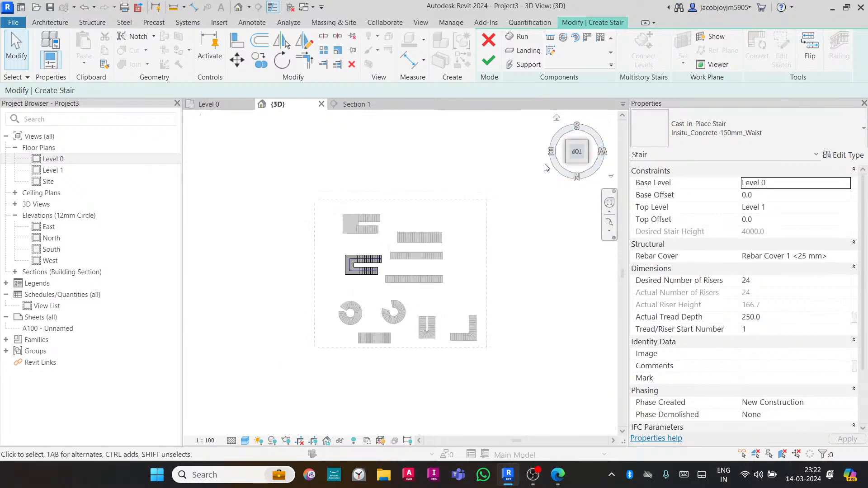
pyautogui.scroll(4, 364, 257)
pyautogui.click(417, 254)
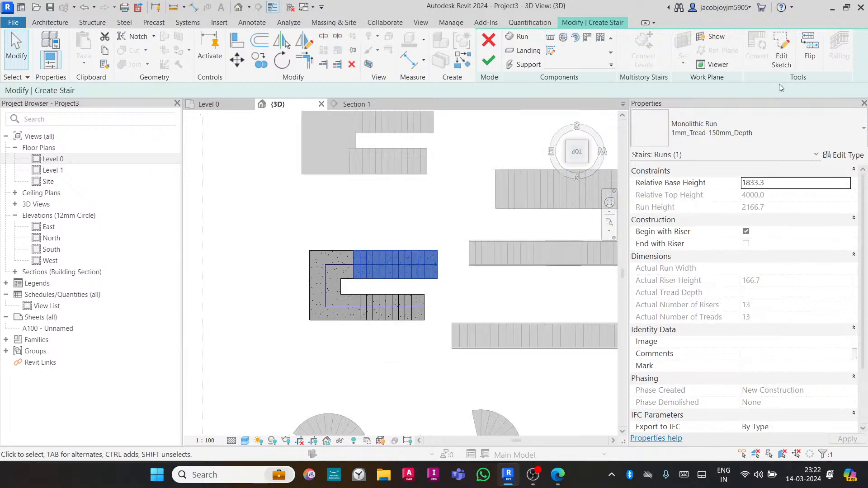
pyautogui.click(781, 53)
pyautogui.scroll(3, 366, 263)
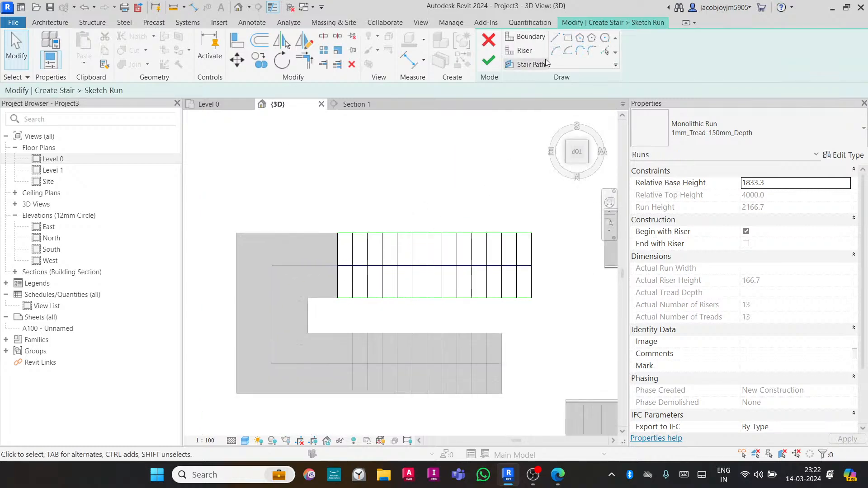
pyautogui.click(526, 36)
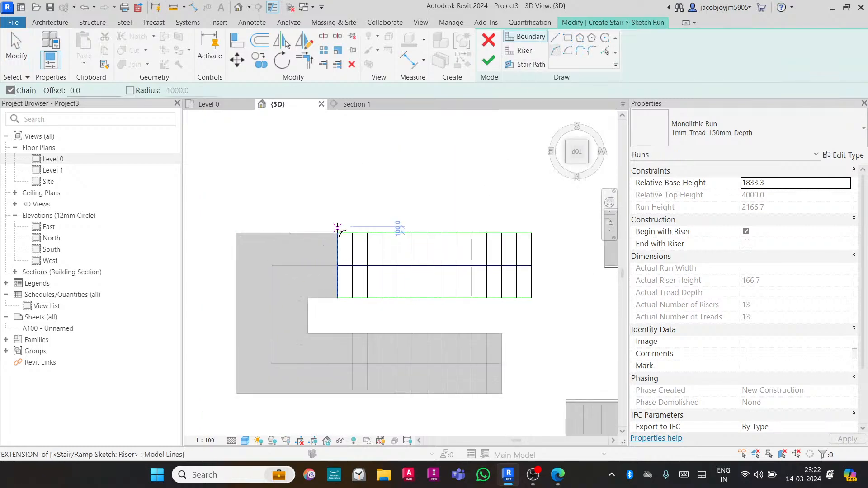
pyautogui.click(337, 233)
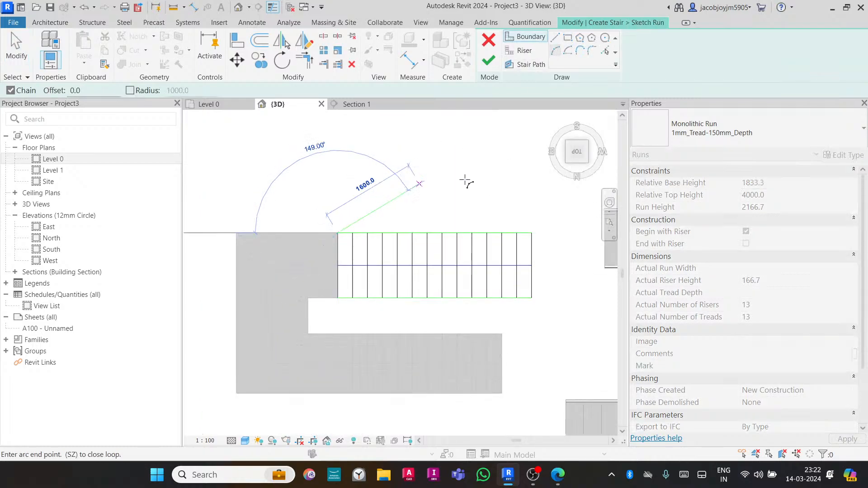
pyautogui.click(532, 233)
pyautogui.click(447, 212)
pyautogui.press('Escape')
pyautogui.press('Escape')
# - Delete the upper run's original straight outer boundary line
pyautogui.click(437, 232)
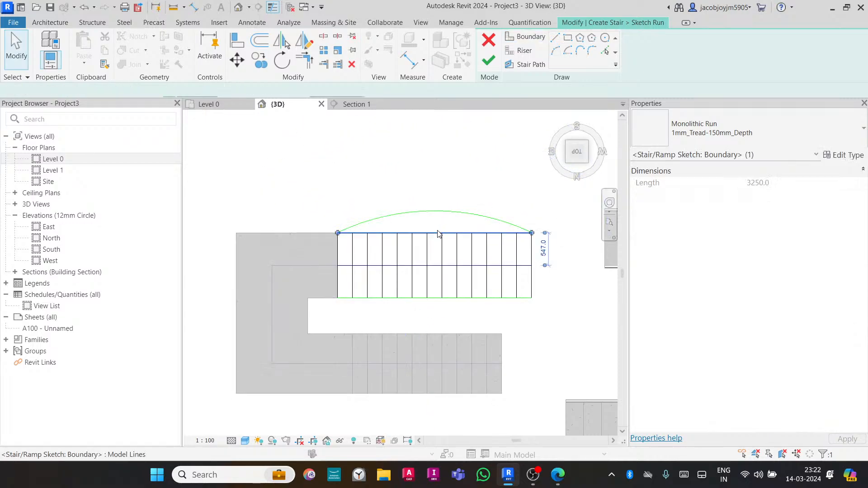
pyautogui.press('Delete')
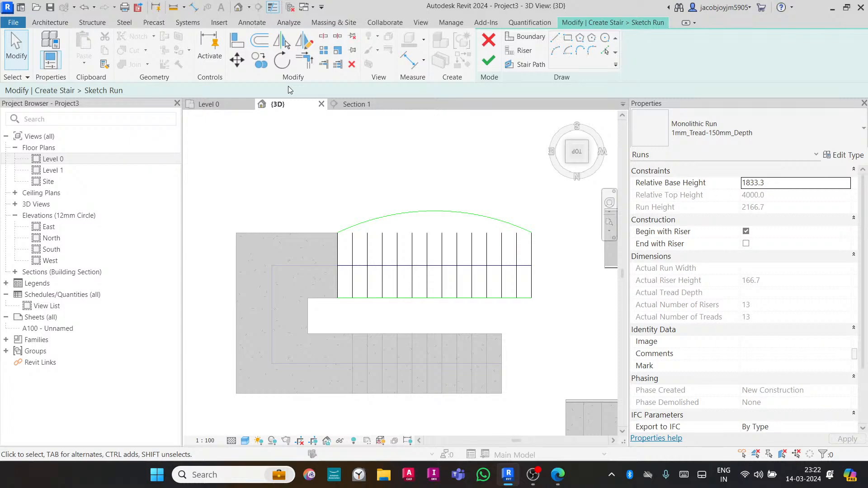
# - Extend every riser line of the upper run to the new arc boundary
pyautogui.click(324, 64)
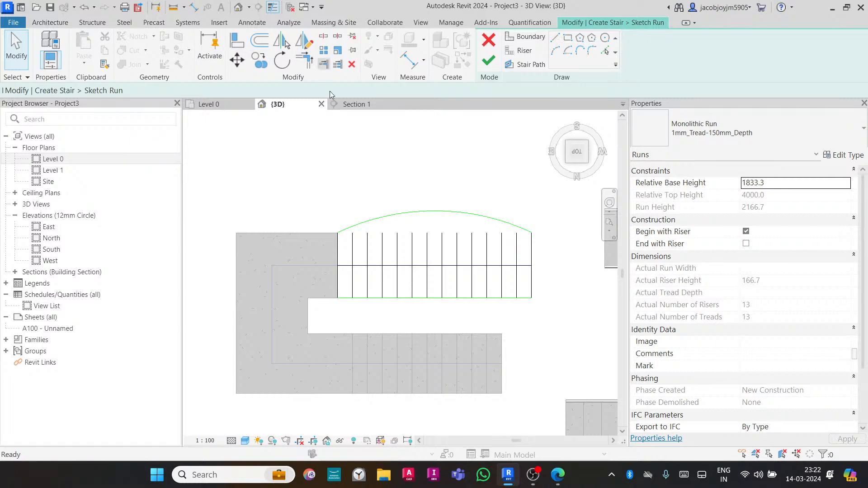
pyautogui.click(387, 222)
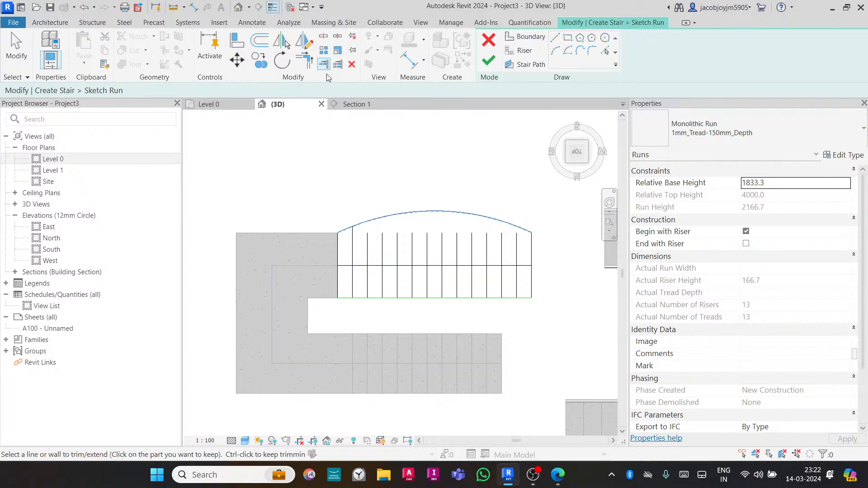
pyautogui.click(337, 64)
pyautogui.click(397, 214)
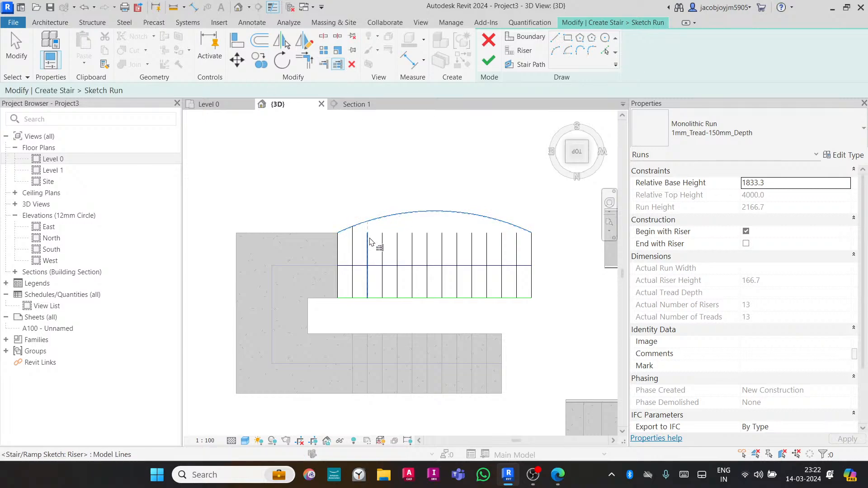
pyautogui.click(369, 242)
pyautogui.click(383, 246)
pyautogui.click(399, 246)
pyautogui.click(413, 246)
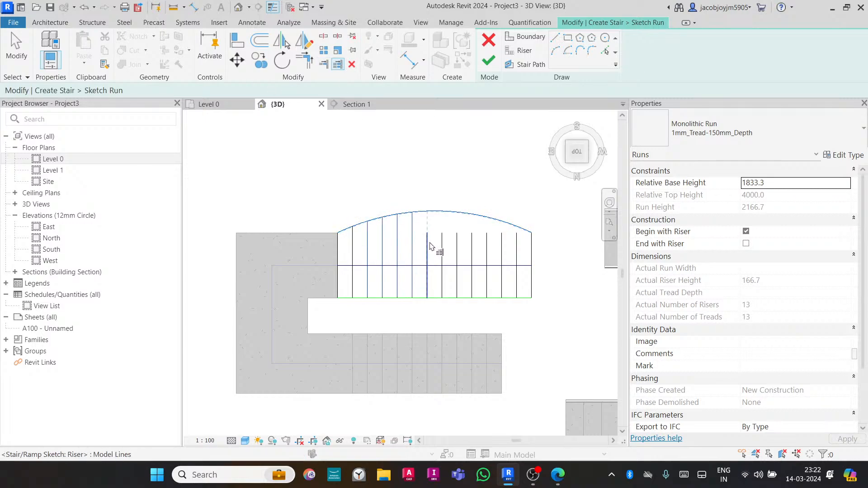
pyautogui.click(428, 246)
pyautogui.click(444, 247)
pyautogui.click(459, 248)
pyautogui.click(473, 248)
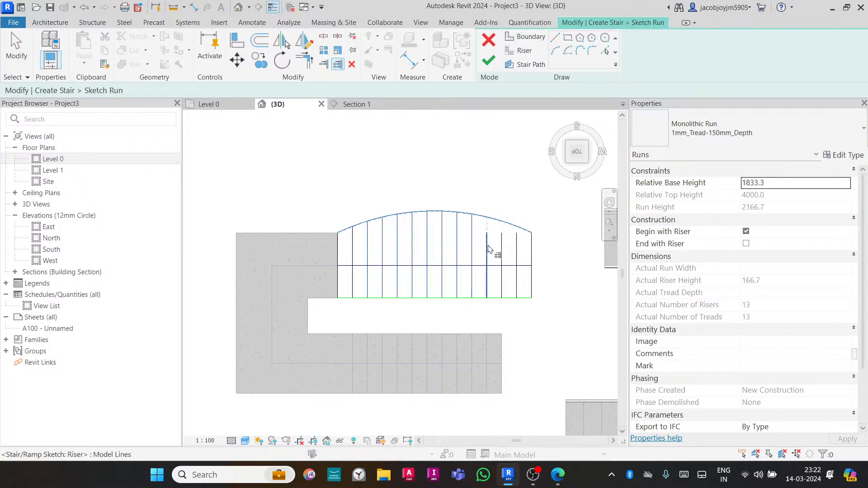
pyautogui.click(488, 248)
pyautogui.click(503, 248)
pyautogui.click(518, 250)
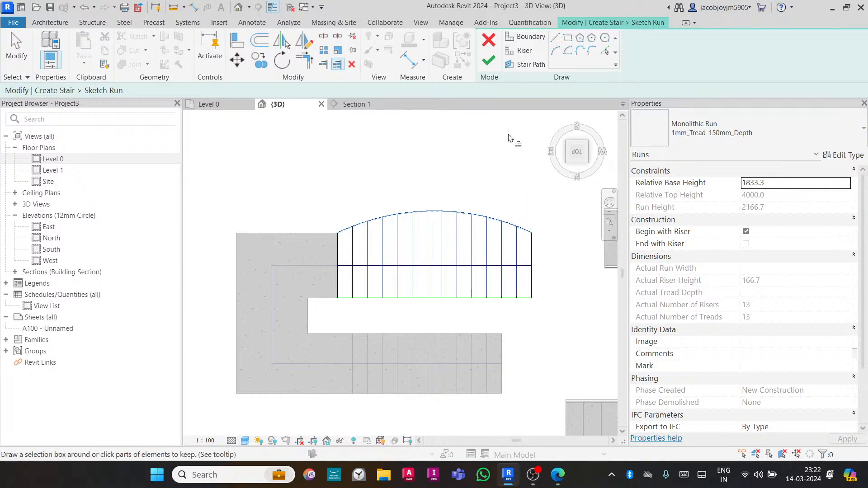
# - Finish the run sketch, inspect the curved stair in 3D, and finish editing the stair
pyautogui.click(488, 60)
pyautogui.click(470, 185)
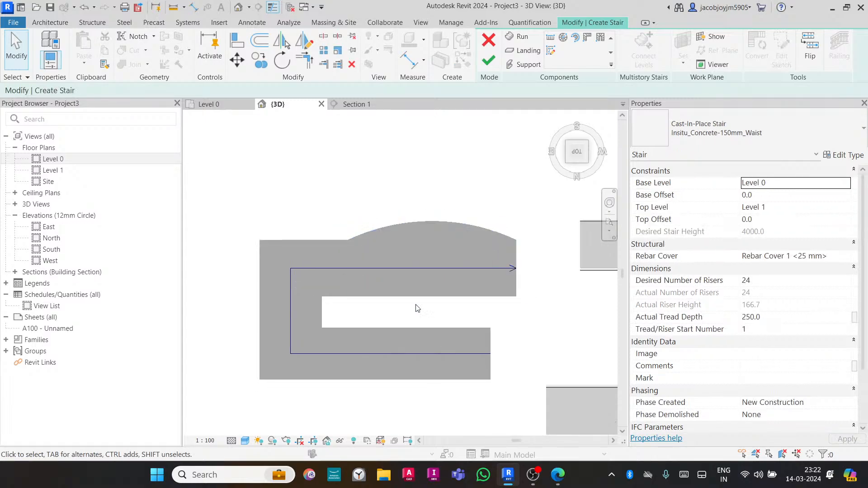
pyautogui.keyDown('shift'); pyautogui.moveTo(470, 184); pyautogui.dragTo(435, 227, button='middle'); pyautogui.keyUp('shift')
pyautogui.scroll(6, 437, 353)
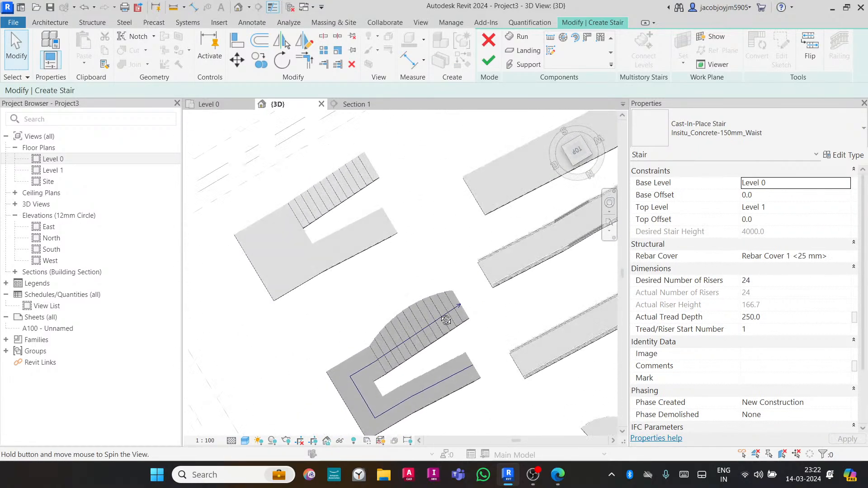
pyautogui.keyDown('shift'); pyautogui.moveTo(439, 353); pyautogui.dragTo(418, 312, button='middle'); pyautogui.keyUp('shift')
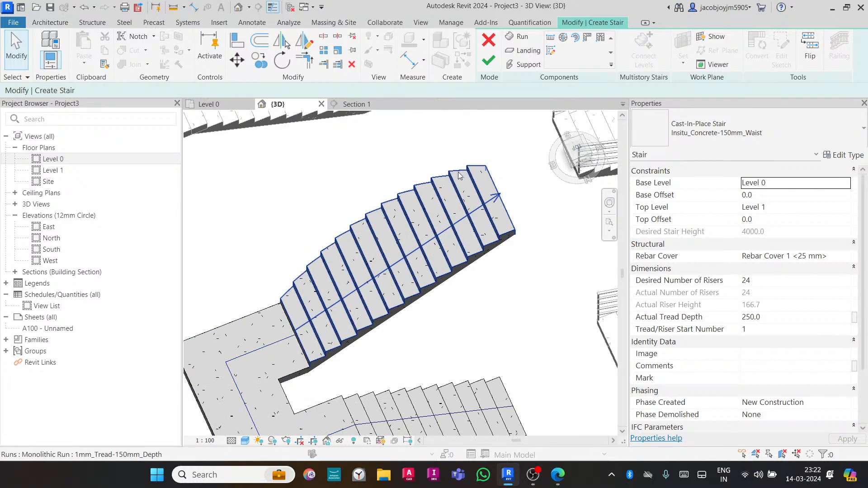
pyautogui.scroll(-3, 370, 201)
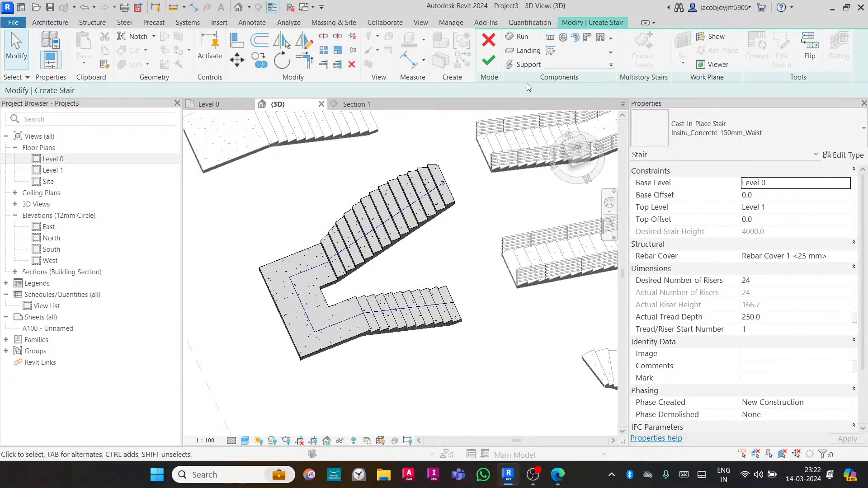
pyautogui.click(488, 60)
# - Select the L-shaped cast-in-place stair in a top view, then switch to the web browser
pyautogui.scroll(-5, 425, 206)
pyautogui.keyDown('shift'); pyautogui.moveTo(425, 205); pyautogui.dragTo(412, 284, button='middle'); pyautogui.keyUp('shift')
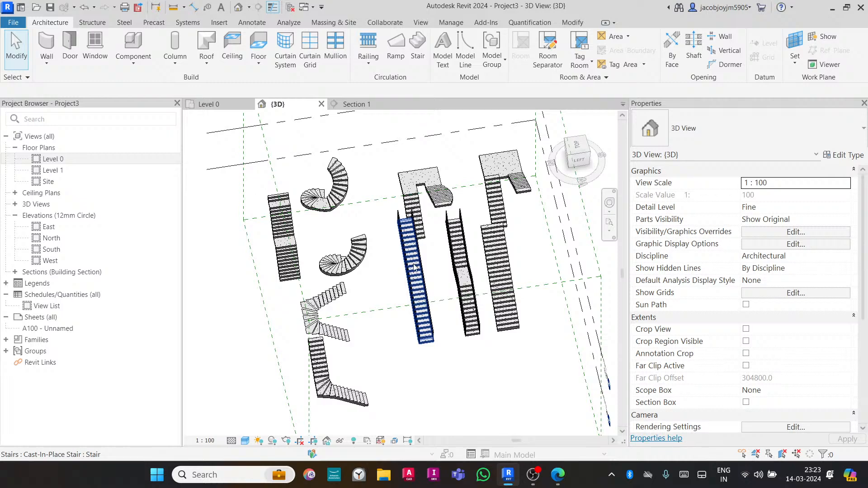
pyautogui.keyDown('shift'); pyautogui.moveTo(420, 235); pyautogui.dragTo(292, 277, button='middle'); pyautogui.keyUp('shift')
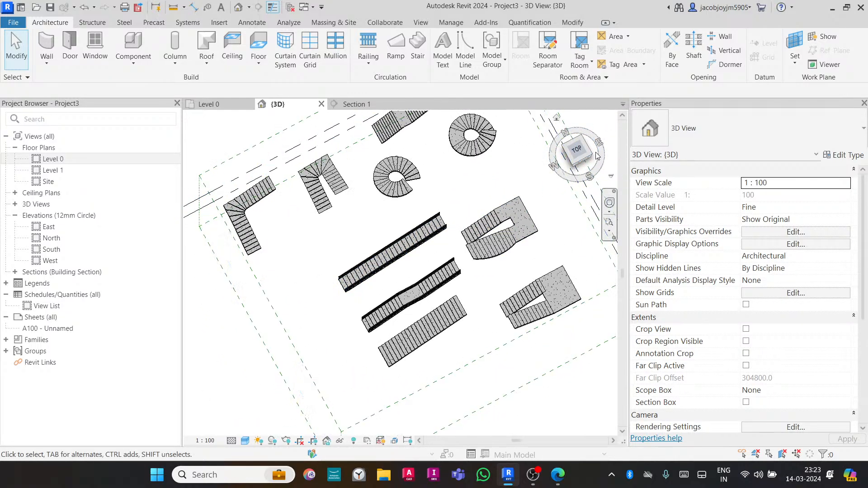
pyautogui.click(576, 151)
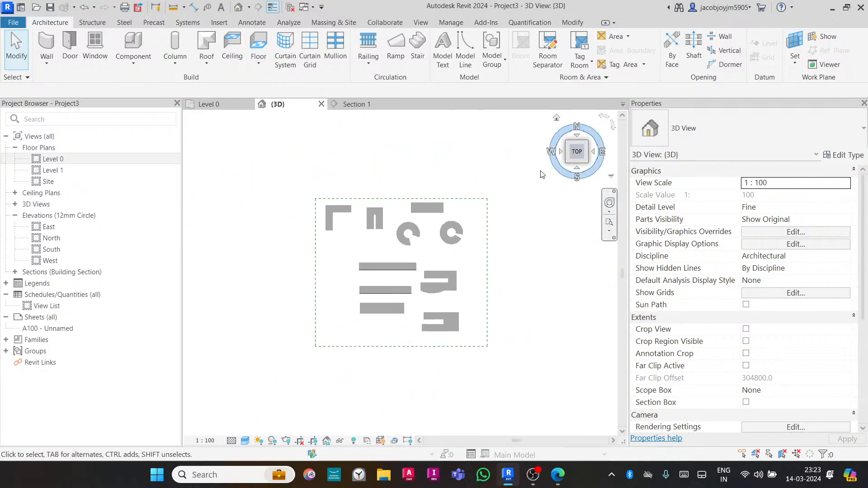
pyautogui.scroll(3, 449, 227)
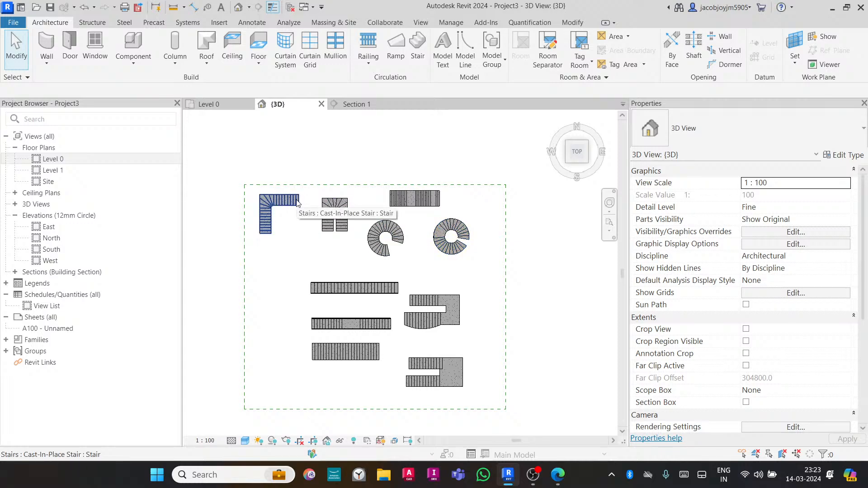
pyautogui.click(296, 201)
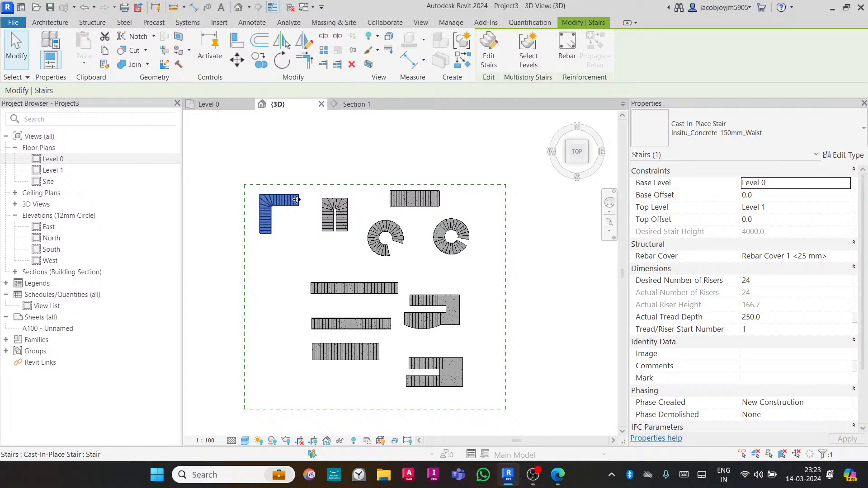
pyautogui.click(559, 482)
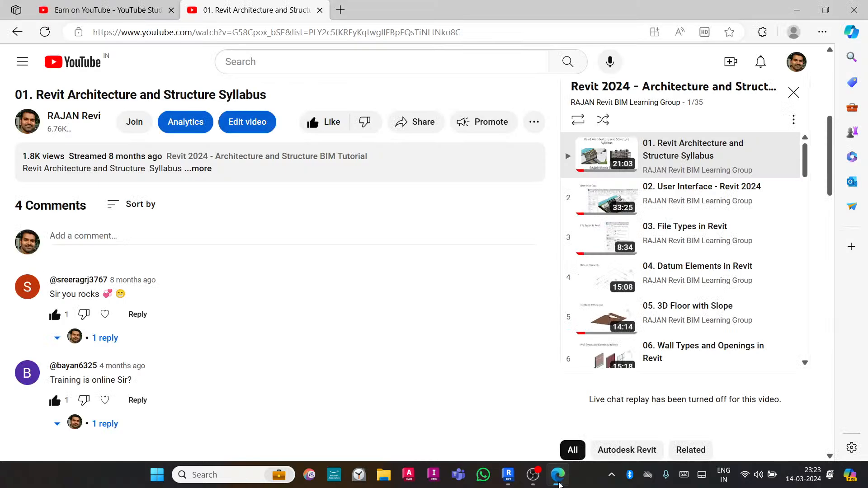
# - Switch to the YouTube Studio tab and close the channel members list
pyautogui.scroll(3, 404, 322)
pyautogui.scroll(-2, 404, 322)
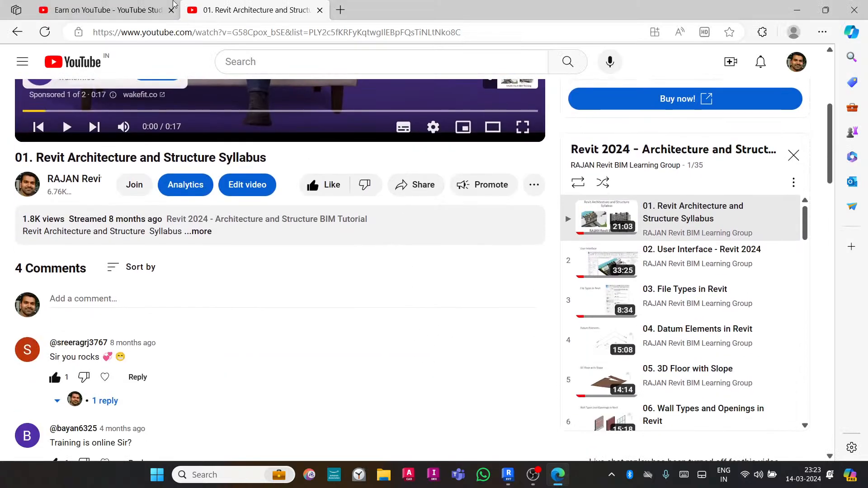
pyautogui.click(113, 6)
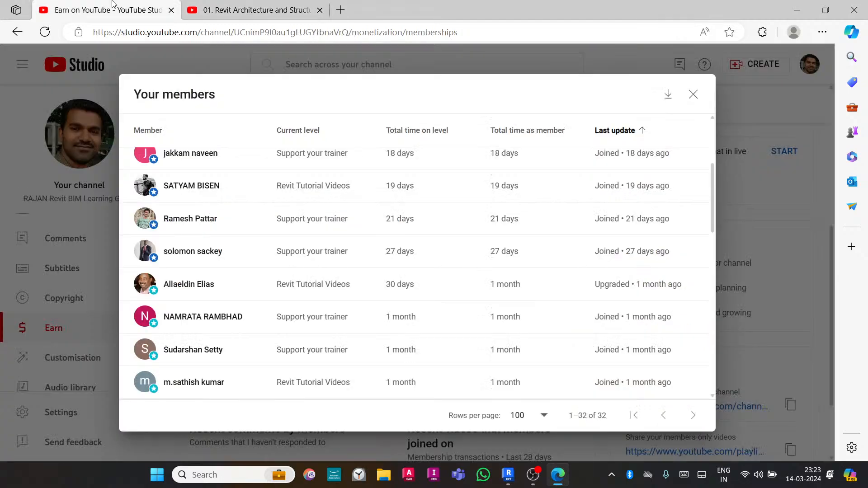
pyautogui.click(694, 95)
# - Open the channel's content playlists in YouTube Studio and browse through the list of playlists
pyautogui.scroll(3, 83, 294)
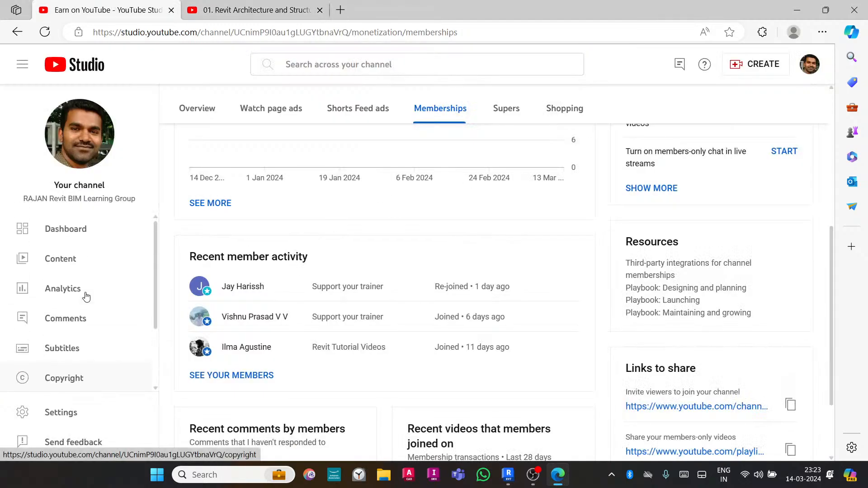
pyautogui.click(83, 270)
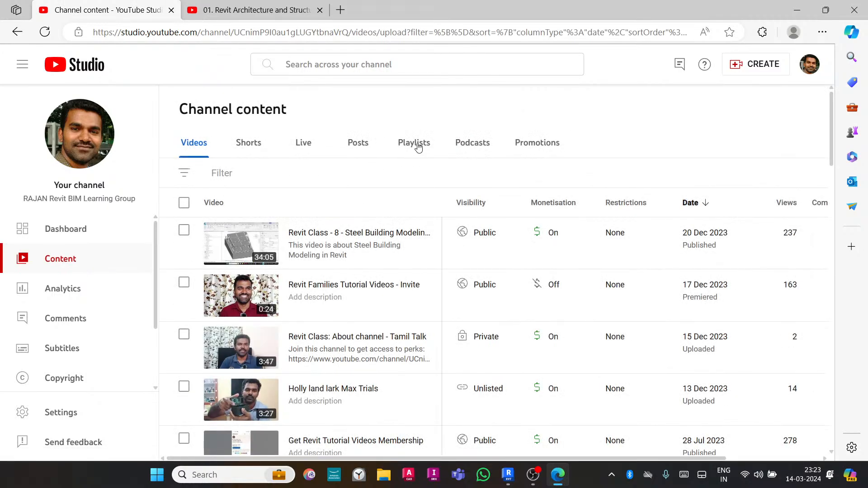
pyautogui.click(415, 144)
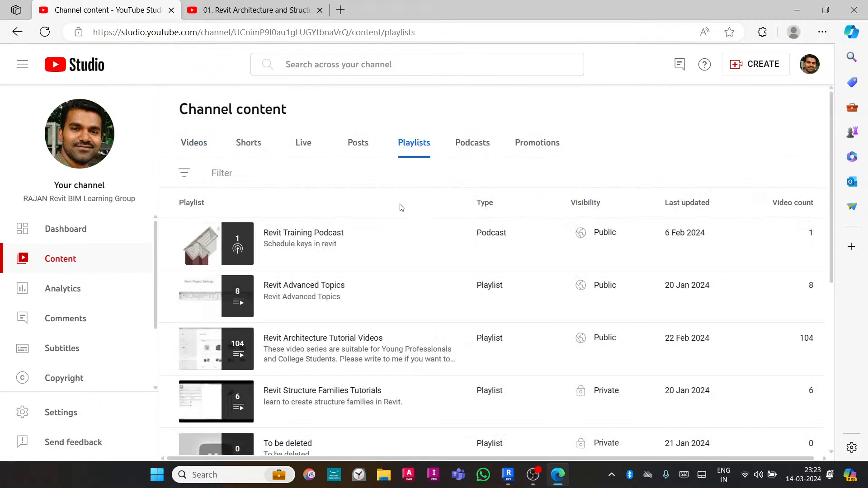
pyautogui.scroll(-4, 401, 208)
pyautogui.scroll(-2, 401, 208)
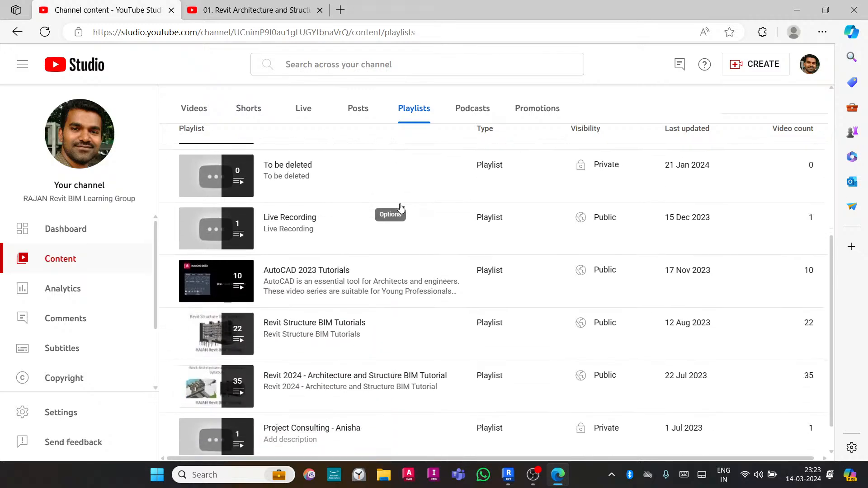
pyautogui.scroll(2, 401, 208)
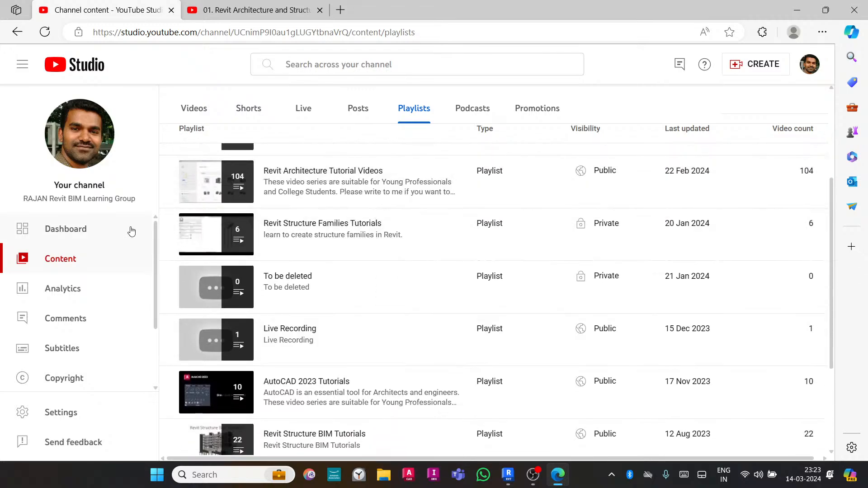
# - Return to the video tab and open the channel's own page from the account menu
pyautogui.click(82, 225)
pyautogui.click(252, 6)
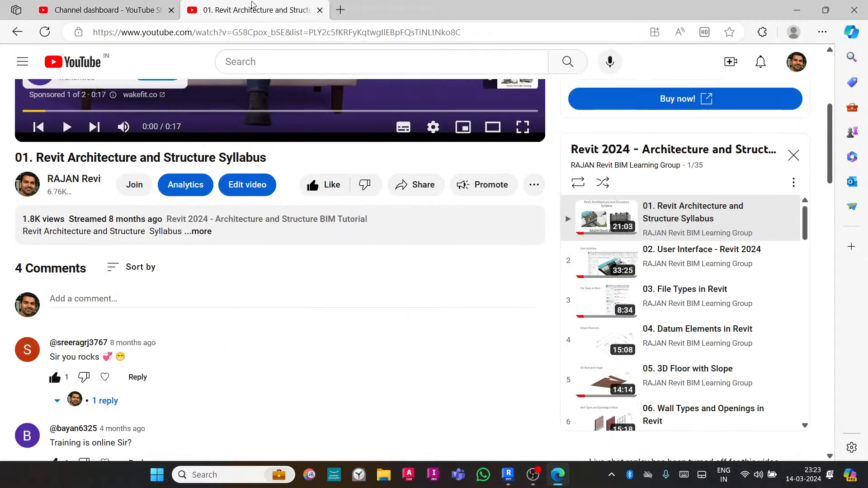
pyautogui.scroll(5, 375, 226)
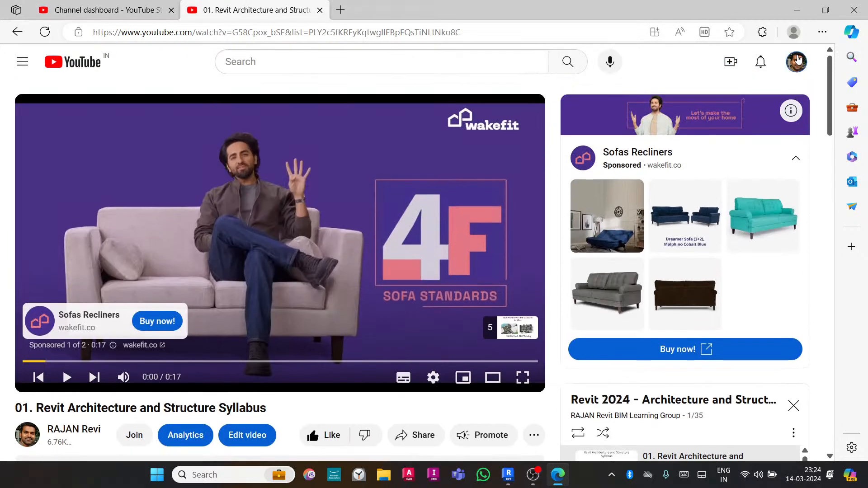
pyautogui.click(798, 60)
pyautogui.click(647, 98)
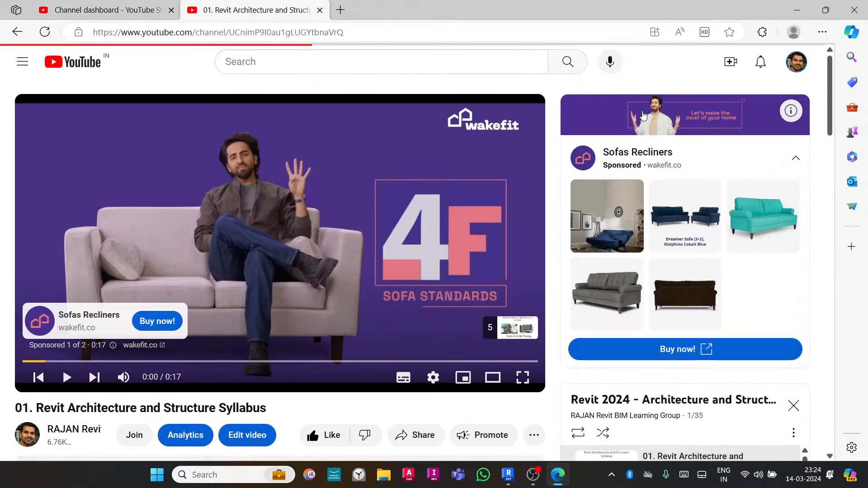
# - Open the channel's playlists, close the miniplayer, and play all of the Revit 2024 - Architecture and Structure BIM Tutorial playlist
pyautogui.scroll(-4, 400, 231)
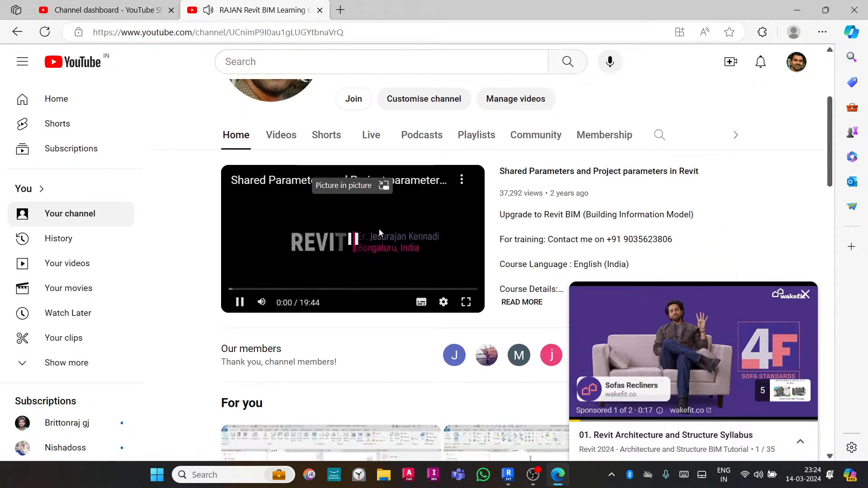
pyautogui.click(478, 134)
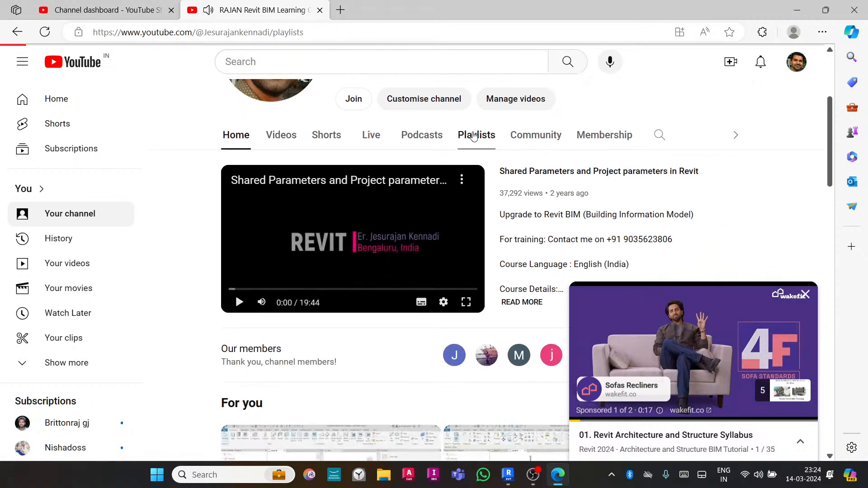
pyautogui.click(805, 296)
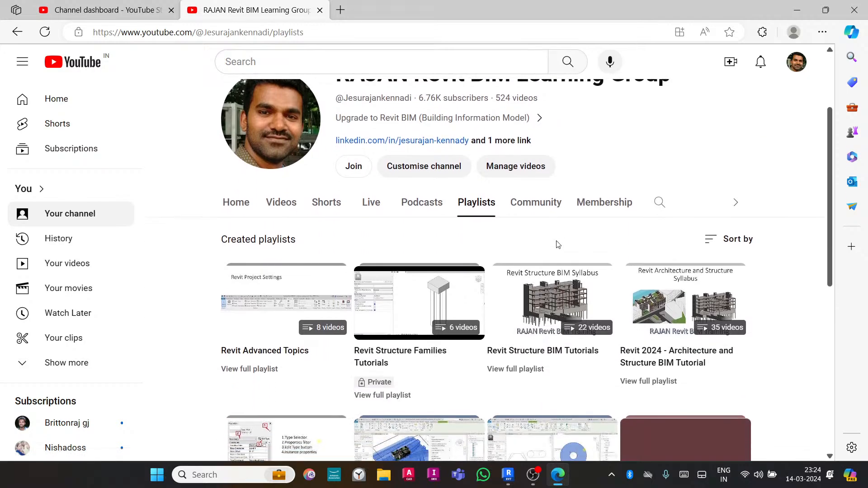
pyautogui.scroll(-1, 557, 245)
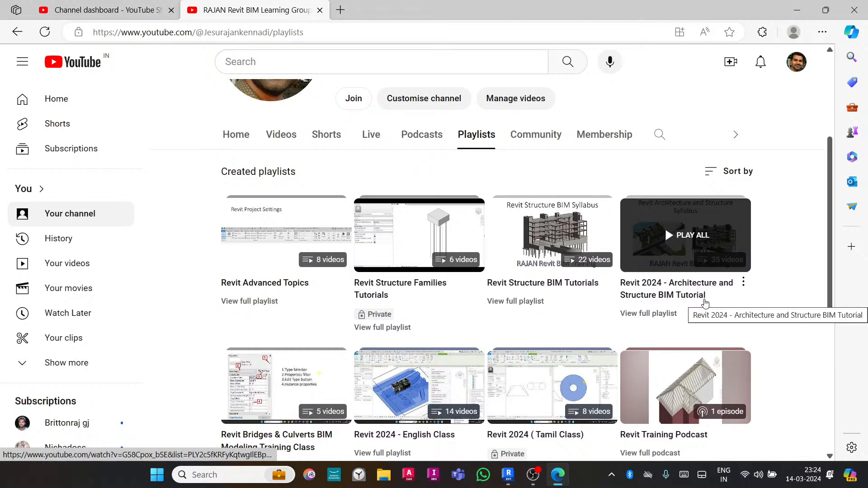
pyautogui.click(699, 222)
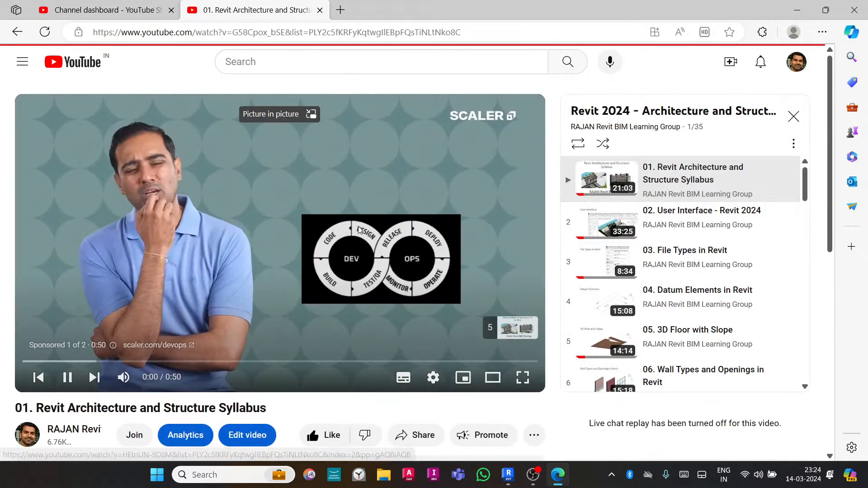
# - Scroll through the playlist's video list to review the lesson titles
pyautogui.scroll(-6, 703, 198)
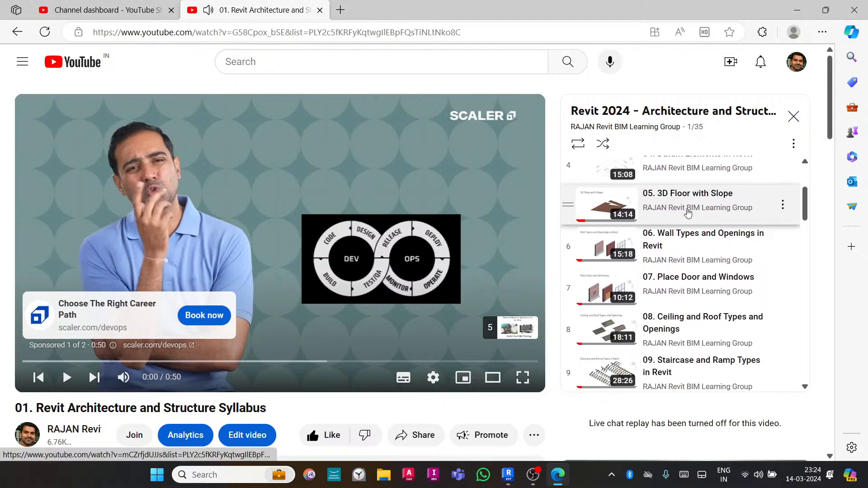
pyautogui.scroll(-7, 687, 270)
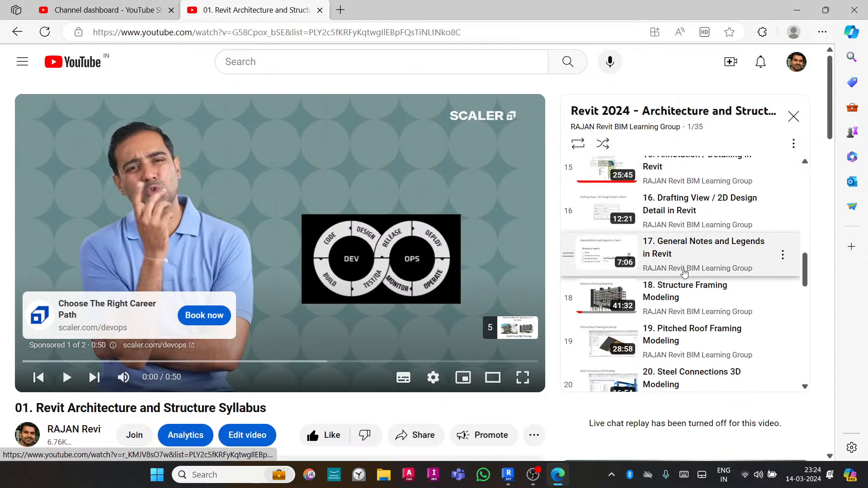
pyautogui.scroll(-15, 685, 273)
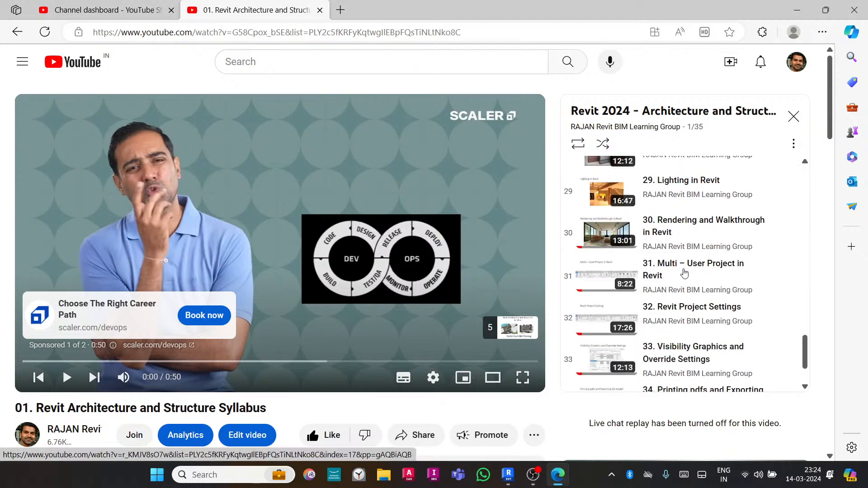
pyautogui.scroll(12, 684, 273)
pyautogui.scroll(17, 684, 273)
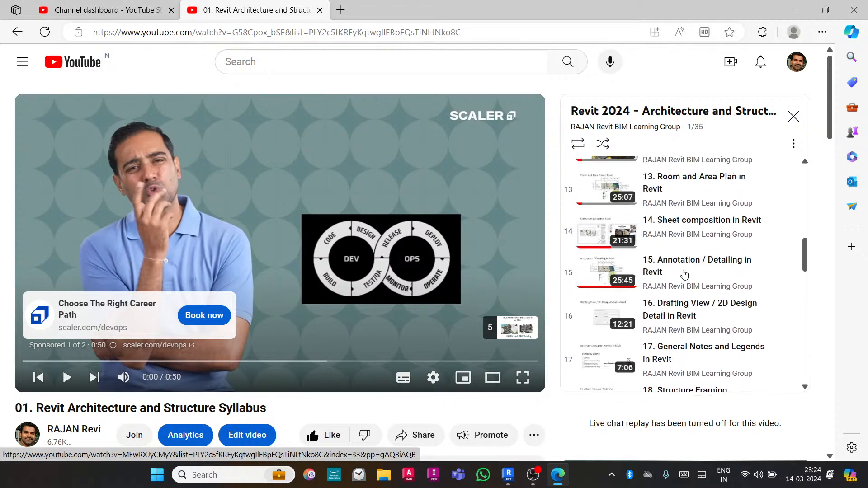